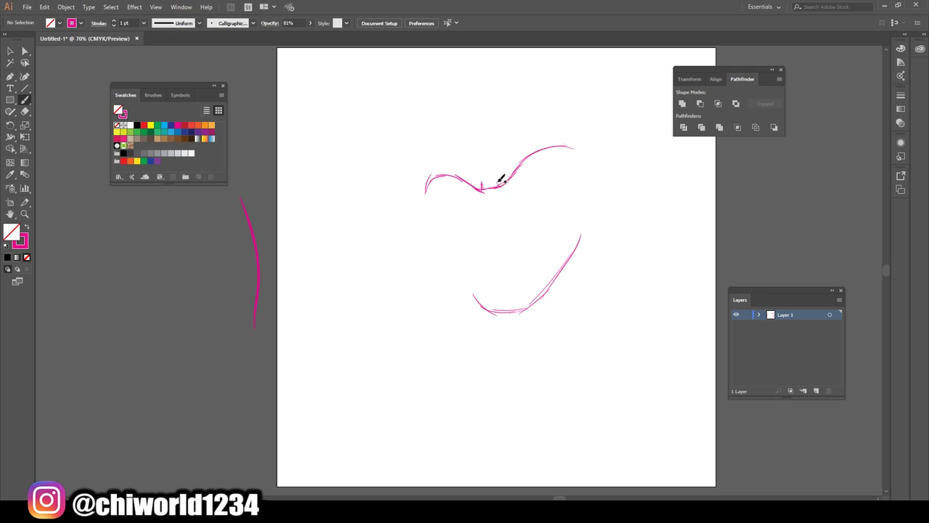
# Sketch the angry arched brow lines and the angular outlines of both eyes with the pink brush.
pyautogui.moveTo(509, 170)
pyautogui.mouseDown()
pyautogui.moveTo(570, 137)
pyautogui.moveTo(582, 147)
pyautogui.moveTo(573, 136)
pyautogui.moveTo(579, 155)
pyautogui.moveTo(525, 157)
pyautogui.mouseUp()
pyautogui.moveTo(476, 178); pyautogui.dragTo(432, 177)
pyautogui.moveTo(571, 147)
pyautogui.mouseDown()
pyautogui.moveTo(556, 181)
pyautogui.moveTo(515, 190)
pyautogui.moveTo(563, 177)
pyautogui.moveTo(570, 148)
pyautogui.mouseUp()
pyautogui.moveTo(487, 195)
pyautogui.mouseDown()
pyautogui.moveTo(445, 202)
pyautogui.moveTo(435, 181)
pyautogui.moveTo(457, 182)
pyautogui.moveTo(426, 188)
pyautogui.moveTo(472, 178)
pyautogui.mouseUp()
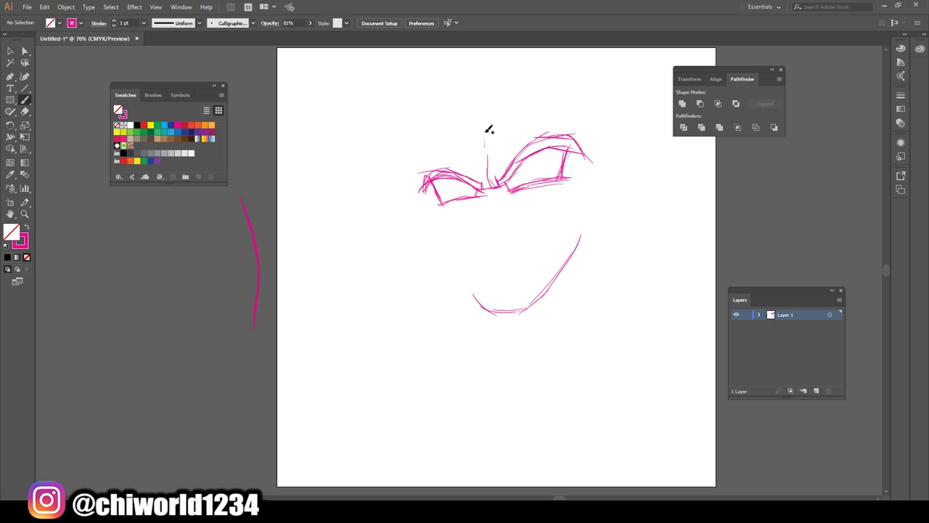
# Add frown creases above the brows and draw a half-round iris inside each eye.
pyautogui.moveTo(497, 154); pyautogui.dragTo(523, 111)
pyautogui.moveTo(450, 147); pyautogui.dragTo(481, 164)
pyautogui.moveTo(545, 178); pyautogui.dragTo(525, 180)
pyautogui.moveTo(458, 194); pyautogui.dragTo(479, 193)
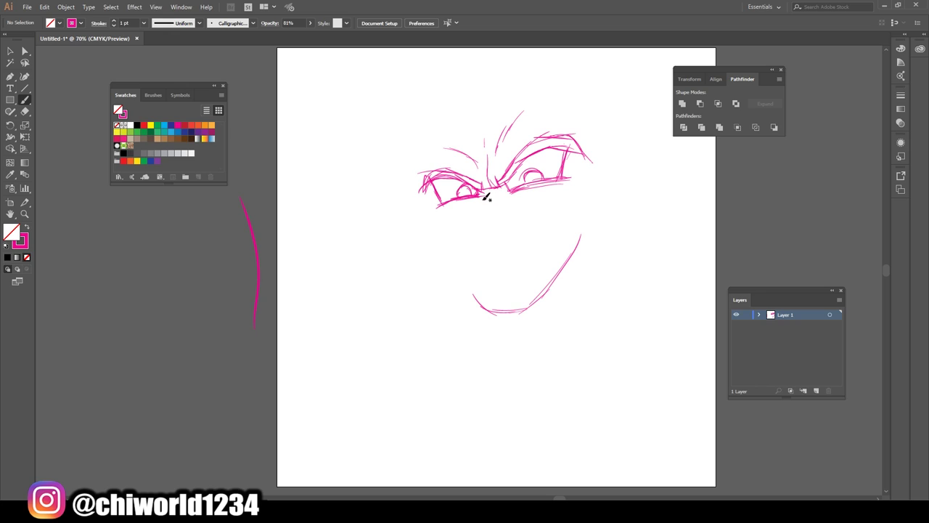
# Sketch the nose, the creases under both eyes and a wide lopsided grin with teeth lines.
pyautogui.moveTo(504, 228); pyautogui.dragTo(479, 218)
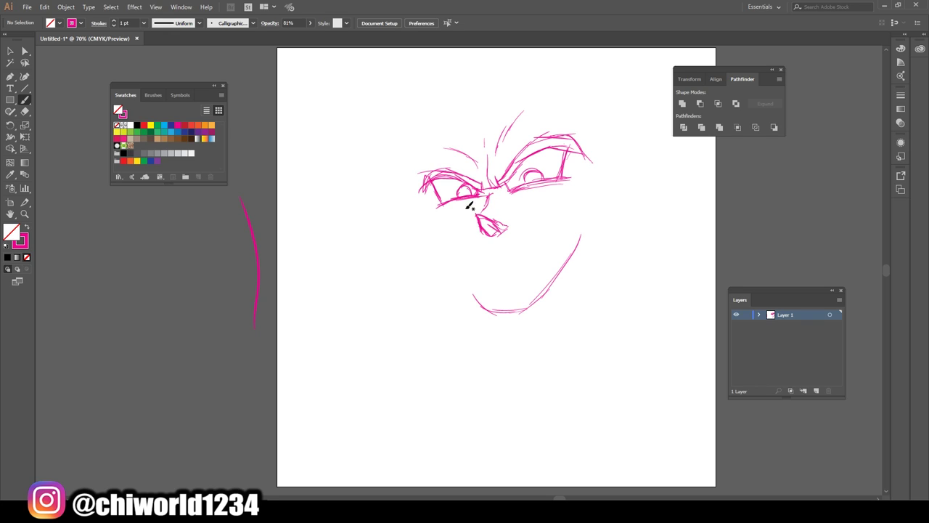
pyautogui.moveTo(523, 194); pyautogui.dragTo(581, 186)
pyautogui.moveTo(470, 204); pyautogui.dragTo(440, 221)
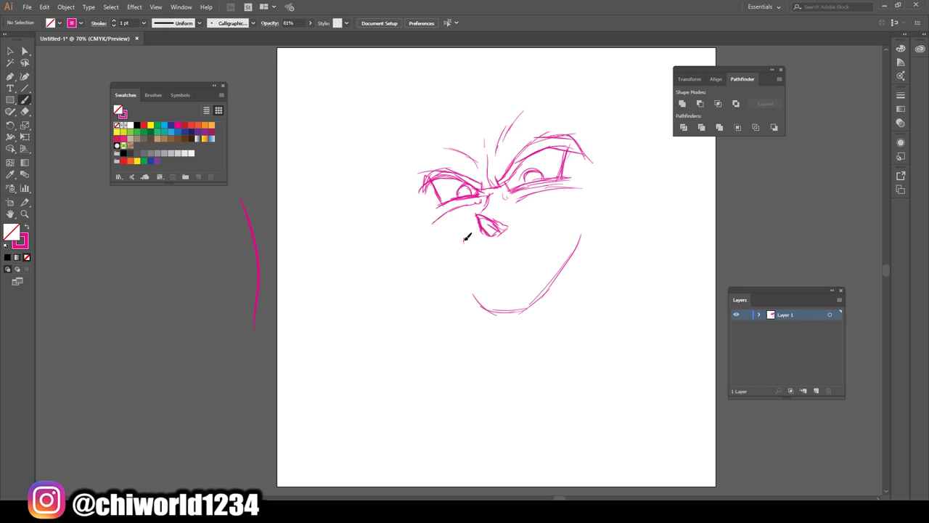
pyautogui.moveTo(473, 248)
pyautogui.mouseDown()
pyautogui.moveTo(529, 234)
pyautogui.moveTo(548, 201)
pyautogui.moveTo(538, 237)
pyautogui.moveTo(482, 268)
pyautogui.mouseUp()
pyautogui.moveTo(537, 245); pyautogui.dragTo(511, 251)
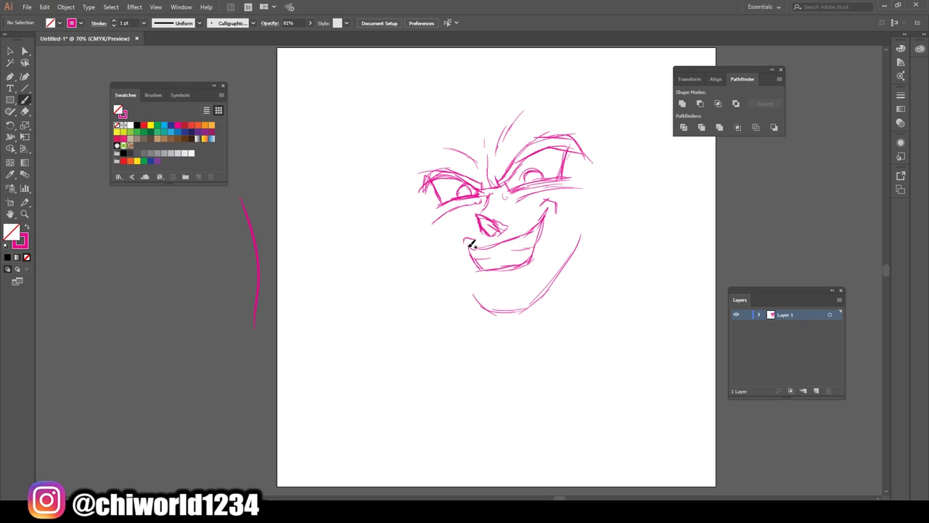
# Delete the old chin line below the mouth, and stretch the facial features slightly wider as a group.
pyautogui.press('v')
pyautogui.moveTo(434, 316); pyautogui.dragTo(658, 234)
pyautogui.press('Delete')
pyautogui.moveTo(403, 298); pyautogui.dragTo(588, 156)
pyautogui.moveTo(418, 111); pyautogui.dragTo(407, 120)
pyautogui.click(449, 293)
# Sketch the left side of the face with repeated brush strokes from the temple down toward the jaw.
pyautogui.click(25, 100)
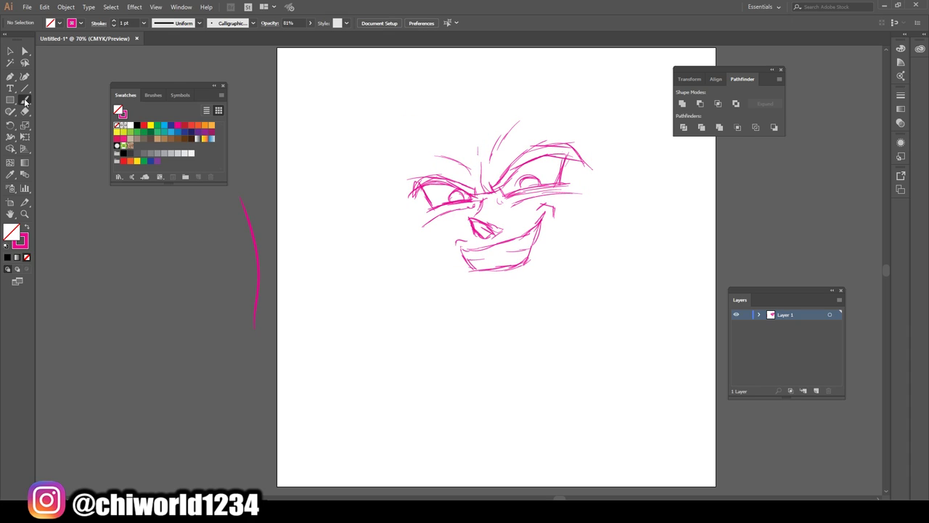
pyautogui.moveTo(435, 312); pyautogui.dragTo(414, 276)
pyautogui.moveTo(438, 300); pyautogui.dragTo(391, 210)
pyautogui.moveTo(423, 281); pyautogui.dragTo(380, 188)
pyautogui.moveTo(415, 252); pyautogui.dragTo(404, 216)
pyautogui.moveTo(413, 241)
pyautogui.mouseDown()
pyautogui.moveTo(396, 218)
pyautogui.moveTo(391, 172)
pyautogui.mouseUp()
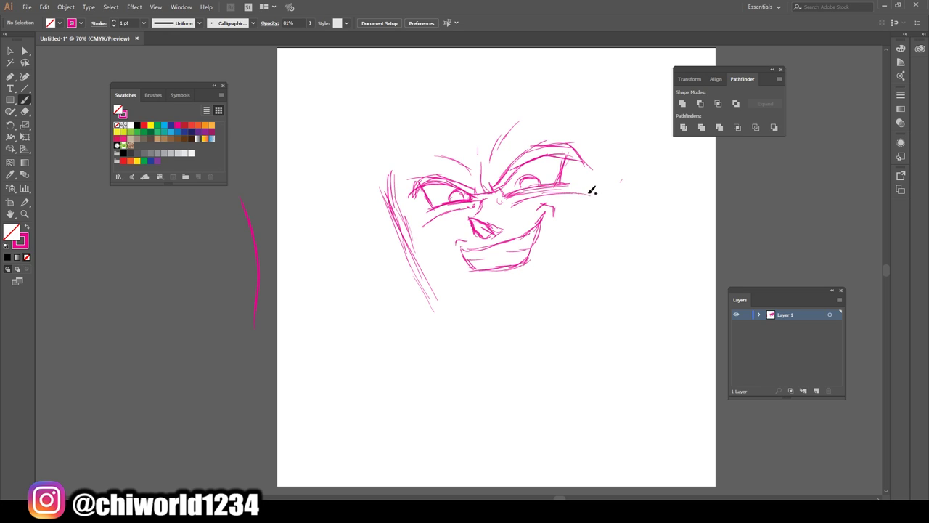
# Complete the jaw and chin outline, draw both ears and add a crease below the mouth.
pyautogui.moveTo(601, 264)
pyautogui.mouseDown()
pyautogui.moveTo(554, 325)
pyautogui.moveTo(507, 353)
pyautogui.moveTo(473, 352)
pyautogui.moveTo(488, 353)
pyautogui.moveTo(427, 303)
pyautogui.moveTo(439, 307)
pyautogui.moveTo(390, 186)
pyautogui.mouseUp()
pyautogui.moveTo(603, 238)
pyautogui.mouseDown()
pyautogui.moveTo(598, 270)
pyautogui.moveTo(639, 245)
pyautogui.moveTo(664, 197)
pyautogui.moveTo(626, 190)
pyautogui.moveTo(639, 174)
pyautogui.mouseUp()
pyautogui.moveTo(398, 213)
pyautogui.mouseDown()
pyautogui.moveTo(376, 218)
pyautogui.moveTo(416, 253)
pyautogui.mouseUp()
pyautogui.moveTo(515, 285); pyautogui.dragTo(484, 296)
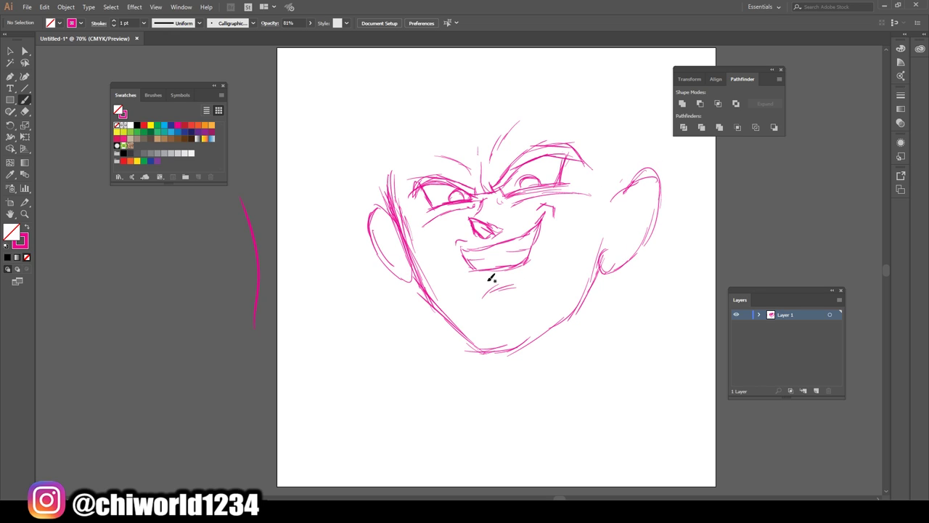
# Sketch the top of the head, then scale the whole head down and reposition it on the artboard.
pyautogui.moveTo(628, 179)
pyautogui.mouseDown()
pyautogui.moveTo(615, 99)
pyautogui.moveTo(579, 79)
pyautogui.moveTo(496, 65)
pyautogui.mouseUp()
pyautogui.moveTo(396, 172)
pyautogui.mouseDown()
pyautogui.moveTo(408, 95)
pyautogui.moveTo(513, 64)
pyautogui.mouseUp()
pyautogui.click(10, 51)
pyautogui.moveTo(344, 59)
pyautogui.mouseDown()
pyautogui.moveTo(650, 253)
pyautogui.moveTo(687, 348)
pyautogui.moveTo(629, 330)
pyautogui.moveTo(587, 273)
pyautogui.mouseUp()
pyautogui.moveTo(461, 195); pyautogui.dragTo(499, 267)
pyautogui.click(597, 429)
# Draw the curly outer hair contour, the hairline across the forehead and the sideburn with the Paintbrush.
pyautogui.press('b')
pyautogui.moveTo(603, 182)
pyautogui.mouseDown()
pyautogui.moveTo(633, 152)
pyautogui.moveTo(625, 108)
pyautogui.moveTo(580, 76)
pyautogui.mouseUp()
pyautogui.moveTo(423, 232)
pyautogui.mouseDown()
pyautogui.moveTo(408, 189)
pyautogui.moveTo(356, 141)
pyautogui.moveTo(368, 116)
pyautogui.mouseUp()
pyautogui.moveTo(546, 87)
pyautogui.mouseDown()
pyautogui.moveTo(516, 68)
pyautogui.moveTo(390, 84)
pyautogui.mouseUp()
pyautogui.moveTo(567, 88)
pyautogui.mouseDown()
pyautogui.moveTo(575, 76)
pyautogui.moveTo(541, 80)
pyautogui.mouseUp()
pyautogui.moveTo(575, 164)
pyautogui.mouseDown()
pyautogui.moveTo(565, 138)
pyautogui.moveTo(547, 143)
pyautogui.mouseUp()
pyautogui.moveTo(587, 191); pyautogui.dragTo(572, 179)
pyautogui.moveTo(577, 181)
pyautogui.mouseDown()
pyautogui.moveTo(536, 145)
pyautogui.moveTo(563, 172)
pyautogui.moveTo(555, 141)
pyautogui.moveTo(439, 155)
pyautogui.mouseUp()
pyautogui.moveTo(511, 139)
pyautogui.mouseDown()
pyautogui.moveTo(457, 145)
pyautogui.moveTo(431, 160)
pyautogui.moveTo(431, 207)
pyautogui.mouseUp()
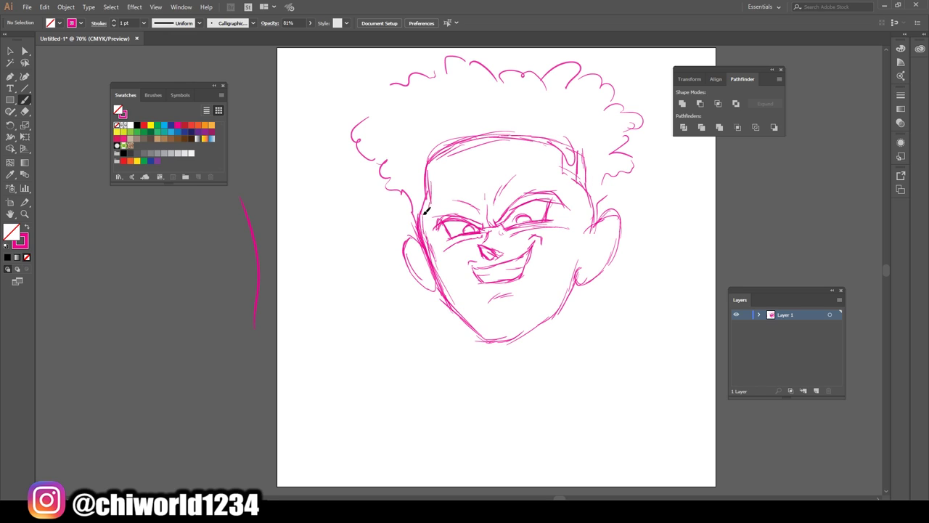
# Sketch both sides of the neck with its muscle and shading lines below the chin.
pyautogui.moveTo(572, 287); pyautogui.dragTo(570, 378)
pyautogui.moveTo(452, 305); pyautogui.dragTo(450, 378)
pyautogui.moveTo(567, 295); pyautogui.dragTo(512, 400)
pyautogui.moveTo(554, 361); pyautogui.dragTo(523, 422)
pyautogui.moveTo(496, 359); pyautogui.dragTo(507, 376)
pyautogui.moveTo(485, 348)
pyautogui.mouseDown()
pyautogui.moveTo(501, 366)
pyautogui.moveTo(520, 361)
pyautogui.mouseUp()
pyautogui.moveTo(529, 353); pyautogui.dragTo(519, 371)
pyautogui.moveTo(459, 311); pyautogui.dragTo(492, 394)
pyautogui.moveTo(472, 354); pyautogui.dragTo(469, 403)
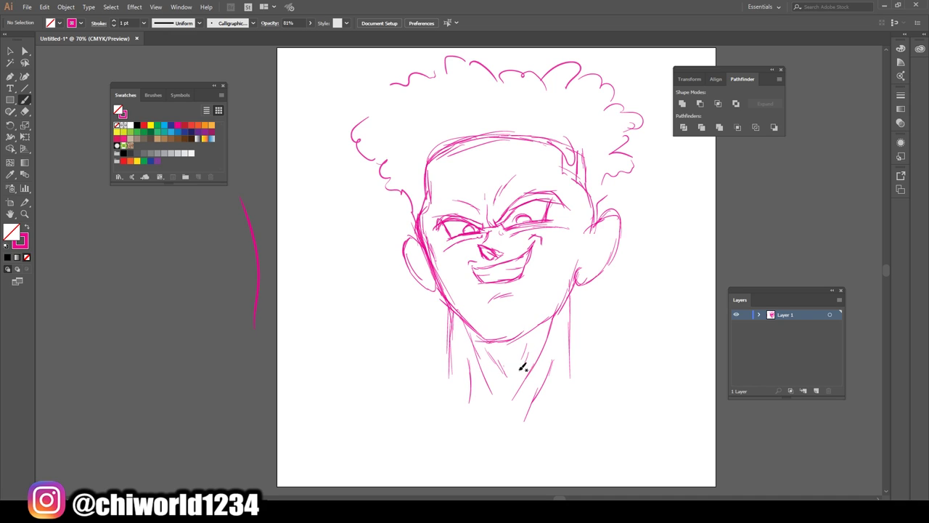
# Draw a curved necklace band around the base of the neck with a zigzag line along its middle.
pyautogui.moveTo(577, 369)
pyautogui.mouseDown()
pyautogui.moveTo(535, 429)
pyautogui.moveTo(487, 427)
pyautogui.moveTo(449, 366)
pyautogui.mouseUp()
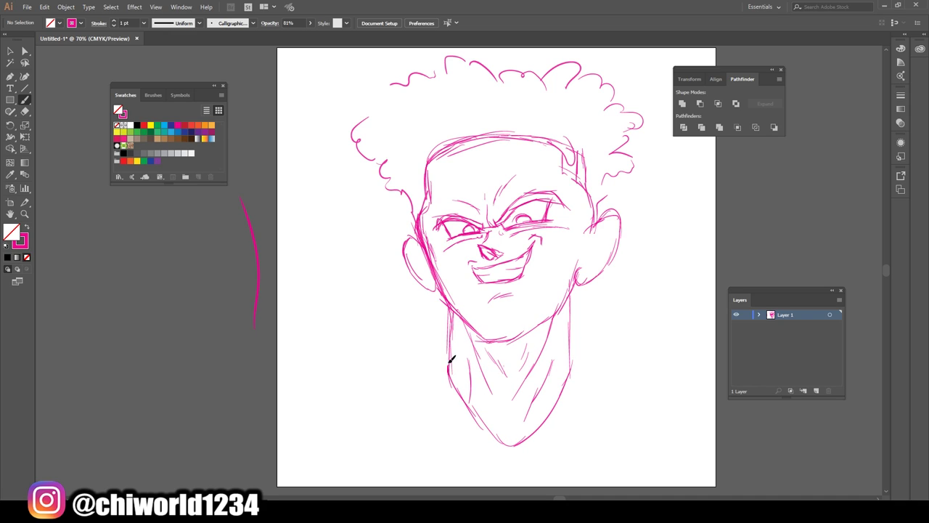
pyautogui.moveTo(574, 353)
pyautogui.mouseDown()
pyautogui.moveTo(586, 387)
pyautogui.moveTo(515, 452)
pyautogui.moveTo(473, 440)
pyautogui.moveTo(448, 361)
pyautogui.mouseUp()
pyautogui.moveTo(574, 353); pyautogui.dragTo(536, 424)
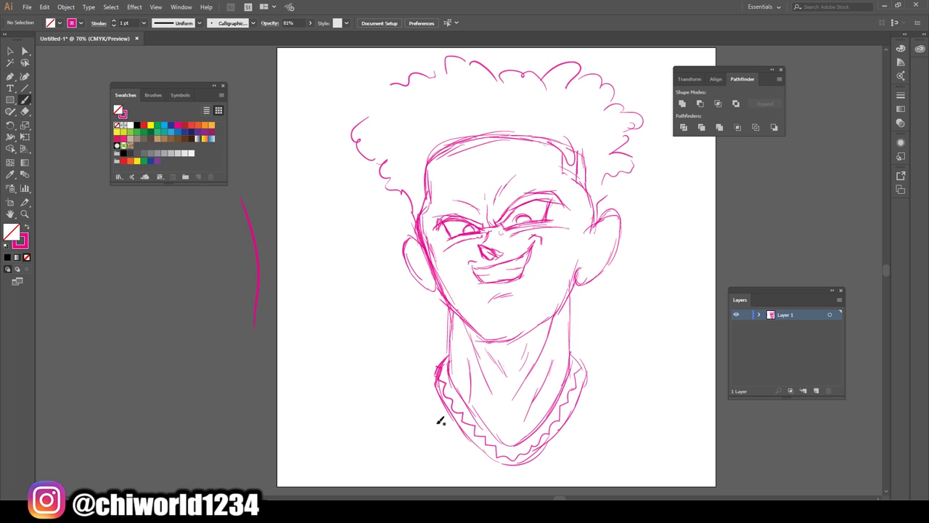
# Divide the right half of the necklace into braided links, from the neck down to the lowest point.
pyautogui.scroll(2, 450, 398)
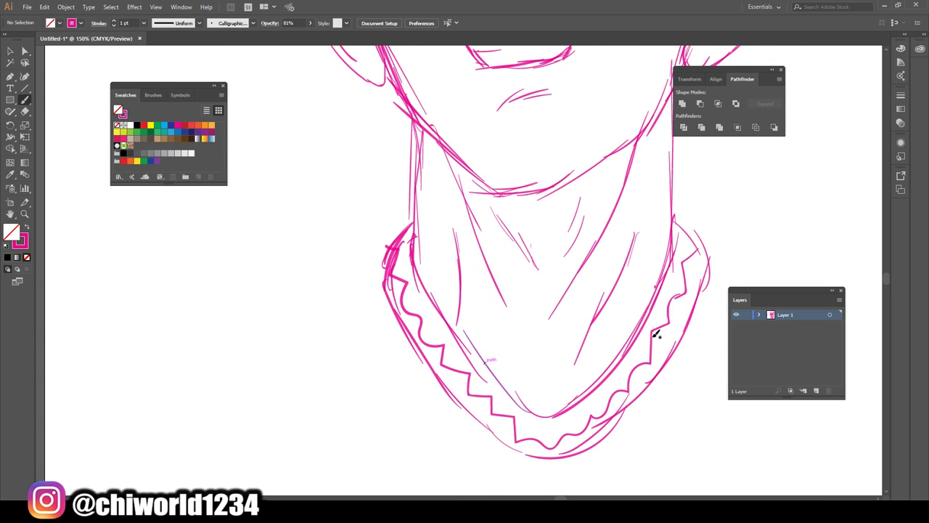
pyautogui.moveTo(671, 317)
pyautogui.mouseDown()
pyautogui.moveTo(674, 275)
pyautogui.moveTo(707, 285)
pyautogui.mouseUp()
pyautogui.hotkey('ctrl', 'z')
pyautogui.hotkey('ctrl', 'z')
pyautogui.moveTo(674, 320); pyautogui.dragTo(678, 236)
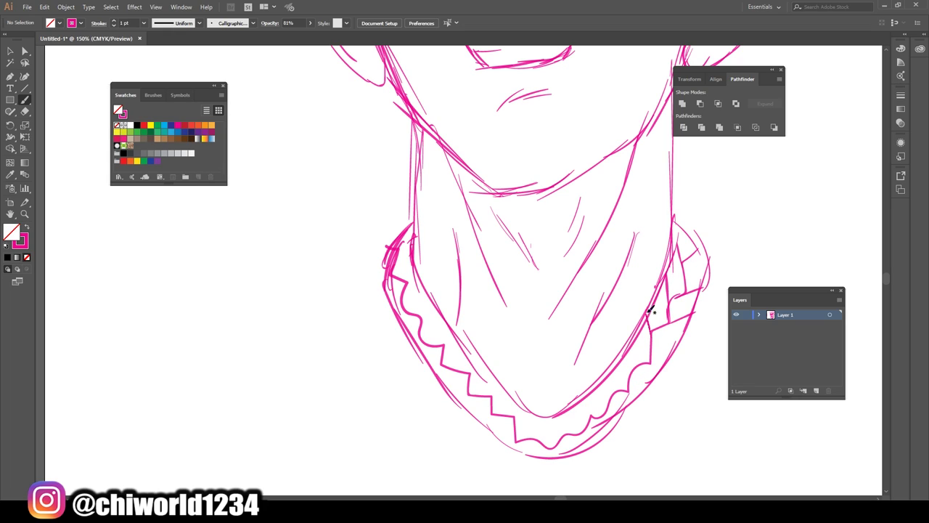
pyautogui.moveTo(646, 363); pyautogui.dragTo(671, 356)
pyautogui.moveTo(629, 377)
pyautogui.mouseDown()
pyautogui.moveTo(632, 343)
pyautogui.moveTo(653, 393)
pyautogui.moveTo(614, 369)
pyautogui.mouseUp()
pyautogui.moveTo(599, 418)
pyautogui.mouseDown()
pyautogui.moveTo(629, 416)
pyautogui.moveTo(565, 438)
pyautogui.moveTo(580, 462)
pyautogui.mouseUp()
pyautogui.moveTo(524, 440)
pyautogui.mouseDown()
pyautogui.moveTo(551, 420)
pyautogui.moveTo(520, 441)
pyautogui.moveTo(572, 428)
pyautogui.mouseUp()
pyautogui.moveTo(512, 439); pyautogui.dragTo(535, 458)
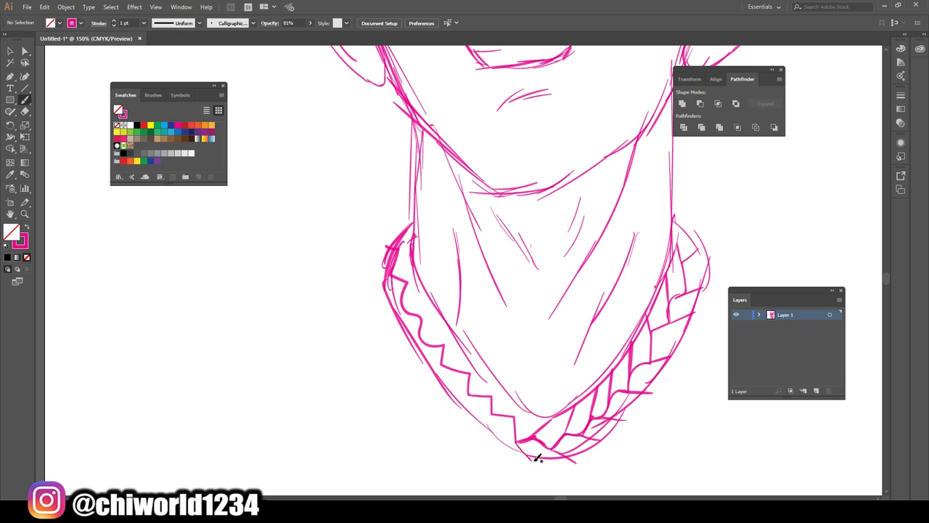
# Add link dividers along the left half of the necklace up to the neck.
pyautogui.moveTo(490, 409)
pyautogui.mouseDown()
pyautogui.moveTo(490, 432)
pyautogui.moveTo(515, 396)
pyautogui.mouseUp()
pyautogui.moveTo(472, 370)
pyautogui.mouseDown()
pyautogui.moveTo(444, 366)
pyautogui.moveTo(405, 292)
pyautogui.moveTo(399, 321)
pyautogui.mouseUp()
pyautogui.moveTo(407, 282); pyautogui.dragTo(441, 302)
pyautogui.moveTo(398, 250); pyautogui.dragTo(426, 265)
# Round off and thicken the chain links along the left half of the necklace.
pyautogui.scroll(-3, 525, 380)
pyautogui.scroll(3, 540, 376)
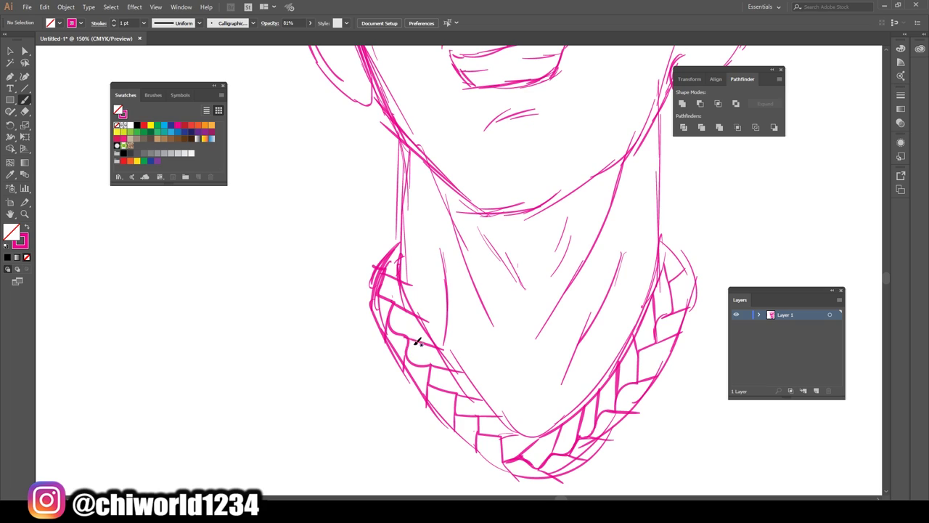
pyautogui.moveTo(500, 411)
pyautogui.mouseDown()
pyautogui.moveTo(439, 383)
pyautogui.moveTo(472, 374)
pyautogui.moveTo(420, 359)
pyautogui.moveTo(454, 364)
pyautogui.moveTo(414, 345)
pyautogui.moveTo(392, 314)
pyautogui.moveTo(419, 314)
pyautogui.moveTo(396, 299)
pyautogui.moveTo(419, 305)
pyautogui.moveTo(385, 269)
pyautogui.moveTo(401, 251)
pyautogui.mouseUp()
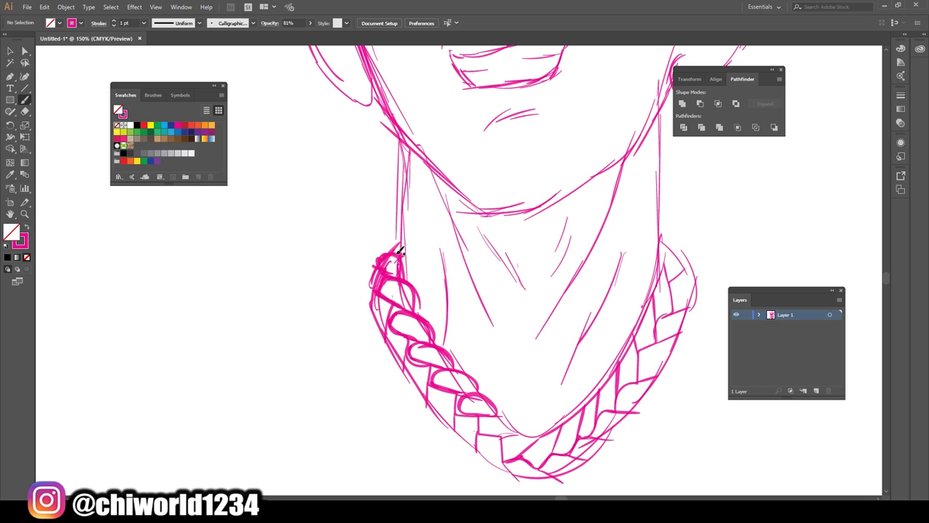
pyautogui.hotkey('ctrl', '-')
pyautogui.hotkey('ctrl', '-')
pyautogui.hotkey('ctrl', '-')
pyautogui.hotkey('ctrl', '+')
pyautogui.hotkey('ctrl', '+')
pyautogui.hotkey('ctrl', '+')
pyautogui.hotkey('ctrl', '+')
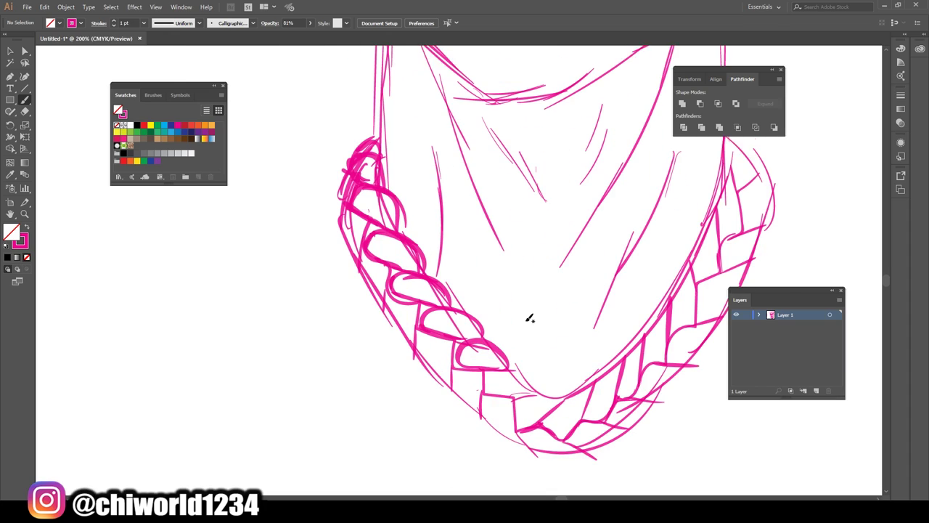
pyautogui.moveTo(491, 344)
pyautogui.mouseDown()
pyautogui.moveTo(450, 363)
pyautogui.moveTo(454, 323)
pyautogui.moveTo(419, 325)
pyautogui.moveTo(404, 305)
pyautogui.moveTo(415, 284)
pyautogui.moveTo(398, 270)
pyautogui.moveTo(376, 270)
pyautogui.moveTo(396, 252)
pyautogui.moveTo(355, 225)
pyautogui.moveTo(347, 181)
pyautogui.moveTo(361, 159)
pyautogui.moveTo(365, 185)
pyautogui.mouseUp()
# Examine the facial features up close and the overall portrait sketch.
pyautogui.hotkey('ctrl', '-')
pyautogui.hotkey('ctrl', '-')
pyautogui.hotkey('ctrl', '-')
pyautogui.hotkey('ctrl', '-')
pyautogui.scroll(3, 577, 292)
pyautogui.hotkey('ctrl', '+')
pyautogui.hotkey('ctrl', '+')
pyautogui.scroll(3, 577, 292)
pyautogui.hotkey('ctrl', '+')
pyautogui.scroll(2, 576, 291)
pyautogui.hscroll(3, 578, 291)
pyautogui.scroll(3, 577, 290)
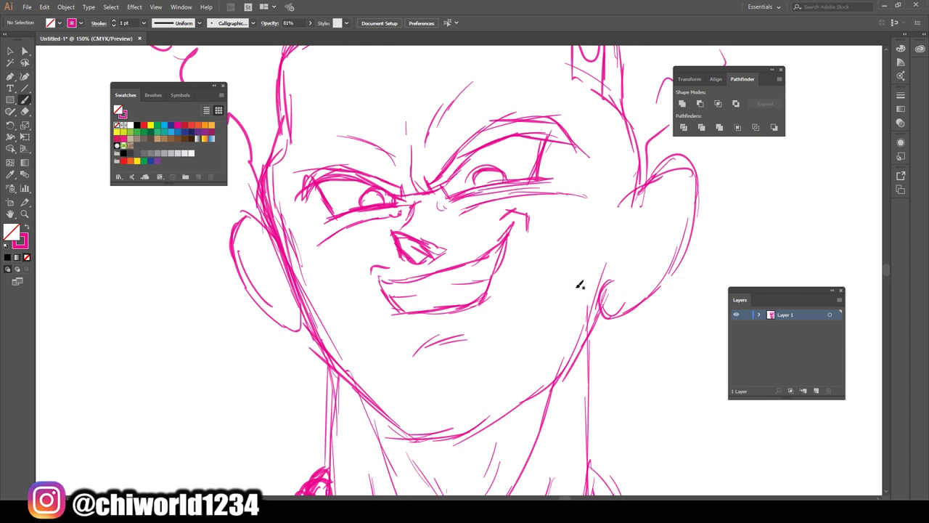
pyautogui.scroll(-4, 566, 283)
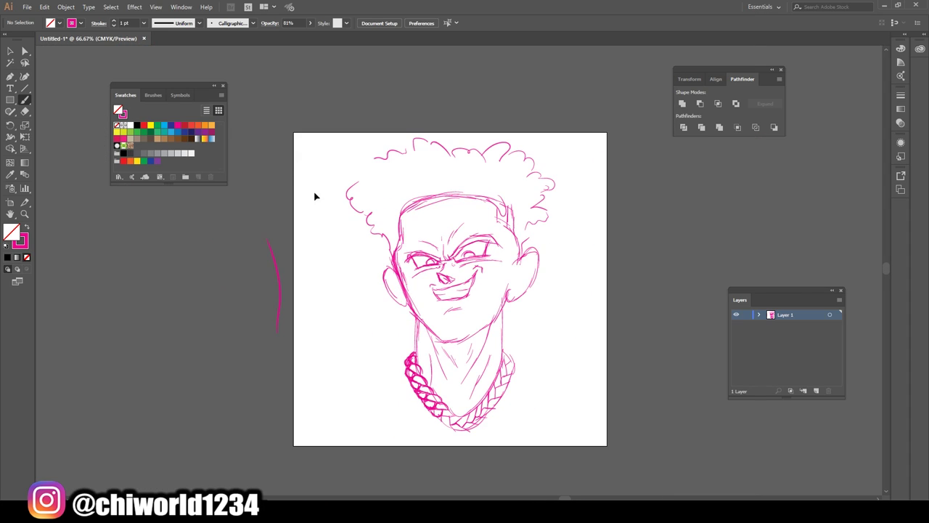
# Draw thick rounded links along the rest of the necklace, through its lowest point and up the right side.
pyautogui.scroll(4, 313, 193)
pyautogui.scroll(-3, 363, 215)
pyautogui.moveTo(411, 375)
pyautogui.mouseDown()
pyautogui.moveTo(446, 373)
pyautogui.moveTo(422, 408)
pyautogui.moveTo(397, 385)
pyautogui.moveTo(472, 391)
pyautogui.moveTo(464, 379)
pyautogui.moveTo(430, 426)
pyautogui.moveTo(459, 396)
pyautogui.moveTo(476, 407)
pyautogui.moveTo(465, 411)
pyautogui.moveTo(497, 386)
pyautogui.moveTo(503, 363)
pyautogui.moveTo(463, 406)
pyautogui.moveTo(489, 416)
pyautogui.moveTo(480, 405)
pyautogui.moveTo(513, 363)
pyautogui.moveTo(493, 385)
pyautogui.moveTo(512, 416)
pyautogui.moveTo(508, 385)
pyautogui.moveTo(530, 363)
pyautogui.moveTo(517, 367)
pyautogui.moveTo(538, 372)
pyautogui.moveTo(543, 317)
pyautogui.moveTo(563, 377)
pyautogui.moveTo(557, 326)
pyautogui.moveTo(573, 319)
pyautogui.moveTo(581, 287)
pyautogui.moveTo(581, 324)
pyautogui.moveTo(575, 303)
pyautogui.moveTo(595, 245)
pyautogui.moveTo(609, 292)
pyautogui.moveTo(598, 273)
pyautogui.moveTo(616, 251)
pyautogui.moveTo(602, 202)
pyautogui.moveTo(591, 243)
pyautogui.mouseUp()
pyautogui.scroll(-3, 539, 364)
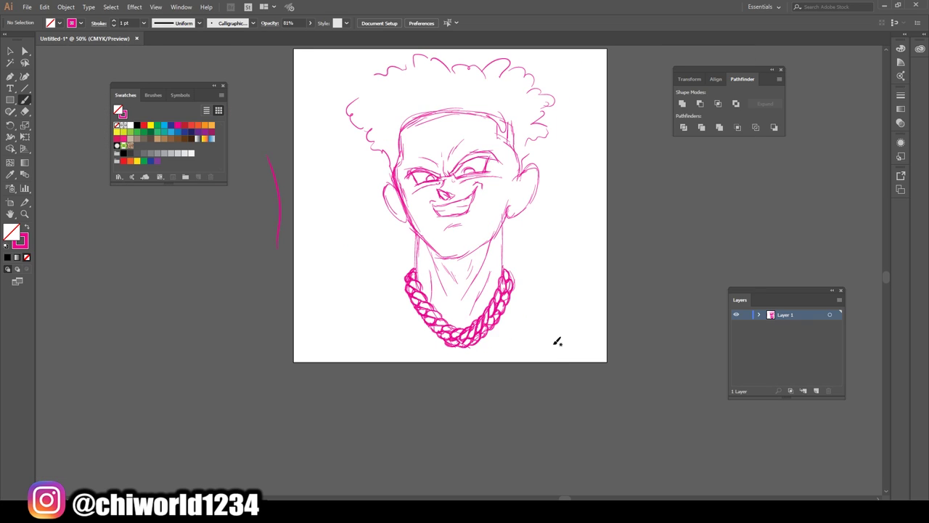
# Select the whole portrait sketch and lower its opacity to 31%.
pyautogui.scroll(1, 566, 338)
pyautogui.scroll(2, 645, 258)
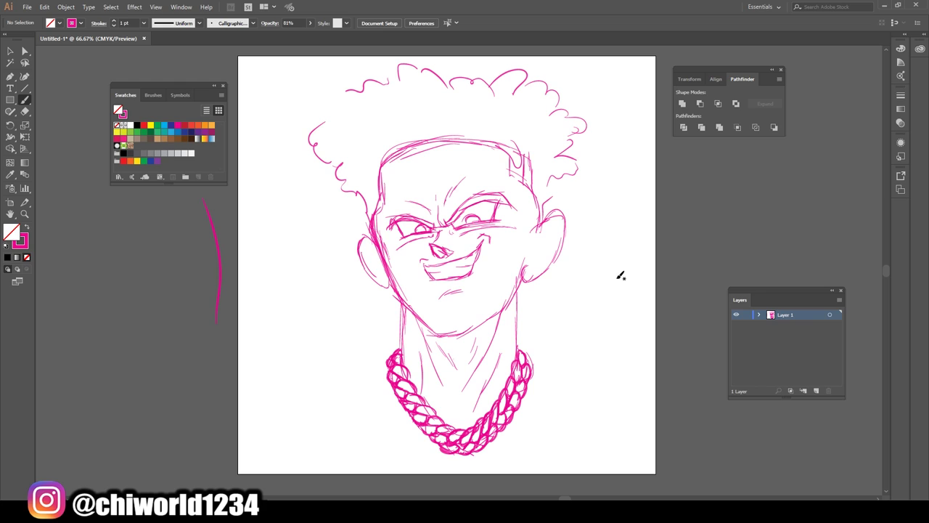
pyautogui.click(12, 52)
pyautogui.moveTo(336, 91); pyautogui.dragTo(652, 465)
pyautogui.click(310, 23)
pyautogui.moveTo(310, 35); pyautogui.dragTo(283, 37)
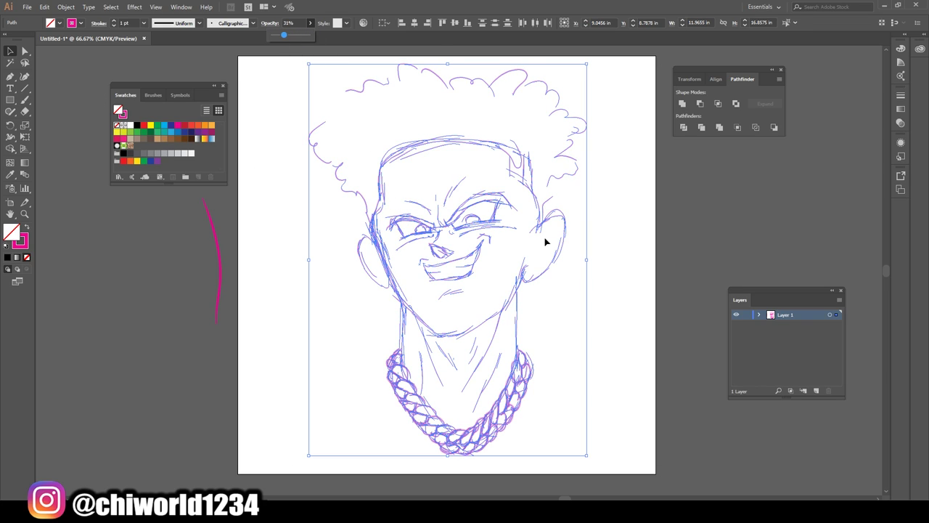
pyautogui.click(609, 270)
# Select the eyes and brows and move, enlarge and rotate them slightly counter-clockwise on the face.
pyautogui.hotkey('ctrl', '+')
pyautogui.hotkey('ctrl', '+')
pyautogui.scroll(1, 611, 272)
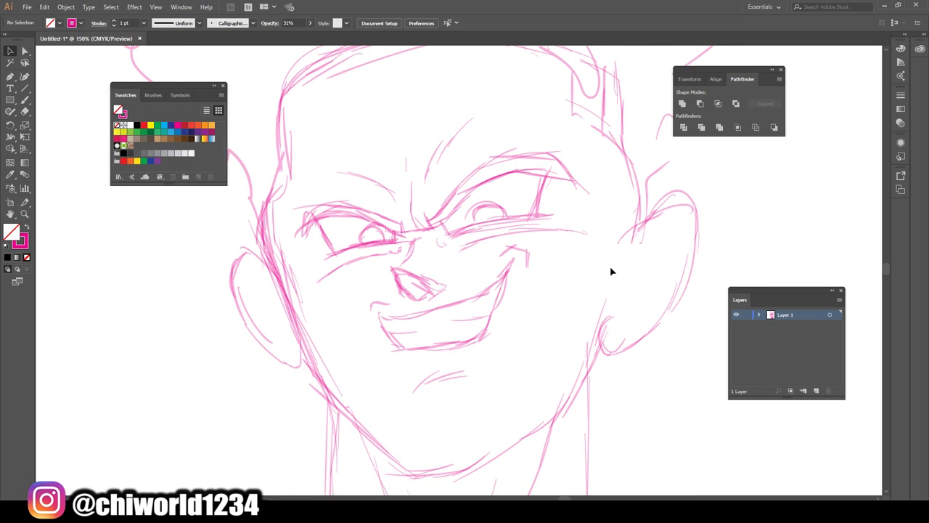
pyautogui.moveTo(309, 139)
pyautogui.mouseDown()
pyautogui.moveTo(578, 266)
pyautogui.moveTo(596, 254)
pyautogui.mouseUp()
pyautogui.moveTo(495, 216); pyautogui.dragTo(490, 211)
pyautogui.moveTo(565, 101); pyautogui.dragTo(578, 99)
pyautogui.moveTo(283, 125); pyautogui.dragTo(267, 108)
pyautogui.moveTo(590, 249); pyautogui.dragTo(596, 252)
pyautogui.click(631, 318)
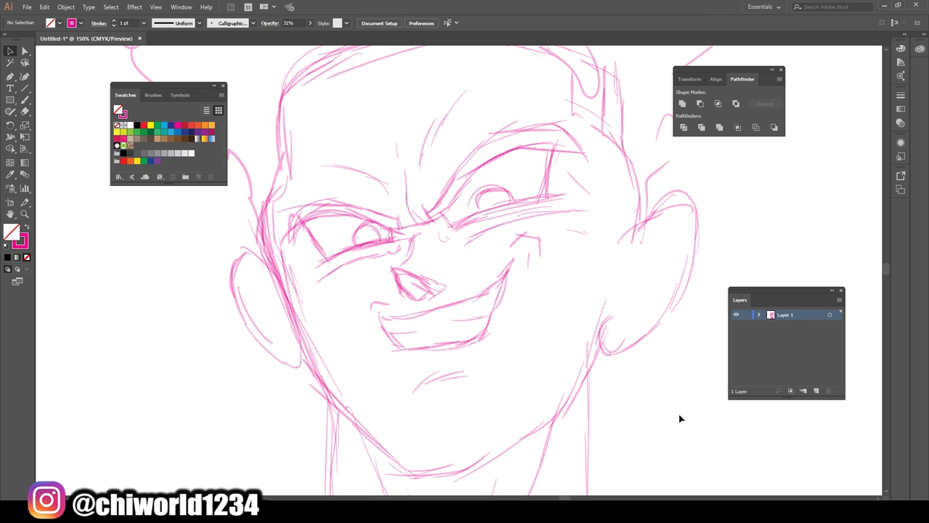
# Draw a round stud earring on each earlobe and strengthen the ear outlines with the Paintbrush.
pyautogui.hotkey('ctrl', '0')
pyautogui.scroll(3, 618, 350)
pyautogui.scroll(1, 619, 349)
pyautogui.hscroll(1, 619, 347)
pyautogui.scroll(-1, 619, 343)
pyautogui.press('b')
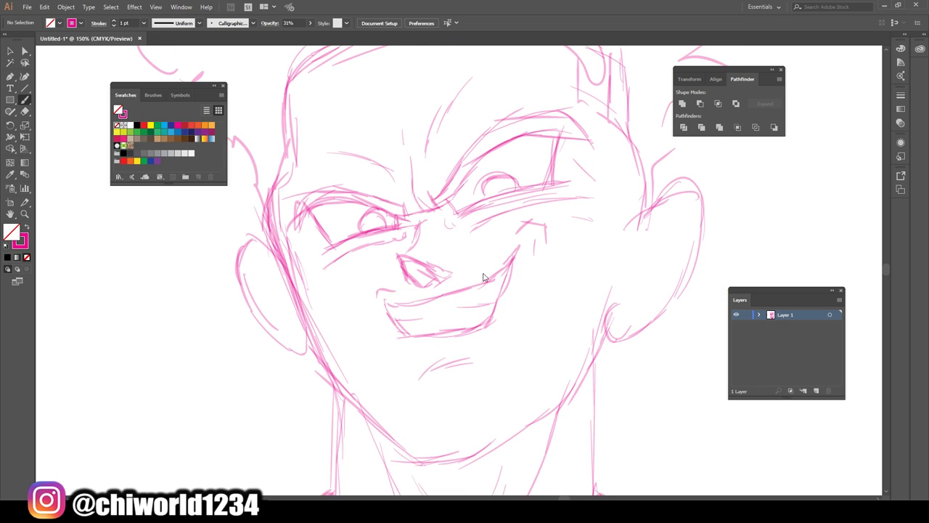
pyautogui.moveTo(614, 328); pyautogui.dragTo(665, 315)
pyautogui.moveTo(666, 312)
pyautogui.mouseDown()
pyautogui.moveTo(678, 285)
pyautogui.moveTo(676, 210)
pyautogui.moveTo(657, 190)
pyautogui.moveTo(673, 265)
pyautogui.moveTo(648, 320)
pyautogui.moveTo(622, 332)
pyautogui.moveTo(631, 311)
pyautogui.moveTo(643, 330)
pyautogui.mouseUp()
pyautogui.moveTo(317, 336); pyautogui.dragTo(282, 325)
pyautogui.moveTo(279, 323)
pyautogui.mouseDown()
pyautogui.moveTo(261, 232)
pyautogui.moveTo(318, 338)
pyautogui.moveTo(303, 352)
pyautogui.moveTo(312, 327)
pyautogui.mouseUp()
# Reinforce the face contour along both cheeks and the jaw down to the chin.
pyautogui.moveTo(273, 231)
pyautogui.mouseDown()
pyautogui.moveTo(312, 337)
pyautogui.moveTo(396, 438)
pyautogui.mouseUp()
pyautogui.scroll(-1, 424, 352)
pyautogui.moveTo(602, 305)
pyautogui.mouseDown()
pyautogui.moveTo(581, 349)
pyautogui.moveTo(482, 421)
pyautogui.moveTo(410, 420)
pyautogui.mouseUp()
pyautogui.scroll(-3, 574, 425)
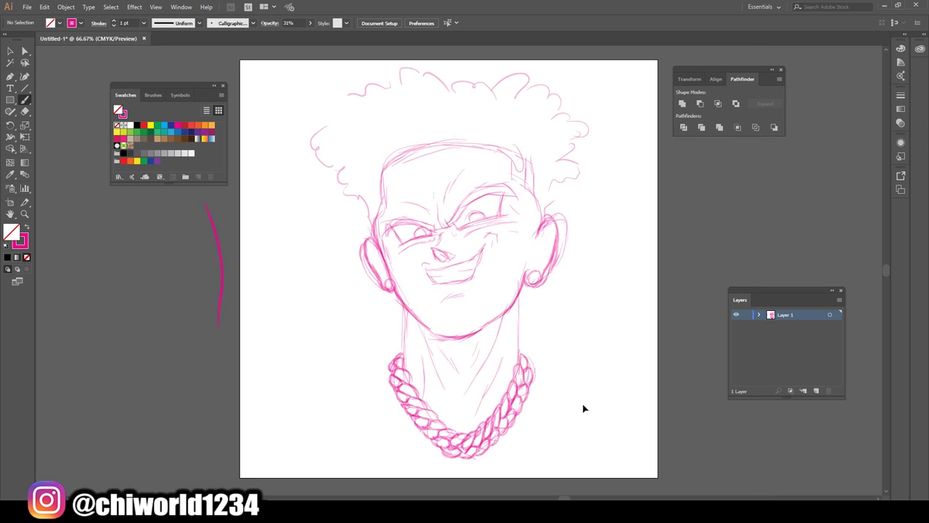
# Fill in both eyebrows with hatching strokes.
pyautogui.scroll(2, 588, 409)
pyautogui.moveTo(541, 208)
pyautogui.mouseDown()
pyautogui.moveTo(511, 201)
pyautogui.moveTo(465, 228)
pyautogui.mouseUp()
pyautogui.moveTo(384, 251); pyautogui.dragTo(370, 257)
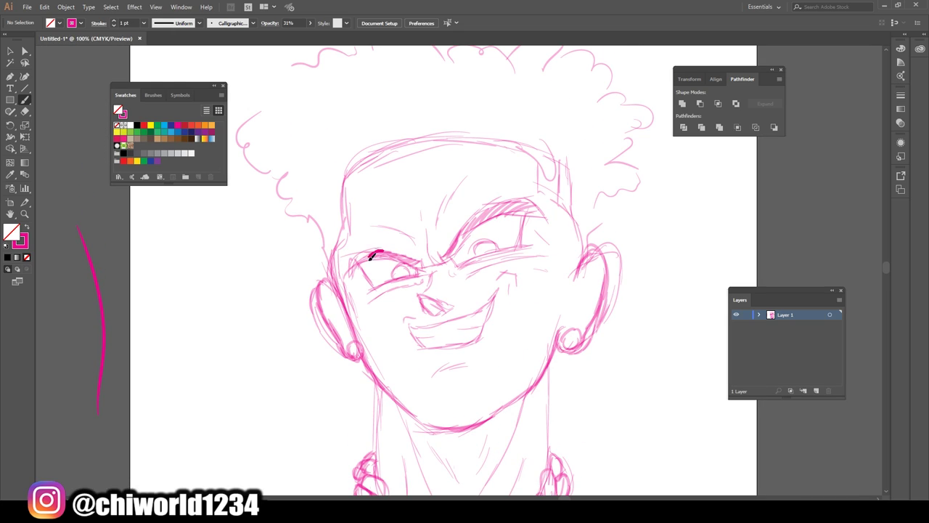
# Thicken the hairline, the temples and the sides of the head with heavier strokes.
pyautogui.moveTo(345, 302)
pyautogui.mouseDown()
pyautogui.moveTo(338, 240)
pyautogui.moveTo(350, 234)
pyautogui.moveTo(341, 180)
pyautogui.moveTo(347, 218)
pyautogui.mouseUp()
pyautogui.moveTo(340, 180)
pyautogui.mouseDown()
pyautogui.moveTo(385, 146)
pyautogui.moveTo(443, 138)
pyautogui.mouseUp()
pyautogui.moveTo(574, 274)
pyautogui.mouseDown()
pyautogui.moveTo(579, 220)
pyautogui.moveTo(556, 195)
pyautogui.moveTo(549, 151)
pyautogui.mouseUp()
pyautogui.moveTo(544, 193)
pyautogui.mouseDown()
pyautogui.moveTo(353, 162)
pyautogui.moveTo(347, 189)
pyautogui.moveTo(404, 151)
pyautogui.moveTo(484, 129)
pyautogui.moveTo(341, 185)
pyautogui.moveTo(538, 174)
pyautogui.mouseUp()
# Add curved strokes above the hairline and small oval highlight marks on the forehead.
pyautogui.hotkey('ctrl', '-')
pyautogui.hotkey('ctrl', '-')
pyautogui.hotkey('ctrl', '+')
pyautogui.hotkey('ctrl', '+')
pyautogui.moveTo(530, 132); pyautogui.dragTo(408, 111)
pyautogui.moveTo(423, 164)
pyautogui.mouseDown()
pyautogui.moveTo(424, 195)
pyautogui.moveTo(374, 214)
pyautogui.mouseUp()
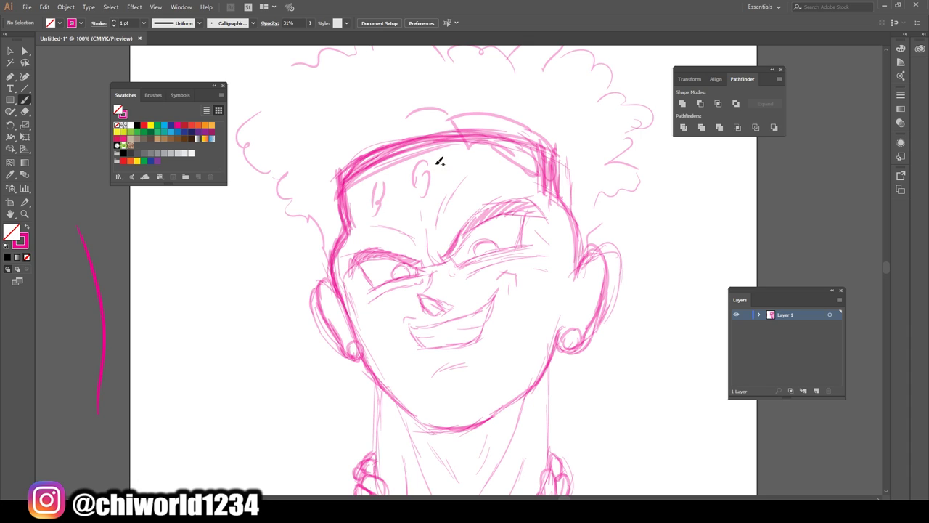
# Thicken the outer edge and lower lid of the right-hand eye.
pyautogui.hotkey('ctrl', '-')
pyautogui.hotkey('ctrl', '-')
pyautogui.hotkey('ctrl', '+')
pyautogui.hotkey('ctrl', '+')
pyautogui.scroll(-2, 629, 249)
pyautogui.scroll(1, 628, 250)
pyautogui.hotkey('ctrl', '+')
pyautogui.moveTo(567, 171)
pyautogui.mouseDown()
pyautogui.moveTo(557, 220)
pyautogui.moveTo(490, 227)
pyautogui.moveTo(468, 244)
pyautogui.mouseUp()
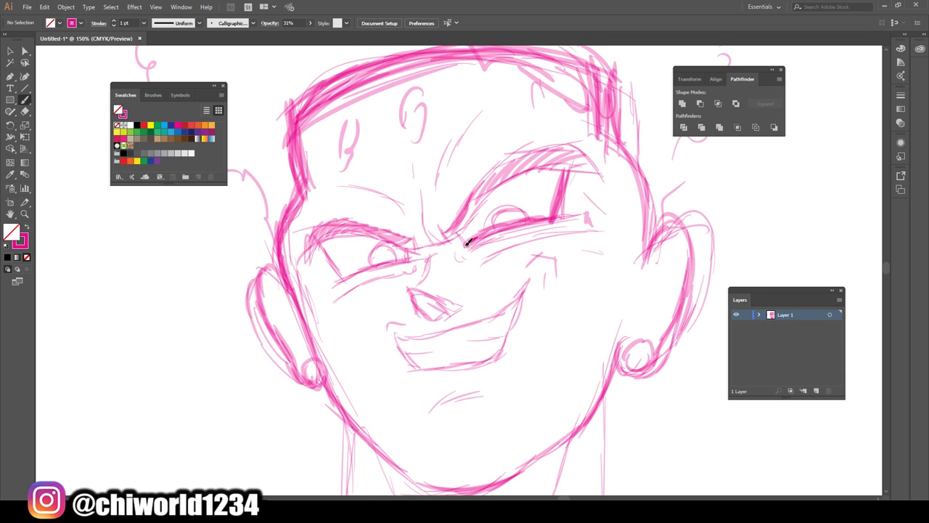
# Thicken the left-hand eye, the bridge of the nose and the sides of the neck with heavier strokes.
pyautogui.moveTo(391, 263)
pyautogui.mouseDown()
pyautogui.moveTo(337, 279)
pyautogui.moveTo(316, 242)
pyautogui.mouseUp()
pyautogui.moveTo(417, 282)
pyautogui.mouseDown()
pyautogui.moveTo(435, 254)
pyautogui.moveTo(415, 210)
pyautogui.mouseUp()
pyautogui.hotkey('ctrl', '-')
pyautogui.hotkey('ctrl', '-')
pyautogui.hotkey('ctrl', '=')
pyautogui.scroll(-1, 649, 310)
pyautogui.moveTo(557, 293)
pyautogui.mouseDown()
pyautogui.moveTo(556, 402)
pyautogui.moveTo(385, 354)
pyautogui.moveTo(384, 318)
pyautogui.moveTo(598, 285)
pyautogui.moveTo(611, 248)
pyautogui.moveTo(646, 240)
pyautogui.moveTo(639, 217)
pyautogui.moveTo(626, 187)
pyautogui.mouseUp()
# Retrace the curly hair outline around the head with heavier looping strokes.
pyautogui.scroll(3, 594, 308)
pyautogui.moveTo(340, 331)
pyautogui.mouseDown()
pyautogui.moveTo(328, 278)
pyautogui.moveTo(315, 265)
pyautogui.mouseUp()
pyautogui.moveTo(316, 270)
pyautogui.mouseDown()
pyautogui.moveTo(290, 238)
pyautogui.moveTo(293, 221)
pyautogui.mouseUp()
pyautogui.moveTo(290, 225); pyautogui.dragTo(259, 204)
pyautogui.moveTo(618, 212); pyautogui.dragTo(649, 179)
pyautogui.moveTo(638, 155)
pyautogui.mouseDown()
pyautogui.moveTo(615, 157)
pyautogui.moveTo(571, 109)
pyautogui.mouseUp()
pyautogui.moveTo(533, 127)
pyautogui.mouseDown()
pyautogui.moveTo(526, 74)
pyautogui.moveTo(438, 68)
pyautogui.moveTo(353, 94)
pyautogui.moveTo(266, 138)
pyautogui.moveTo(285, 210)
pyautogui.mouseUp()
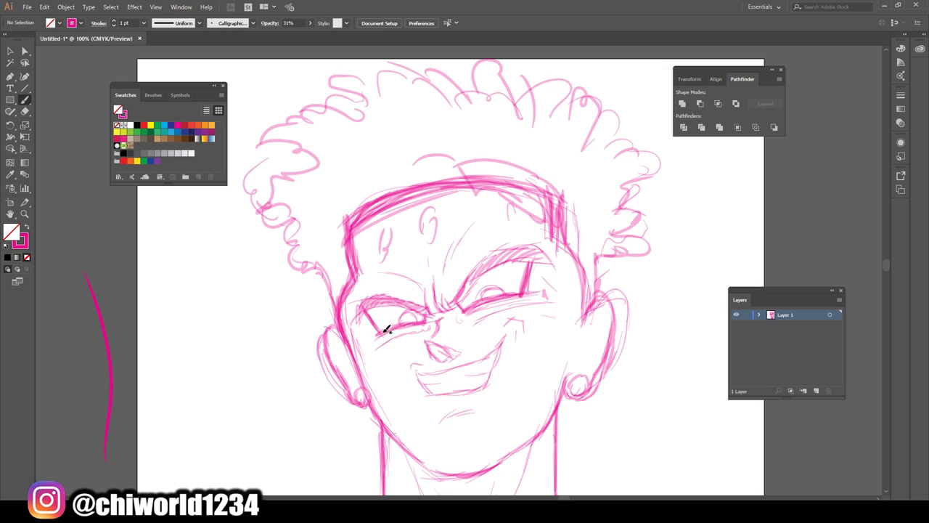
# Sketch the inner folds of both ears.
pyautogui.hotkey('ctrl', '-')
pyautogui.hotkey('ctrl', '-')
pyautogui.scroll(-2, 602, 337)
pyautogui.hotkey('ctrl', '+')
pyautogui.hotkey('ctrl', '+')
pyautogui.hotkey('ctrl', '+')
pyautogui.scroll(1, 600, 338)
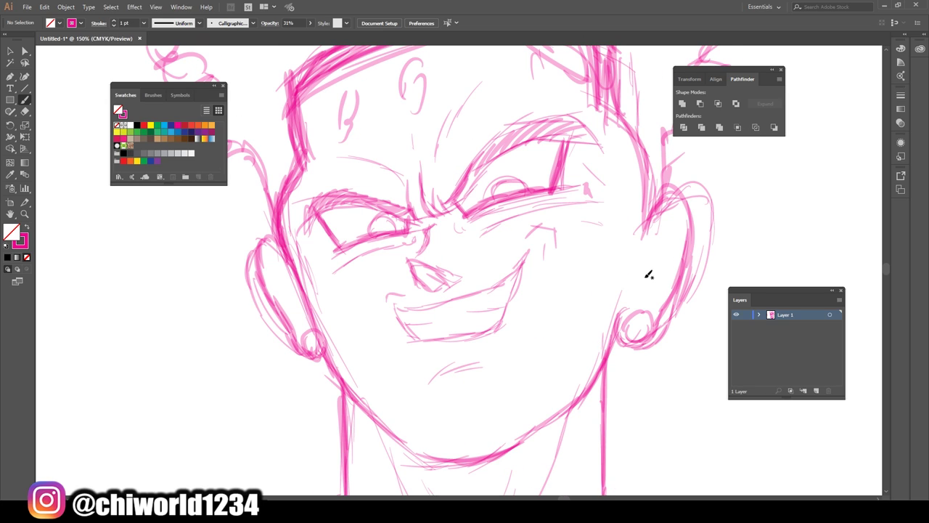
pyautogui.moveTo(648, 253)
pyautogui.mouseDown()
pyautogui.moveTo(687, 201)
pyautogui.moveTo(687, 254)
pyautogui.moveTo(674, 288)
pyautogui.moveTo(666, 215)
pyautogui.mouseUp()
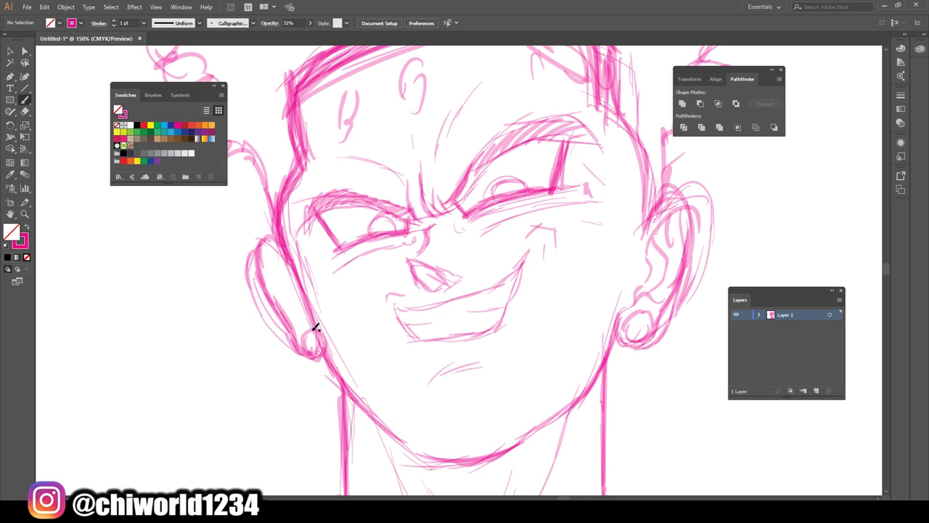
pyautogui.moveTo(288, 293); pyautogui.dragTo(271, 256)
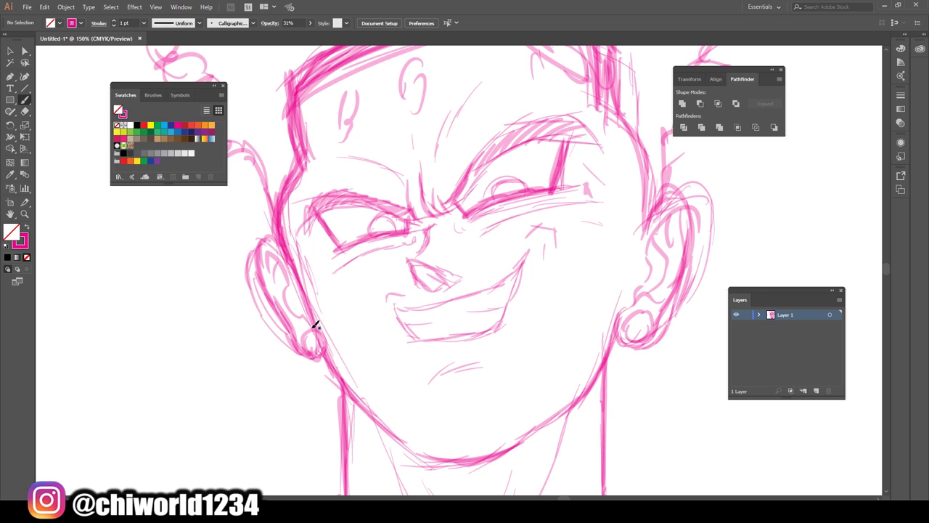
# Select the whole portrait sketch and scale it down on the artboard.
pyautogui.hotkey('ctrl', '-')
pyautogui.hotkey('ctrl', '-')
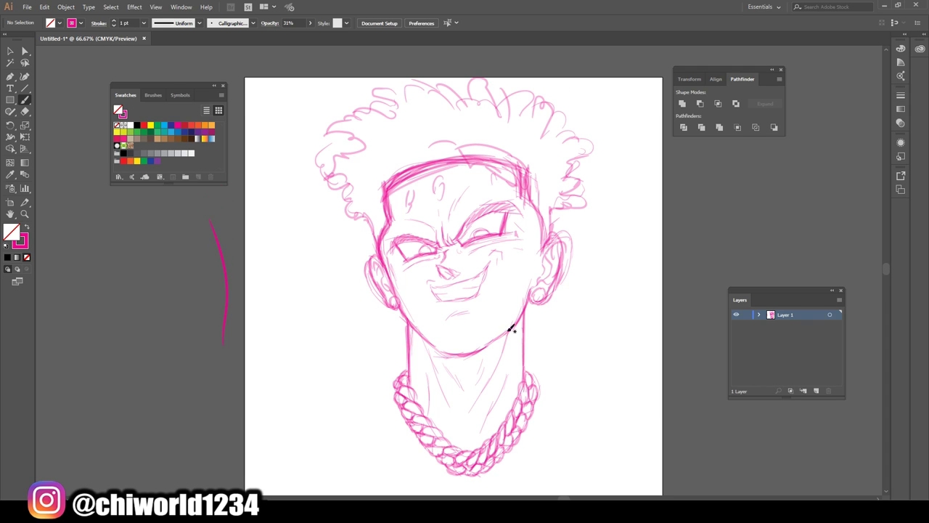
pyautogui.press('v')
pyautogui.moveTo(277, 77)
pyautogui.mouseDown()
pyautogui.moveTo(566, 259)
pyautogui.moveTo(649, 489)
pyautogui.mouseUp()
pyautogui.moveTo(592, 479)
pyautogui.mouseDown()
pyautogui.moveTo(567, 406)
pyautogui.moveTo(538, 403)
pyautogui.moveTo(535, 387)
pyautogui.moveTo(550, 390)
pyautogui.mouseUp()
pyautogui.moveTo(338, 414)
pyautogui.mouseDown()
pyautogui.moveTo(533, 353)
pyautogui.moveTo(557, 306)
pyautogui.mouseUp()
pyautogui.moveTo(501, 387); pyautogui.dragTo(504, 363)
pyautogui.click(547, 420)
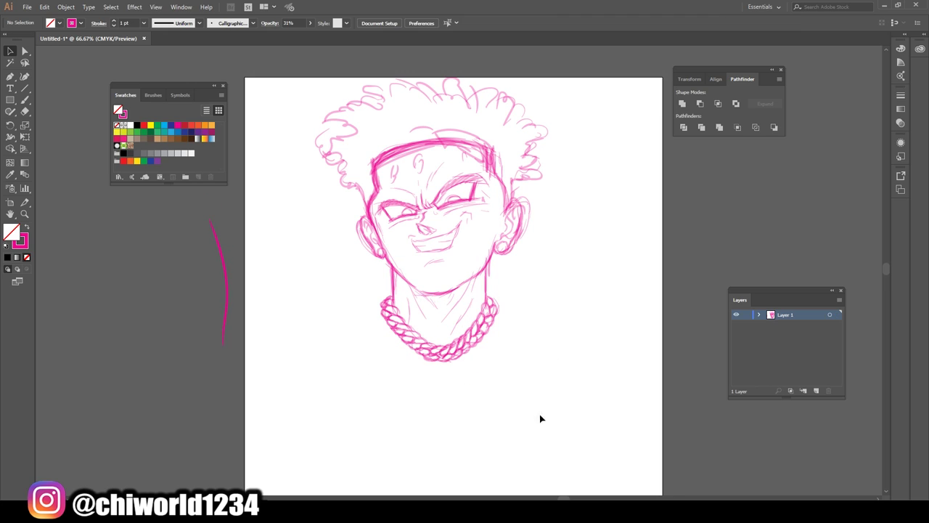
pyautogui.moveTo(305, 335); pyautogui.dragTo(548, 172)
pyautogui.moveTo(313, 366); pyautogui.dragTo(325, 369)
pyautogui.moveTo(547, 369); pyautogui.dragTo(559, 382)
pyautogui.moveTo(438, 211)
pyautogui.mouseDown()
pyautogui.moveTo(451, 255)
pyautogui.moveTo(454, 242)
pyautogui.mouseUp()
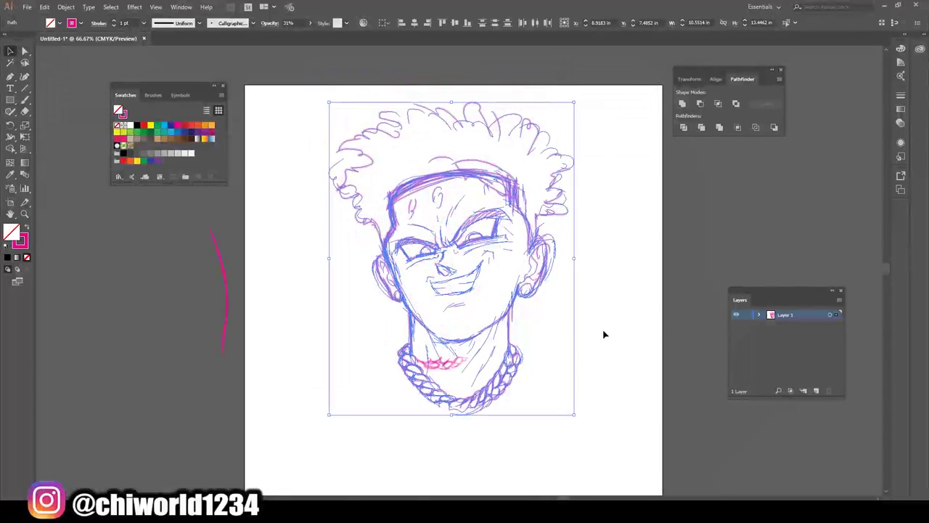
pyautogui.click(602, 338)
pyautogui.hotkey('ctrl', 'z')
pyautogui.hotkey('ctrl', 'z')
# Select the complete sketch including the chain, enlarge it slightly and centre it in the upper part of the artboard.
pyautogui.click(402, 404)
pyautogui.moveTo(381, 366); pyautogui.dragTo(606, 69)
pyautogui.moveTo(294, 354); pyautogui.dragTo(613, 108)
pyautogui.click(284, 424)
pyautogui.moveTo(294, 426); pyautogui.dragTo(614, 90)
pyautogui.moveTo(550, 370)
pyautogui.mouseDown()
pyautogui.moveTo(565, 390)
pyautogui.moveTo(554, 391)
pyautogui.mouseUp()
pyautogui.moveTo(451, 309); pyautogui.dragTo(471, 339)
pyautogui.click(634, 381)
# Select the head without the chain, rotate it clockwise into a tilted pose and position it above the necklace.
pyautogui.scroll(-2, 722, 396)
pyautogui.hotkey('ctrl', '+')
pyautogui.scroll(-2, 673, 342)
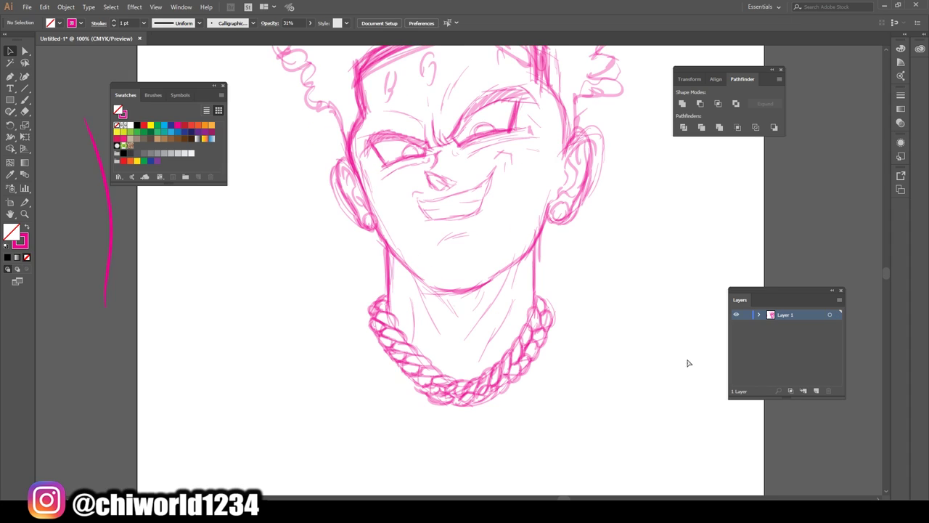
pyautogui.scroll(3, 449, 334)
pyautogui.scroll(4, 449, 336)
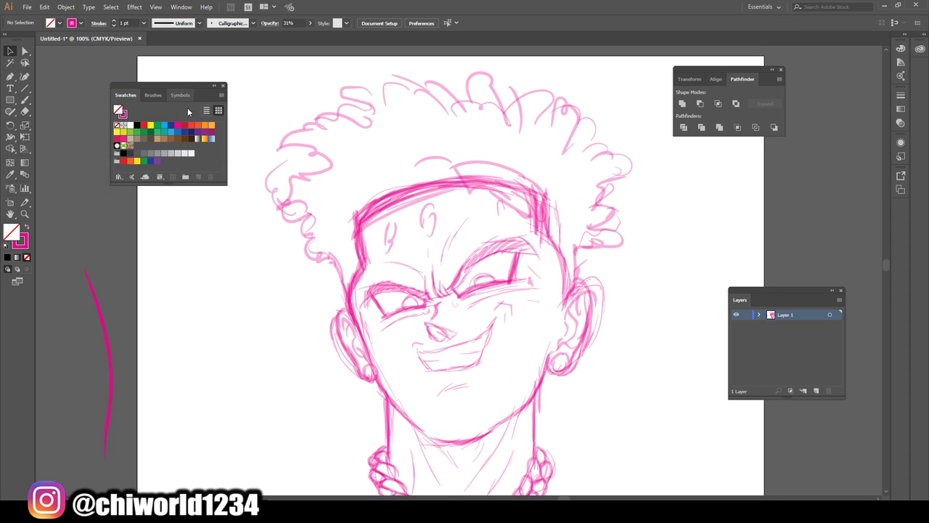
pyautogui.click(10, 52)
pyautogui.moveTo(268, 72)
pyautogui.mouseDown()
pyautogui.moveTo(446, 208)
pyautogui.moveTo(646, 443)
pyautogui.mouseUp()
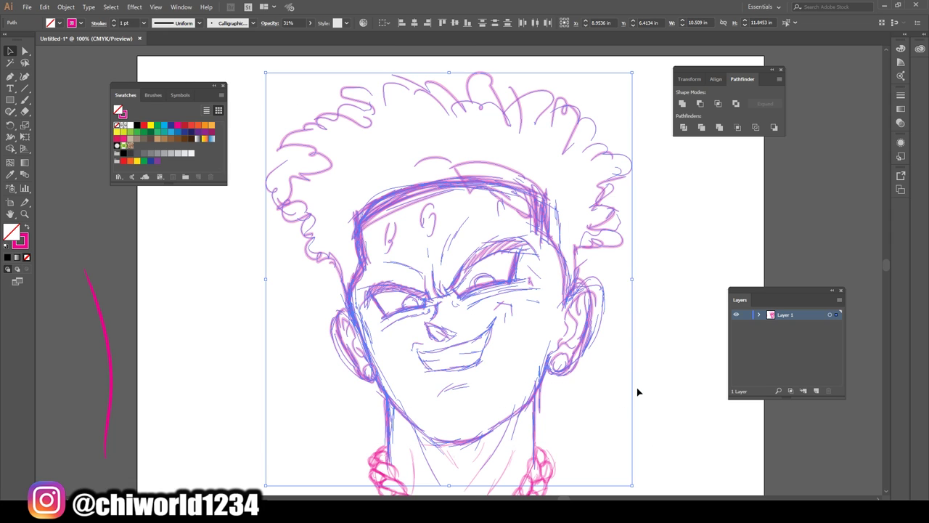
pyautogui.moveTo(635, 66); pyautogui.dragTo(597, 58)
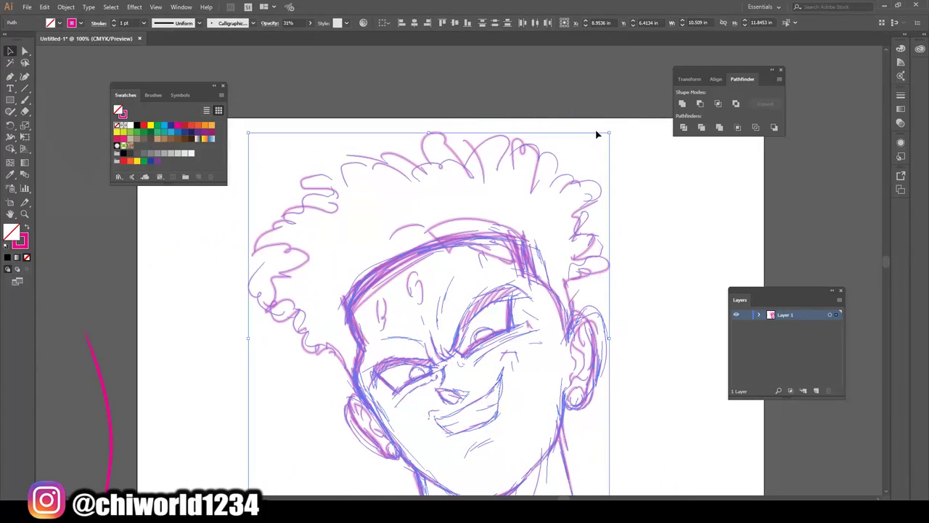
pyautogui.scroll(-5, 552, 193)
pyautogui.moveTo(458, 191); pyautogui.dragTo(440, 186)
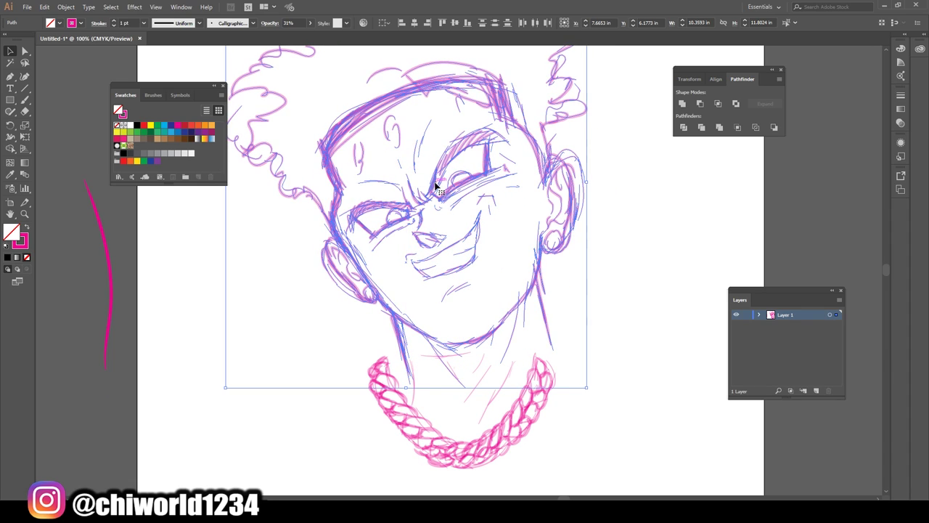
pyautogui.click(627, 307)
# Delete the slanted neck edge strokes and redraw both sides of the neck down to the chain.
pyautogui.click(550, 331)
pyautogui.press('Delete')
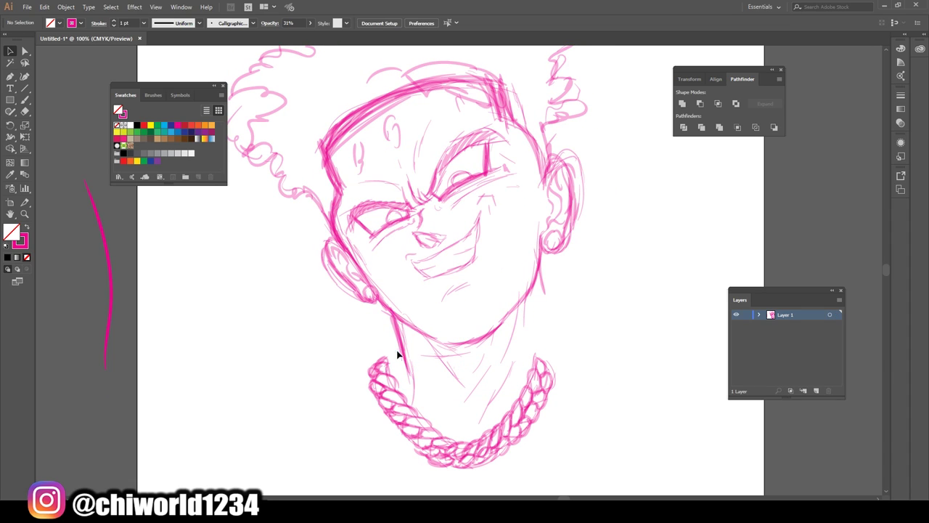
pyautogui.click(546, 284)
pyautogui.press('Delete')
pyautogui.click(25, 101)
pyautogui.moveTo(534, 364); pyautogui.dragTo(538, 281)
pyautogui.moveTo(535, 356); pyautogui.dragTo(540, 263)
pyautogui.moveTo(387, 364); pyautogui.dragTo(386, 306)
# Delete the middle link strokes at the lowest point of the chain to open a gap for a pendant.
pyautogui.hotkey('ctrl', '-')
pyautogui.hotkey('ctrl', '-')
pyautogui.hotkey('ctrl', '=')
pyautogui.hotkey('ctrl', '=')
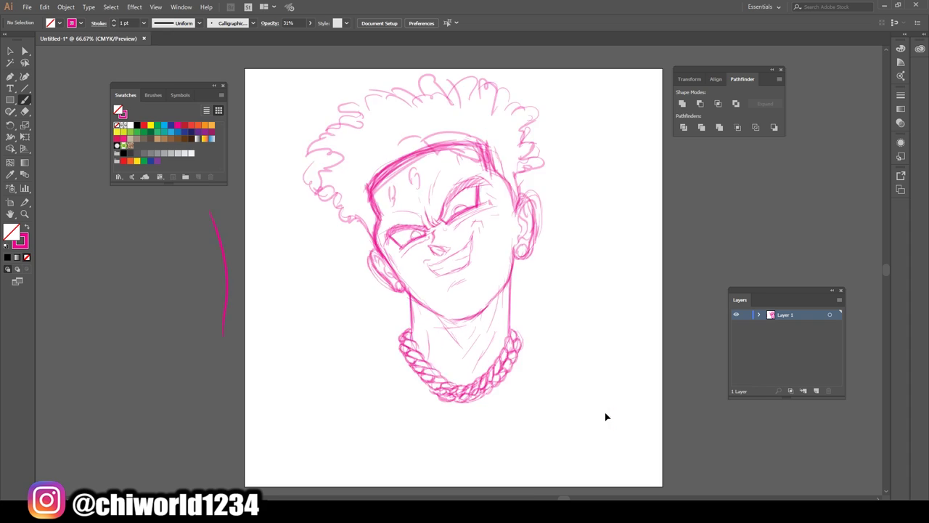
pyautogui.scroll(-3, 602, 385)
pyautogui.moveTo(476, 325); pyautogui.dragTo(477, 320)
pyautogui.click(10, 51)
pyautogui.click(469, 315)
pyautogui.click(462, 359)
pyautogui.click(463, 310)
pyautogui.press('Delete')
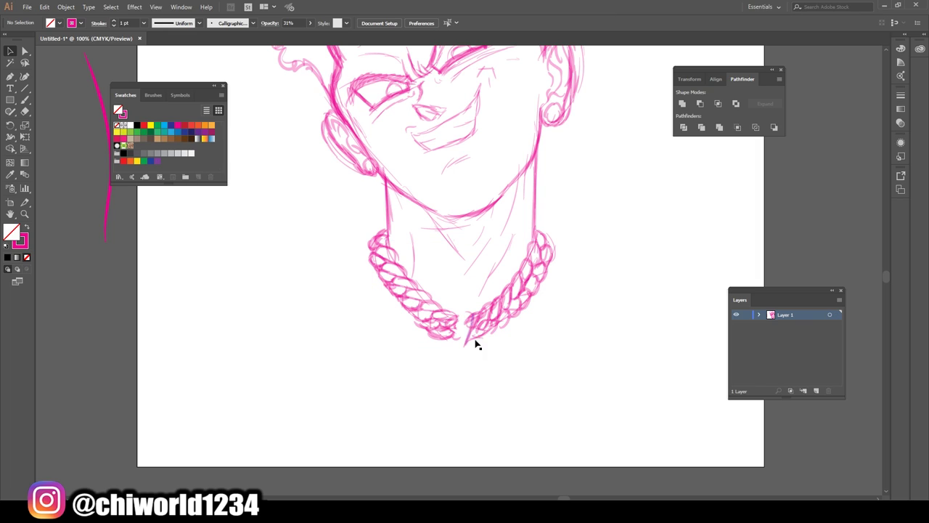
# Draw a pendant loop in the chain gap with a fluffy, cloud-like head outline hanging below it.
pyautogui.click(25, 100)
pyautogui.moveTo(459, 350)
pyautogui.mouseDown()
pyautogui.moveTo(455, 315)
pyautogui.moveTo(473, 312)
pyautogui.mouseUp()
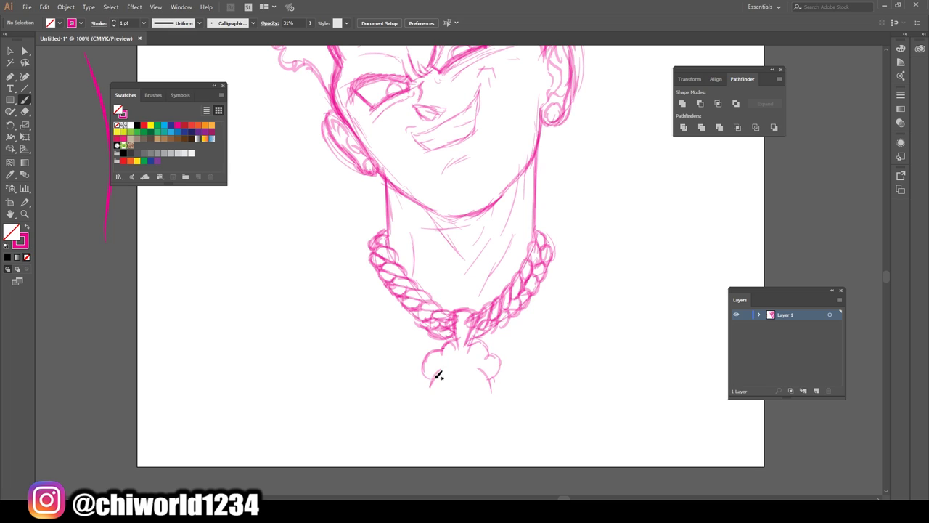
pyautogui.moveTo(507, 415); pyautogui.dragTo(488, 409)
pyautogui.moveTo(433, 430)
pyautogui.mouseDown()
pyautogui.moveTo(436, 379)
pyautogui.moveTo(416, 391)
pyautogui.mouseUp()
# Select the pendant's head strokes, scale them down and adjust their position below the chain loop.
pyautogui.click(9, 51)
pyautogui.moveTo(355, 442)
pyautogui.mouseDown()
pyautogui.moveTo(574, 358)
pyautogui.moveTo(579, 344)
pyautogui.mouseUp()
pyautogui.moveTo(516, 433); pyautogui.dragTo(519, 411)
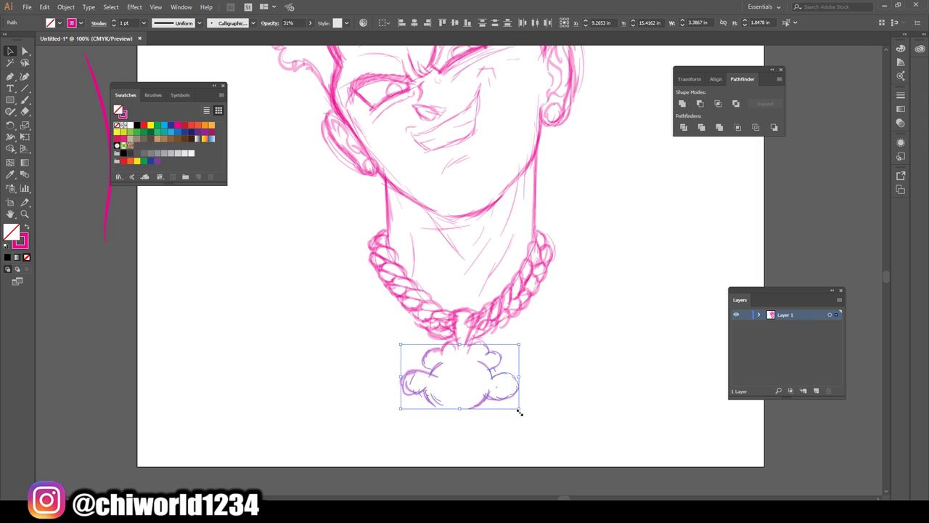
pyautogui.click(514, 433)
pyautogui.scroll(-1, 453, 429)
pyautogui.moveTo(367, 401); pyautogui.dragTo(558, 319)
pyautogui.moveTo(519, 283); pyautogui.dragTo(512, 288)
pyautogui.moveTo(484, 334); pyautogui.dragTo(484, 328)
pyautogui.moveTo(501, 281); pyautogui.dragTo(503, 280)
# Replace the pendant head's lower side puffs with smaller ones and outline a seated body with feet.
pyautogui.click(401, 367)
pyautogui.moveTo(397, 363); pyautogui.dragTo(421, 326)
pyautogui.press('Delete')
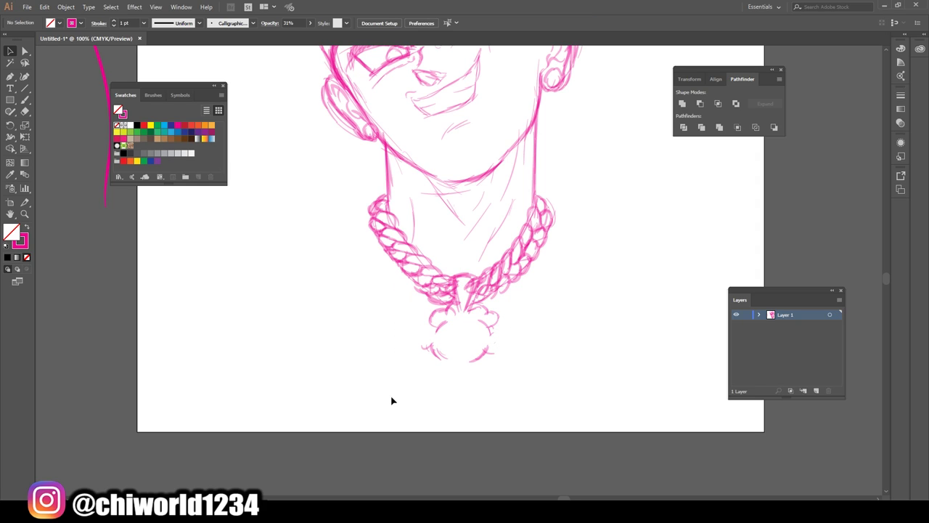
pyautogui.press('b')
pyautogui.moveTo(498, 328); pyautogui.dragTo(497, 324)
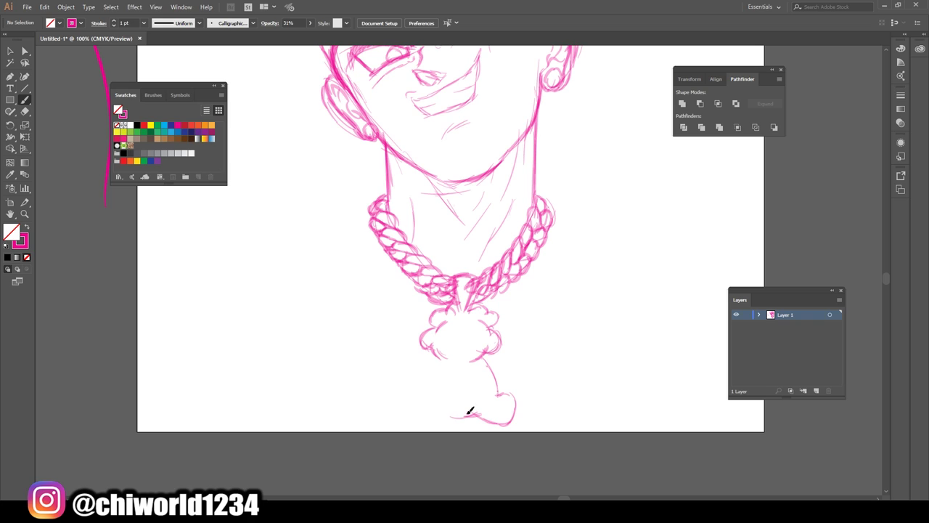
pyautogui.moveTo(424, 418)
pyautogui.mouseDown()
pyautogui.moveTo(417, 384)
pyautogui.moveTo(440, 353)
pyautogui.mouseUp()
# Select the whole pendant figure and shorten it so it sits clear of the artboard's lower edge.
pyautogui.hotkey('ctrl', '-')
pyautogui.hotkey('ctrl', '+')
pyautogui.hotkey('ctrl', '+')
pyautogui.hotkey('ctrl', '+')
pyautogui.press('v')
pyautogui.moveTo(324, 443); pyautogui.dragTo(626, 284)
pyautogui.moveTo(544, 442); pyautogui.dragTo(544, 414)
pyautogui.click(610, 419)
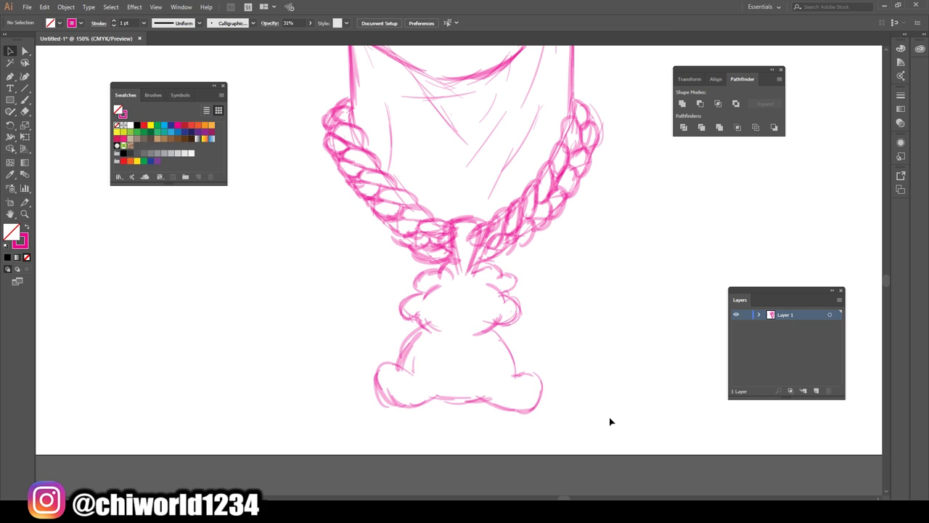
# Draw the pendant bear's face with a rounded muzzle, round eyes, nose and mouth.
pyautogui.click(24, 99)
pyautogui.moveTo(498, 324); pyautogui.dragTo(459, 331)
pyautogui.moveTo(483, 333)
pyautogui.mouseDown()
pyautogui.moveTo(425, 325)
pyautogui.moveTo(462, 308)
pyautogui.mouseUp()
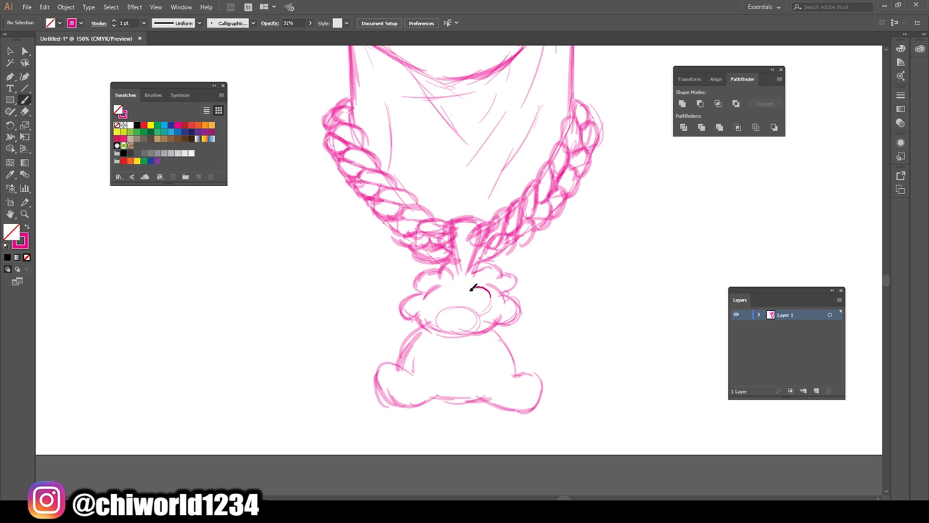
pyautogui.moveTo(475, 302)
pyautogui.mouseDown()
pyautogui.moveTo(476, 293)
pyautogui.moveTo(444, 295)
pyautogui.mouseUp()
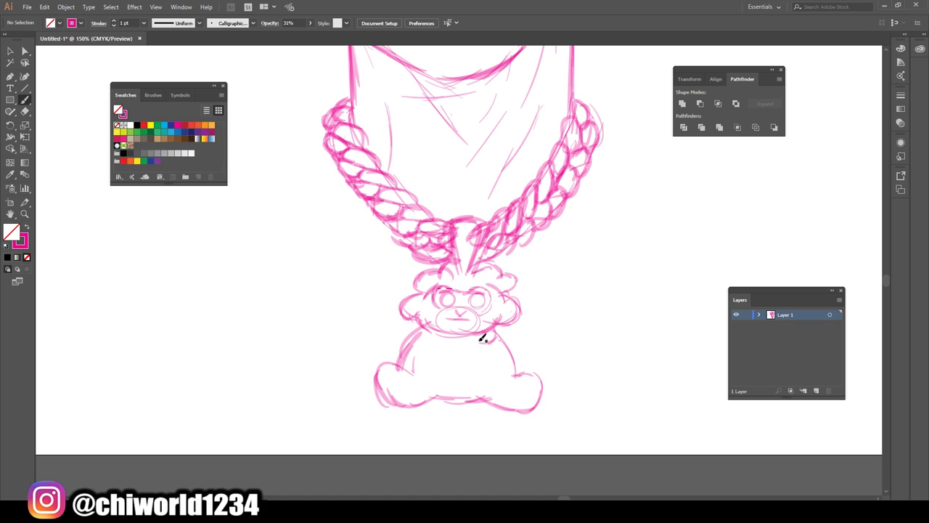
# Draw the pendant bear's arms and rounded feet, and add two outlined digits on its belly.
pyautogui.moveTo(512, 375); pyautogui.dragTo(499, 371)
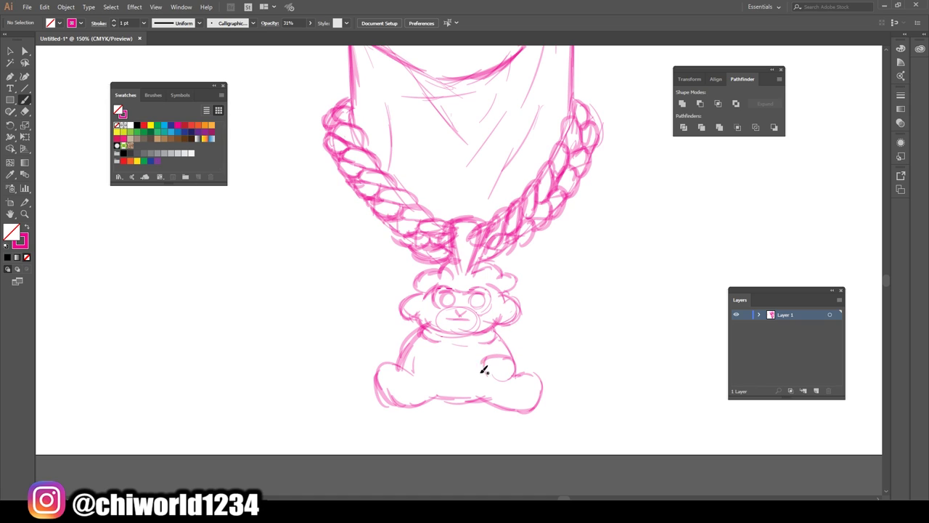
pyautogui.moveTo(430, 361)
pyautogui.mouseDown()
pyautogui.moveTo(411, 358)
pyautogui.moveTo(409, 384)
pyautogui.mouseUp()
pyautogui.moveTo(491, 403); pyautogui.dragTo(505, 380)
pyautogui.moveTo(507, 387)
pyautogui.mouseDown()
pyautogui.moveTo(536, 372)
pyautogui.moveTo(511, 412)
pyautogui.mouseUp()
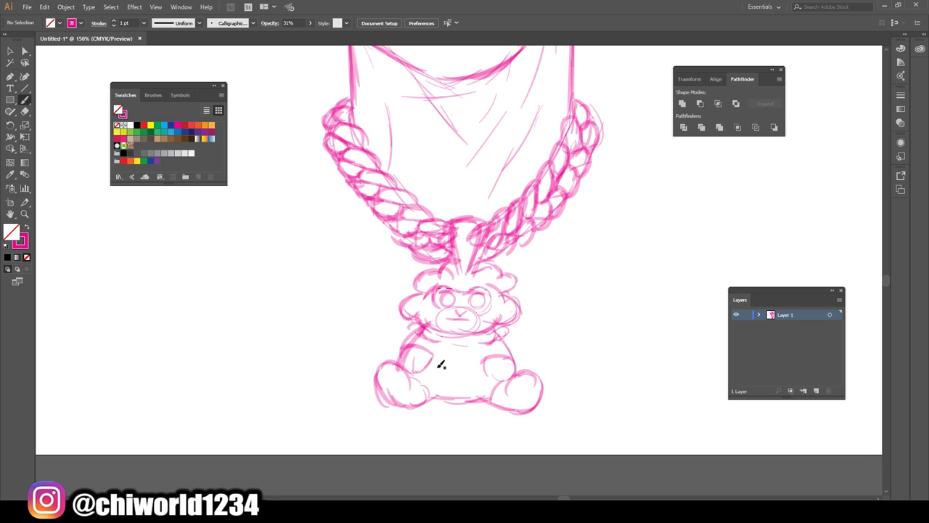
pyautogui.moveTo(446, 346); pyautogui.dragTo(441, 367)
pyautogui.moveTo(465, 374)
pyautogui.mouseDown()
pyautogui.moveTo(477, 358)
pyautogui.moveTo(471, 365)
pyautogui.mouseUp()
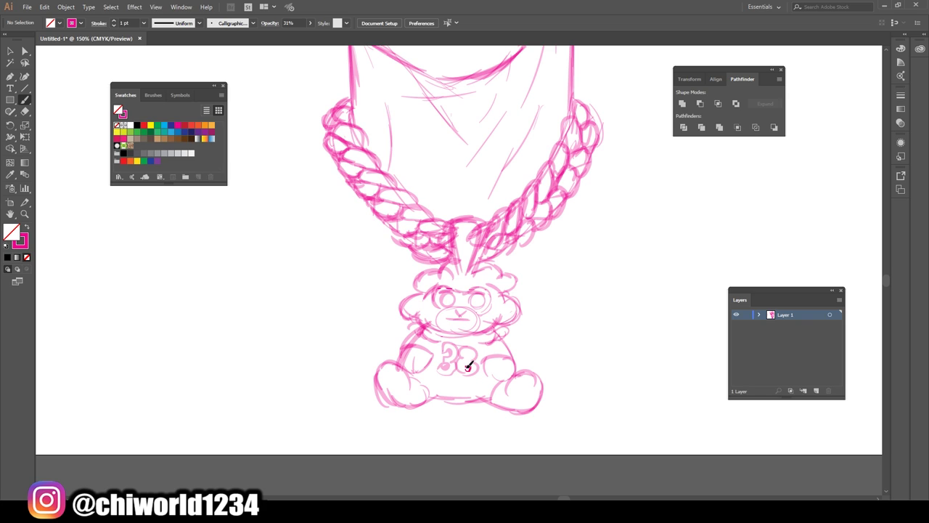
# Reinforce the left-hand side of the face with additional brush strokes.
pyautogui.hotkey('ctrl', '-')
pyautogui.scroll(12, 500, 376)
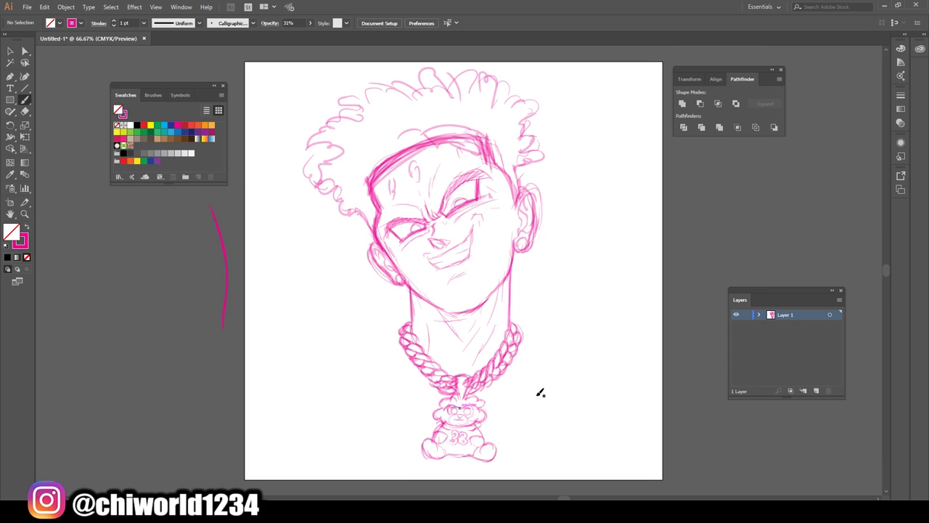
pyautogui.hscroll(-2, 546, 396)
pyautogui.hotkey('ctrl', '+')
pyautogui.hotkey('ctrl', '+')
pyautogui.hotkey('ctrl', '+')
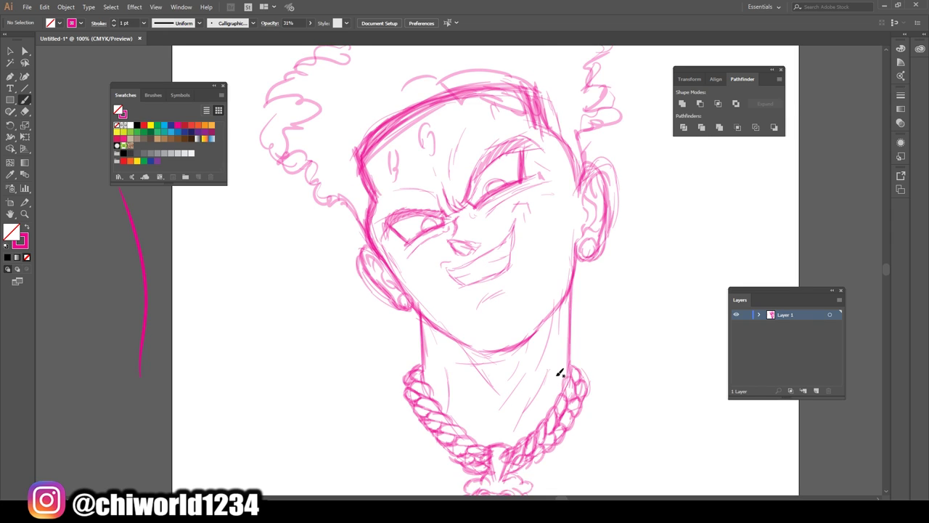
pyautogui.moveTo(365, 234)
pyautogui.mouseDown()
pyautogui.moveTo(258, 244)
pyautogui.moveTo(264, 290)
pyautogui.mouseUp()
pyautogui.hotkey('ctrl', '-')
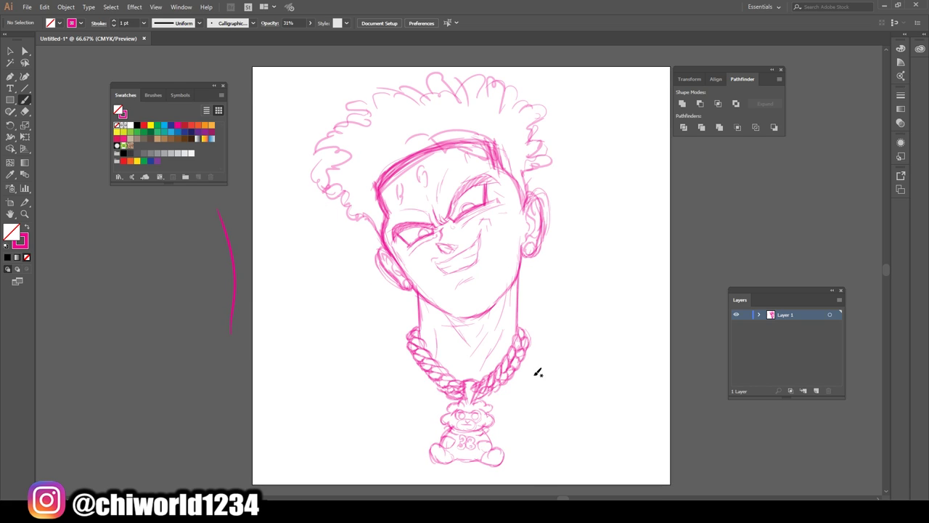
# Delete the old shading strokes inside the neck between the chin and the chain.
pyautogui.hotkey('ctrl', '+')
pyautogui.hotkey('ctrl', '+')
pyautogui.click(10, 52)
pyautogui.moveTo(408, 377)
pyautogui.mouseDown()
pyautogui.moveTo(577, 361)
pyautogui.moveTo(544, 374)
pyautogui.mouseUp()
pyautogui.press('Delete')
pyautogui.moveTo(404, 376); pyautogui.dragTo(543, 341)
pyautogui.press('Delete')
pyautogui.moveTo(517, 415); pyautogui.dragTo(549, 385)
pyautogui.press('Delete')
# Draw new converging neck muscle lines and short shading strokes between the jaw and the chain.
pyautogui.press('b')
pyautogui.moveTo(561, 266)
pyautogui.mouseDown()
pyautogui.moveTo(522, 391)
pyautogui.moveTo(496, 441)
pyautogui.moveTo(496, 449)
pyautogui.moveTo(533, 439)
pyautogui.mouseUp()
pyautogui.moveTo(559, 350); pyautogui.dragTo(544, 392)
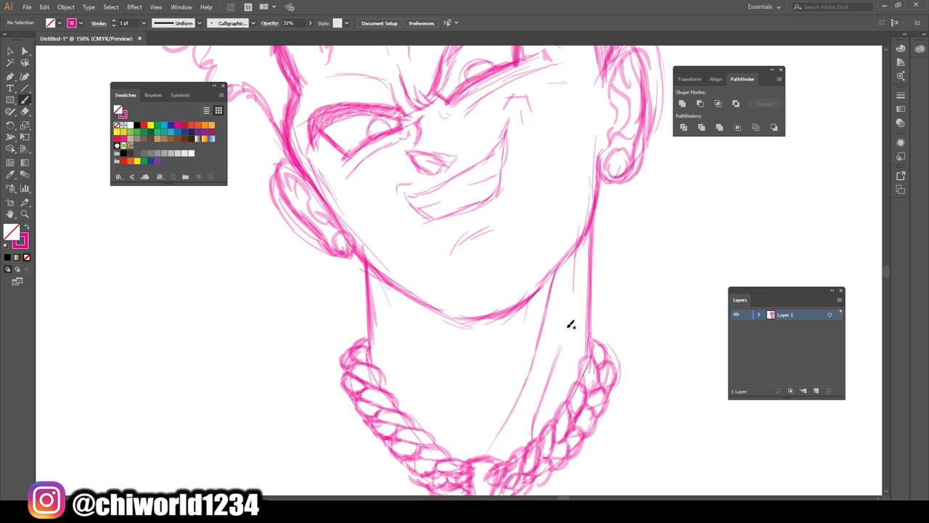
pyautogui.moveTo(519, 326); pyautogui.dragTo(498, 391)
pyautogui.moveTo(526, 308); pyautogui.dragTo(501, 371)
pyautogui.moveTo(516, 354)
pyautogui.mouseDown()
pyautogui.moveTo(456, 444)
pyautogui.moveTo(469, 393)
pyautogui.moveTo(448, 349)
pyautogui.mouseUp()
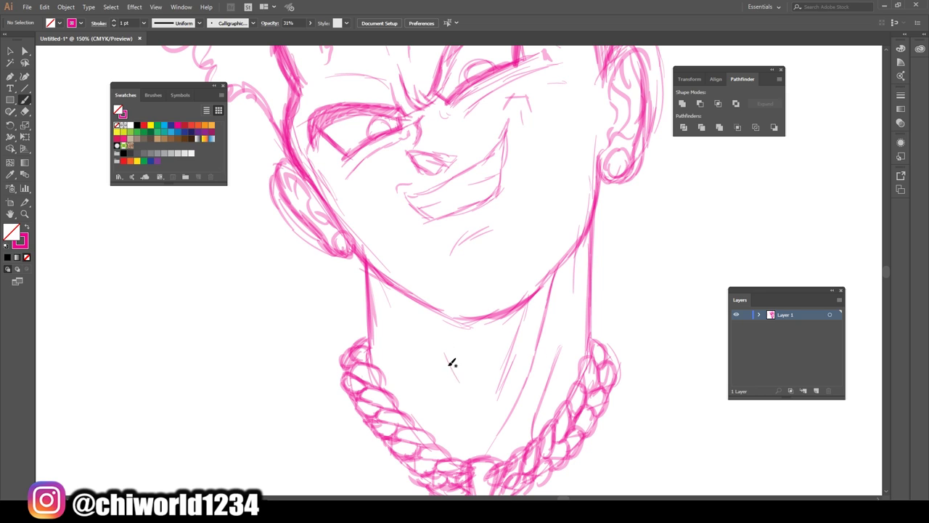
pyautogui.moveTo(473, 448); pyautogui.dragTo(396, 287)
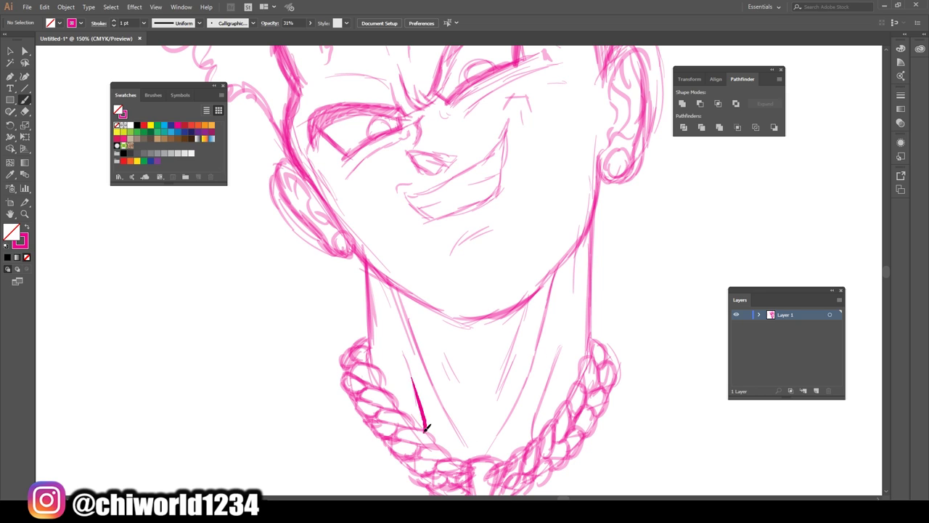
# Add strokes above the hairline and reinforce the curls at the side of the hair.
pyautogui.hotkey('ctrl', '0')
pyautogui.hotkey('ctrl', '1')
pyautogui.scroll(2, 593, 441)
pyautogui.hotkey('ctrl', '=')
pyautogui.scroll(3, 595, 437)
pyautogui.moveTo(460, 124)
pyautogui.mouseDown()
pyautogui.moveTo(502, 132)
pyautogui.moveTo(535, 177)
pyautogui.mouseUp()
pyautogui.moveTo(481, 170); pyautogui.dragTo(372, 135)
pyautogui.moveTo(618, 267); pyautogui.dragTo(610, 114)
pyautogui.hotkey('ctrl', '0')
pyautogui.hotkey('ctrl', '1')
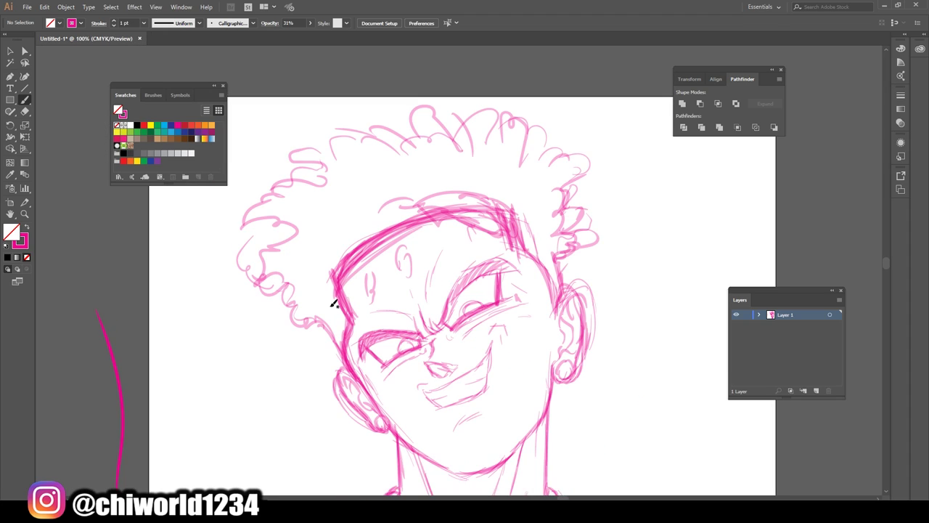
pyautogui.hotkey('ctrl', '0')
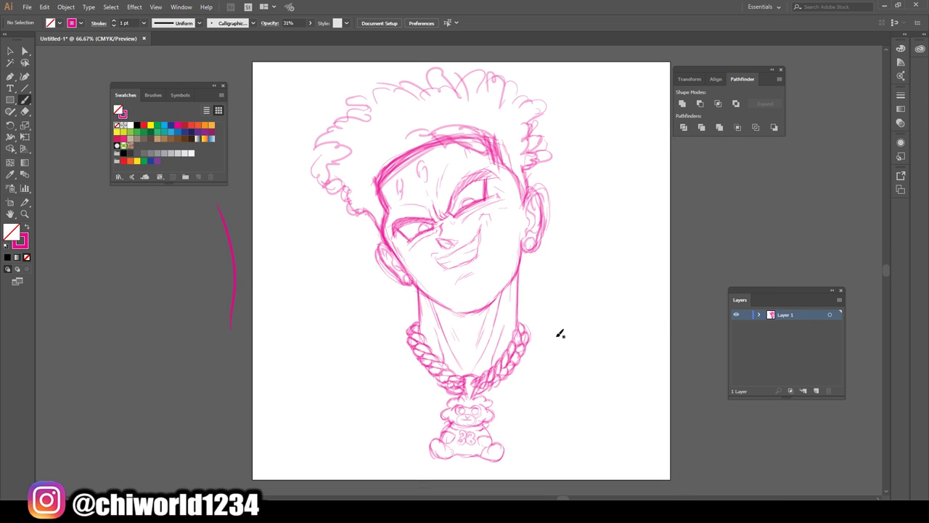
# Select the whole portrait sketch and lower its opacity to use it as a faint guide.
pyautogui.scroll(1, 561, 333)
pyautogui.hotkey('ctrl', '-')
pyautogui.click(10, 51)
pyautogui.moveTo(317, 122)
pyautogui.mouseDown()
pyautogui.moveTo(558, 280)
pyautogui.moveTo(585, 441)
pyautogui.mouseUp()
pyautogui.click(310, 22)
pyautogui.moveTo(290, 34); pyautogui.dragTo(271, 34)
# Delete the stray curved stroke outside the artboard.
pyautogui.click(218, 317)
pyautogui.moveTo(218, 317); pyautogui.dragTo(305, 239)
pyautogui.press('Delete')
# Lock the sketch layer, add a new layer above it and choose the Pencil tool.
pyautogui.click(816, 390)
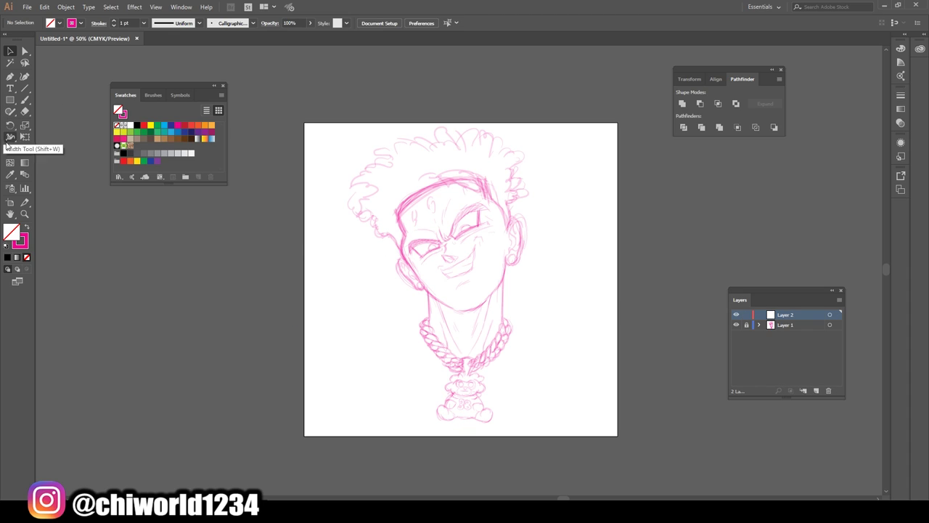
pyautogui.moveTo(10, 111); pyautogui.dragTo(30, 123)
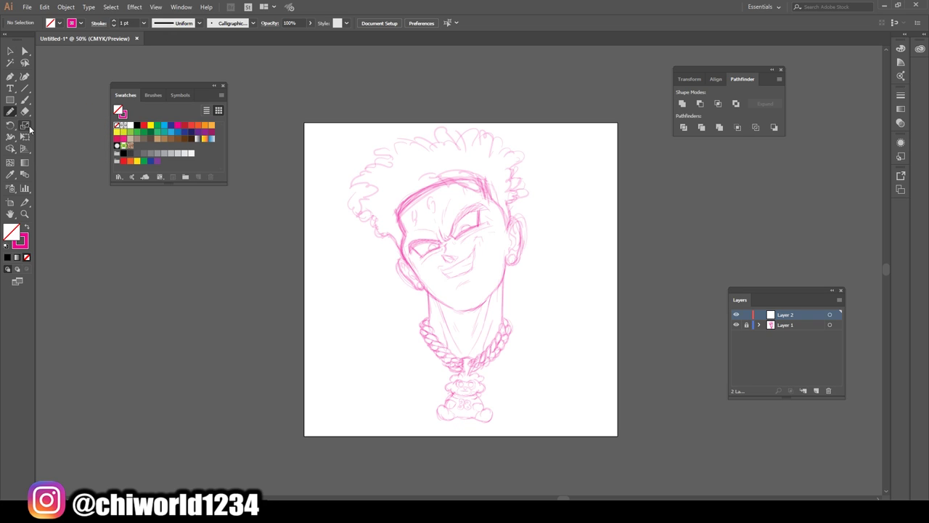
# Set the drawing colours to a black fill with no stroke.
pyautogui.click(26, 227)
pyautogui.doubleClick(14, 235)
pyautogui.click(132, 156)
pyautogui.click(231, 41)
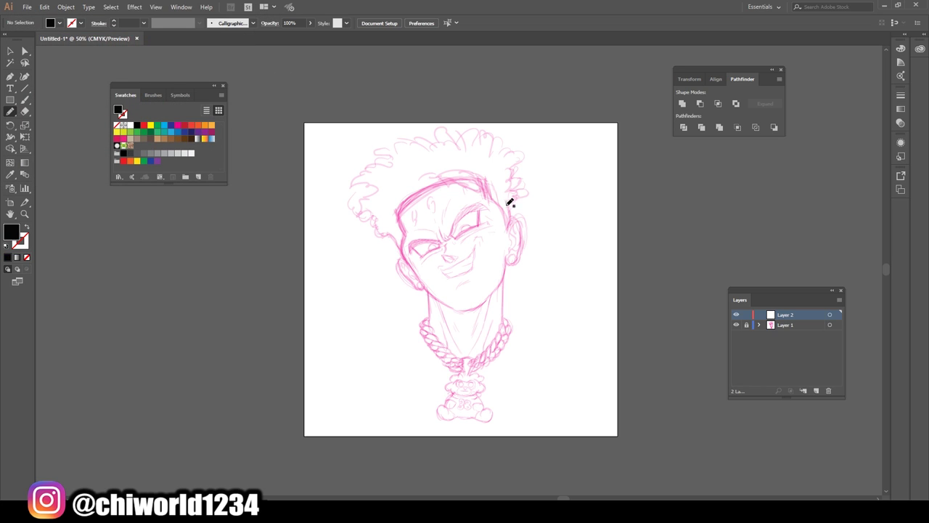
# Draw the lower part of the raised right-hand eyebrow as solid black Pencil shapes with a jagged hairy edge.
pyautogui.scroll(4, 508, 212)
pyautogui.scroll(8, 512, 212)
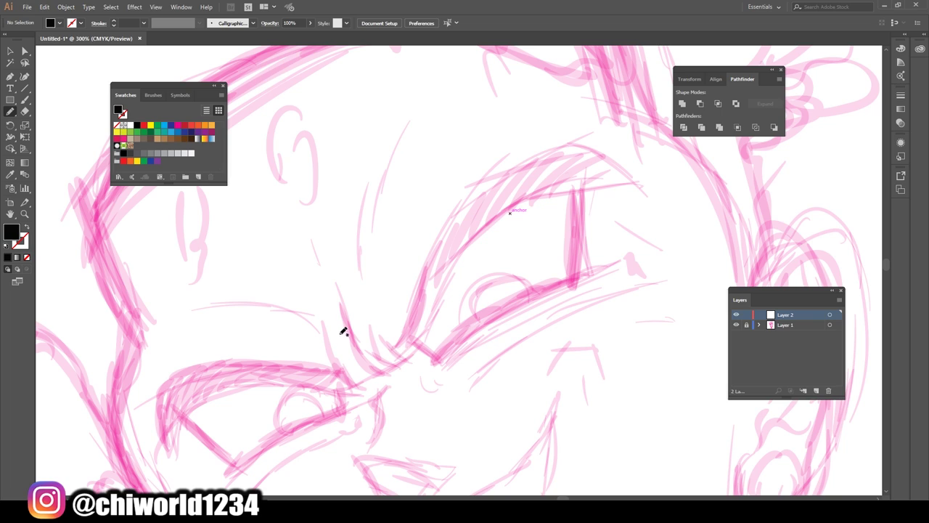
pyautogui.moveTo(400, 355)
pyautogui.mouseDown()
pyautogui.moveTo(441, 312)
pyautogui.moveTo(454, 270)
pyautogui.moveTo(444, 272)
pyautogui.moveTo(445, 245)
pyautogui.moveTo(428, 270)
pyautogui.mouseUp()
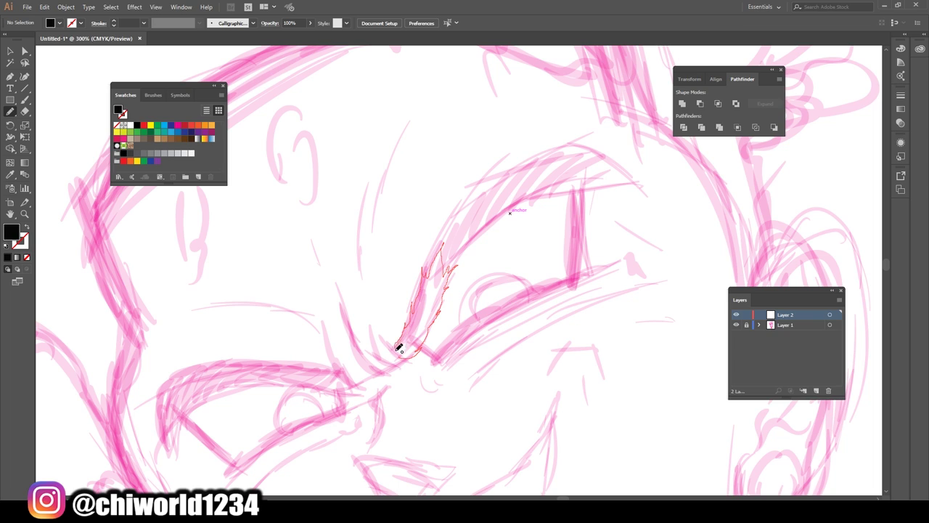
pyautogui.moveTo(387, 359); pyautogui.dragTo(385, 360)
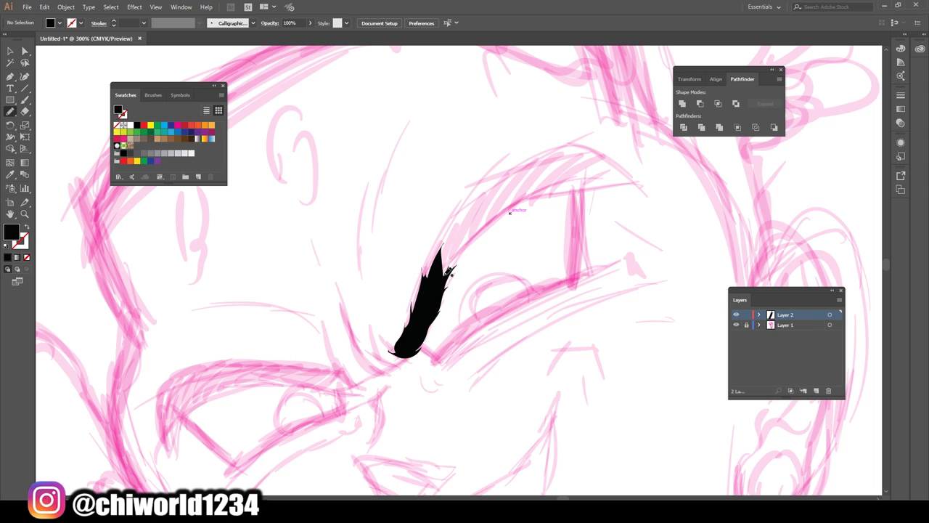
pyautogui.moveTo(451, 276)
pyautogui.mouseDown()
pyautogui.moveTo(484, 231)
pyautogui.moveTo(523, 206)
pyautogui.mouseUp()
pyautogui.moveTo(571, 185)
pyautogui.mouseDown()
pyautogui.moveTo(622, 184)
pyautogui.moveTo(562, 170)
pyautogui.moveTo(493, 202)
pyautogui.moveTo(453, 246)
pyautogui.moveTo(436, 299)
pyautogui.mouseUp()
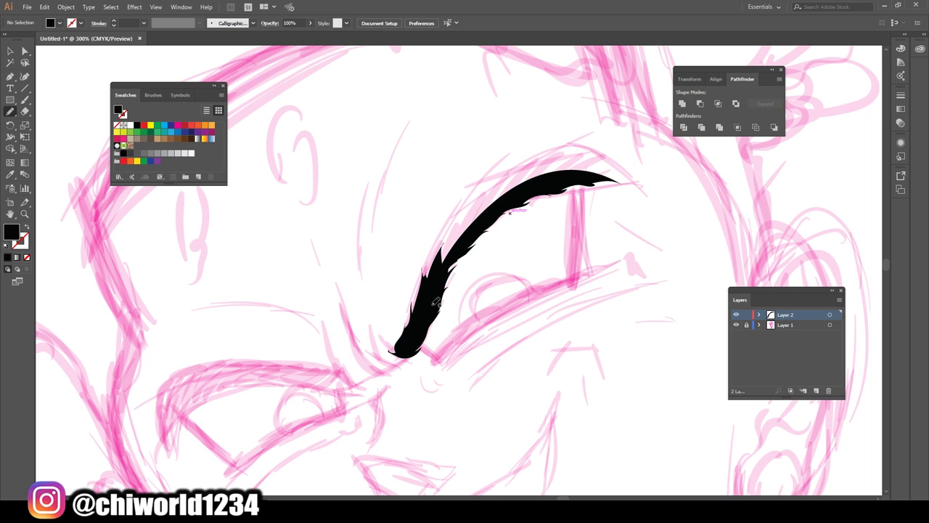
# Thicken the right-hand eyebrow by adding jagged black hair shapes along its upper edge, from the outer tip down to the inner end.
pyautogui.hotkey('ctrl', '-')
pyautogui.hotkey('ctrl', '-')
pyautogui.hotkey('ctrl', '+')
pyautogui.hotkey('ctrl', '-')
pyautogui.hotkey('ctrl', '+')
pyautogui.hotkey('ctrl', '+')
pyautogui.scroll(1, 569, 363)
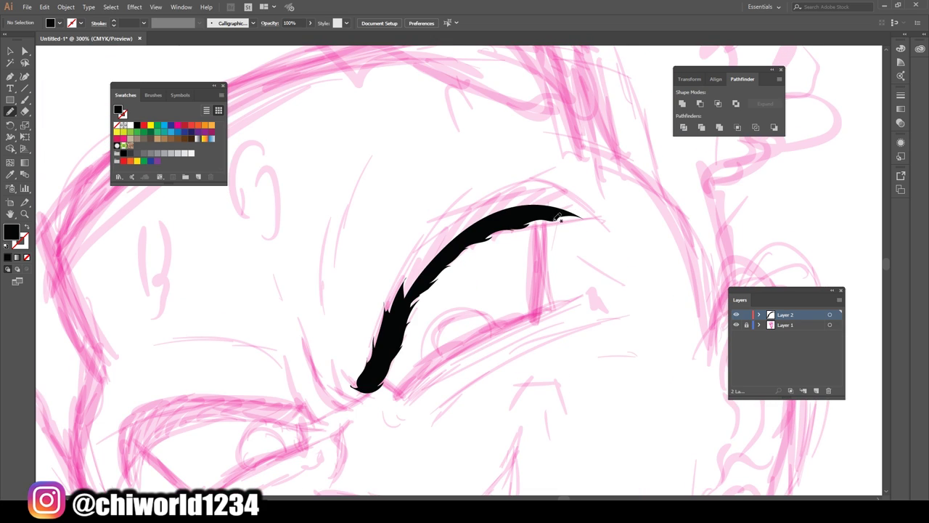
pyautogui.moveTo(589, 216)
pyautogui.mouseDown()
pyautogui.moveTo(533, 173)
pyautogui.moveTo(541, 167)
pyautogui.moveTo(475, 198)
pyautogui.mouseUp()
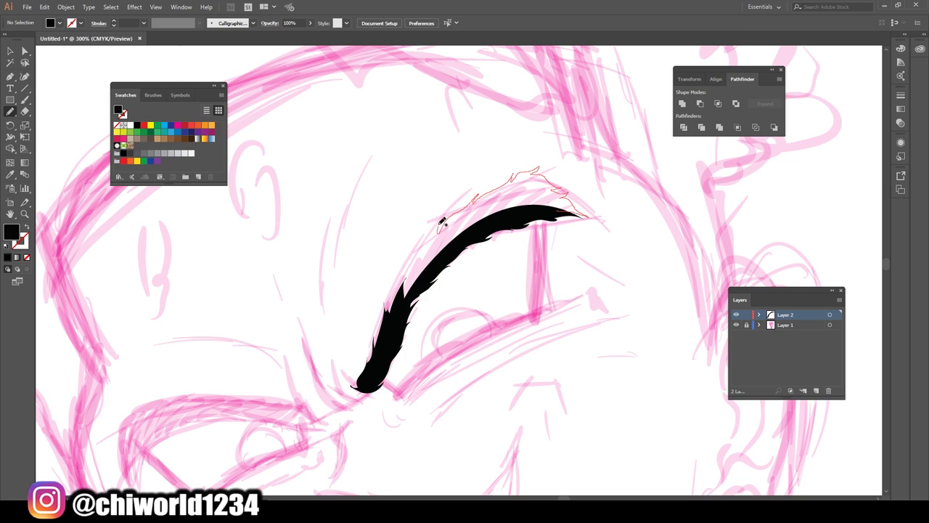
pyautogui.moveTo(417, 251)
pyautogui.mouseDown()
pyautogui.moveTo(404, 304)
pyautogui.moveTo(447, 249)
pyautogui.moveTo(488, 224)
pyautogui.moveTo(560, 212)
pyautogui.mouseUp()
pyautogui.moveTo(387, 329)
pyautogui.mouseDown()
pyautogui.moveTo(386, 303)
pyautogui.moveTo(404, 274)
pyautogui.moveTo(387, 336)
pyautogui.mouseUp()
# Ink the left-hand eyebrow with overlapping jagged black Pencil shapes, from the inner end to the outer tip.
pyautogui.scroll(-4, 551, 404)
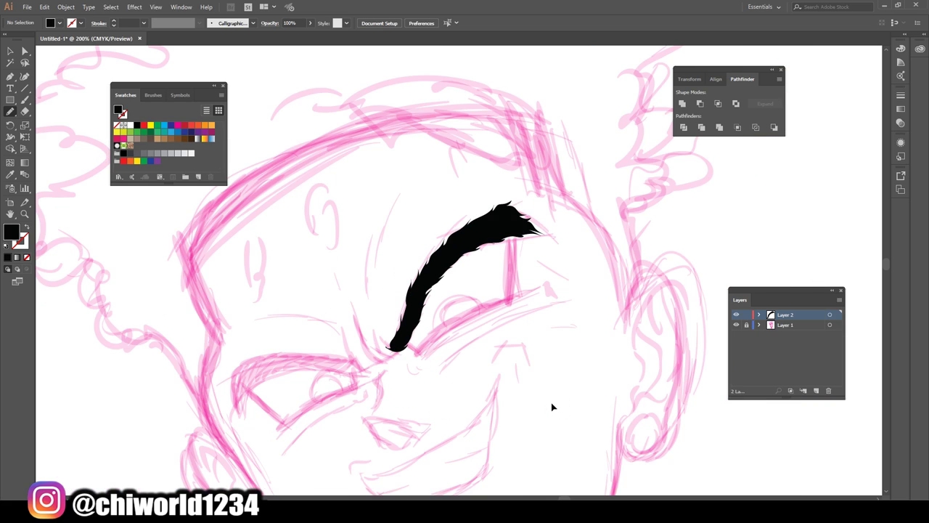
pyautogui.scroll(6, 531, 380)
pyautogui.hscroll(-1, 527, 376)
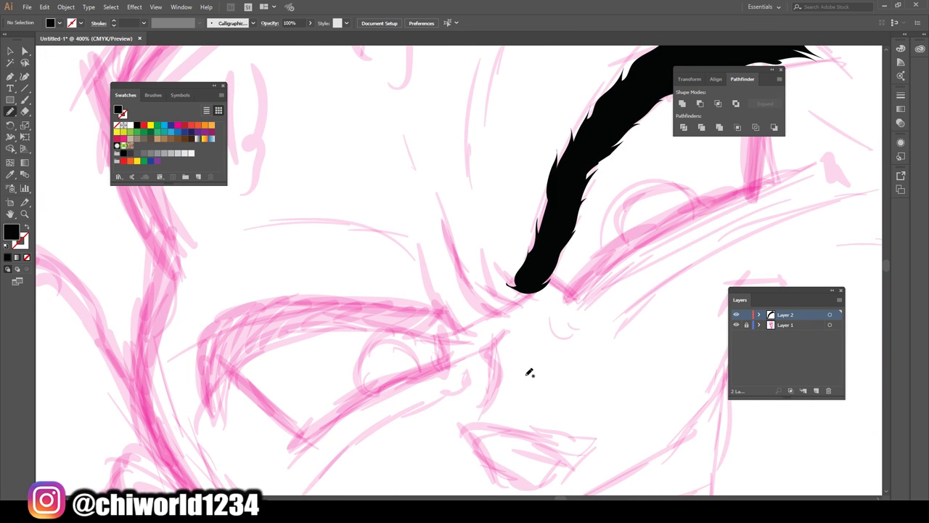
pyautogui.moveTo(212, 398)
pyautogui.mouseDown()
pyautogui.moveTo(244, 358)
pyautogui.moveTo(334, 319)
pyautogui.mouseUp()
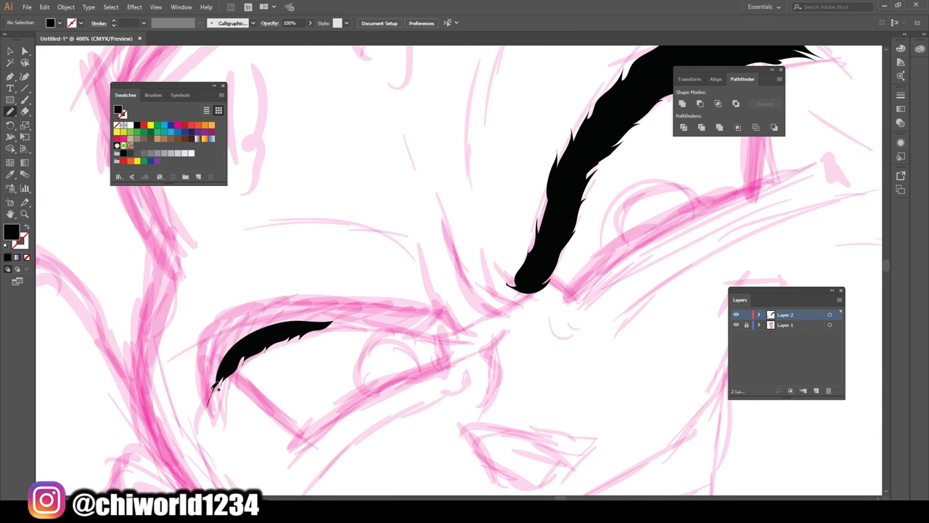
pyautogui.moveTo(398, 324); pyautogui.dragTo(310, 324)
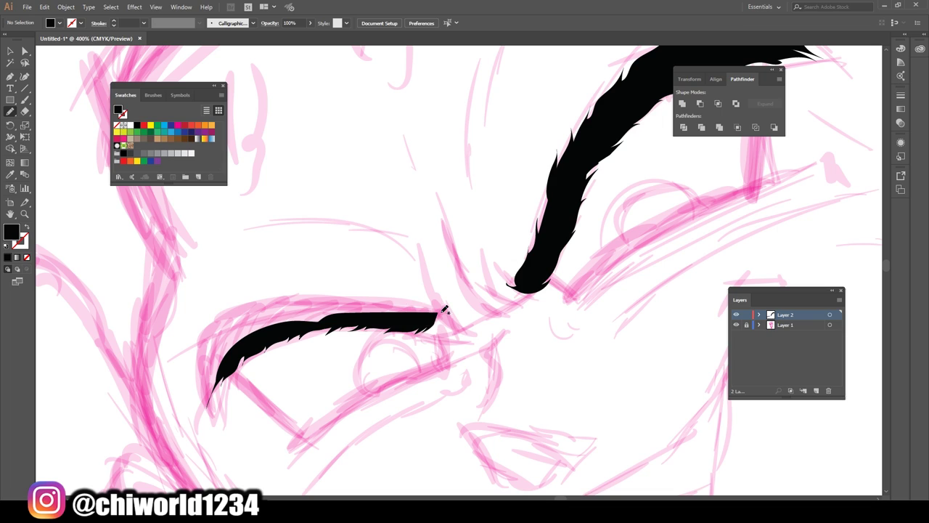
pyautogui.moveTo(434, 323)
pyautogui.mouseDown()
pyautogui.moveTo(437, 305)
pyautogui.moveTo(307, 295)
pyautogui.moveTo(283, 315)
pyautogui.moveTo(366, 316)
pyautogui.moveTo(291, 299)
pyautogui.moveTo(238, 314)
pyautogui.mouseUp()
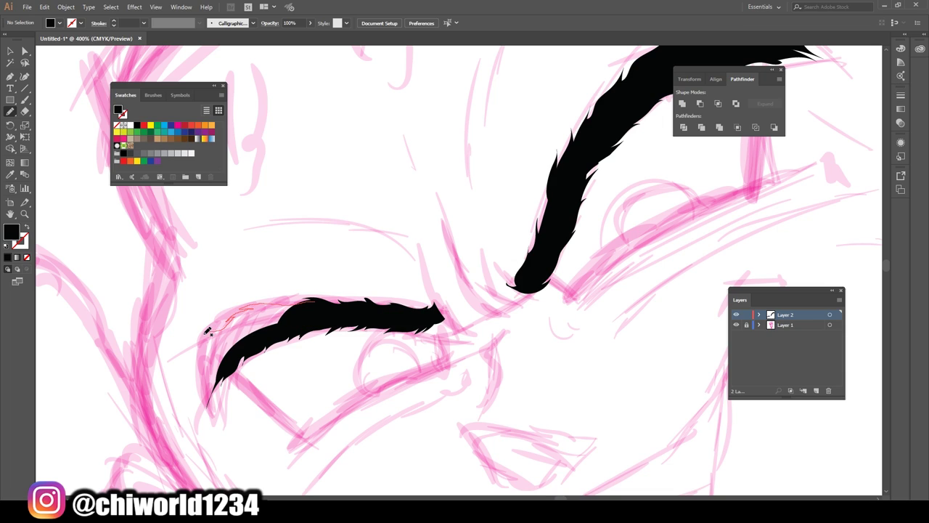
pyautogui.moveTo(200, 344)
pyautogui.mouseDown()
pyautogui.moveTo(206, 410)
pyautogui.moveTo(220, 370)
pyautogui.moveTo(317, 320)
pyautogui.mouseUp()
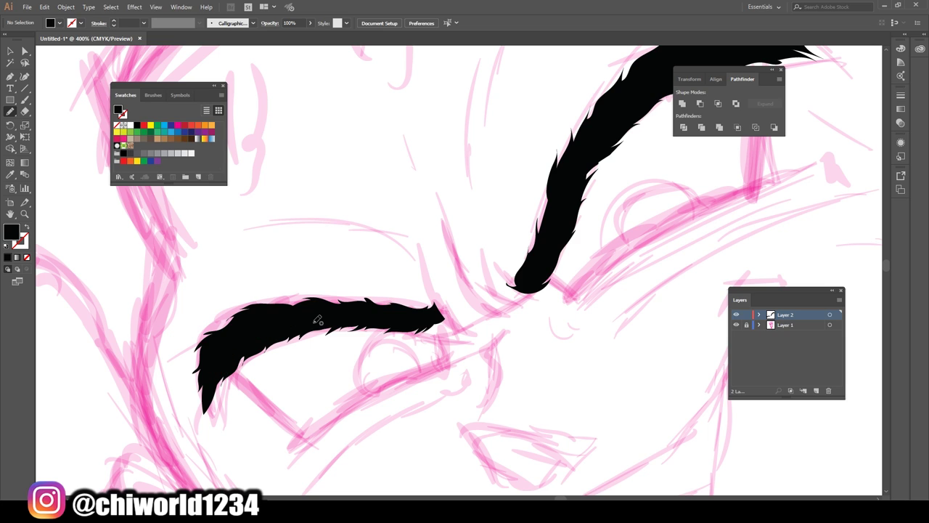
# Hide the sketch layer to inspect both inked eyebrows on their own, and show it again.
pyautogui.hotkey('ctrl', '-')
pyautogui.hotkey('ctrl', '-')
pyautogui.hotkey('ctrl', '-')
pyautogui.hotkey('ctrl', '-')
pyautogui.hscroll(4, 553, 353)
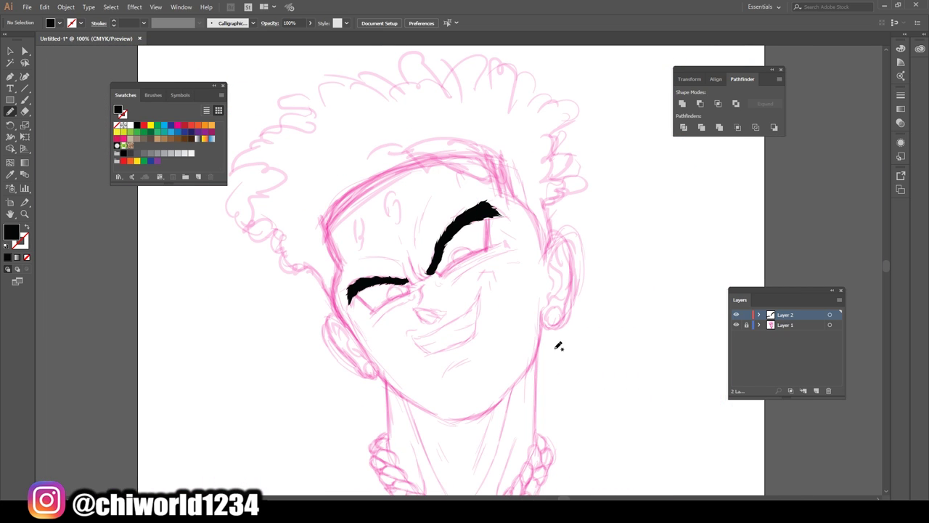
pyautogui.scroll(1, 556, 348)
pyautogui.scroll(-3, 597, 353)
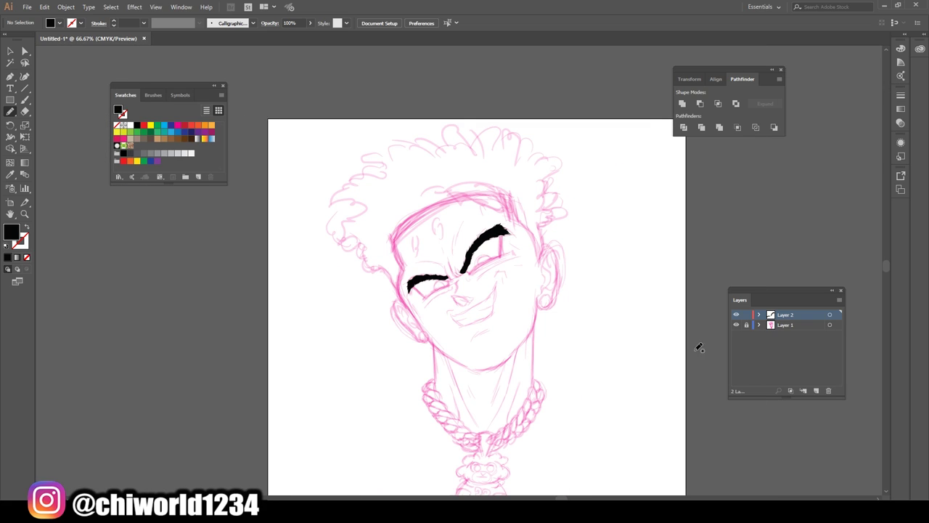
pyautogui.click(736, 325)
pyautogui.click(735, 325)
# Draw the furry black hairline band from above the forehead to the right-hand temple, adding spikes along its edges.
pyautogui.scroll(3, 678, 322)
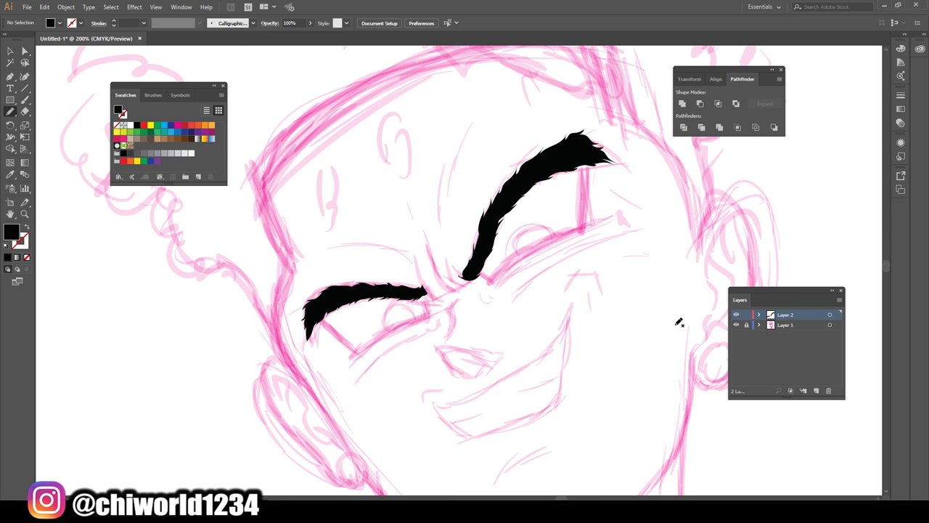
pyautogui.scroll(3, 679, 322)
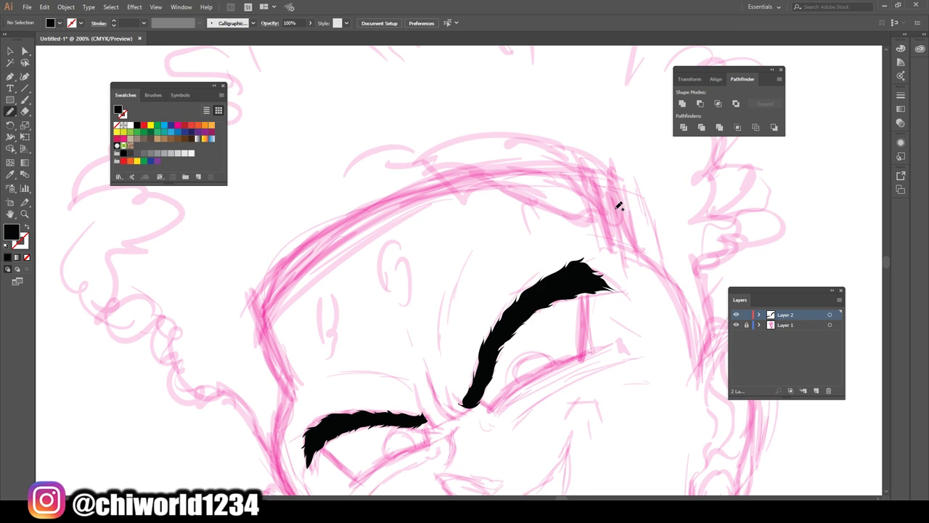
pyautogui.moveTo(578, 218)
pyautogui.mouseDown()
pyautogui.moveTo(517, 191)
pyautogui.moveTo(484, 189)
pyautogui.moveTo(413, 152)
pyautogui.moveTo(466, 145)
pyautogui.moveTo(597, 201)
pyautogui.moveTo(597, 212)
pyautogui.moveTo(617, 202)
pyautogui.moveTo(549, 162)
pyautogui.moveTo(496, 153)
pyautogui.moveTo(484, 172)
pyautogui.mouseUp()
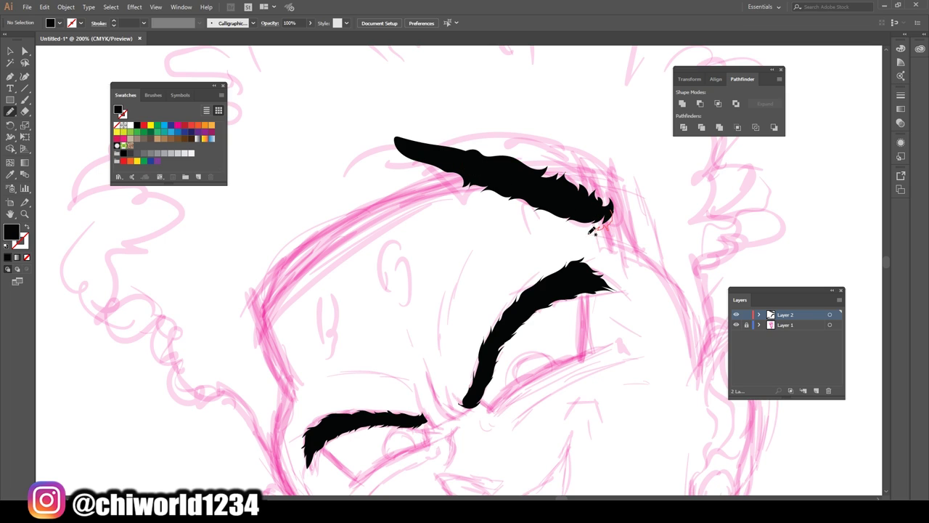
pyautogui.moveTo(575, 227)
pyautogui.mouseDown()
pyautogui.moveTo(580, 214)
pyautogui.moveTo(556, 219)
pyautogui.moveTo(566, 209)
pyautogui.mouseUp()
pyautogui.moveTo(592, 215)
pyautogui.mouseDown()
pyautogui.moveTo(616, 221)
pyautogui.moveTo(596, 216)
pyautogui.moveTo(626, 210)
pyautogui.mouseUp()
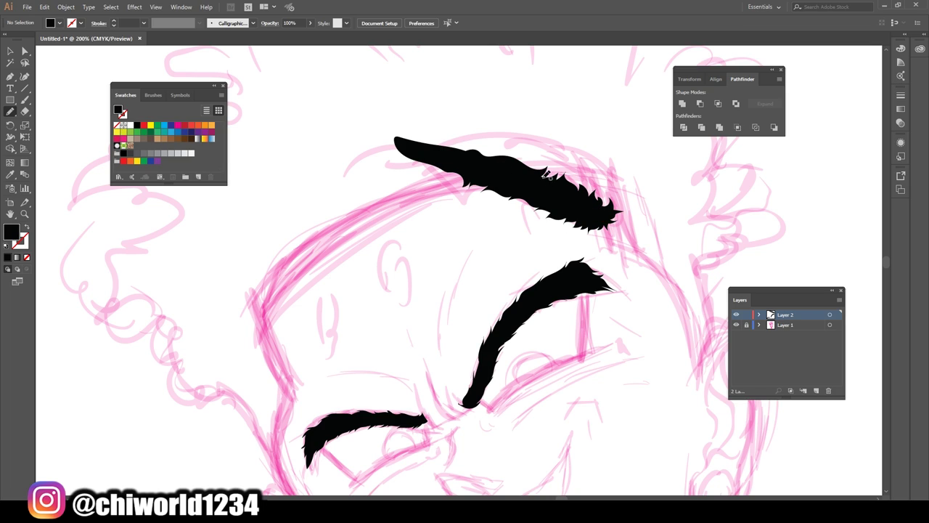
pyautogui.moveTo(558, 205)
pyautogui.mouseDown()
pyautogui.moveTo(536, 214)
pyautogui.moveTo(557, 210)
pyautogui.moveTo(534, 212)
pyautogui.moveTo(554, 210)
pyautogui.moveTo(517, 200)
pyautogui.moveTo(555, 210)
pyautogui.mouseUp()
pyautogui.moveTo(470, 174)
pyautogui.mouseDown()
pyautogui.moveTo(461, 181)
pyautogui.moveTo(452, 167)
pyautogui.moveTo(425, 165)
pyautogui.moveTo(440, 162)
pyautogui.moveTo(397, 154)
pyautogui.moveTo(421, 155)
pyautogui.mouseUp()
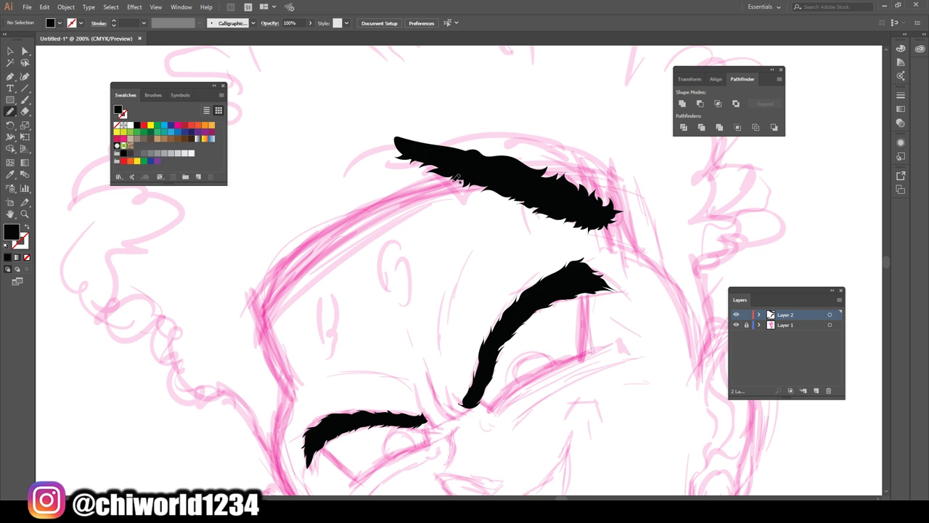
# Extend the black hairline along the left side of the forehead with a curved, jagged-edged Pencil shape.
pyautogui.scroll(-4, 625, 254)
pyautogui.scroll(5, 603, 258)
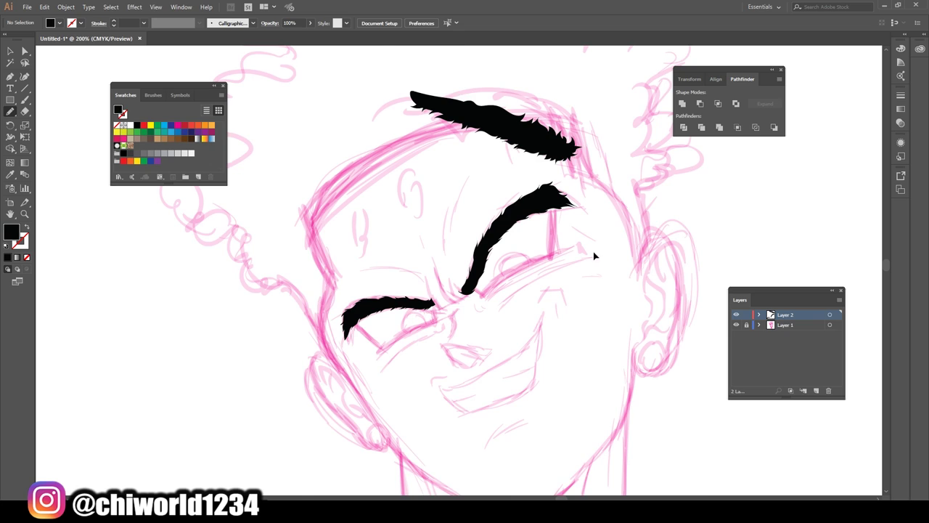
pyautogui.scroll(1, 313, 311)
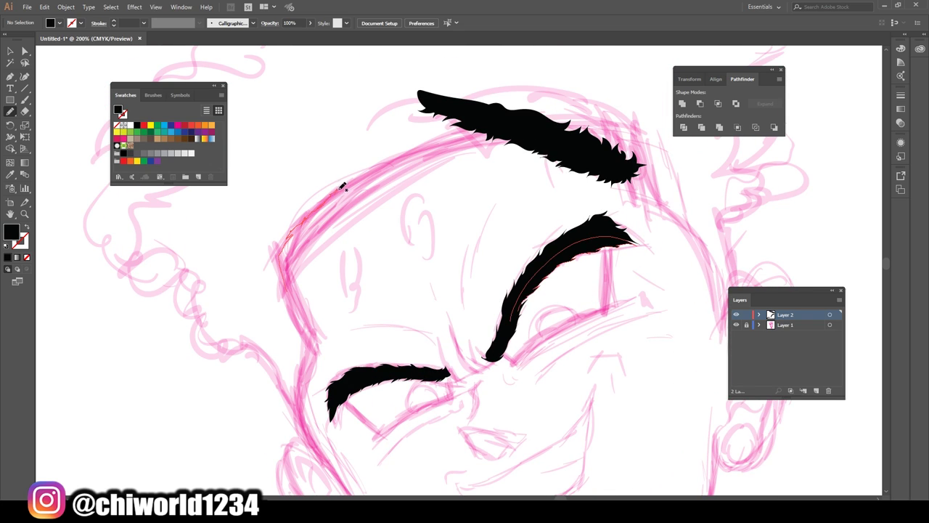
pyautogui.moveTo(368, 171)
pyautogui.mouseDown()
pyautogui.moveTo(397, 157)
pyautogui.moveTo(273, 238)
pyautogui.moveTo(382, 164)
pyautogui.moveTo(488, 124)
pyautogui.moveTo(432, 109)
pyautogui.moveTo(322, 162)
pyautogui.moveTo(311, 195)
pyautogui.mouseUp()
pyautogui.hotkey('ctrl', '-')
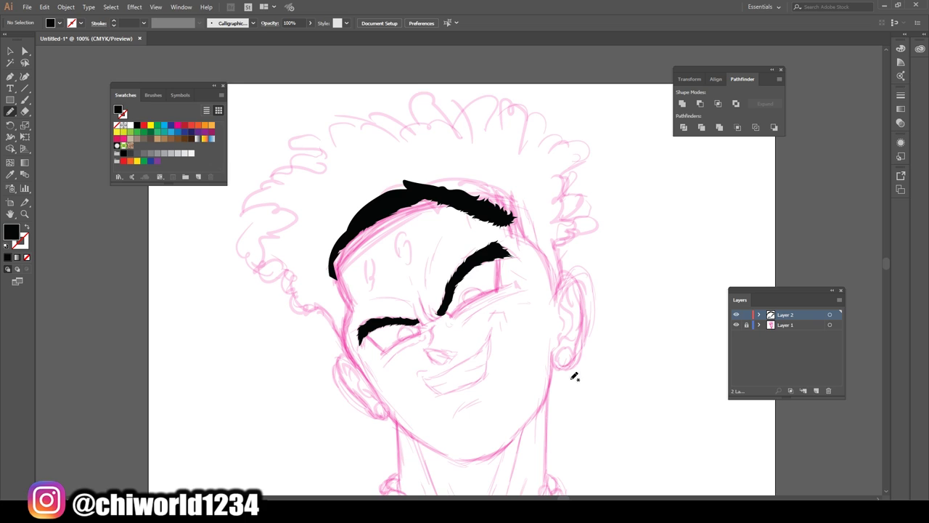
# Hide the sketch layer to check the inked hairline and eyebrows, and show it again.
pyautogui.click(736, 325)
pyautogui.hotkey('ctrl', '-')
pyautogui.hotkey('ctrl', '+')
pyautogui.hotkey('ctrl', '+')
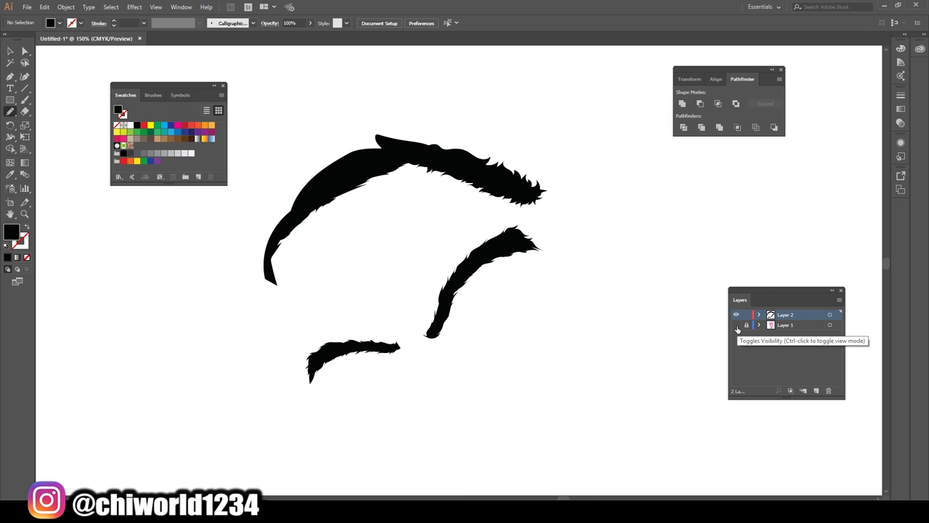
pyautogui.click(737, 324)
# Add a rounded black hair mass above the right part of the hairline and continue it down to the temple with a spiky edge.
pyautogui.hotkey('ctrl', '+')
pyautogui.hscroll(5, 675, 331)
pyautogui.scroll(3, 675, 330)
pyautogui.moveTo(369, 155)
pyautogui.mouseDown()
pyautogui.moveTo(462, 170)
pyautogui.moveTo(489, 198)
pyautogui.moveTo(459, 104)
pyautogui.moveTo(361, 143)
pyautogui.mouseUp()
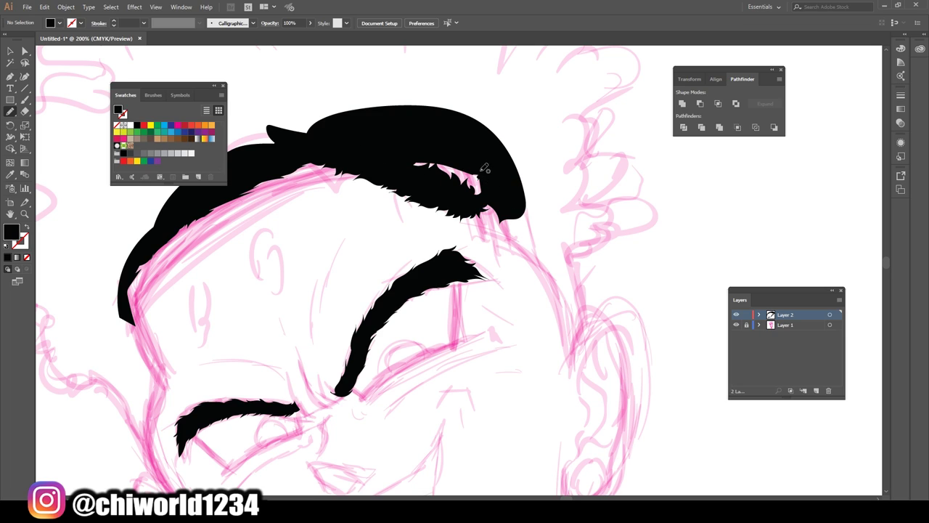
pyautogui.moveTo(473, 177); pyautogui.dragTo(459, 170)
pyautogui.moveTo(484, 179)
pyautogui.mouseDown()
pyautogui.moveTo(481, 206)
pyautogui.moveTo(494, 228)
pyautogui.moveTo(565, 247)
pyautogui.moveTo(517, 169)
pyautogui.moveTo(481, 175)
pyautogui.mouseUp()
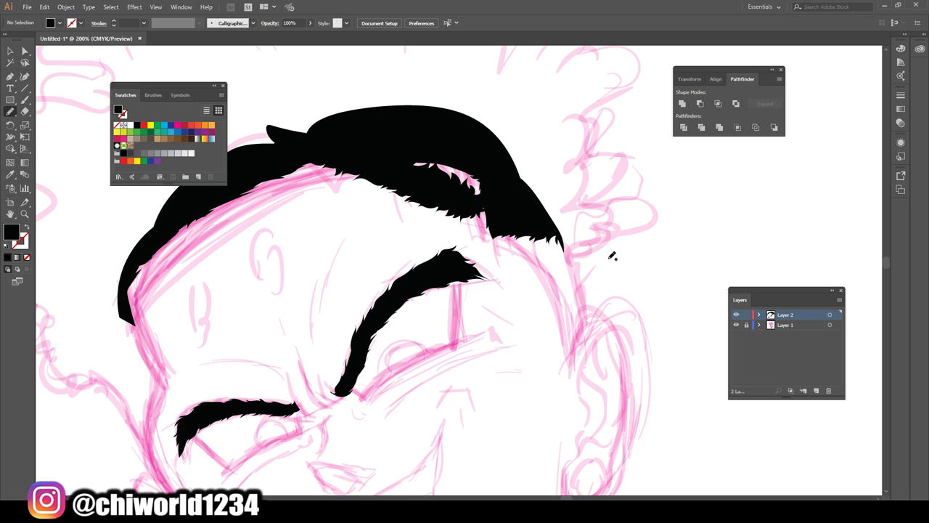
# Touch up the hair edge at the right-hand temple with a small black Pencil shape where the hair pieces meet.
pyautogui.hotkey('ctrl', '-')
pyautogui.hotkey('ctrl', '-')
pyautogui.hotkey('ctrl', '-')
pyautogui.hotkey('ctrl', '-')
pyautogui.hotkey('ctrl', '=')
pyautogui.hotkey('ctrl', '=')
pyautogui.hotkey('ctrl', '=')
pyautogui.hotkey('ctrl', '=')
pyautogui.moveTo(488, 209); pyautogui.dragTo(478, 217)
# Reshape the hair end at the left-hand temple and extend it downward with a jagged black tip.
pyautogui.hotkey('ctrl', '-')
pyautogui.hotkey('ctrl', '-')
pyautogui.hotkey('ctrl', '-')
pyautogui.hotkey('ctrl', '+')
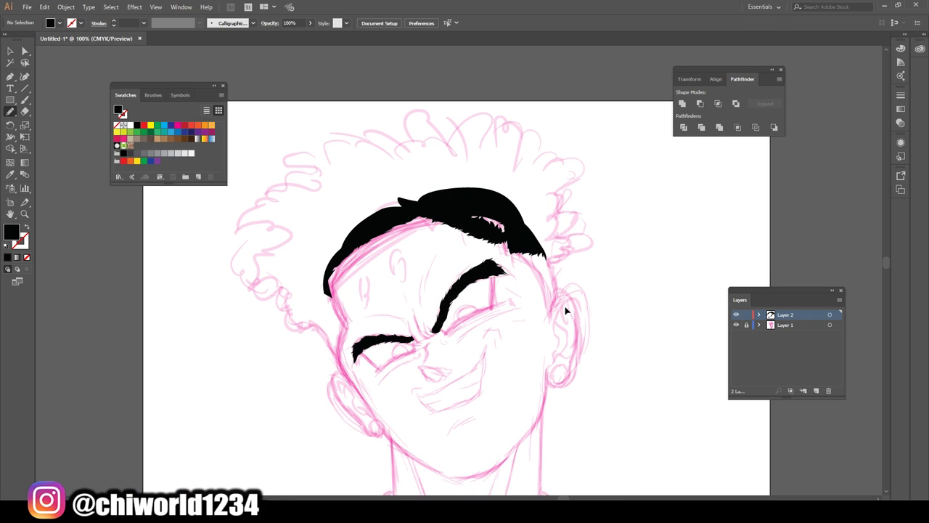
pyautogui.hotkey('ctrl', '+')
pyautogui.hotkey('ctrl', '+')
pyautogui.hotkey('ctrl', '+')
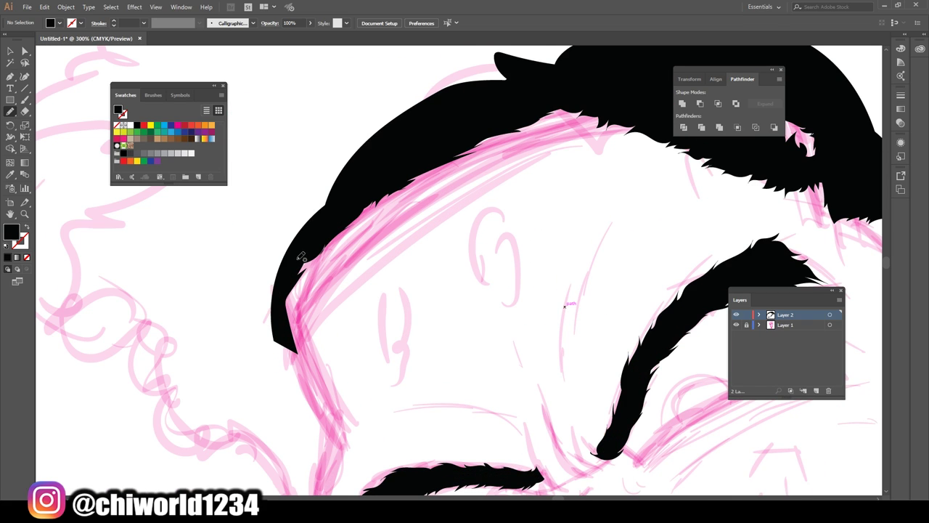
pyautogui.moveTo(298, 268)
pyautogui.mouseDown()
pyautogui.moveTo(288, 286)
pyautogui.moveTo(299, 326)
pyautogui.mouseUp()
pyautogui.moveTo(294, 363)
pyautogui.mouseDown()
pyautogui.moveTo(276, 367)
pyautogui.moveTo(282, 378)
pyautogui.moveTo(255, 415)
pyautogui.moveTo(244, 385)
pyautogui.mouseUp()
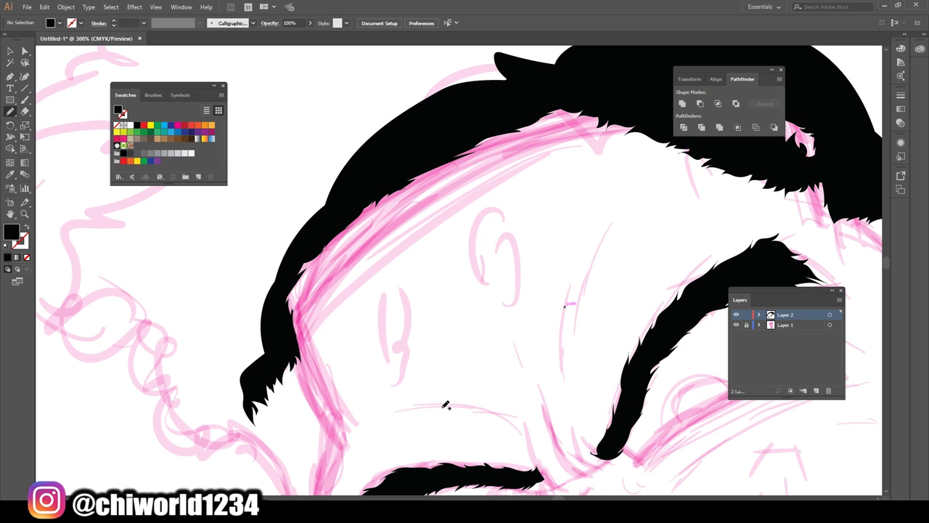
# Ink tapered frown creases between the eyebrows using the Paintbrush with a 0.5 pt black stroke.
pyautogui.scroll(-4, 441, 403)
pyautogui.scroll(3, 512, 403)
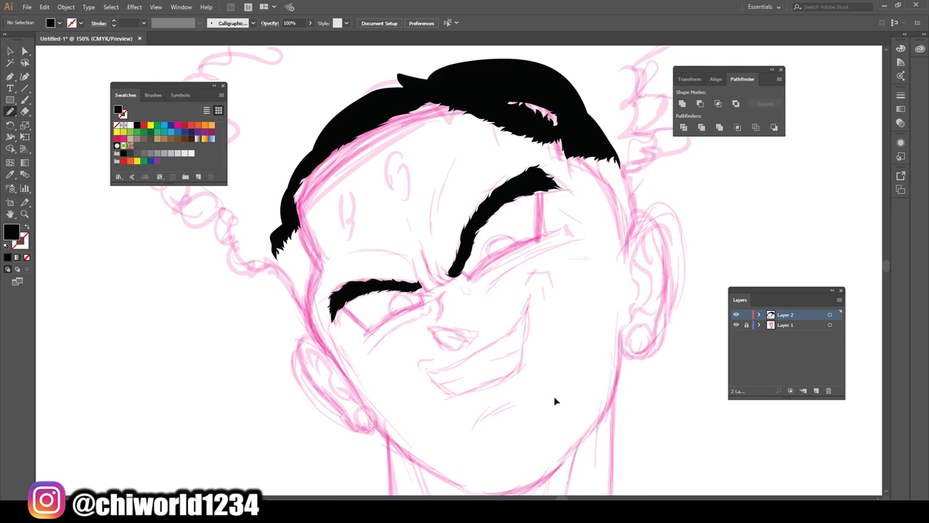
pyautogui.scroll(5, 554, 397)
pyautogui.press('b')
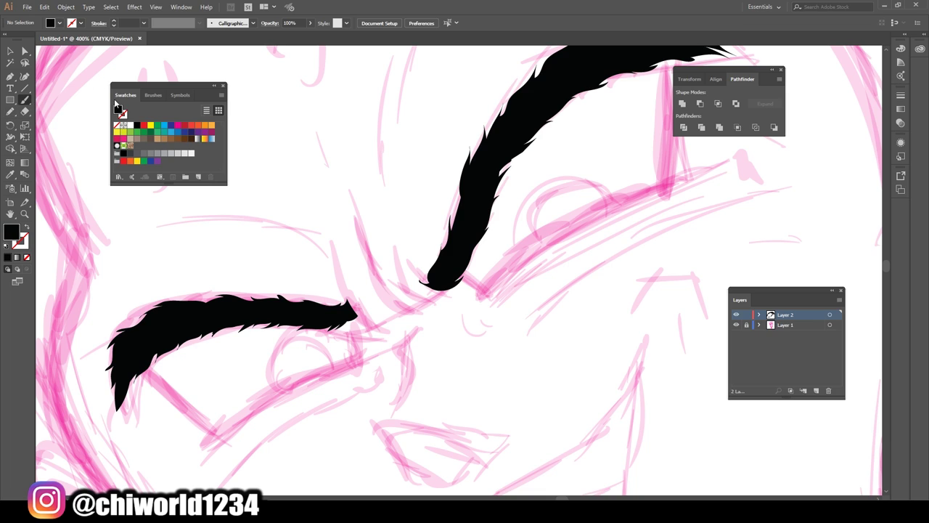
pyautogui.moveTo(441, 283)
pyautogui.mouseDown()
pyautogui.moveTo(411, 267)
pyautogui.moveTo(399, 243)
pyautogui.mouseUp()
pyautogui.hotkey('ctrl', 'z')
pyautogui.click(137, 22)
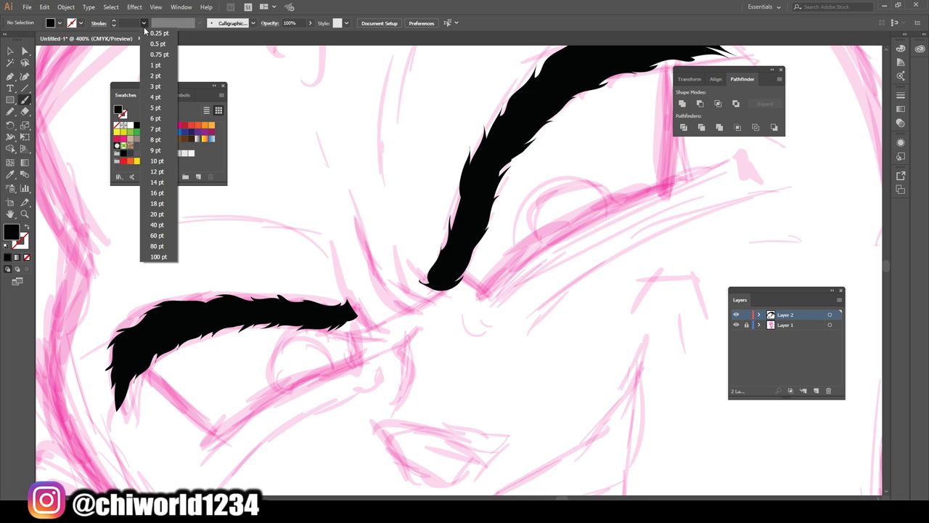
pyautogui.click(153, 44)
pyautogui.moveTo(439, 283)
pyautogui.mouseDown()
pyautogui.moveTo(418, 278)
pyautogui.moveTo(403, 254)
pyautogui.mouseUp()
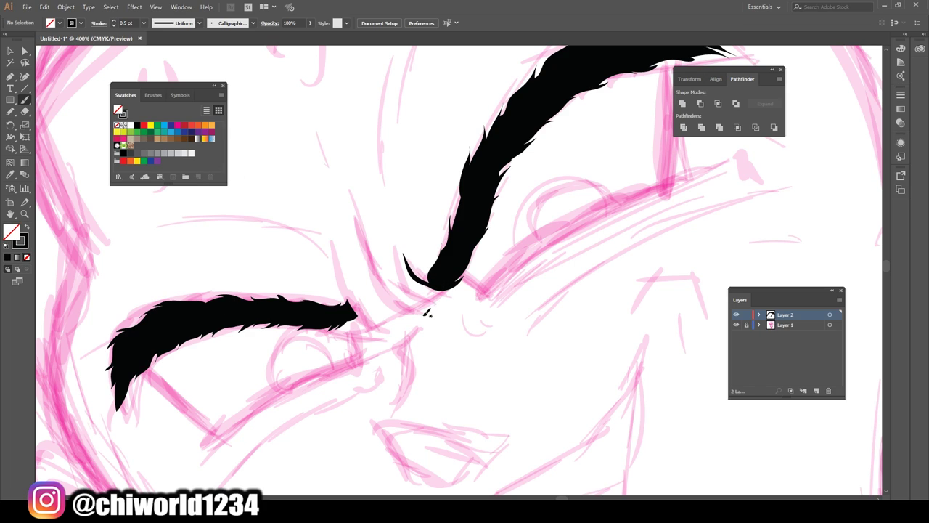
pyautogui.moveTo(440, 298)
pyautogui.mouseDown()
pyautogui.moveTo(413, 291)
pyautogui.moveTo(384, 242)
pyautogui.mouseUp()
pyautogui.moveTo(414, 308)
pyautogui.mouseDown()
pyautogui.moveTo(383, 291)
pyautogui.moveTo(350, 205)
pyautogui.mouseUp()
pyautogui.moveTo(379, 323)
pyautogui.mouseDown()
pyautogui.moveTo(348, 290)
pyautogui.moveTo(344, 255)
pyautogui.mouseUp()
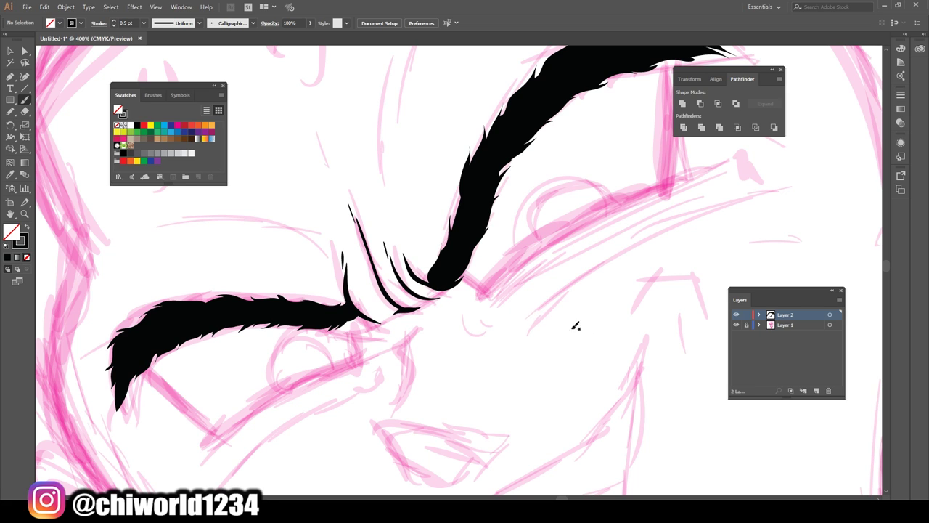
# Hide the sketch layer to check the inked hair, eyebrows and frown creases at 100% zoom.
pyautogui.hotkey('ctrl', '1')
pyautogui.click(736, 324)
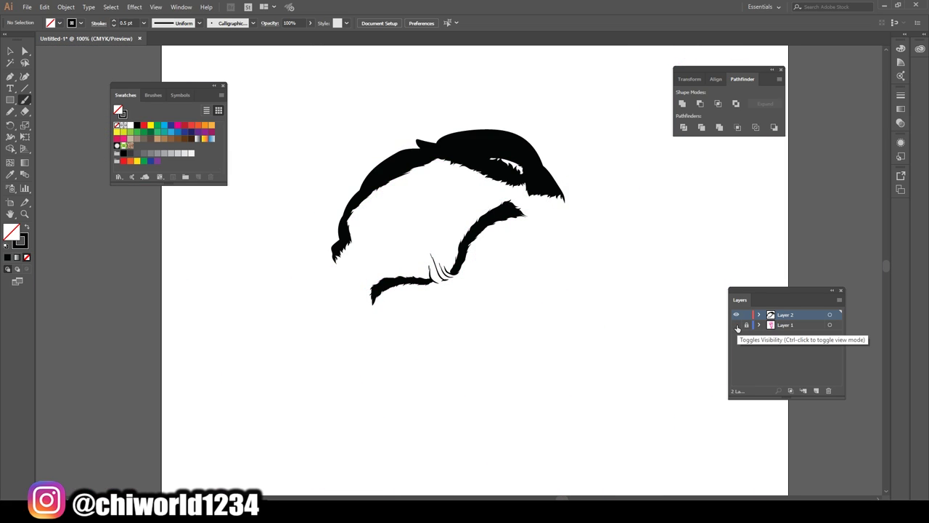
# Show the locked sketch layer again beneath the inked hair and eyebrows.
pyautogui.click(736, 325)
pyautogui.hotkey('ctrl', '+')
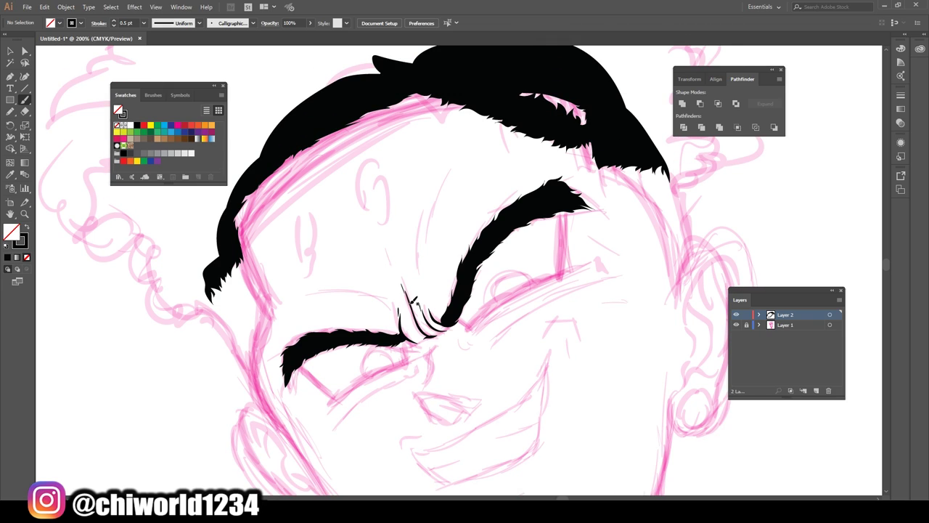
pyautogui.moveTo(392, 275); pyautogui.dragTo(377, 238)
pyautogui.moveTo(411, 279); pyautogui.dragTo(427, 210)
pyautogui.moveTo(419, 248); pyautogui.dragTo(468, 153)
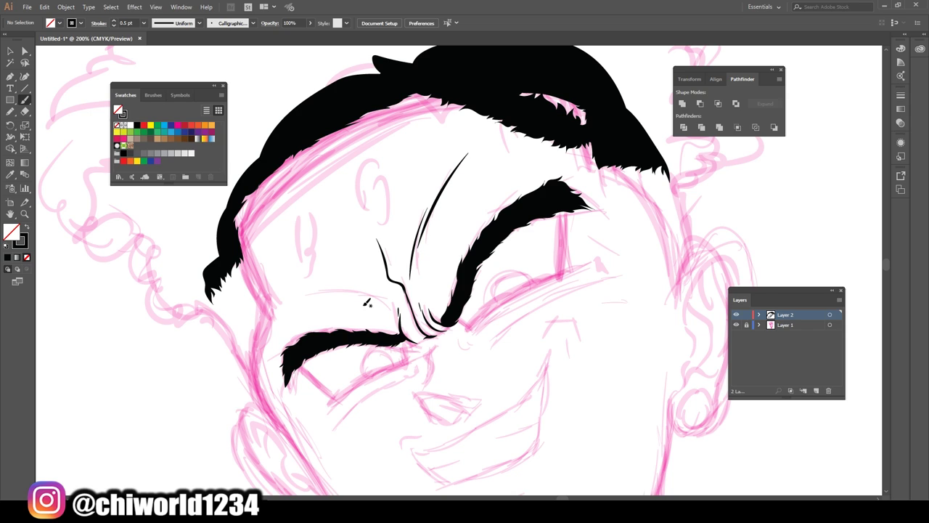
pyautogui.moveTo(395, 298); pyautogui.dragTo(311, 291)
pyautogui.hotkey('ctrl', '-')
pyautogui.hotkey('ctrl', '-')
pyautogui.hotkey('ctrl', '-')
pyautogui.hotkey('ctrl', '+')
pyautogui.hotkey('ctrl', '+')
pyautogui.hotkey('ctrl', '+')
pyautogui.hotkey('ctrl', '+')
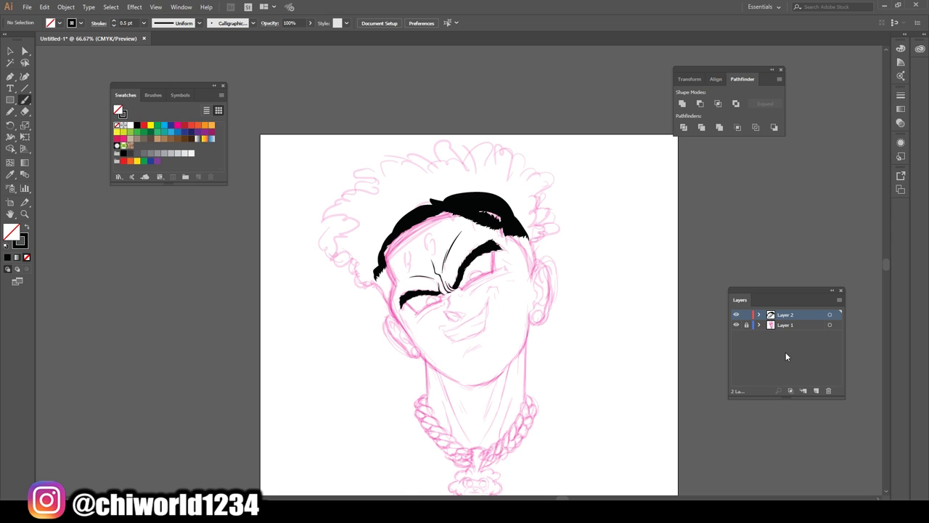
pyautogui.hotkey('ctrl', 'z')
pyautogui.hotkey('ctrl', 'z')
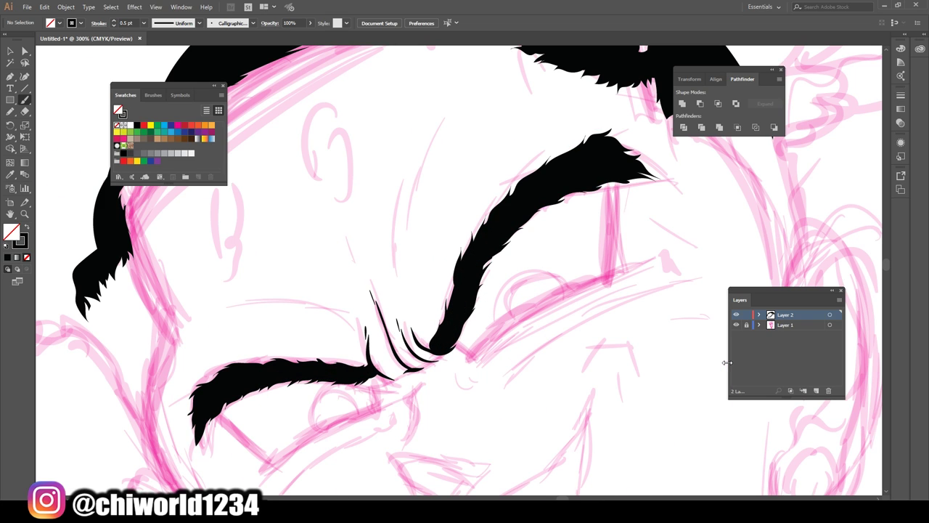
# Ink tapered forehead creases above the two eyebrows and a long line rising from the frown creases.
pyautogui.moveTo(405, 289)
pyautogui.mouseDown()
pyautogui.moveTo(436, 183)
pyautogui.moveTo(475, 129)
pyautogui.mouseUp()
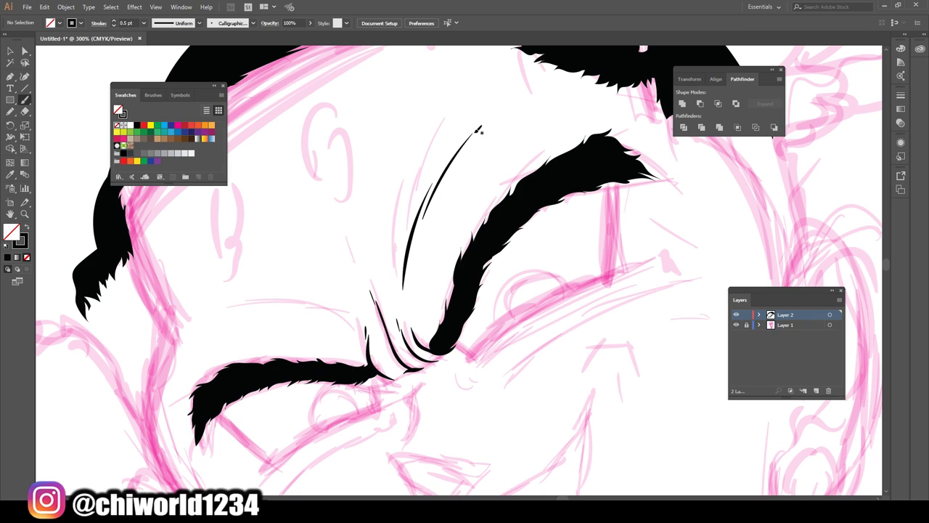
pyautogui.moveTo(353, 320)
pyautogui.mouseDown()
pyautogui.moveTo(288, 308)
pyautogui.moveTo(253, 313)
pyautogui.mouseUp()
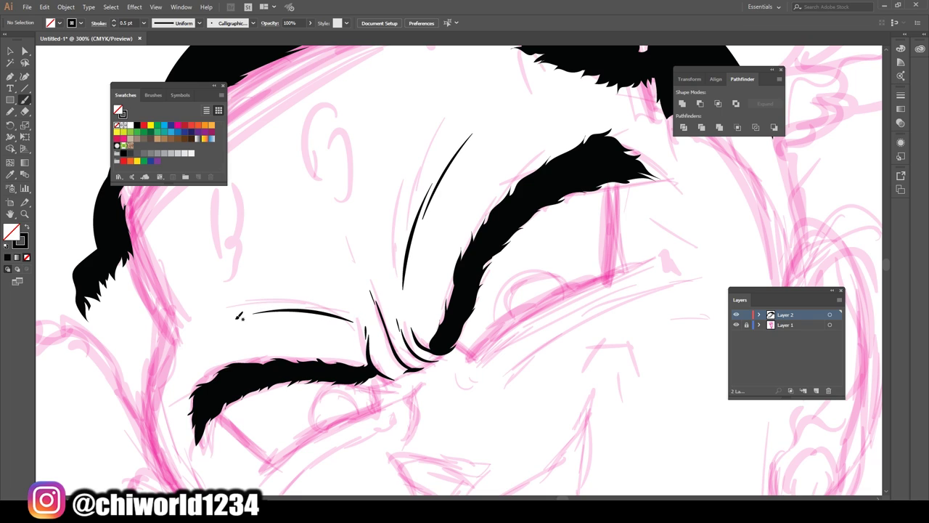
pyautogui.moveTo(379, 308)
pyautogui.mouseDown()
pyautogui.moveTo(358, 272)
pyautogui.moveTo(347, 200)
pyautogui.mouseUp()
# Hide the sketch layer briefly to check the inked forehead creases, and show it again.
pyautogui.hotkey('ctrl', '-')
pyautogui.hotkey('ctrl', '-')
pyautogui.hotkey('ctrl', '-')
pyautogui.hotkey('ctrl', '-')
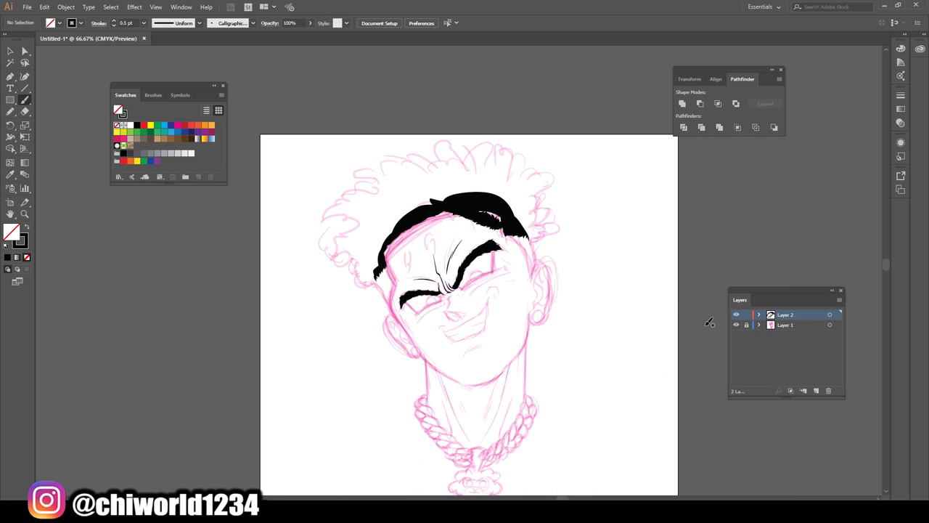
pyautogui.click(735, 325)
pyautogui.hotkey('ctrl', '+')
pyautogui.hotkey('ctrl', '+')
pyautogui.hotkey('ctrl', '+')
pyautogui.hotkey('ctrl', '+')
pyautogui.click(736, 325)
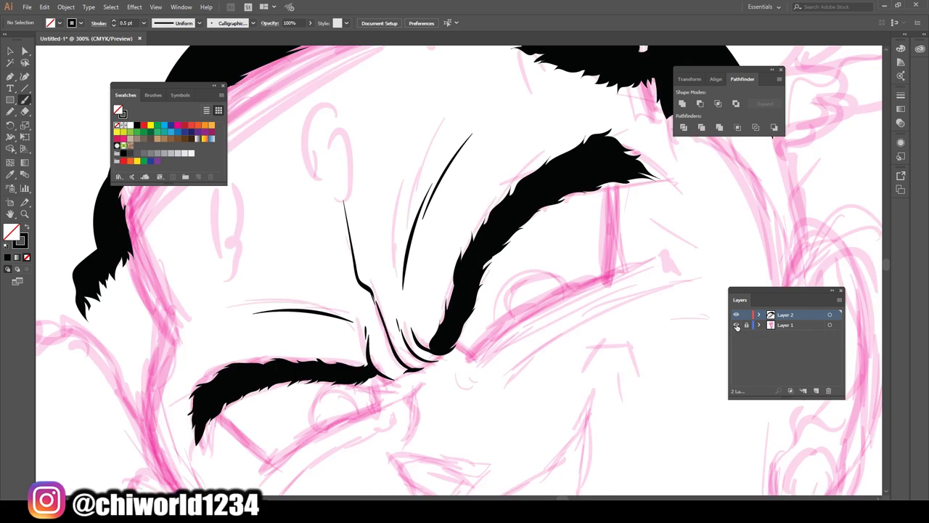
pyautogui.moveTo(456, 344)
pyautogui.mouseDown()
pyautogui.moveTo(472, 352)
pyautogui.moveTo(601, 269)
pyautogui.moveTo(596, 189)
pyautogui.mouseUp()
pyautogui.scroll(-2, 535, 340)
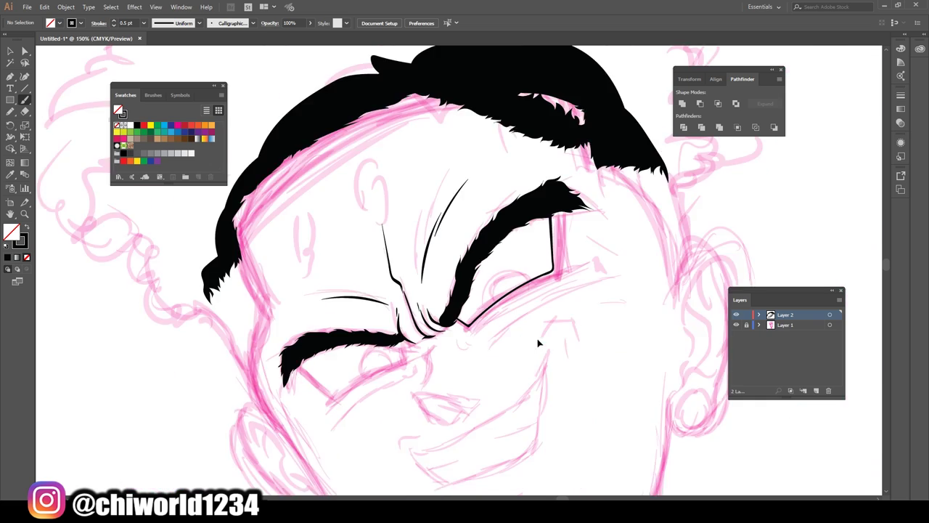
pyautogui.scroll(3, 552, 331)
pyautogui.hotkey('ctrl', 'z')
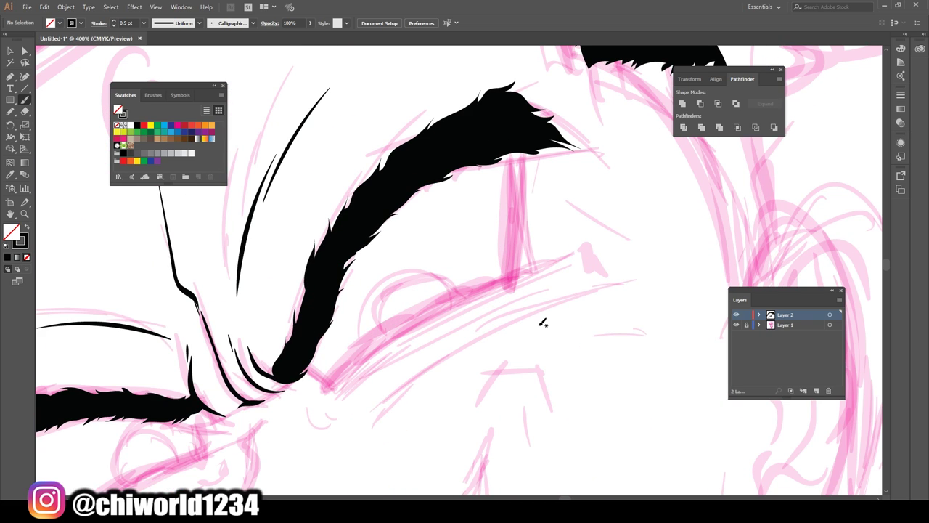
# Ink the outer side and lower lid of the right-hand eye in black and check it with the sketch briefly hidden.
pyautogui.moveTo(512, 144)
pyautogui.mouseDown()
pyautogui.moveTo(510, 274)
pyautogui.moveTo(321, 374)
pyautogui.moveTo(302, 355)
pyautogui.moveTo(335, 377)
pyautogui.moveTo(410, 320)
pyautogui.moveTo(510, 271)
pyautogui.moveTo(513, 260)
pyautogui.moveTo(509, 272)
pyautogui.moveTo(501, 157)
pyautogui.mouseUp()
pyautogui.hotkey('ctrl', '-')
pyautogui.hotkey('ctrl', '-')
pyautogui.hotkey('ctrl', '-')
pyautogui.hotkey('ctrl', '-')
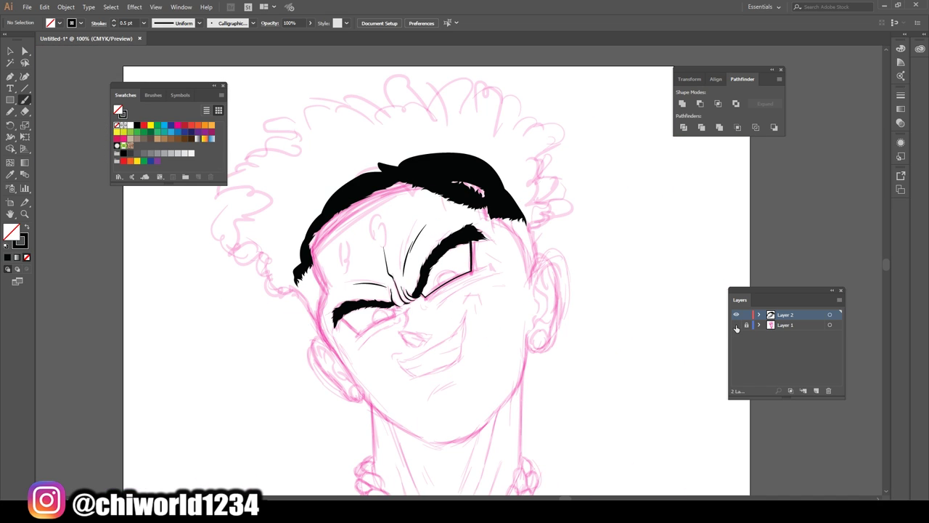
pyautogui.click(737, 326)
pyautogui.hotkey('ctrl', '+')
pyautogui.hotkey('ctrl', '+')
pyautogui.hotkey('ctrl', '+')
pyautogui.click(737, 325)
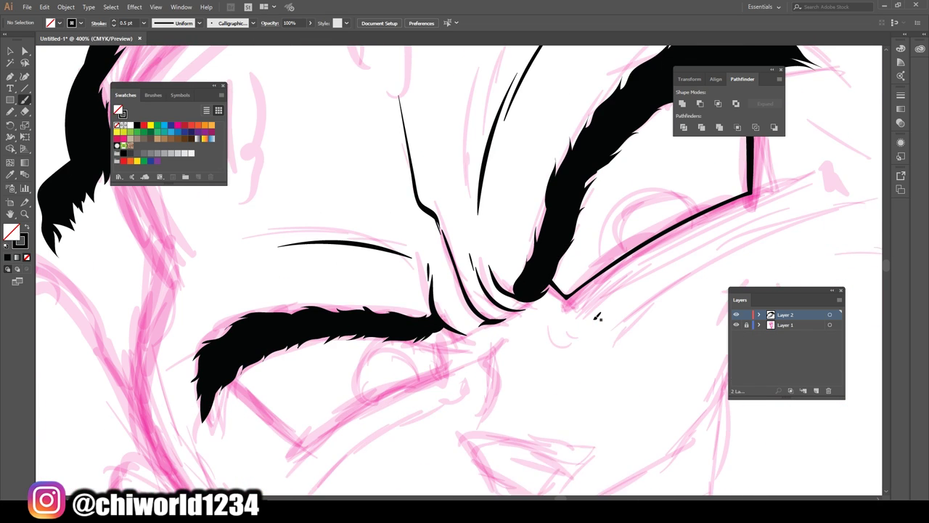
# Ink the angular outline of the left-hand eye below its eyebrow, with a thicker outer lower corner.
pyautogui.scroll(-2, 227, 326)
pyautogui.moveTo(229, 335)
pyautogui.mouseDown()
pyautogui.moveTo(306, 392)
pyautogui.moveTo(438, 327)
pyautogui.mouseUp()
pyautogui.hotkey('ctrl', 'z')
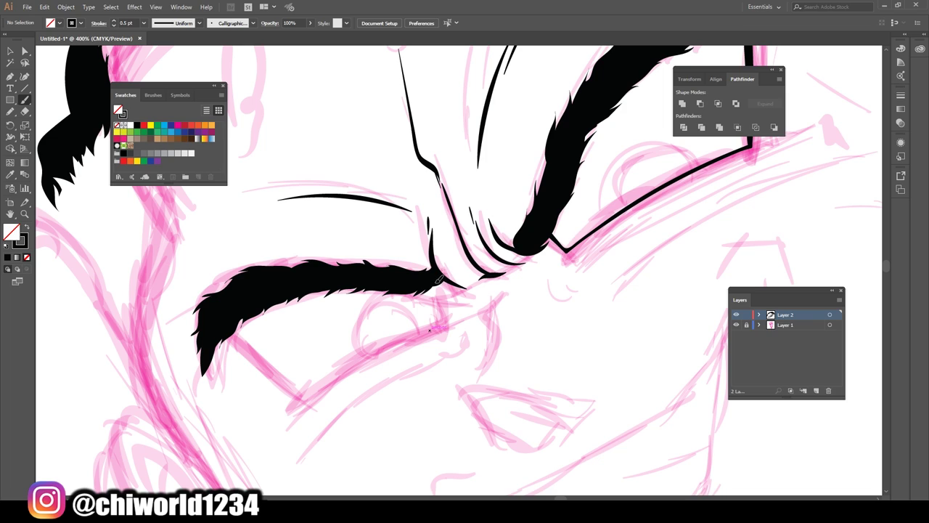
pyautogui.moveTo(438, 281)
pyautogui.mouseDown()
pyautogui.moveTo(361, 343)
pyautogui.moveTo(292, 395)
pyautogui.moveTo(224, 339)
pyautogui.mouseUp()
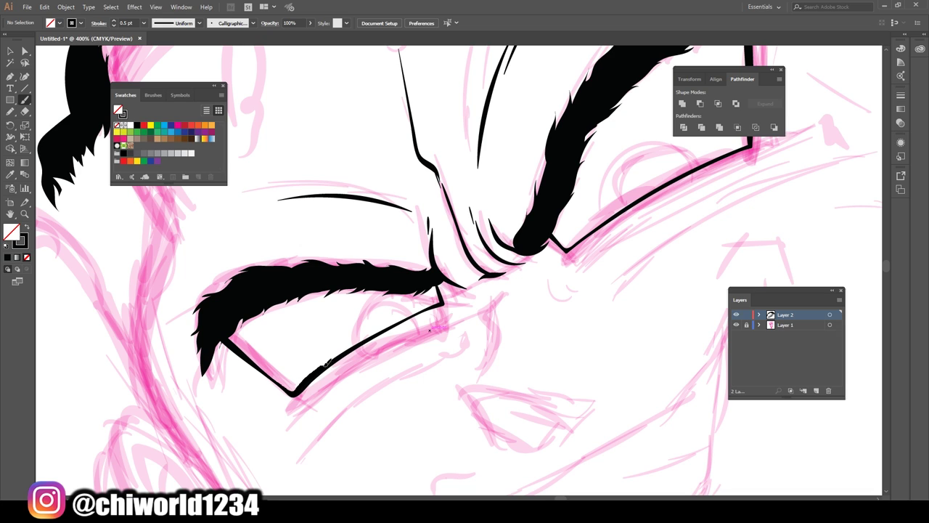
pyautogui.moveTo(443, 302); pyautogui.dragTo(438, 286)
# Hide the sketch layer briefly to examine both inked eye outlines, and show it again.
pyautogui.hotkey('ctrl', '-')
pyautogui.hotkey('ctrl', '-')
pyautogui.hotkey('ctrl', '-')
pyautogui.hotkey('ctrl', '-')
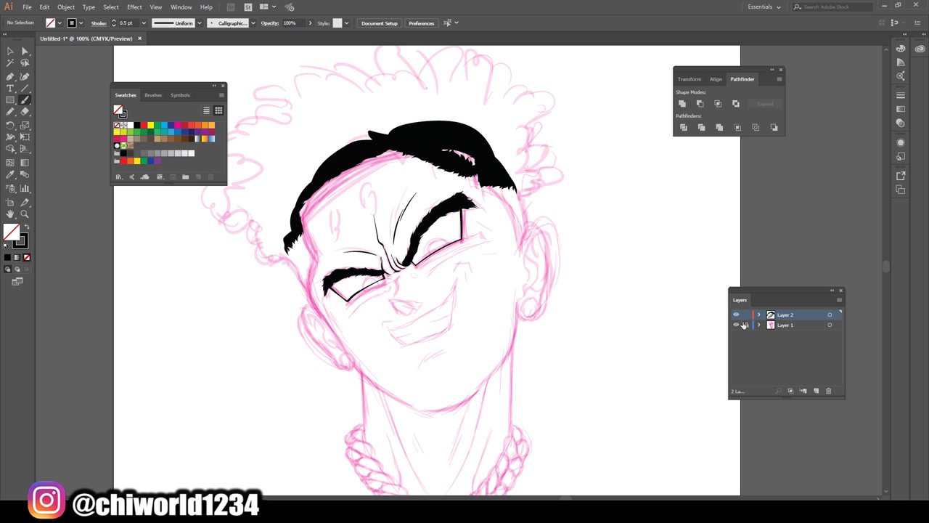
pyautogui.click(736, 324)
pyautogui.hotkey('ctrl', '-')
pyautogui.hotkey('ctrl', '=')
pyautogui.hotkey('ctrl', '=')
pyautogui.hotkey('ctrl', '=')
pyautogui.hotkey('ctrl', '=')
pyautogui.click(736, 325)
# Ink curved creases beneath both eyes and a short line beside the nose bridge, checking them with the sketch briefly hidden.
pyautogui.hscroll(-1, 616, 334)
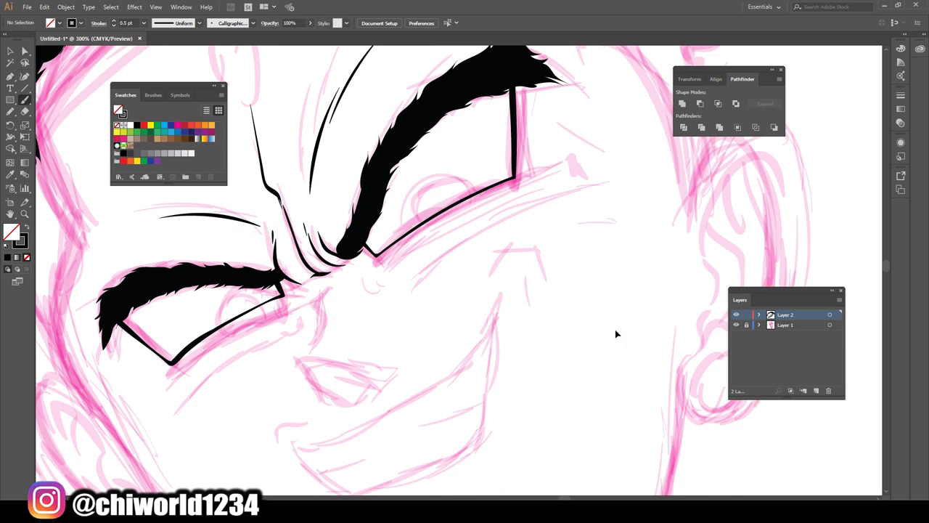
pyautogui.hscroll(-3, 615, 334)
pyautogui.scroll(1, 597, 320)
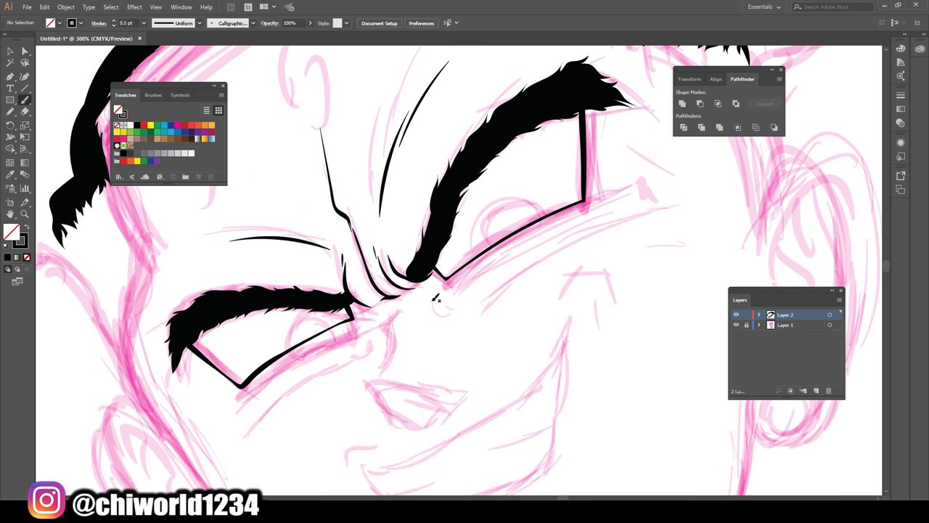
pyautogui.moveTo(434, 302)
pyautogui.mouseDown()
pyautogui.moveTo(462, 306)
pyautogui.moveTo(469, 286)
pyautogui.moveTo(540, 234)
pyautogui.moveTo(592, 217)
pyautogui.moveTo(661, 215)
pyautogui.mouseUp()
pyautogui.scroll(-2, 356, 282)
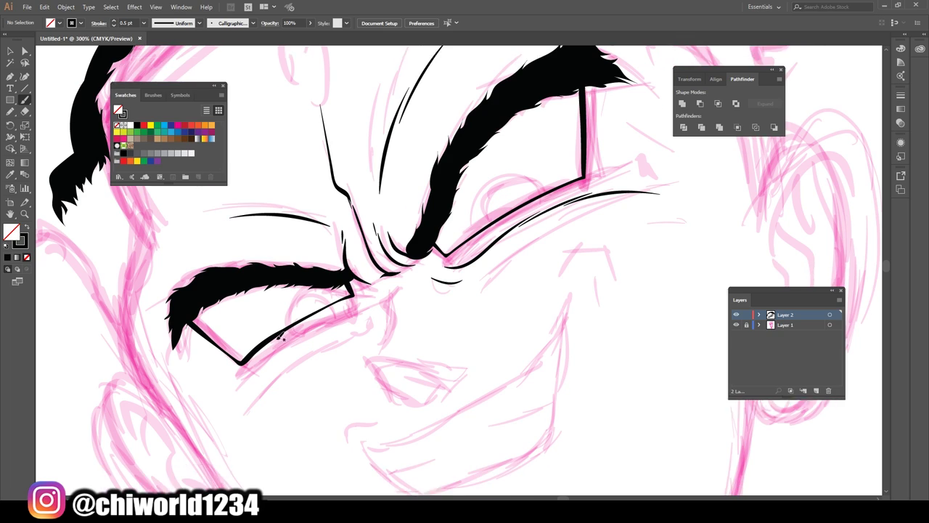
pyautogui.moveTo(366, 291)
pyautogui.mouseDown()
pyautogui.moveTo(295, 333)
pyautogui.moveTo(244, 395)
pyautogui.mouseUp()
pyautogui.hotkey('ctrl', '1')
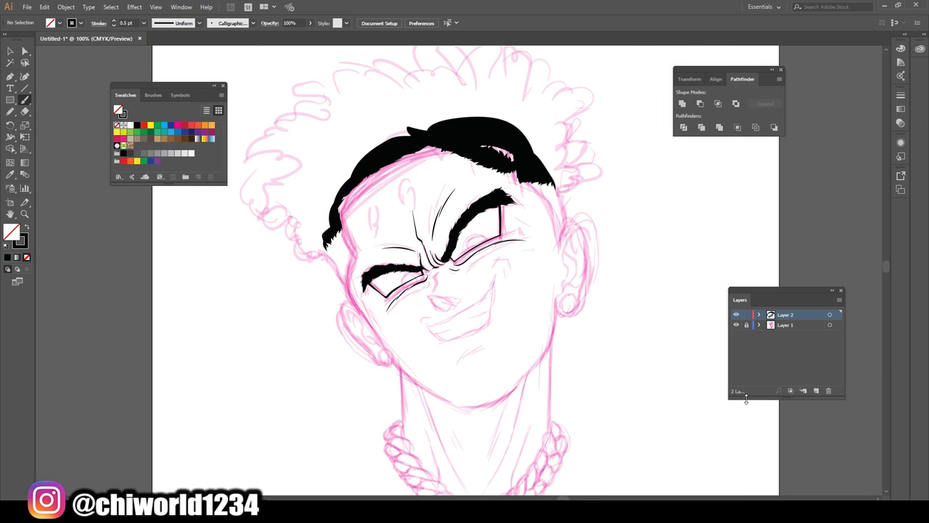
pyautogui.click(738, 326)
pyautogui.hotkey('ctrl', '=')
pyautogui.hotkey('ctrl', '=')
pyautogui.hotkey('ctrl', '=')
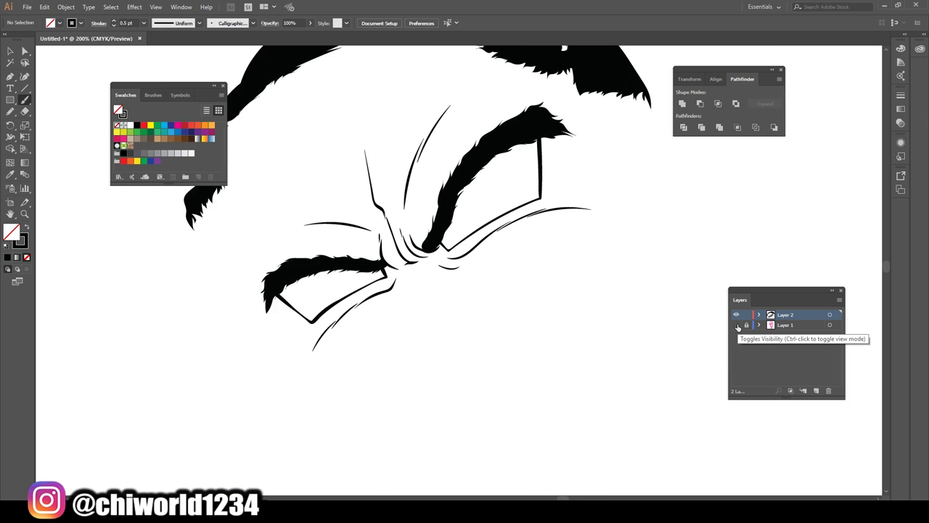
pyautogui.click(738, 326)
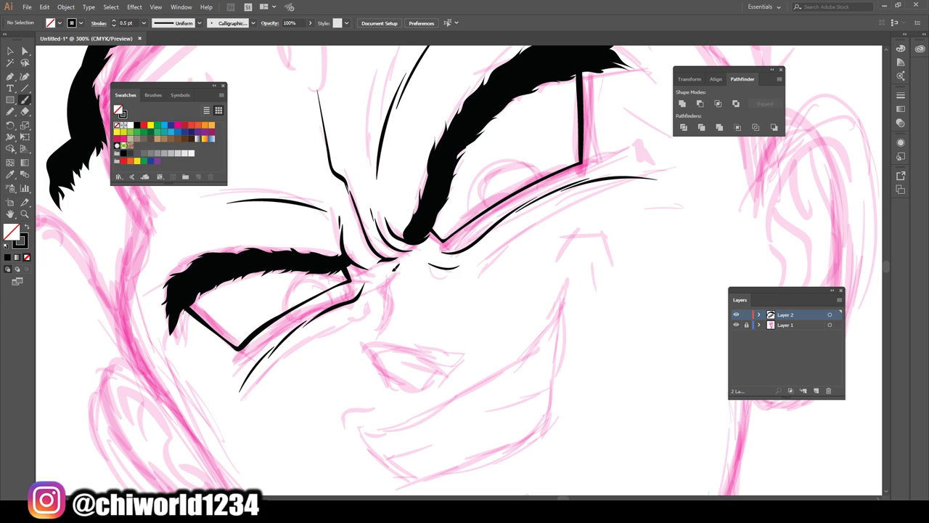
# Ink the nose bridge shadow and small wrinkle marks, and outline the nose with its inner lines.
pyautogui.moveTo(382, 275); pyautogui.dragTo(378, 312)
pyautogui.moveTo(370, 328)
pyautogui.mouseDown()
pyautogui.moveTo(468, 358)
pyautogui.moveTo(453, 373)
pyautogui.moveTo(422, 359)
pyautogui.moveTo(425, 385)
pyautogui.moveTo(416, 384)
pyautogui.moveTo(376, 340)
pyautogui.mouseUp()
pyautogui.moveTo(413, 380)
pyautogui.mouseDown()
pyautogui.moveTo(384, 363)
pyautogui.moveTo(368, 331)
pyautogui.moveTo(415, 341)
pyautogui.mouseUp()
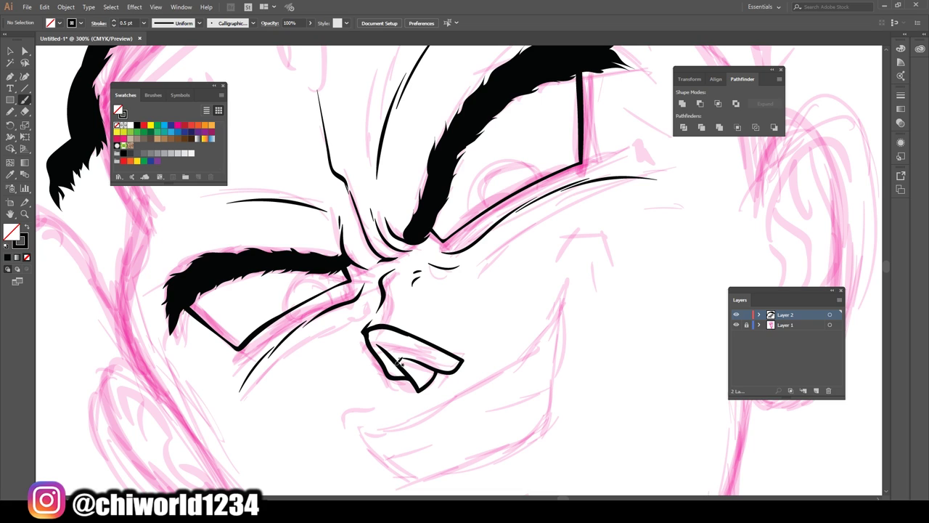
# Toggle the sketch layer's visibility to examine the inked nose against the rest of the face.
pyautogui.hotkey('ctrl', '-')
pyautogui.hotkey('ctrl', '-')
pyautogui.hotkey('ctrl', '-')
pyautogui.hotkey('ctrl', '-')
pyautogui.hotkey('ctrl', '+')
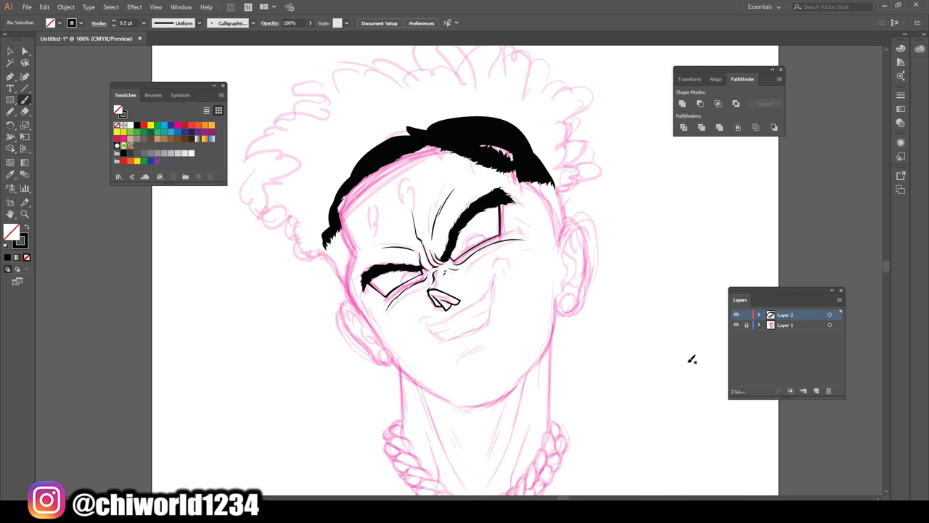
pyautogui.click(737, 325)
pyautogui.click(737, 325)
pyautogui.hotkey('ctrl', '+')
pyautogui.hotkey('ctrl', '+')
pyautogui.hotkey('ctrl', '+')
pyautogui.hotkey('ctrl', '+')
pyautogui.hotkey('ctrl', '+')
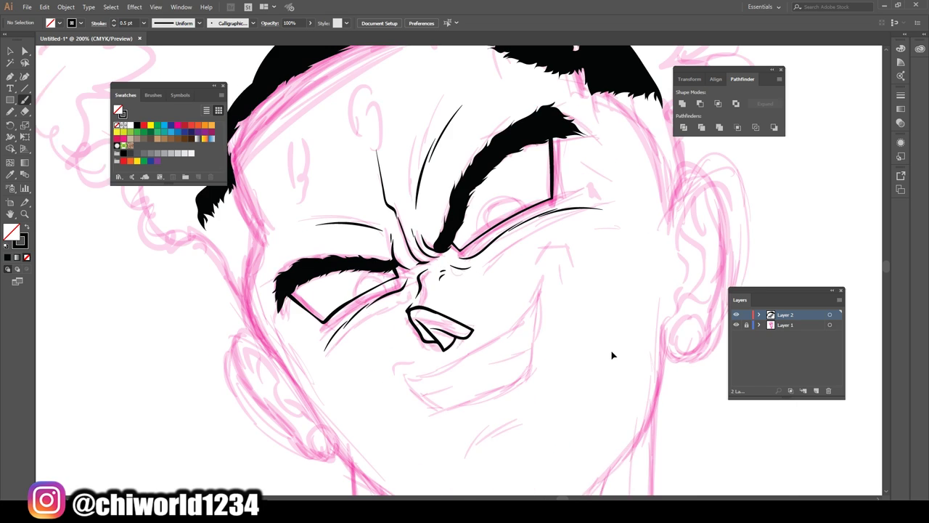
pyautogui.scroll(-1, 612, 348)
# Undo the nose outline and redraw it slightly higher than the sketch, with two tapered inner lines.
pyautogui.hotkey('ctrl', 'z')
pyautogui.hotkey('ctrl', 'z')
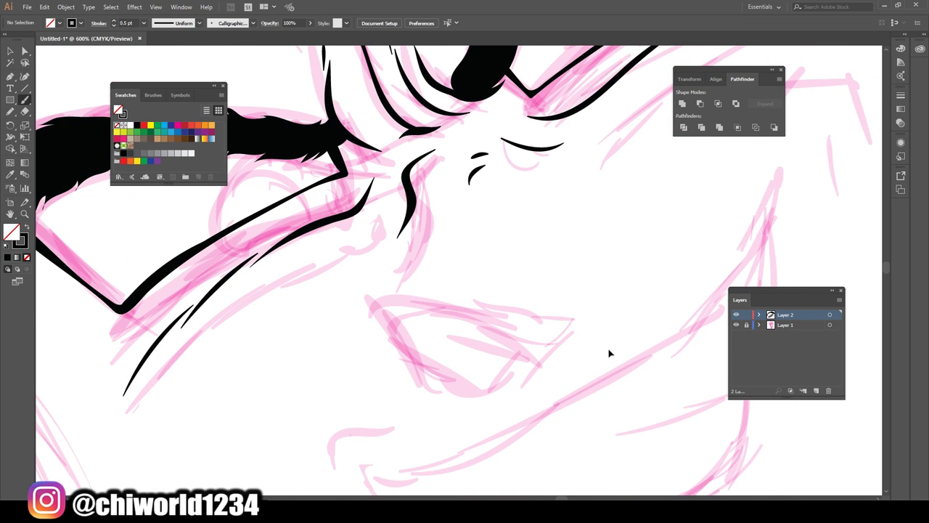
pyautogui.moveTo(394, 267)
pyautogui.mouseDown()
pyautogui.moveTo(552, 348)
pyautogui.moveTo(478, 398)
pyautogui.moveTo(418, 380)
pyautogui.moveTo(377, 278)
pyautogui.moveTo(389, 270)
pyautogui.mouseUp()
pyautogui.moveTo(482, 396)
pyautogui.mouseDown()
pyautogui.moveTo(431, 319)
pyautogui.moveTo(399, 296)
pyautogui.mouseUp()
pyautogui.moveTo(541, 357)
pyautogui.mouseDown()
pyautogui.moveTo(516, 364)
pyautogui.moveTo(479, 338)
pyautogui.mouseUp()
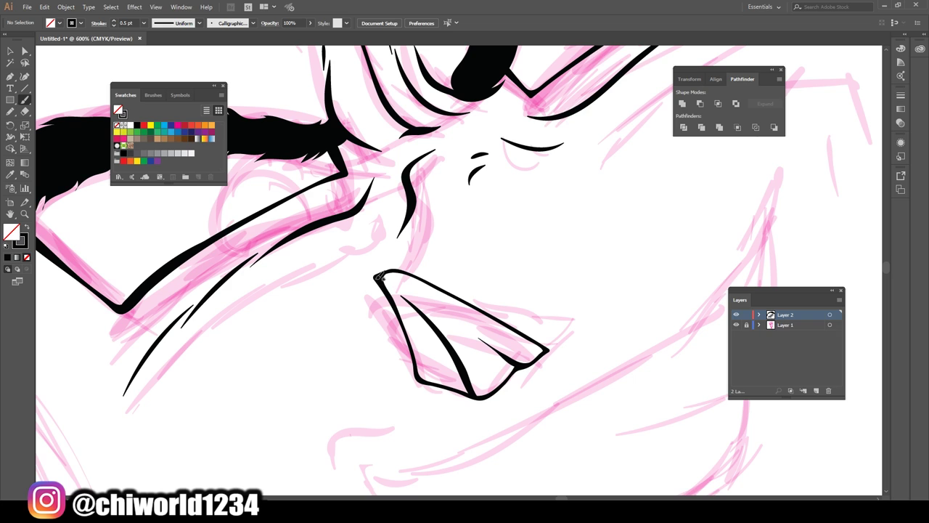
# Select the inked nose strokes and scale them down slightly.
pyautogui.hotkey('ctrl', '-')
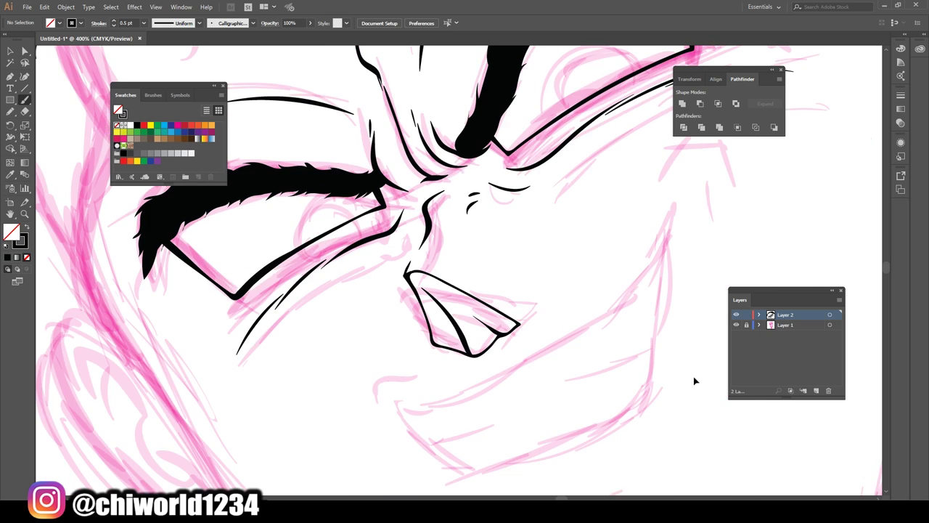
pyautogui.hotkey('ctrl', '-')
pyautogui.hotkey('ctrl', '-')
pyautogui.hotkey('ctrl', '-')
pyautogui.hscroll(2, 609, 351)
pyautogui.hotkey('ctrl', '=')
pyautogui.hotkey('ctrl', '=')
pyautogui.press('v')
pyautogui.moveTo(320, 345); pyautogui.dragTo(494, 263)
pyautogui.moveTo(444, 334)
pyautogui.mouseDown()
pyautogui.moveTo(448, 323)
pyautogui.moveTo(435, 318)
pyautogui.mouseUp()
pyautogui.click(431, 383)
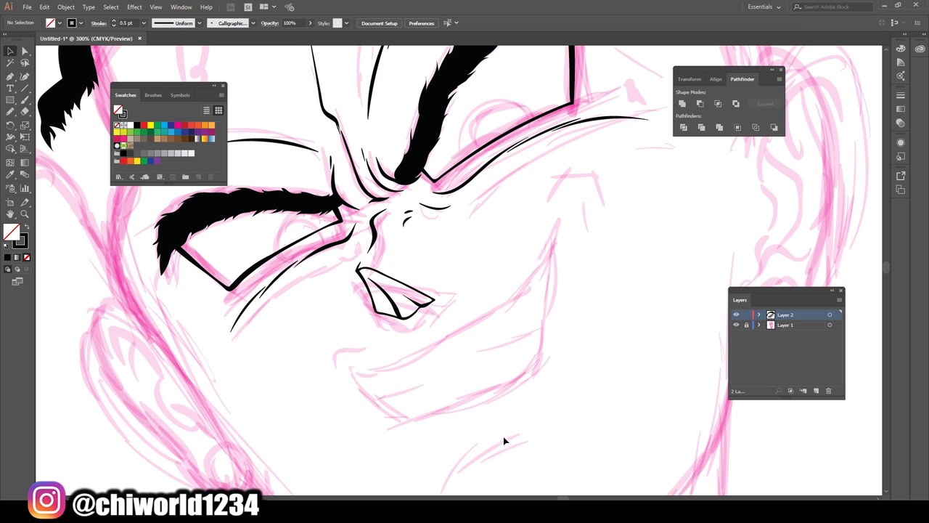
# Toggle the sketch layer's visibility to examine the resized nose on the whole head.
pyautogui.hotkey('ctrl', '-')
pyautogui.hotkey('ctrl', '-')
pyautogui.hotkey('ctrl', '-')
pyautogui.hotkey('ctrl', '-')
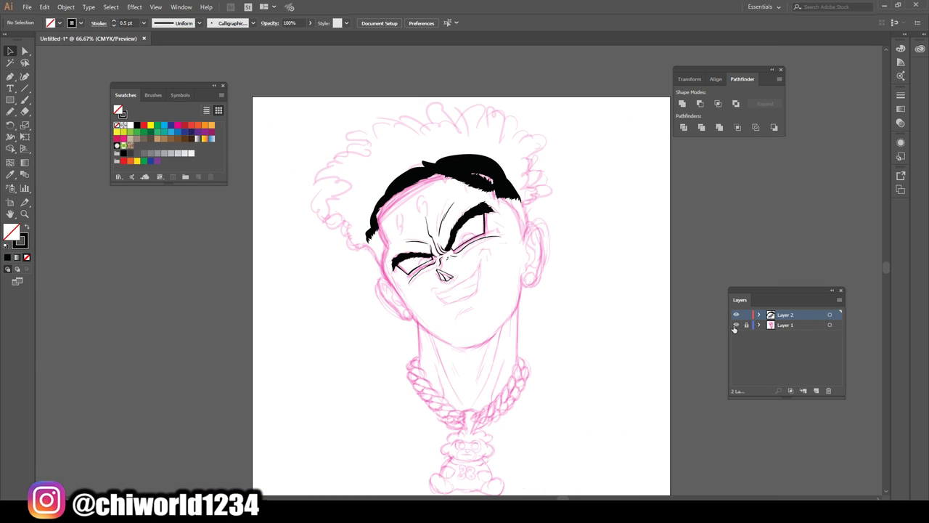
pyautogui.click(736, 325)
pyautogui.click(736, 325)
pyautogui.hotkey('ctrl', '+')
pyautogui.hotkey('ctrl', '+')
pyautogui.hotkey('ctrl', '+')
pyautogui.hotkey('ctrl', '+')
pyautogui.hotkey('ctrl', '+')
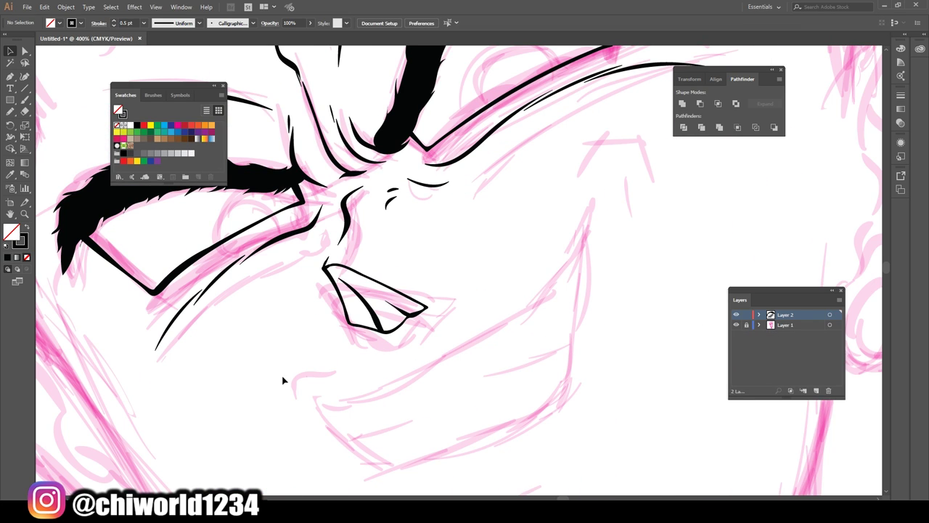
# Ink the grin's long upper line with the Paintbrush, adding a small corner crease and an angular cheek crease at its ends.
pyautogui.click(25, 100)
pyautogui.moveTo(317, 353)
pyautogui.mouseDown()
pyautogui.moveTo(358, 368)
pyautogui.moveTo(511, 297)
pyautogui.moveTo(561, 250)
pyautogui.moveTo(629, 151)
pyautogui.mouseUp()
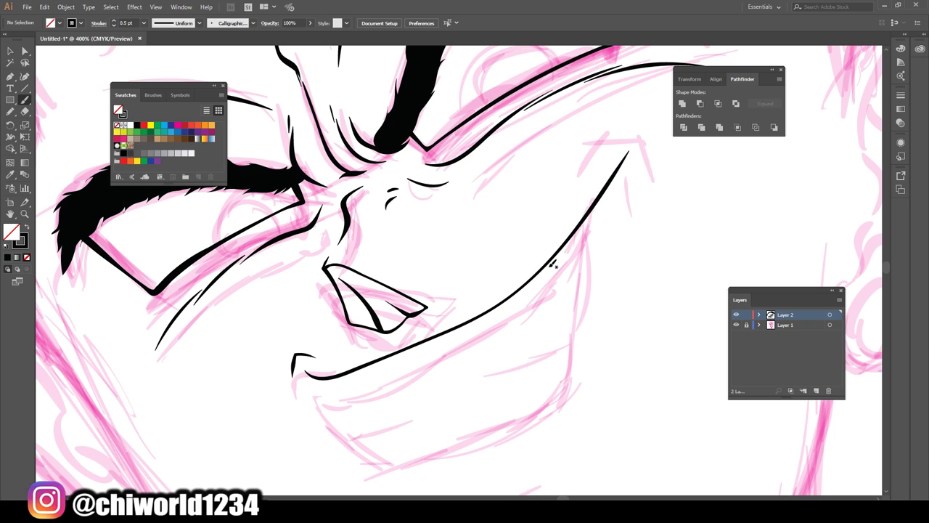
pyautogui.scroll(-5, 574, 299)
pyautogui.scroll(5, 577, 296)
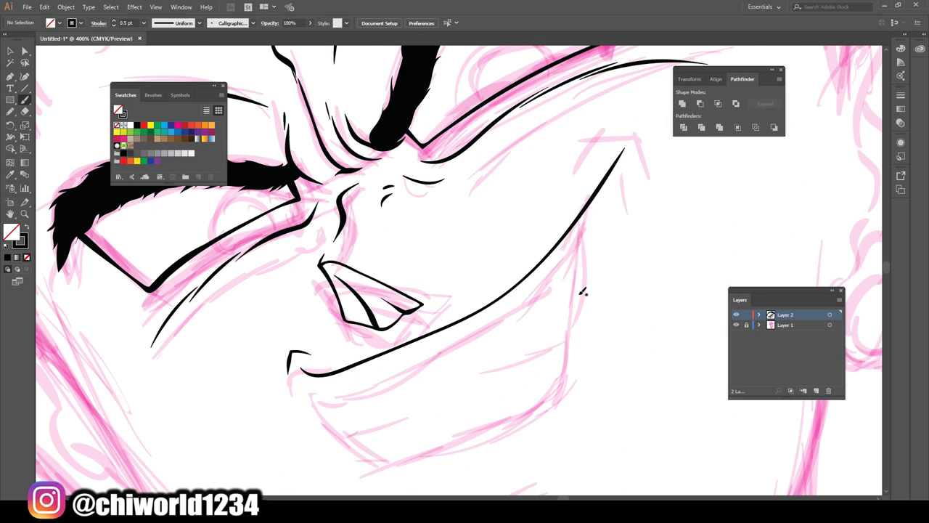
pyautogui.moveTo(661, 182)
pyautogui.mouseDown()
pyautogui.moveTo(650, 143)
pyautogui.moveTo(605, 132)
pyautogui.moveTo(576, 179)
pyautogui.mouseUp()
pyautogui.scroll(-2, 499, 381)
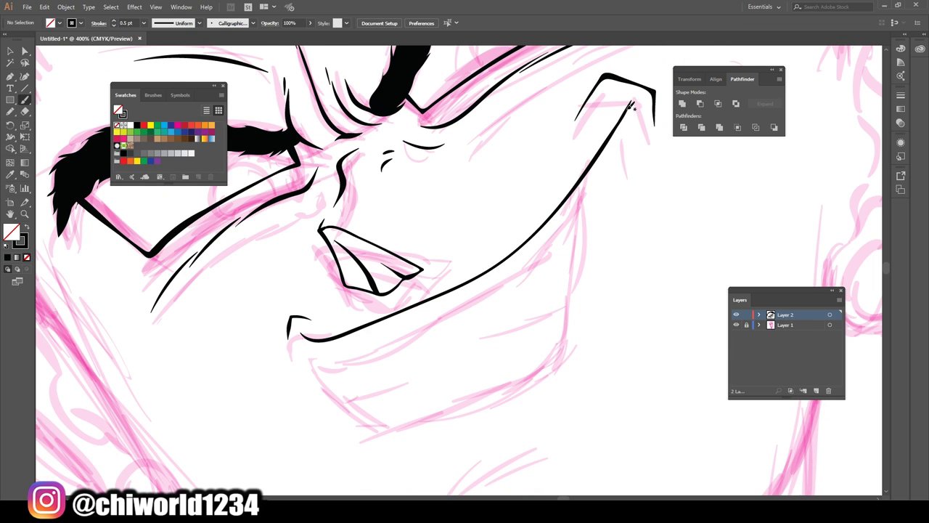
# Ink both sides of the mouth and its wavy lower edge, leaving a gap in the middle.
pyautogui.moveTo(630, 107)
pyautogui.mouseDown()
pyautogui.moveTo(581, 297)
pyautogui.moveTo(467, 338)
pyautogui.mouseUp()
pyautogui.moveTo(300, 332); pyautogui.dragTo(328, 364)
pyautogui.moveTo(387, 351); pyautogui.dragTo(395, 351)
# Hide the sketch layer to examine the inked mouth on the whole face and up close.
pyautogui.hotkey('ctrl', '1')
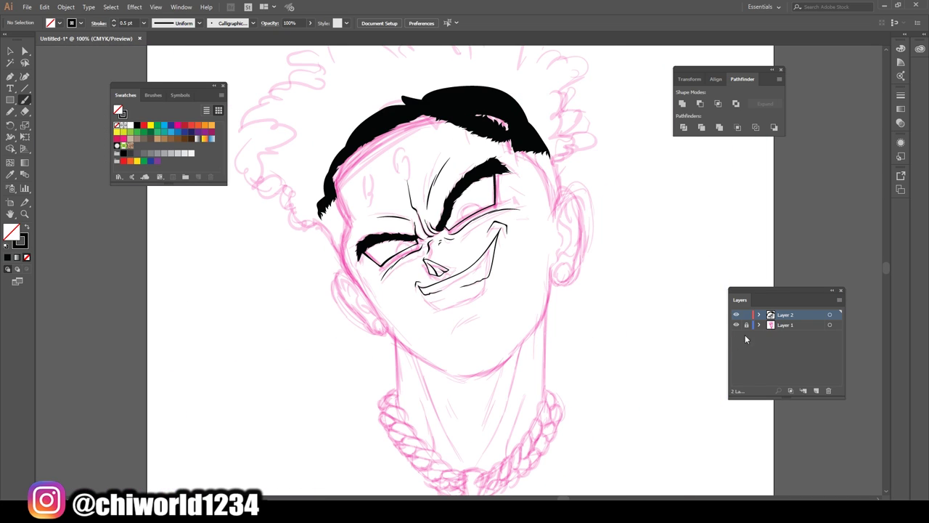
pyautogui.click(737, 325)
pyautogui.hotkey('ctrl', '-')
pyautogui.hotkey('ctrl', '=')
pyautogui.hotkey('ctrl', '=')
pyautogui.hotkey('ctrl', '=')
pyautogui.hotkey('ctrl', '=')
pyautogui.hotkey('ctrl', '=')
pyautogui.hotkey('ctrl', '=')
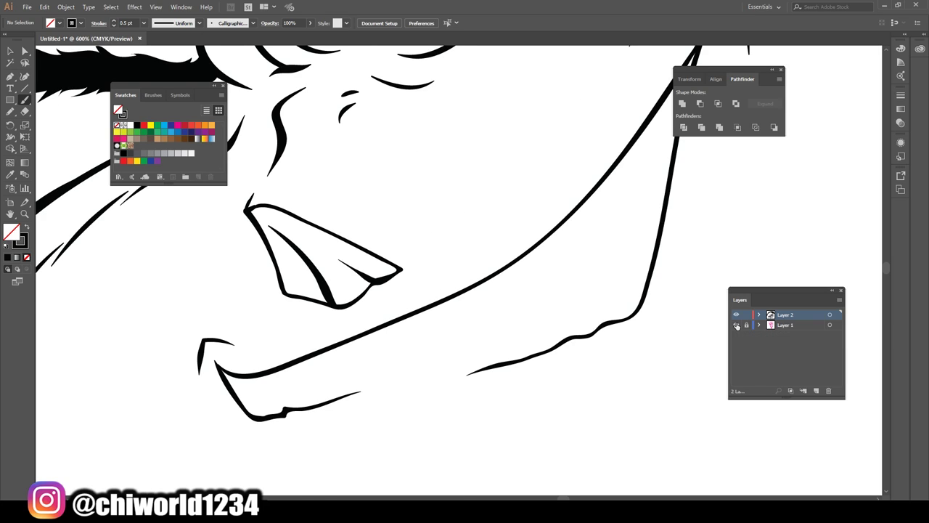
# Show the sketch layer and ink the lower lip outline with the Paintbrush, running from the mouth's right corner round to its left side.
pyautogui.click(736, 326)
pyautogui.scroll(-3, 639, 254)
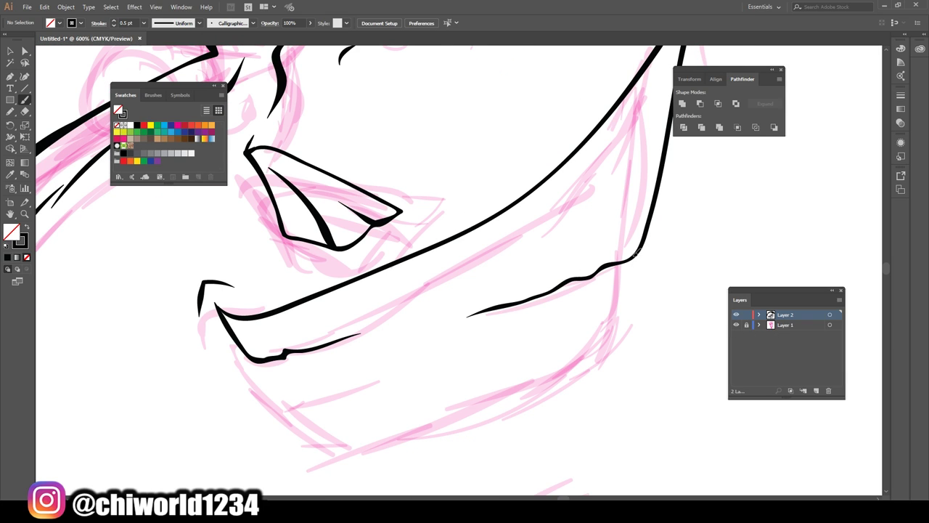
pyautogui.moveTo(638, 257)
pyautogui.mouseDown()
pyautogui.moveTo(641, 299)
pyautogui.moveTo(621, 350)
pyautogui.moveTo(516, 363)
pyautogui.moveTo(316, 421)
pyautogui.moveTo(271, 359)
pyautogui.mouseUp()
pyautogui.hotkey('ctrl', '-')
pyautogui.hotkey('ctrl', '-')
pyautogui.hotkey('ctrl', '-')
pyautogui.hotkey('ctrl', '-')
pyautogui.hotkey('ctrl', '-')
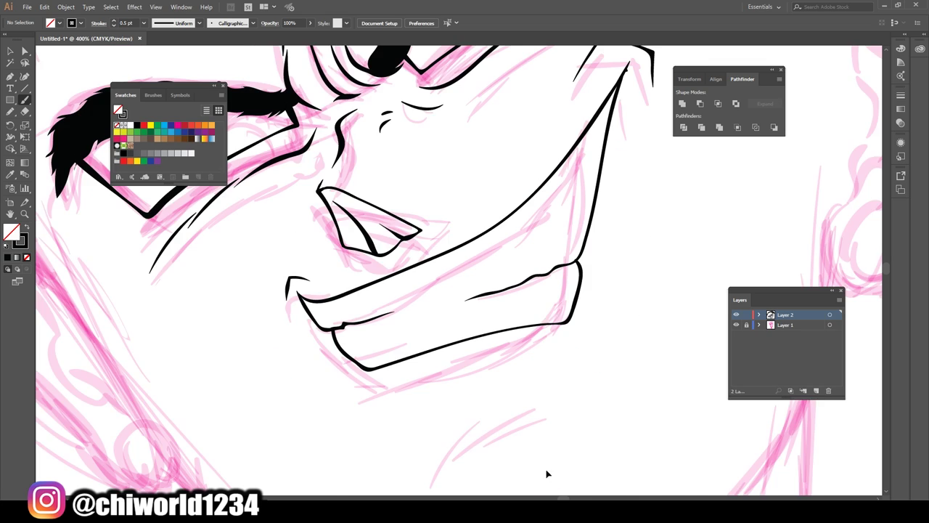
# Ink the curved chin crease below the mouth with several thin, tapered, overlapping Paintbrush strokes.
pyautogui.click(736, 325)
pyautogui.hotkey('ctrl', '+')
pyautogui.hotkey('ctrl', '+')
pyautogui.hotkey('ctrl', '+')
pyautogui.click(737, 327)
pyautogui.scroll(-2, 680, 336)
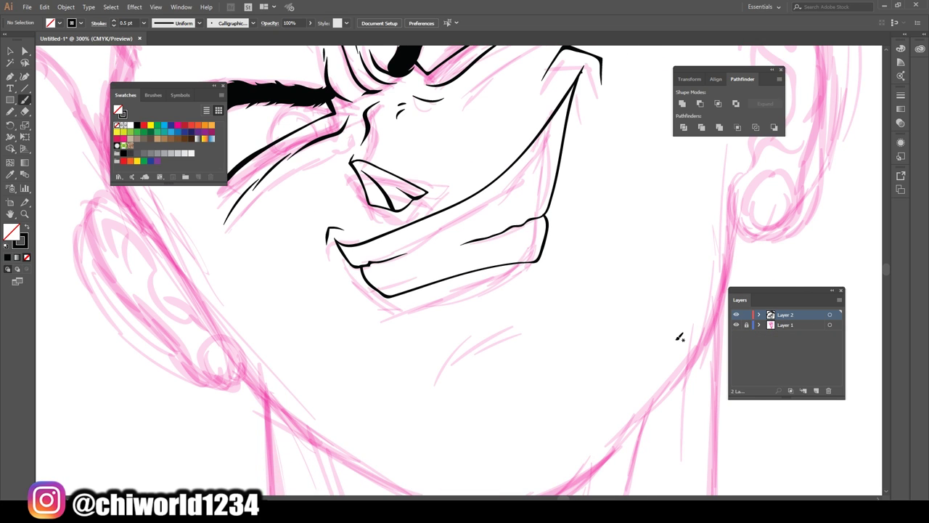
pyautogui.moveTo(445, 333)
pyautogui.mouseDown()
pyautogui.moveTo(511, 314)
pyautogui.moveTo(540, 321)
pyautogui.mouseUp()
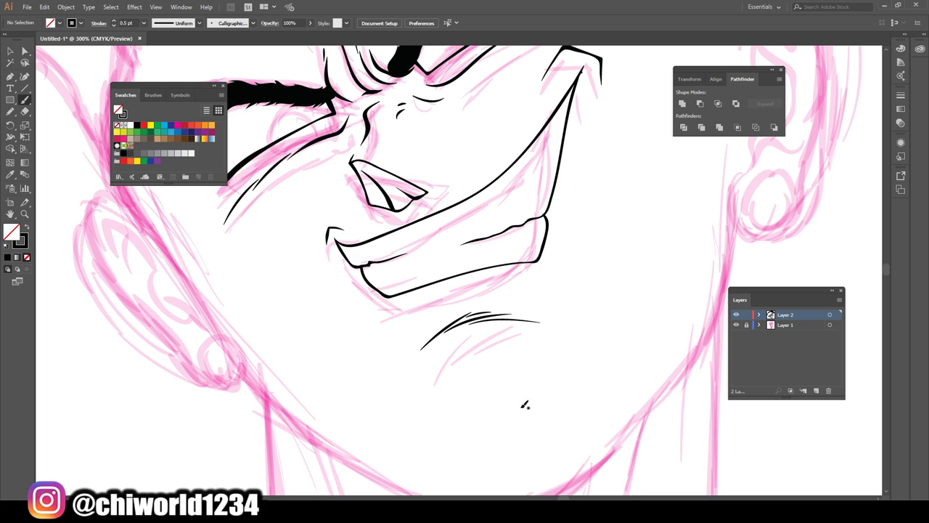
# Toggle the sketch layer's visibility to examine the inked mouth and chin crease on the whole head.
pyautogui.hotkey('ctrl', '-')
pyautogui.hotkey('ctrl', '-')
pyautogui.scroll(1, 717, 335)
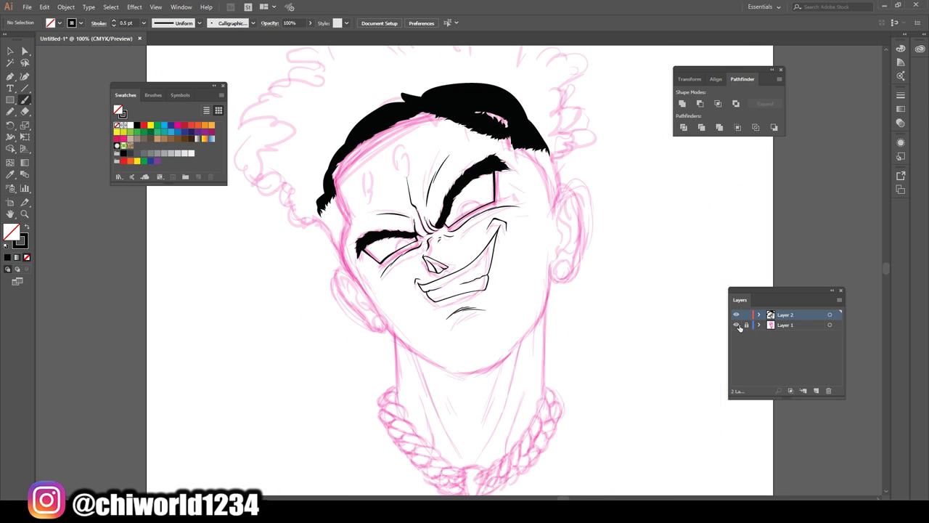
pyautogui.click(738, 327)
pyautogui.hotkey('ctrl', '-')
pyautogui.hotkey('ctrl', '=')
pyautogui.hotkey('ctrl', '=')
pyautogui.hotkey('ctrl', '=')
pyautogui.click(738, 326)
pyautogui.scroll(3, 637, 343)
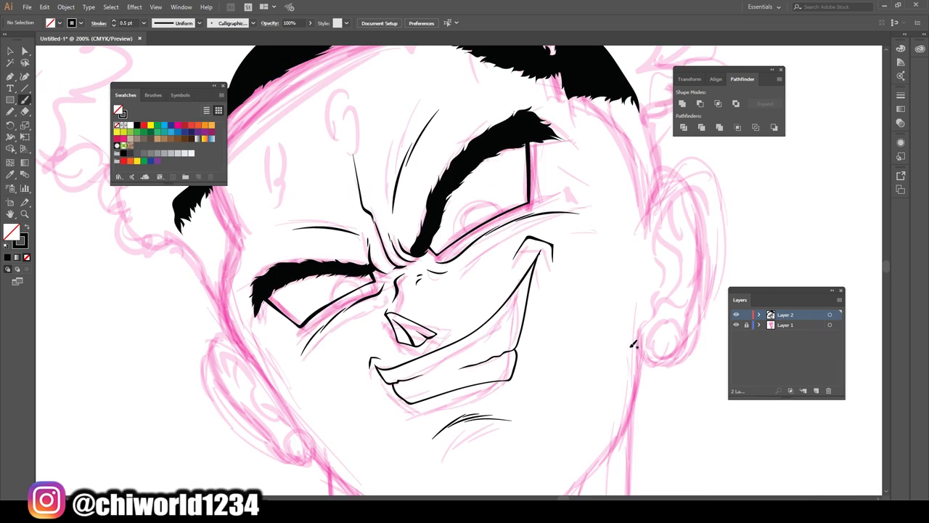
# Ink the small wavy vein marks on the forehead with the Paintbrush, following the sketch.
pyautogui.scroll(2, 634, 343)
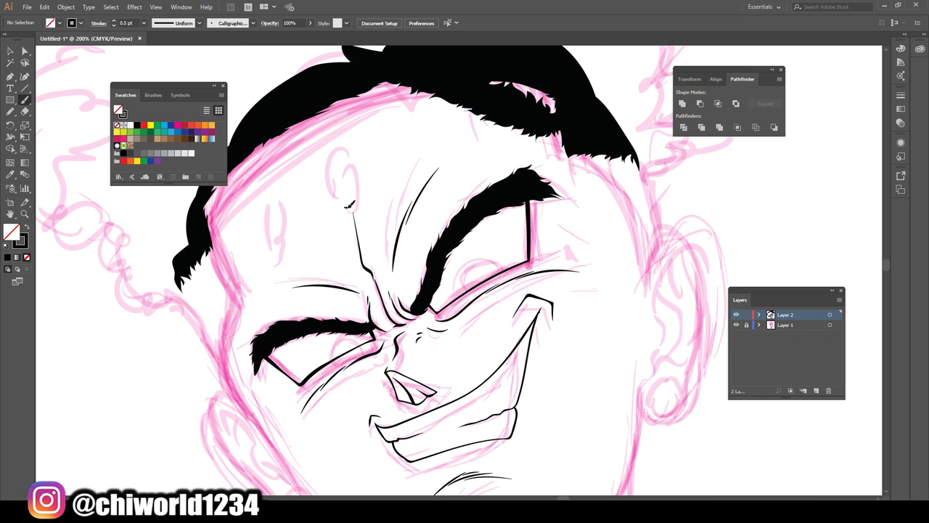
pyautogui.moveTo(354, 168)
pyautogui.mouseDown()
pyautogui.moveTo(346, 144)
pyautogui.moveTo(344, 206)
pyautogui.mouseUp()
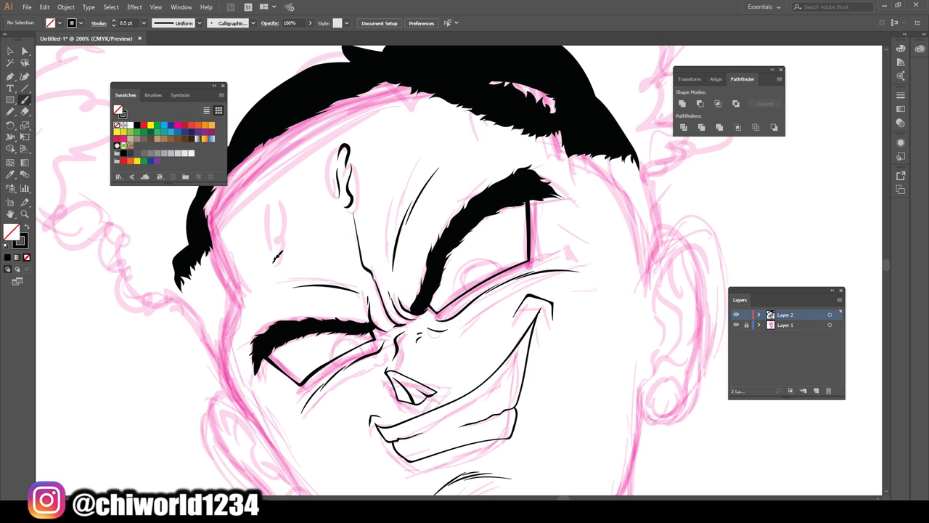
pyautogui.moveTo(261, 206); pyautogui.dragTo(275, 257)
# Hide the sketch layer to examine the inked forehead marks on the whole face and up close.
pyautogui.hotkey('ctrl', '-')
pyautogui.hotkey('ctrl', '-')
pyautogui.hotkey('ctrl', '-')
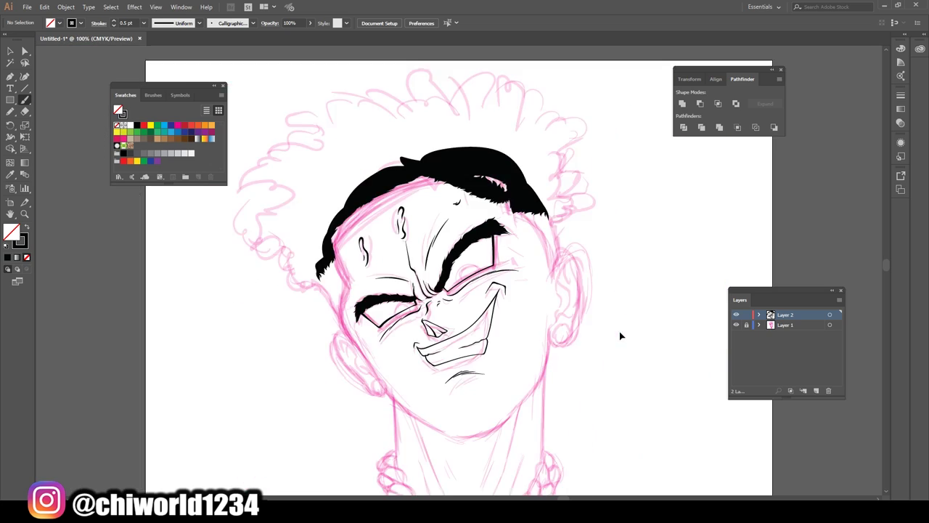
pyautogui.click(737, 324)
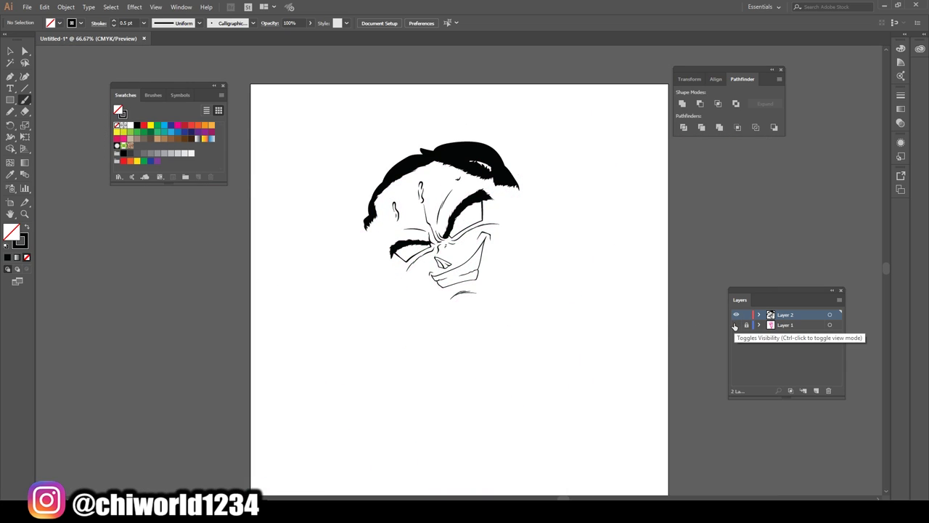
pyautogui.hotkey('ctrl', '+')
pyautogui.hotkey('ctrl', '+')
pyautogui.hotkey('ctrl', '+')
# Draw the right eye's pupil with the Pencil tool against the lower lid, about 0.50 by 0.47 in, and fill it black without a stroke.
pyautogui.click(9, 113)
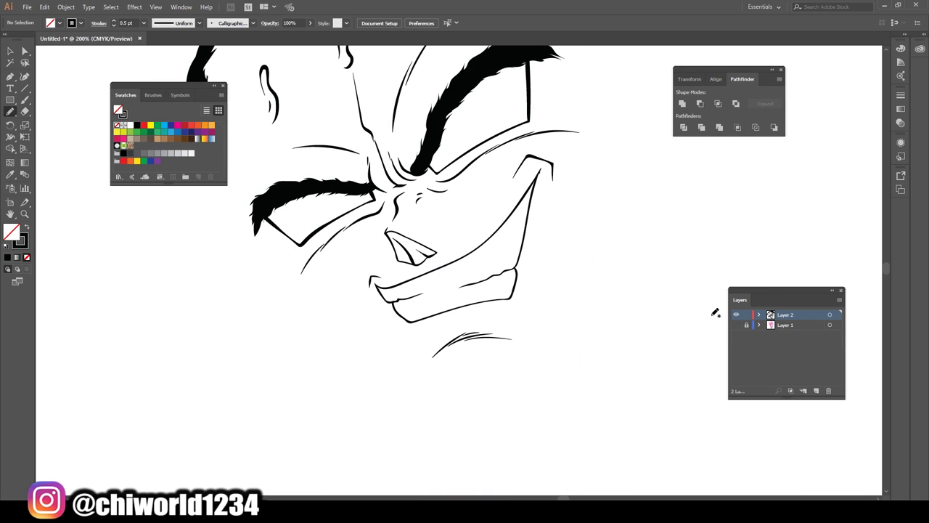
pyautogui.click(737, 325)
pyautogui.hotkey('ctrl', '+')
pyautogui.hotkey('ctrl', '+')
pyautogui.hotkey('ctrl', '+')
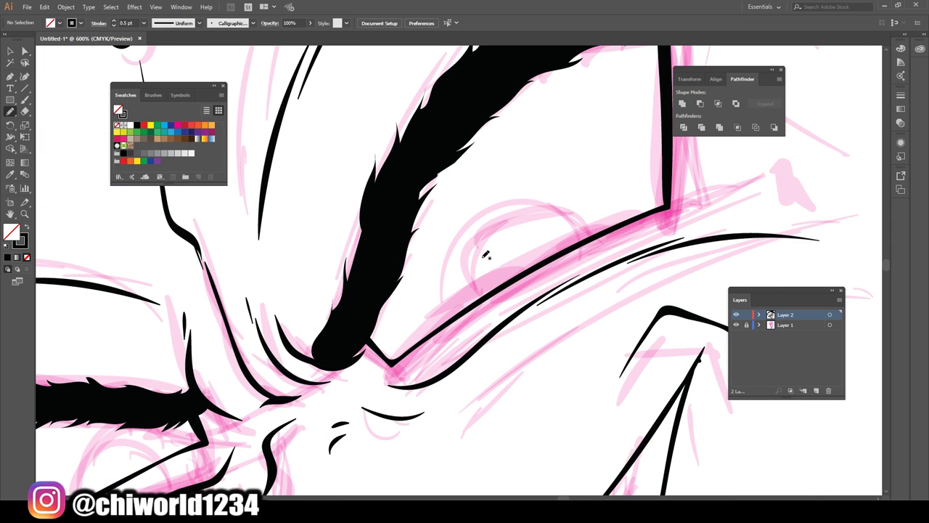
pyautogui.moveTo(473, 276)
pyautogui.mouseDown()
pyautogui.moveTo(468, 246)
pyautogui.moveTo(483, 215)
pyautogui.moveTo(507, 199)
pyautogui.moveTo(542, 202)
pyautogui.mouseUp()
pyautogui.moveTo(567, 250); pyautogui.dragTo(568, 248)
pyautogui.click(10, 51)
pyautogui.click(480, 215)
pyautogui.click(27, 229)
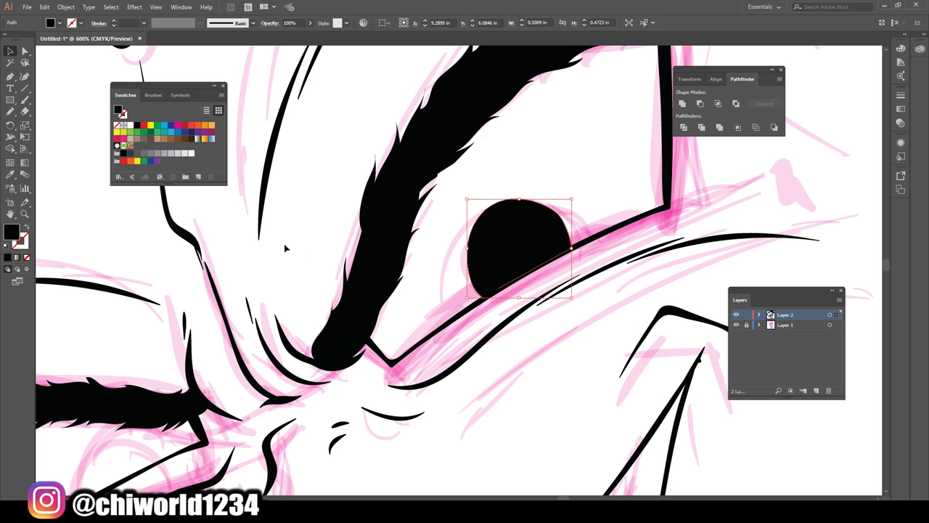
pyautogui.click(565, 164)
pyautogui.hotkey('ctrl', '-')
pyautogui.hotkey('ctrl', '-')
pyautogui.hotkey('ctrl', '-')
pyautogui.hotkey('ctrl', '-')
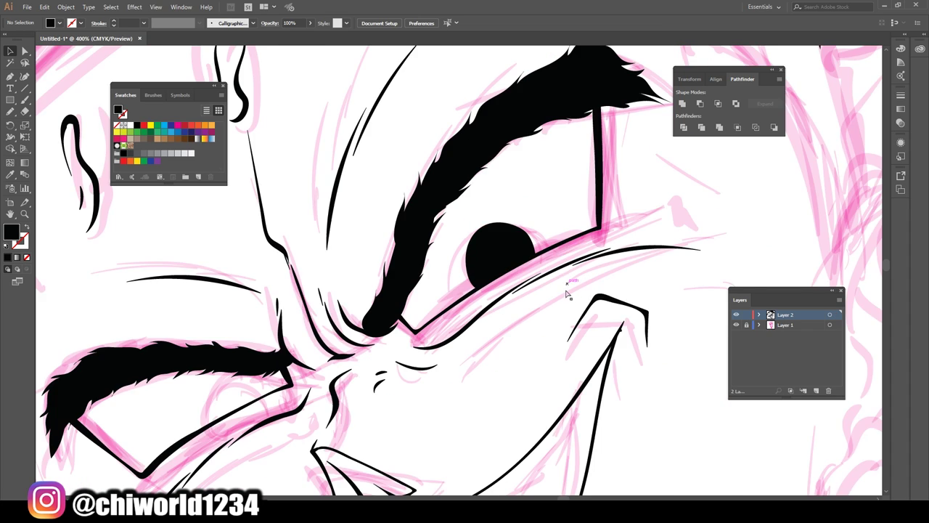
# Draw the left eye's black pupil with the Pencil tool, resting on the lower lid line.
pyautogui.scroll(-2, 555, 314)
pyautogui.hotkey('ctrl', '=')
pyautogui.hotkey('ctrl', '=')
pyautogui.hscroll(-3, 538, 310)
pyautogui.scroll(2, 537, 310)
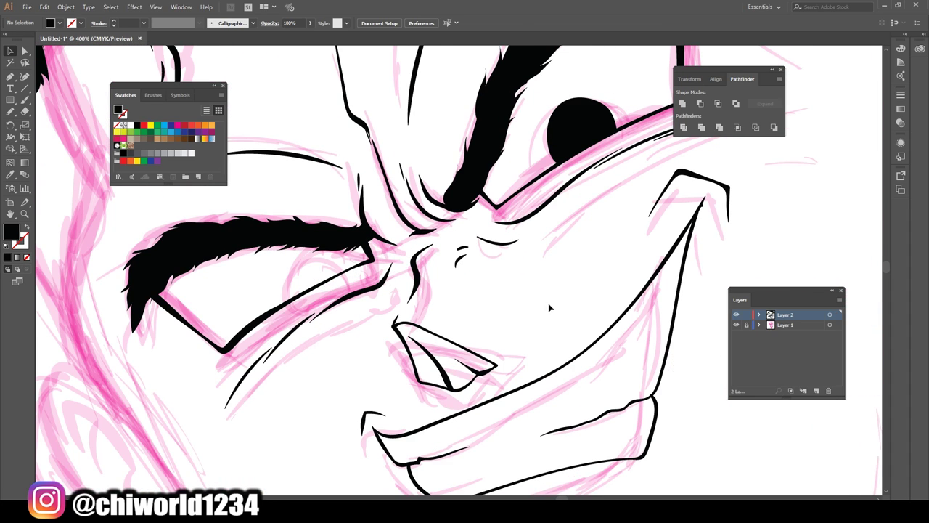
pyautogui.click(10, 111)
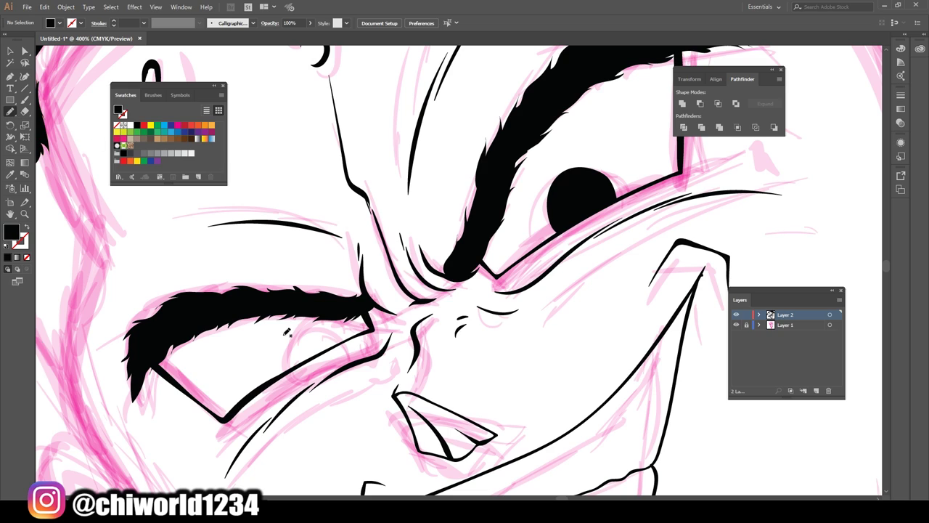
pyautogui.moveTo(287, 331); pyautogui.dragTo(317, 317)
pyautogui.moveTo(308, 358); pyautogui.dragTo(312, 361)
pyautogui.hotkey('ctrl', '-')
pyautogui.hotkey('ctrl', '-')
pyautogui.hotkey('ctrl', '-')
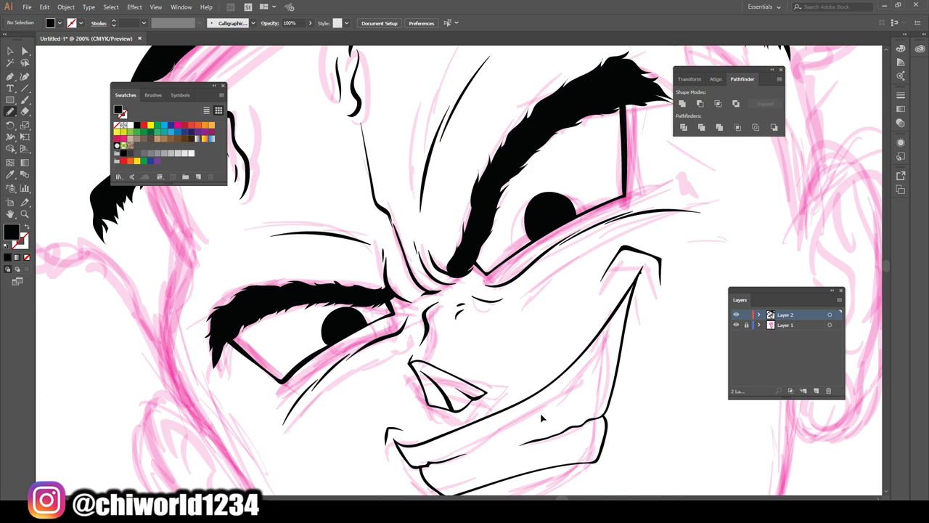
pyautogui.hotkey('ctrl', '-')
pyautogui.hotkey('ctrl', '-')
# Touch up the right pupil's lower edge along the lid line with the Pencil tool.
pyautogui.hotkey('ctrl', '+')
pyautogui.hotkey('ctrl', '+')
pyautogui.hotkey('ctrl', '+')
pyautogui.hotkey('ctrl', '+')
pyautogui.hotkey('ctrl', '+')
pyautogui.hotkey('ctrl', '+')
pyautogui.hotkey('ctrl', '+')
pyautogui.hotkey('ctrl', '+')
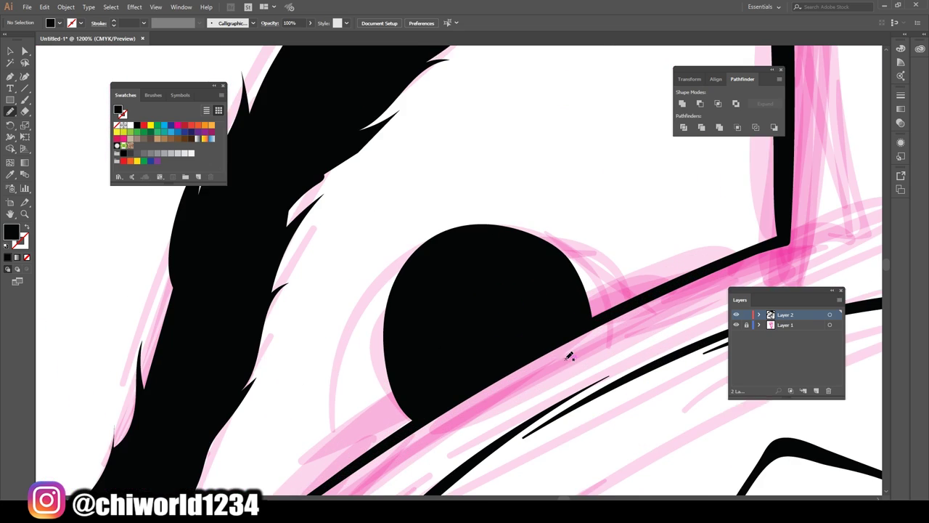
pyautogui.scroll(-1, 569, 356)
pyautogui.hscroll(3, 569, 356)
pyautogui.moveTo(372, 404)
pyautogui.mouseDown()
pyautogui.moveTo(345, 315)
pyautogui.moveTo(362, 261)
pyautogui.moveTo(397, 227)
pyautogui.moveTo(433, 212)
pyautogui.moveTo(483, 211)
pyautogui.moveTo(543, 244)
pyautogui.moveTo(573, 301)
pyautogui.moveTo(434, 384)
pyautogui.mouseUp()
pyautogui.hotkey('ctrl', '-')
pyautogui.hotkey('ctrl', '-')
pyautogui.hotkey('ctrl', '-')
pyautogui.hotkey('ctrl', '-')
pyautogui.hotkey('ctrl', '-')
pyautogui.hotkey('ctrl', '-')
pyautogui.hotkey('ctrl', '-')
pyautogui.hotkey('ctrl', '-')
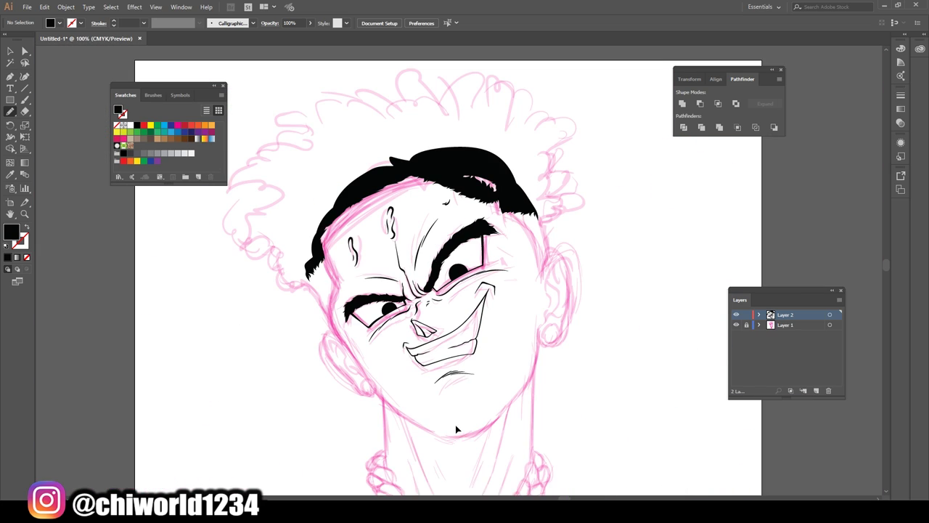
# Touch up the left pupil's lower edge along the lid line with the Pencil tool.
pyautogui.hotkey('ctrl', '+')
pyautogui.hotkey('ctrl', '+')
pyautogui.hotkey('ctrl', '+')
pyautogui.hotkey('ctrl', '+')
pyautogui.hotkey('ctrl', '+')
pyautogui.hotkey('ctrl', '+')
pyautogui.hotkey('ctrl', '+')
pyautogui.hotkey('ctrl', '+')
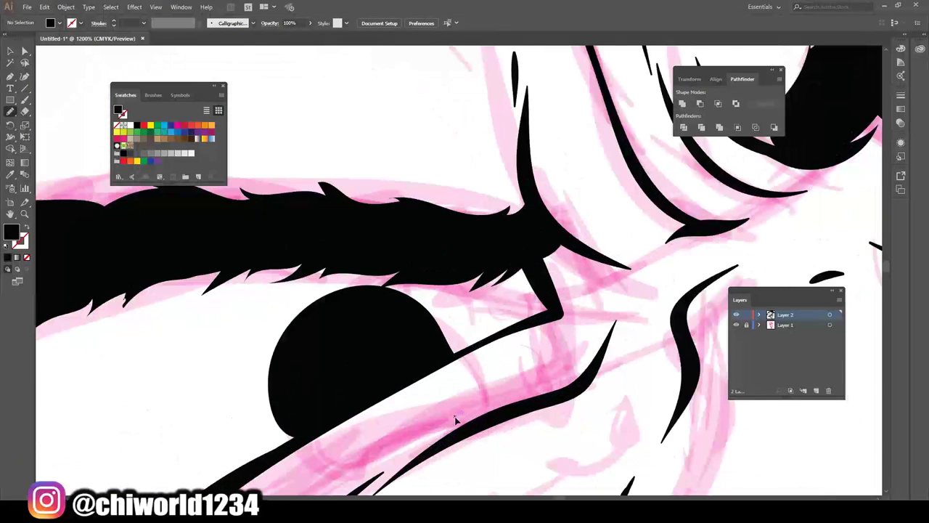
pyautogui.moveTo(285, 444)
pyautogui.mouseDown()
pyautogui.moveTo(270, 416)
pyautogui.moveTo(270, 360)
pyautogui.moveTo(297, 308)
pyautogui.moveTo(342, 280)
pyautogui.moveTo(394, 283)
pyautogui.moveTo(449, 318)
pyautogui.moveTo(469, 348)
pyautogui.moveTo(345, 442)
pyautogui.mouseUp()
pyautogui.hotkey('ctrl', '-')
pyautogui.hotkey('ctrl', '-')
pyautogui.hotkey('ctrl', '-')
pyautogui.hotkey('ctrl', '-')
pyautogui.hotkey('ctrl', '-')
pyautogui.hotkey('ctrl', '-')
pyautogui.hotkey('ctrl', '-')
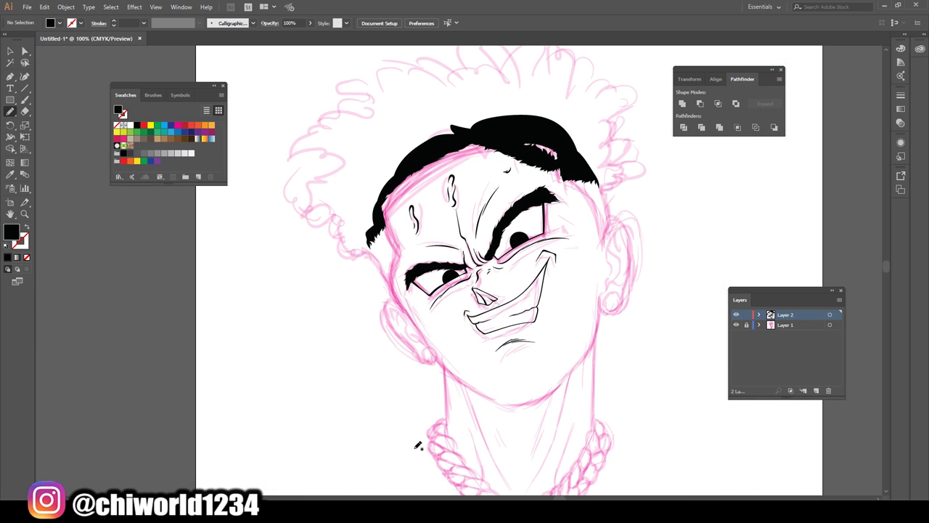
pyautogui.hotkey('ctrl', '-')
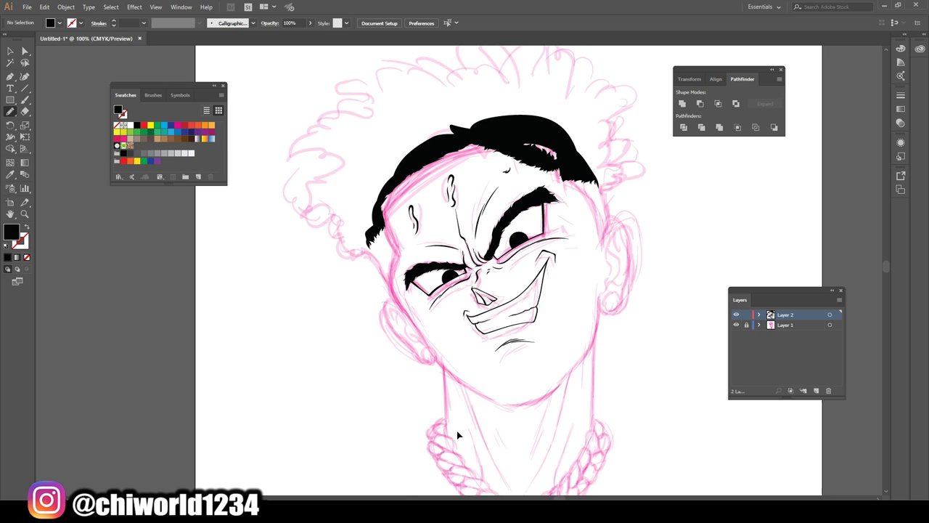
# Touch up the outer part of the right eyebrow above the eye with the Pencil tool.
pyautogui.hotkey('ctrl', '+')
pyautogui.hotkey('ctrl', '+')
pyautogui.hotkey('ctrl', '+')
pyautogui.hotkey('ctrl', '+')
pyautogui.hotkey('ctrl', '+')
pyautogui.scroll(2, 476, 398)
pyautogui.moveTo(479, 190)
pyautogui.mouseDown()
pyautogui.moveTo(526, 202)
pyautogui.moveTo(548, 192)
pyautogui.moveTo(454, 120)
pyautogui.moveTo(429, 129)
pyautogui.moveTo(367, 188)
pyautogui.moveTo(377, 191)
pyautogui.mouseUp()
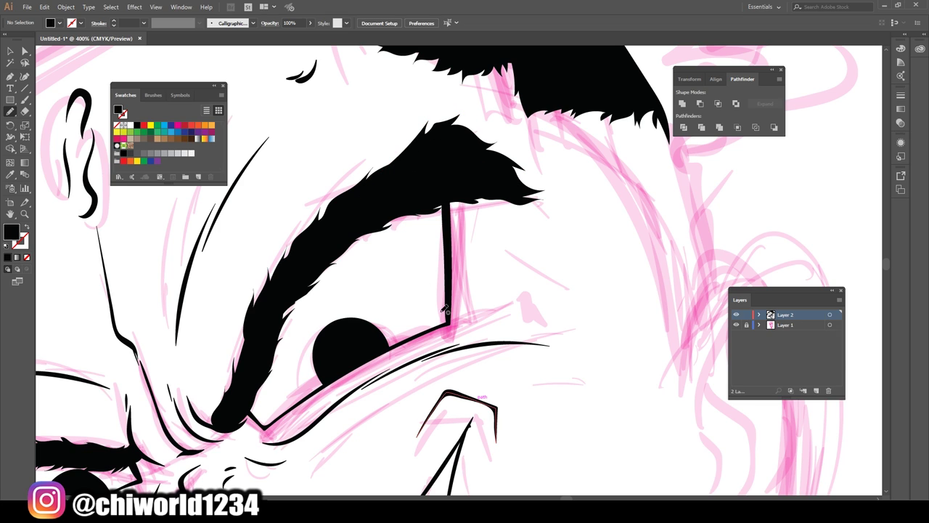
# Examine the inked eyes and eyebrows on the whole face over the sketch.
pyautogui.hotkey('ctrl', '-')
pyautogui.hotkey('ctrl', '-')
pyautogui.hotkey('ctrl', '-')
pyautogui.hotkey('ctrl', '-')
pyautogui.hotkey('ctrl', '+')
pyautogui.hscroll(1, 472, 331)
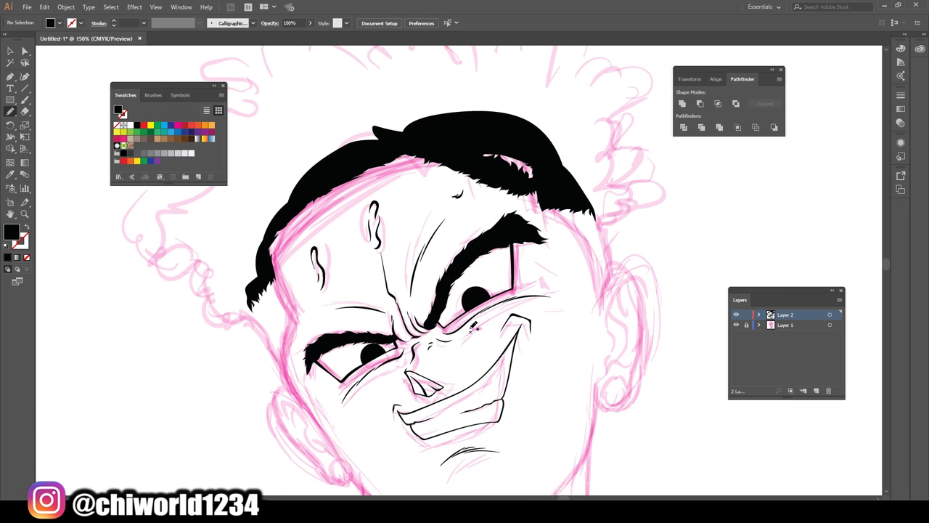
pyautogui.scroll(-4, 475, 323)
pyautogui.scroll(5, 475, 321)
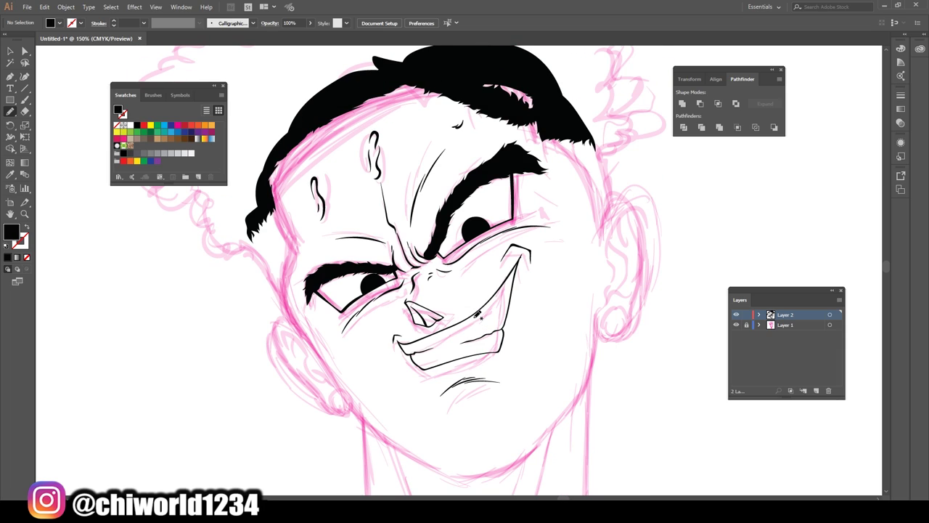
pyautogui.scroll(-4, 475, 320)
# Ink the jawline from below the right ear round the chin to the left ear with a 1 pt black Paintbrush stroke.
pyautogui.press('b')
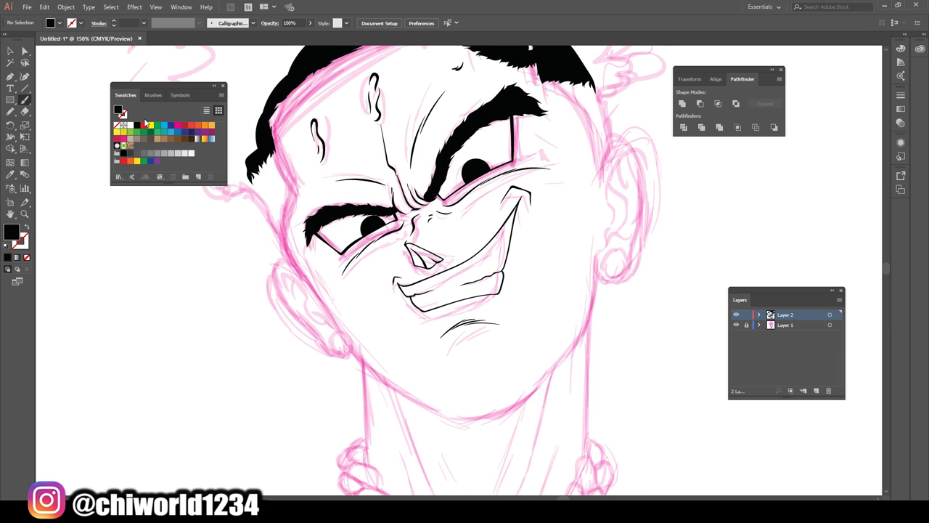
pyautogui.moveTo(593, 285)
pyautogui.mouseDown()
pyautogui.moveTo(585, 324)
pyautogui.moveTo(513, 395)
pyautogui.mouseUp()
pyautogui.moveTo(455, 413)
pyautogui.mouseDown()
pyautogui.moveTo(371, 362)
pyautogui.moveTo(335, 313)
pyautogui.mouseUp()
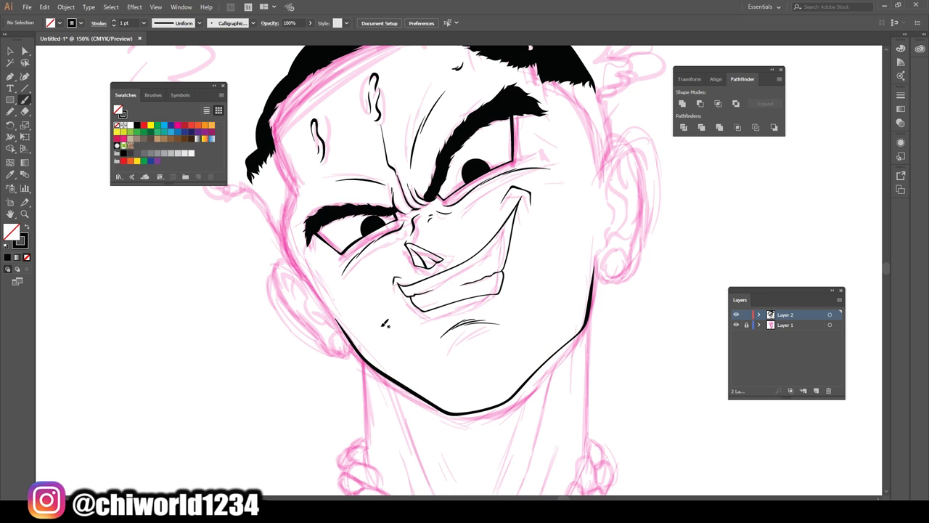
# Toggle the sketch layer's visibility to examine the inked jawline on the whole head.
pyautogui.hotkey('ctrl', '-')
pyautogui.hotkey('ctrl', '-')
pyautogui.hotkey('ctrl', '-')
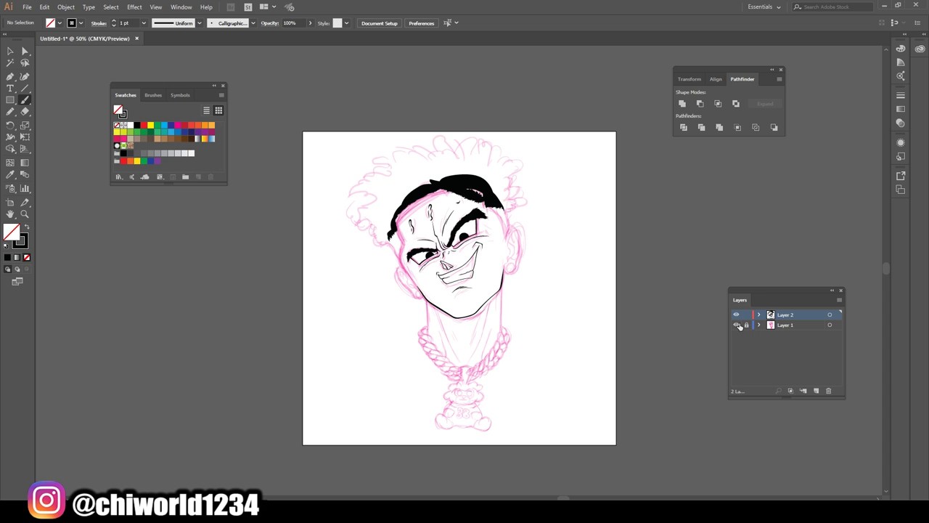
pyautogui.click(736, 325)
pyautogui.hotkey('ctrl', '+')
pyautogui.hotkey('ctrl', '+')
pyautogui.hotkey('ctrl', '+')
pyautogui.hotkey('ctrl', '+')
pyautogui.hotkey('ctrl', '+')
pyautogui.click(736, 324)
# Thicken the right side of the jawline between chin and jaw corner with additional Paintbrush strokes.
pyautogui.hotkey('ctrl', '+')
pyautogui.scroll(-4, 644, 331)
pyautogui.moveTo(427, 428)
pyautogui.mouseDown()
pyautogui.moveTo(565, 300)
pyautogui.moveTo(623, 232)
pyautogui.mouseUp()
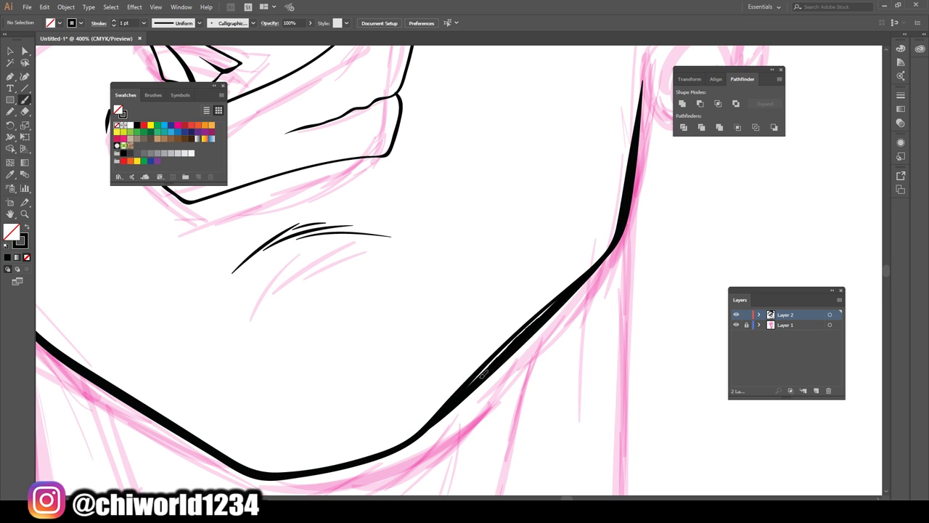
pyautogui.moveTo(469, 383); pyautogui.dragTo(579, 280)
pyautogui.hotkey('ctrl', '-')
pyautogui.hotkey('ctrl', '-')
pyautogui.hotkey('ctrl', '-')
pyautogui.hotkey('ctrl', '-')
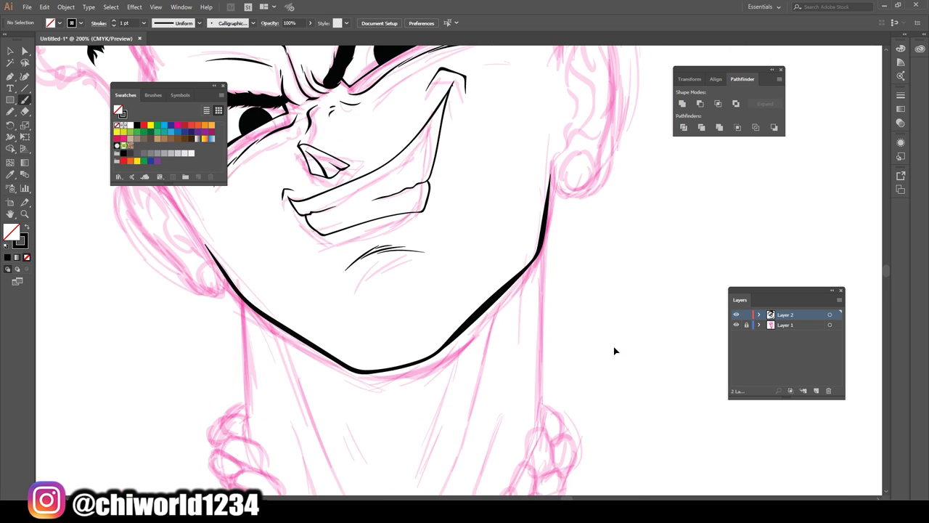
# Ink both outer sides of the neck from the jaw down to the chain, redoing the left line once.
pyautogui.scroll(1, 603, 333)
pyautogui.hotkey('ctrl', '+')
pyautogui.hotkey('ctrl', '+')
pyautogui.scroll(-2, 600, 328)
pyautogui.scroll(-2, 600, 328)
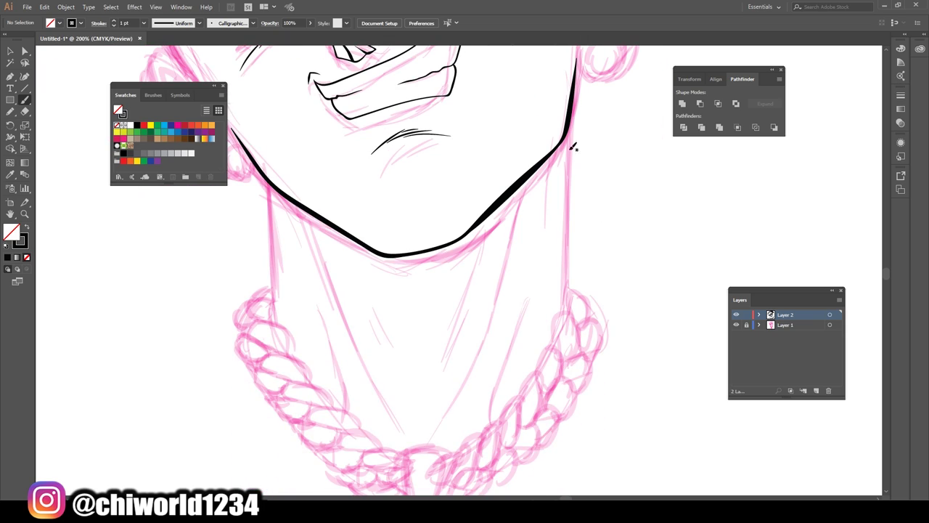
pyautogui.moveTo(570, 112); pyautogui.dragTo(565, 308)
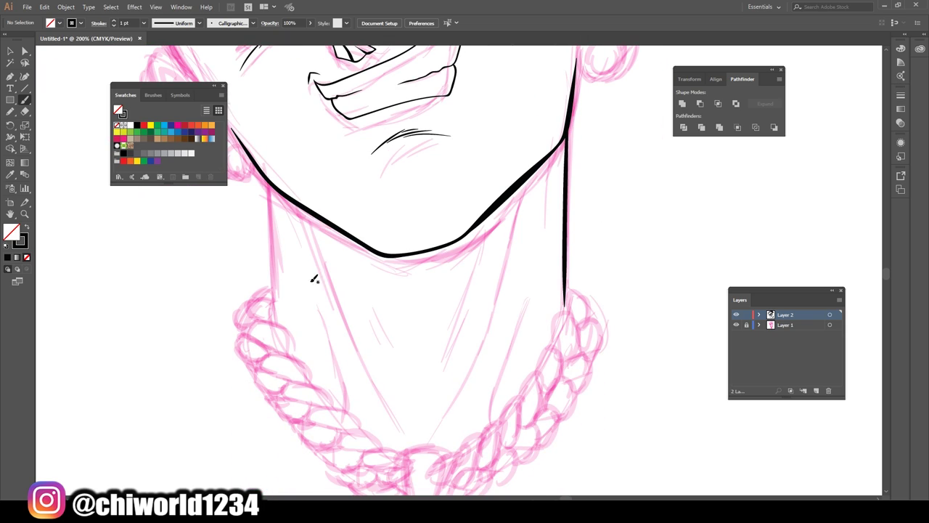
pyautogui.moveTo(274, 314); pyautogui.dragTo(261, 180)
pyautogui.hotkey('ctrl', 'z')
pyautogui.moveTo(276, 313); pyautogui.dragTo(268, 181)
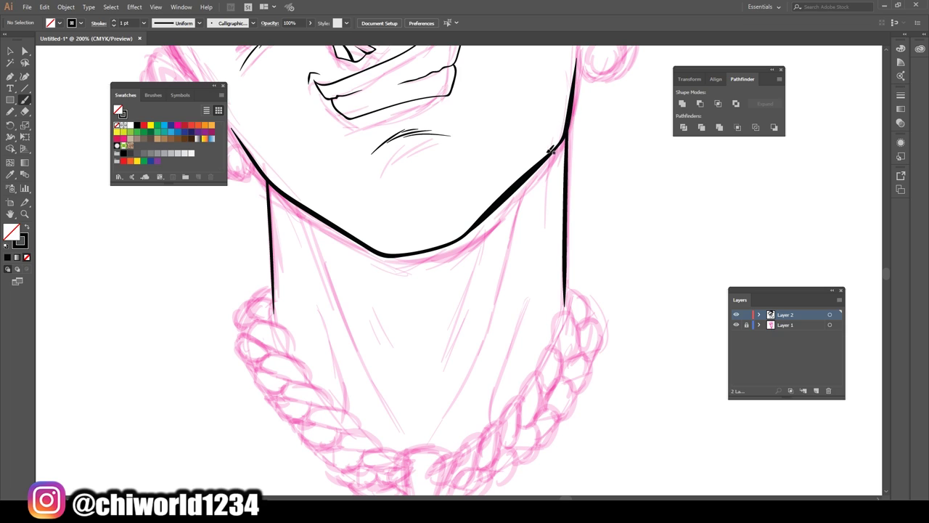
# Thicken the right jaw corner and ink the neck's long inner muscle lines down to the chain, with a short line on the right.
pyautogui.moveTo(570, 110)
pyautogui.mouseDown()
pyautogui.moveTo(472, 375)
pyautogui.moveTo(424, 442)
pyautogui.moveTo(479, 432)
pyautogui.moveTo(520, 318)
pyautogui.mouseUp()
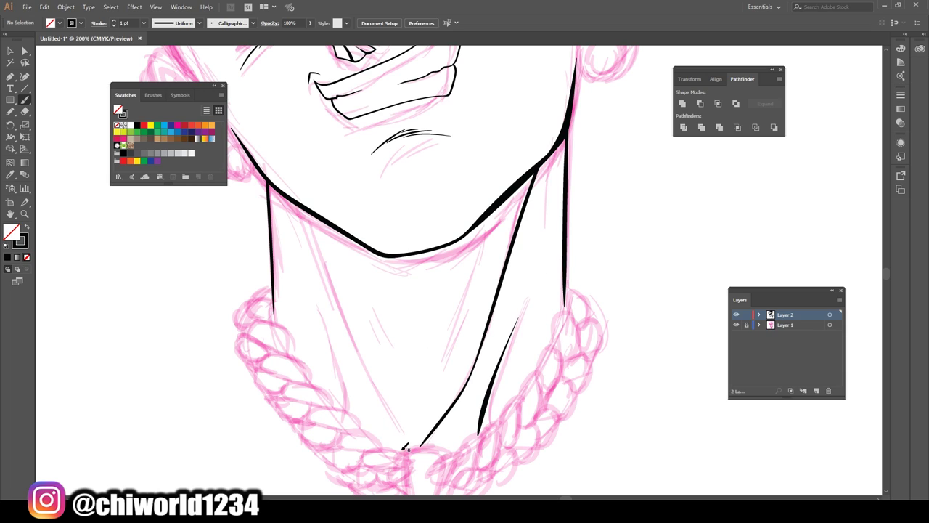
pyautogui.moveTo(406, 449); pyautogui.dragTo(285, 192)
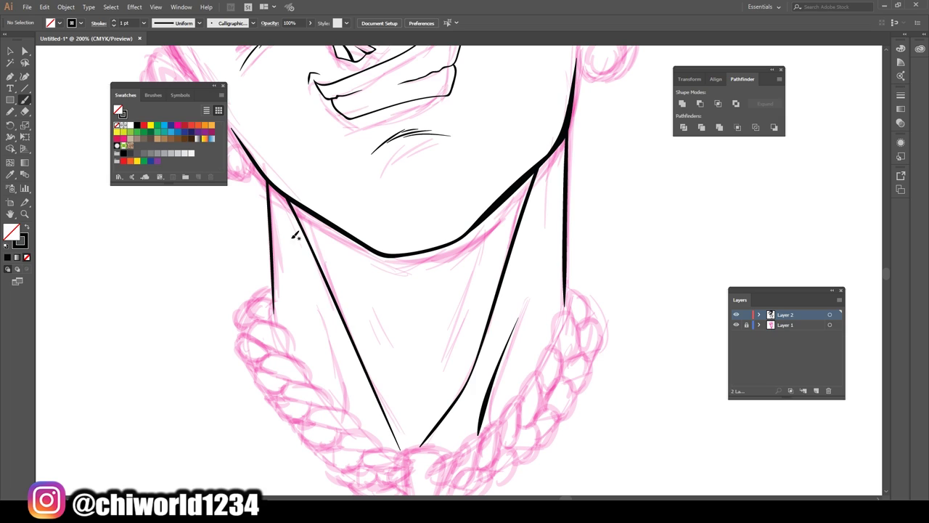
# Ink short tapered muscle and crease lines on both sides of the neck with the Paintbrush.
pyautogui.moveTo(349, 410); pyautogui.dragTo(312, 312)
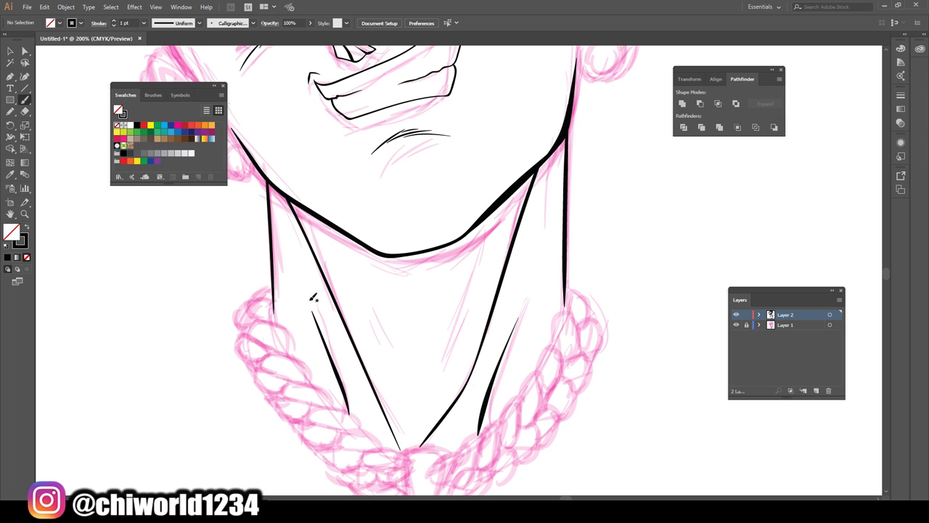
pyautogui.moveTo(442, 362); pyautogui.dragTo(471, 286)
pyautogui.moveTo(455, 318); pyautogui.dragTo(494, 212)
pyautogui.moveTo(377, 304); pyautogui.dragTo(351, 273)
# Toggle the sketch layer's visibility to examine the inked neck together with the whole head.
pyautogui.hotkey('ctrl', '-')
pyautogui.hotkey('ctrl', '-')
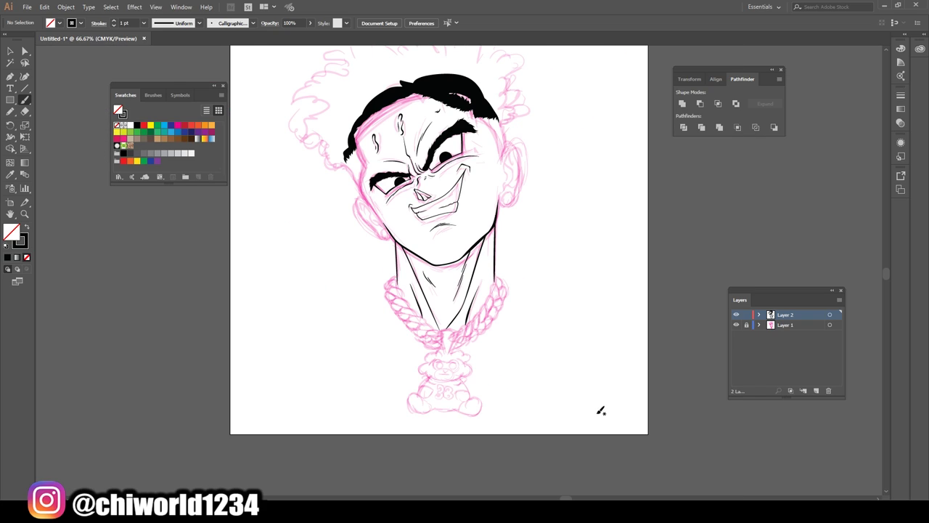
pyautogui.scroll(3, 604, 410)
pyautogui.click(744, 326)
pyautogui.hotkey('ctrl', '+')
pyautogui.hotkey('ctrl', '+')
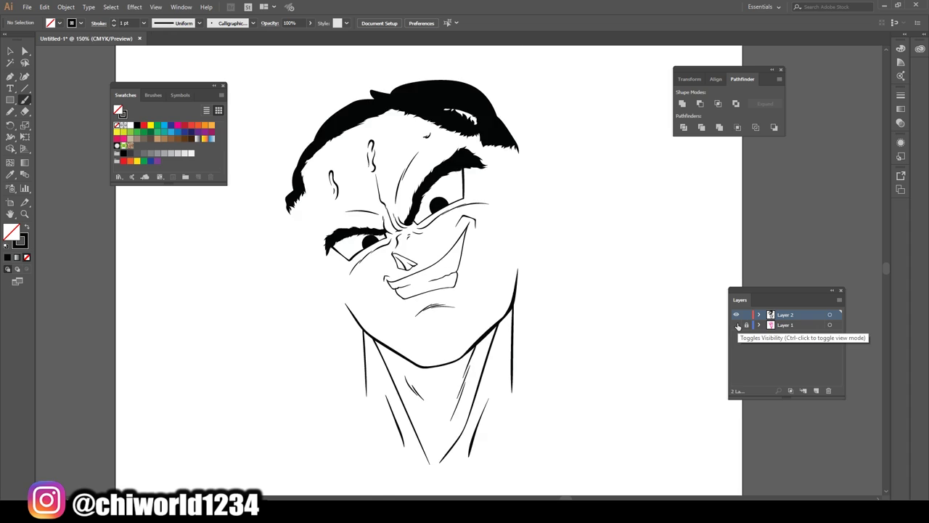
pyautogui.hscroll(-2, 636, 344)
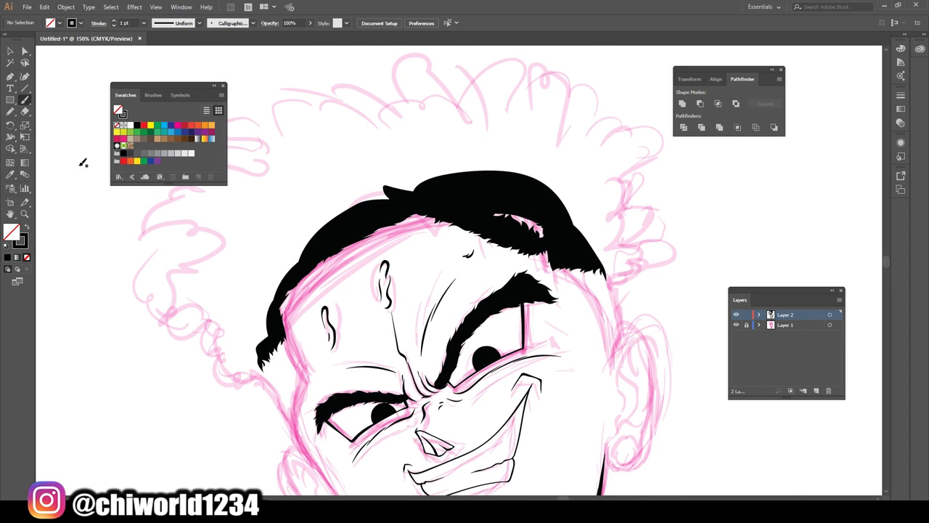
# With the Pencil tool, black fill and no stroke, draw spiky hair shapes over the head's upper right side.
pyautogui.click(11, 112)
pyautogui.click(27, 228)
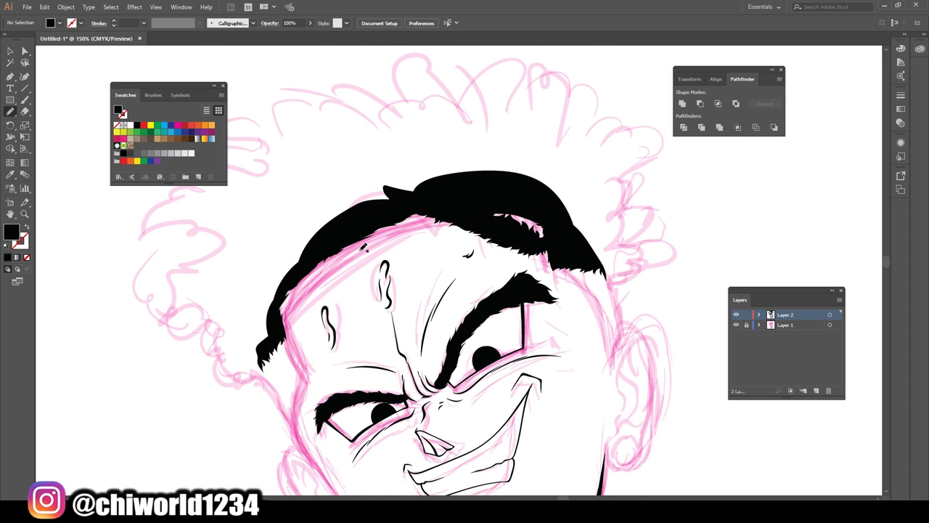
pyautogui.moveTo(601, 249); pyautogui.dragTo(612, 271)
pyautogui.moveTo(640, 242)
pyautogui.mouseDown()
pyautogui.moveTo(614, 233)
pyautogui.moveTo(625, 213)
pyautogui.moveTo(616, 180)
pyautogui.moveTo(599, 177)
pyautogui.moveTo(624, 148)
pyautogui.moveTo(603, 150)
pyautogui.moveTo(565, 196)
pyautogui.mouseUp()
pyautogui.moveTo(573, 159)
pyautogui.mouseDown()
pyautogui.moveTo(590, 108)
pyautogui.moveTo(570, 104)
pyautogui.moveTo(555, 82)
pyautogui.moveTo(494, 142)
pyautogui.moveTo(537, 187)
pyautogui.mouseUp()
pyautogui.moveTo(578, 105); pyautogui.dragTo(565, 98)
pyautogui.moveTo(555, 219); pyautogui.dragTo(556, 175)
pyautogui.moveTo(591, 160)
pyautogui.mouseDown()
pyautogui.moveTo(599, 130)
pyautogui.moveTo(572, 171)
pyautogui.mouseUp()
pyautogui.moveTo(528, 107)
pyautogui.mouseDown()
pyautogui.moveTo(544, 81)
pyautogui.moveTo(533, 69)
pyautogui.moveTo(504, 94)
pyautogui.moveTo(503, 77)
pyautogui.moveTo(427, 55)
pyautogui.moveTo(412, 68)
pyautogui.moveTo(366, 55)
pyautogui.moveTo(374, 79)
pyautogui.moveTo(336, 78)
pyautogui.moveTo(386, 154)
pyautogui.moveTo(473, 185)
pyautogui.moveTo(534, 123)
pyautogui.mouseUp()
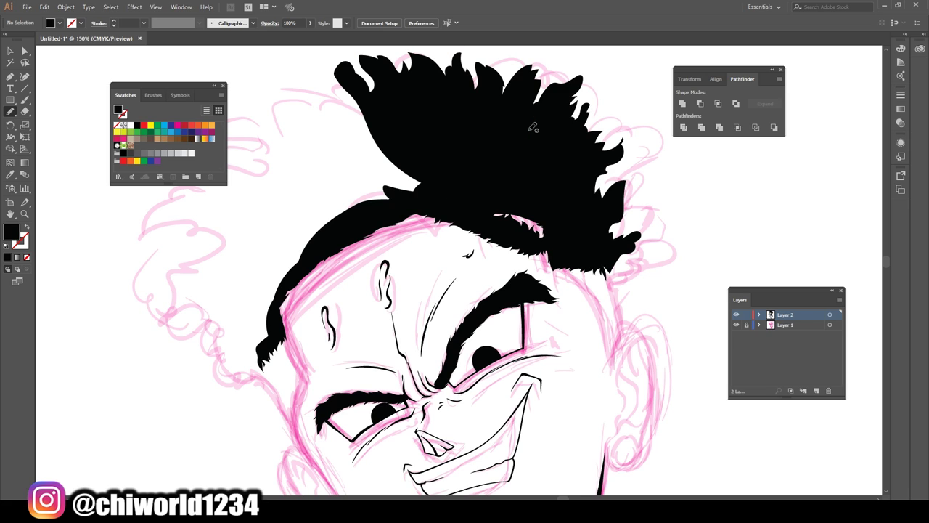
# Extend the filled black spiky hair across the crown to the sketch's upper left edge.
pyautogui.hotkey('ctrl', '-')
pyautogui.hotkey('ctrl', '-')
pyautogui.hotkey('ctrl', '-')
pyautogui.hotkey('ctrl', '-')
pyautogui.hotkey('ctrl', '+')
pyautogui.hotkey('ctrl', '+')
pyautogui.hotkey('ctrl', '+')
pyautogui.hotkey('ctrl', '+')
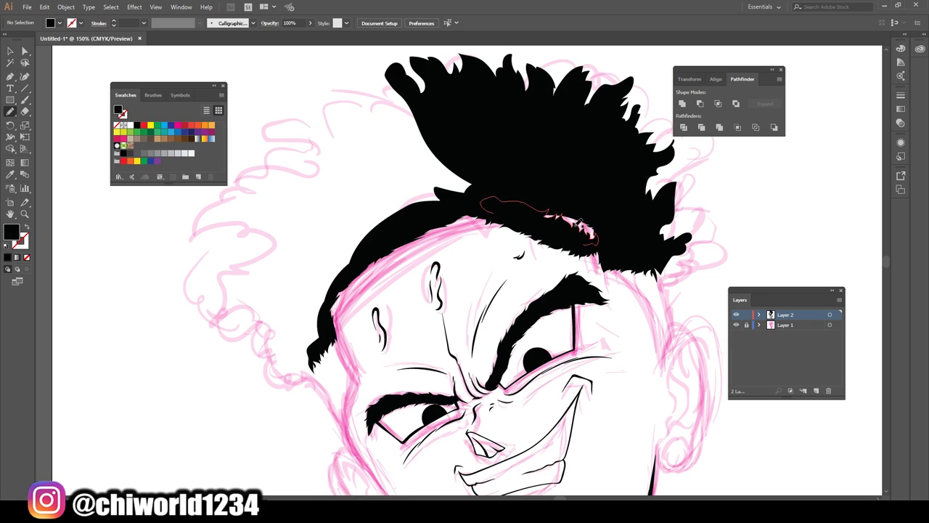
pyautogui.moveTo(397, 109)
pyautogui.mouseDown()
pyautogui.moveTo(293, 156)
pyautogui.moveTo(315, 172)
pyautogui.moveTo(265, 183)
pyautogui.moveTo(265, 193)
pyautogui.moveTo(286, 200)
pyautogui.moveTo(252, 210)
pyautogui.moveTo(269, 218)
pyautogui.moveTo(213, 243)
pyautogui.moveTo(233, 244)
pyautogui.moveTo(237, 257)
pyautogui.moveTo(264, 245)
pyautogui.moveTo(343, 261)
pyautogui.moveTo(413, 258)
pyautogui.moveTo(487, 201)
pyautogui.moveTo(411, 131)
pyautogui.mouseUp()
pyautogui.moveTo(287, 221)
pyautogui.mouseDown()
pyautogui.moveTo(236, 215)
pyautogui.moveTo(246, 200)
pyautogui.moveTo(290, 197)
pyautogui.mouseUp()
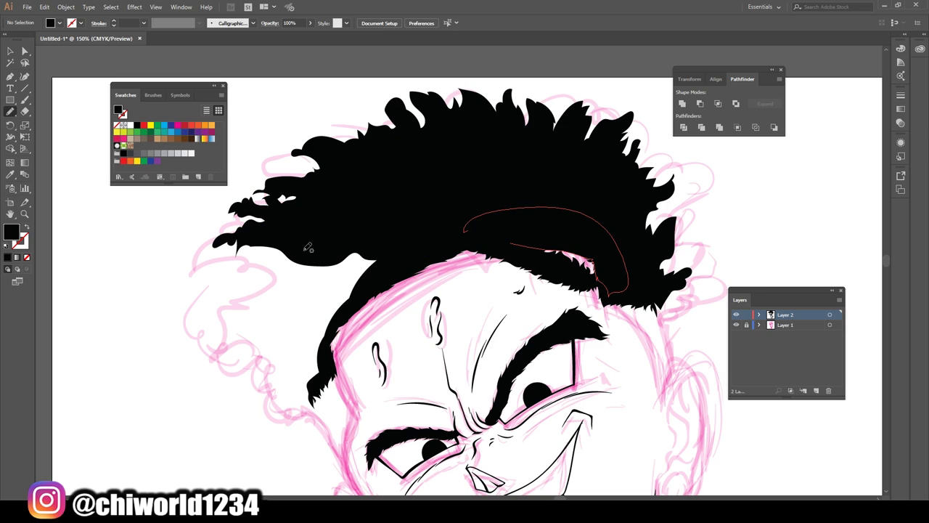
# Fill the left side of the hair with jagged black shapes down to the left hairline.
pyautogui.moveTo(303, 390)
pyautogui.mouseDown()
pyautogui.moveTo(256, 364)
pyautogui.moveTo(288, 345)
pyautogui.moveTo(226, 333)
pyautogui.moveTo(255, 285)
pyautogui.moveTo(228, 259)
pyautogui.moveTo(255, 233)
pyautogui.moveTo(366, 239)
pyautogui.moveTo(381, 261)
pyautogui.moveTo(323, 349)
pyautogui.moveTo(317, 379)
pyautogui.moveTo(305, 368)
pyautogui.moveTo(291, 386)
pyautogui.moveTo(273, 377)
pyautogui.moveTo(291, 344)
pyautogui.moveTo(254, 329)
pyautogui.mouseUp()
pyautogui.moveTo(246, 296)
pyautogui.mouseDown()
pyautogui.moveTo(235, 292)
pyautogui.moveTo(264, 279)
pyautogui.mouseUp()
pyautogui.moveTo(233, 315)
pyautogui.mouseDown()
pyautogui.moveTo(220, 308)
pyautogui.moveTo(264, 292)
pyautogui.mouseUp()
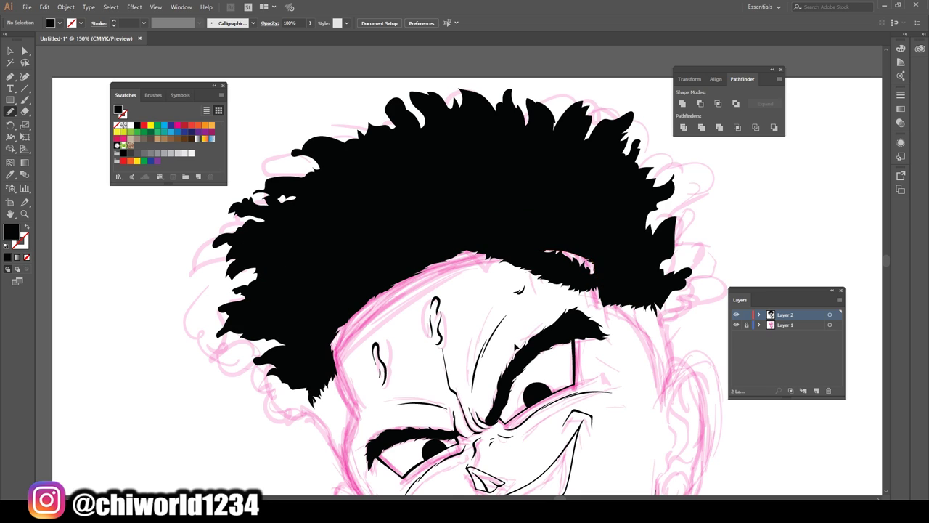
# Toggle the sketch layer's visibility to examine the filled hair on the whole head.
pyautogui.hotkey('ctrl', '-')
pyautogui.hotkey('ctrl', '-')
pyautogui.hotkey('ctrl', '-')
pyautogui.hscroll(1, 560, 347)
pyautogui.scroll(-2, 561, 343)
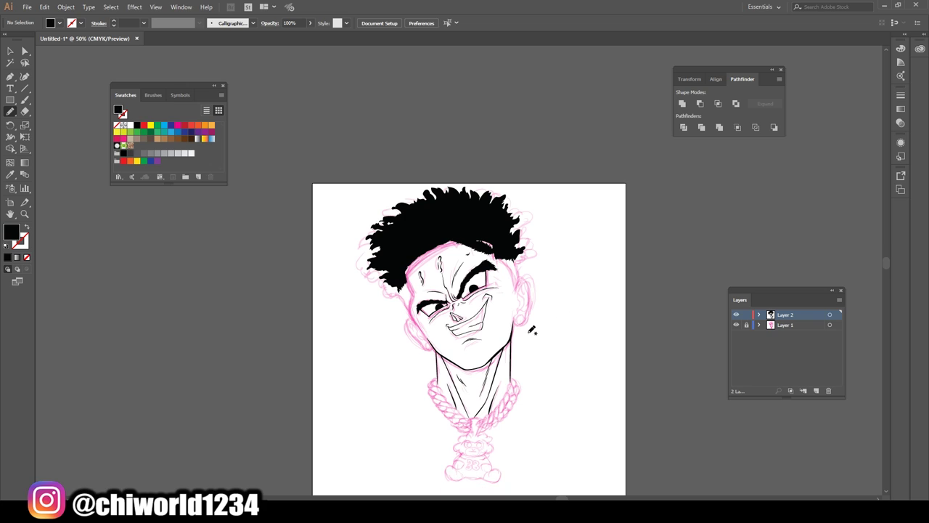
pyautogui.click(736, 325)
pyautogui.hotkey('ctrl', '-')
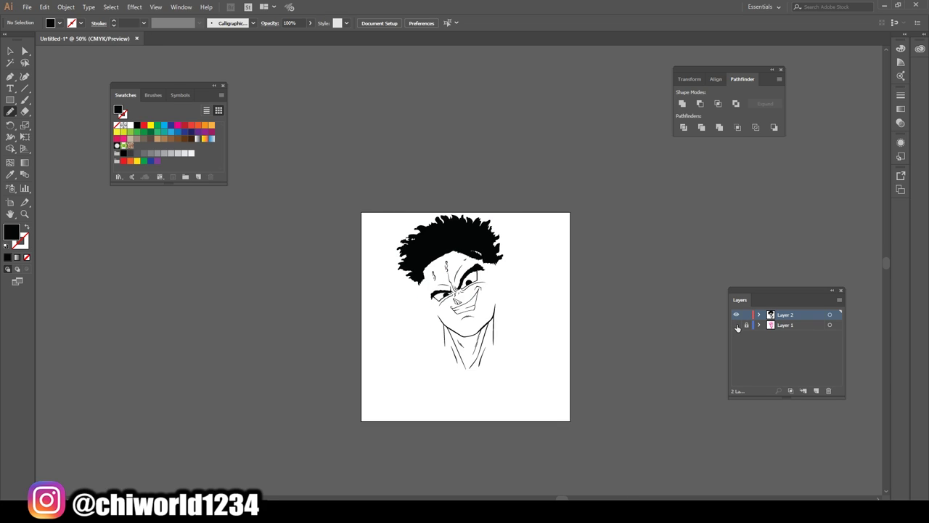
pyautogui.hotkey('ctrl', '+')
pyautogui.hotkey('ctrl', '+')
pyautogui.hotkey('ctrl', '+')
pyautogui.hotkey('ctrl', '+')
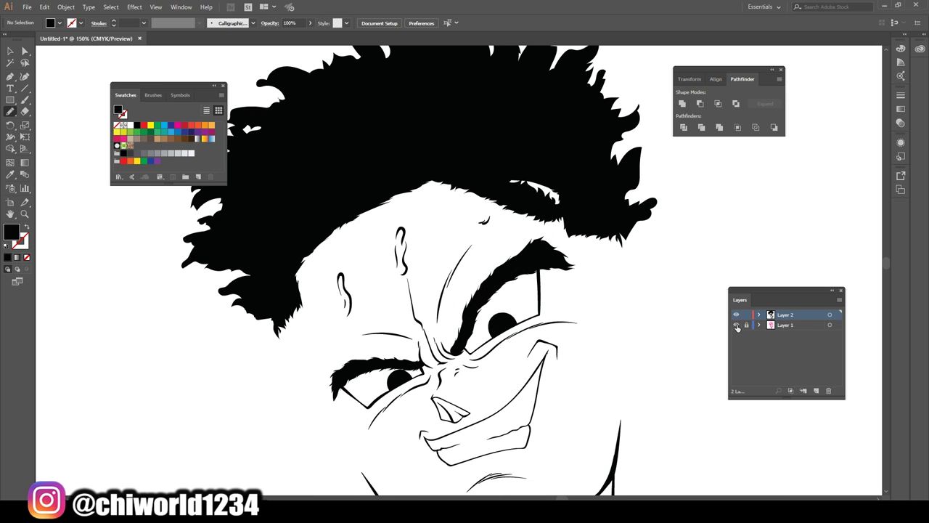
pyautogui.click(737, 326)
# Add black curly tufts with the Pencil along the hair's right edge, from near the ear up to the top.
pyautogui.hscroll(7, 680, 331)
pyautogui.hotkey('ctrl', '+')
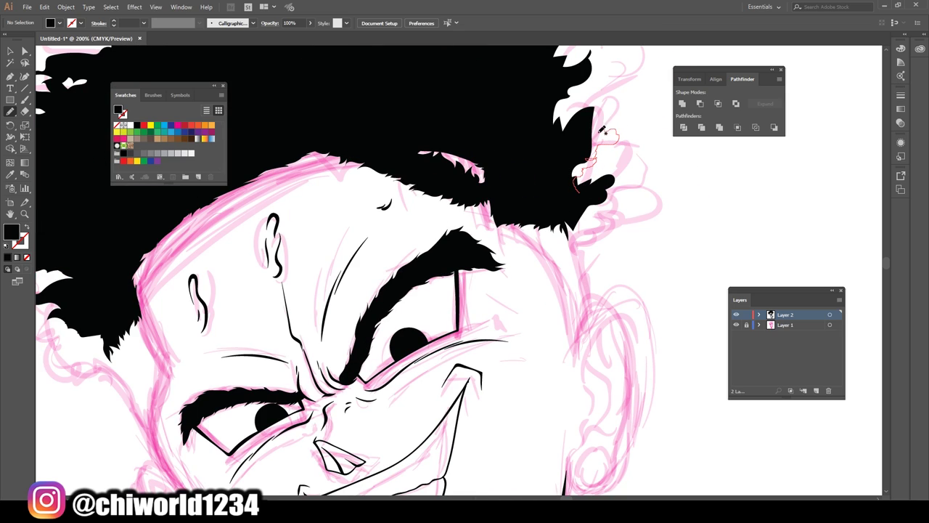
pyautogui.moveTo(603, 78)
pyautogui.mouseDown()
pyautogui.moveTo(574, 111)
pyautogui.moveTo(562, 154)
pyautogui.mouseUp()
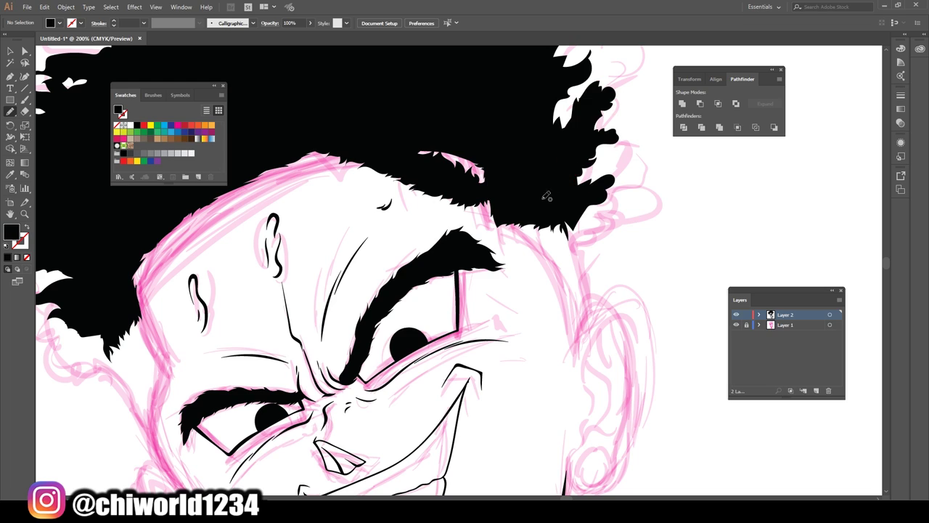
pyautogui.scroll(3, 541, 207)
pyautogui.moveTo(565, 242)
pyautogui.mouseDown()
pyautogui.moveTo(569, 225)
pyautogui.moveTo(556, 203)
pyautogui.moveTo(549, 219)
pyautogui.mouseUp()
pyautogui.moveTo(557, 180)
pyautogui.mouseDown()
pyautogui.moveTo(591, 167)
pyautogui.moveTo(600, 138)
pyautogui.moveTo(567, 145)
pyautogui.moveTo(542, 192)
pyautogui.mouseUp()
pyautogui.moveTo(551, 157)
pyautogui.mouseDown()
pyautogui.moveTo(571, 120)
pyautogui.moveTo(540, 132)
pyautogui.moveTo(530, 190)
pyautogui.moveTo(524, 180)
pyautogui.moveTo(545, 138)
pyautogui.moveTo(505, 147)
pyautogui.moveTo(471, 218)
pyautogui.moveTo(481, 128)
pyautogui.moveTo(433, 152)
pyautogui.moveTo(451, 233)
pyautogui.mouseUp()
pyautogui.scroll(3, 504, 223)
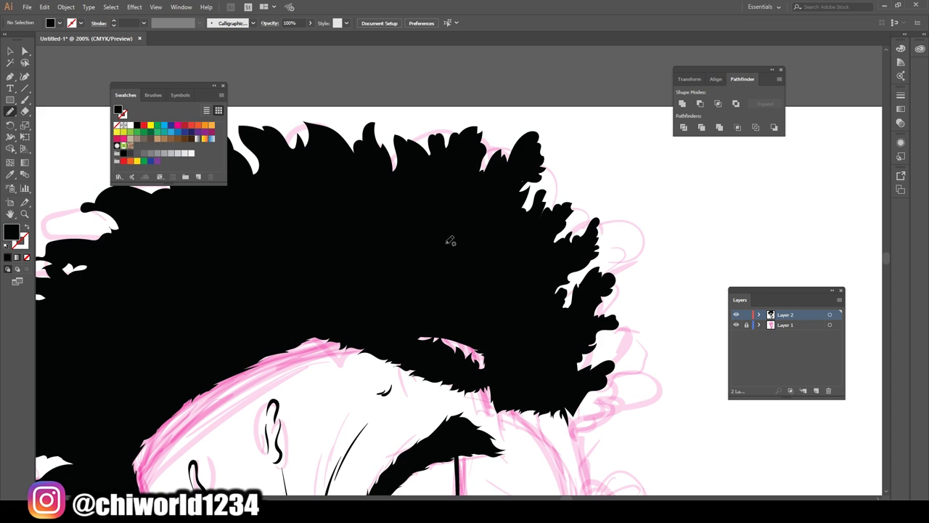
# Combine the overlapping black hair shapes with Pathfinder Merge and slightly reduce the hair's height from its upper edge.
pyautogui.scroll(-4, 599, 393)
pyautogui.scroll(2, 584, 374)
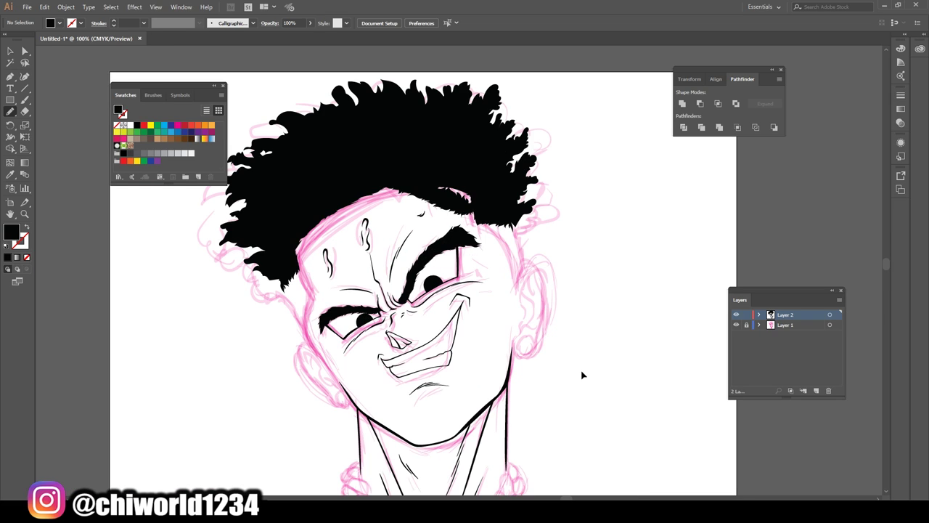
pyautogui.scroll(-1, 614, 363)
pyautogui.scroll(1, 609, 357)
pyautogui.scroll(-2, 610, 356)
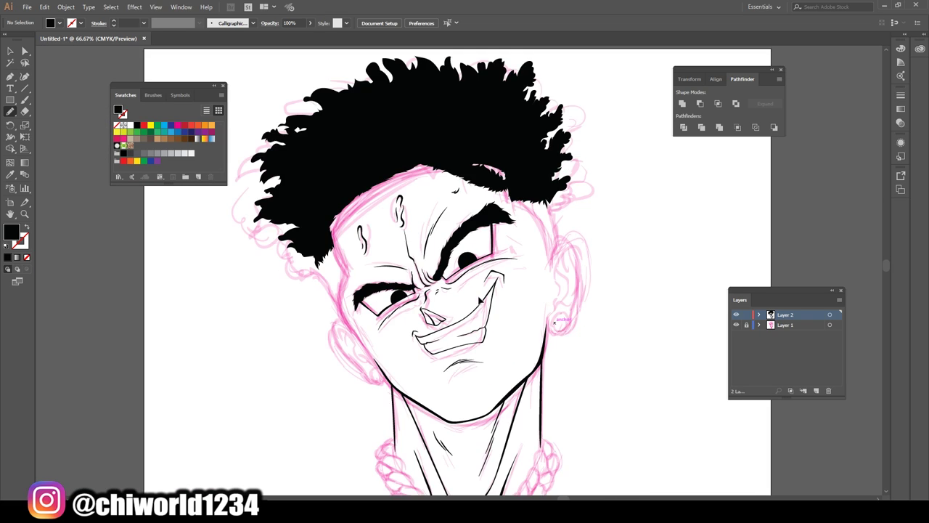
pyautogui.press('v')
pyautogui.moveTo(366, 156); pyautogui.dragTo(585, 215)
pyautogui.click(65, 7)
pyautogui.click(95, 111)
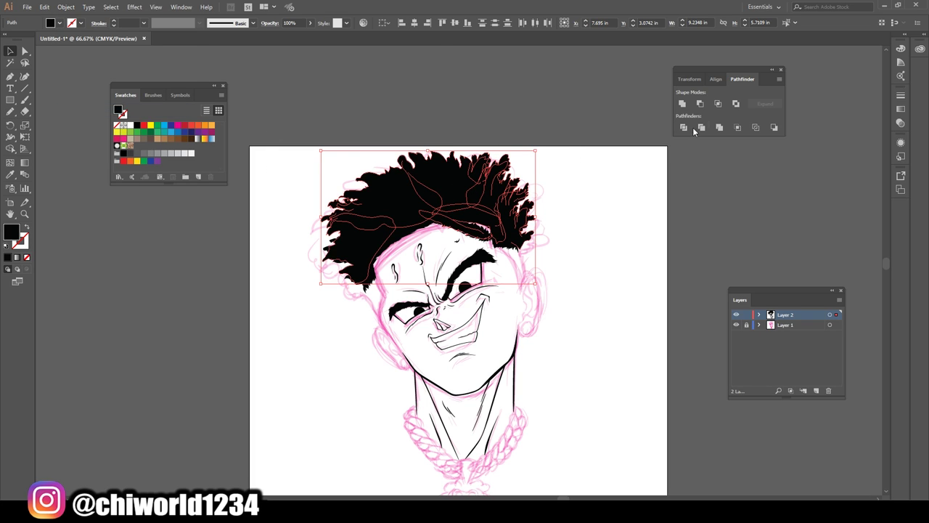
pyautogui.click(719, 128)
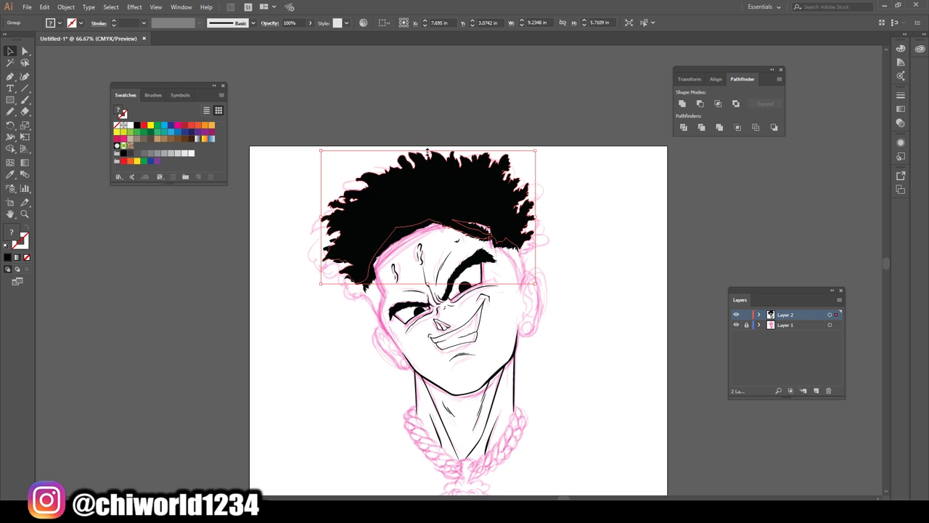
pyautogui.moveTo(427, 152); pyautogui.dragTo(428, 159)
pyautogui.click(630, 328)
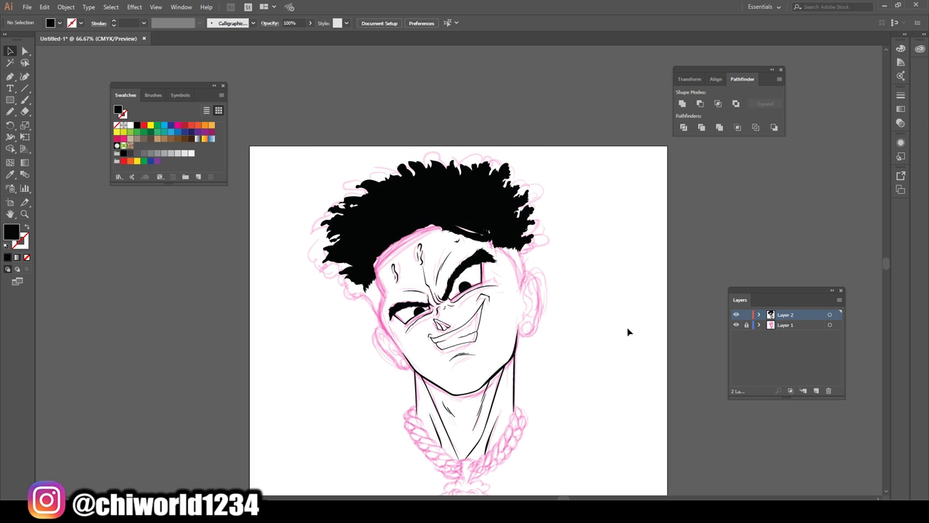
# Ink the right ear's lobe and outer contour with the Paintbrush.
pyautogui.hotkey('ctrl', '+')
pyautogui.hotkey('ctrl', '+')
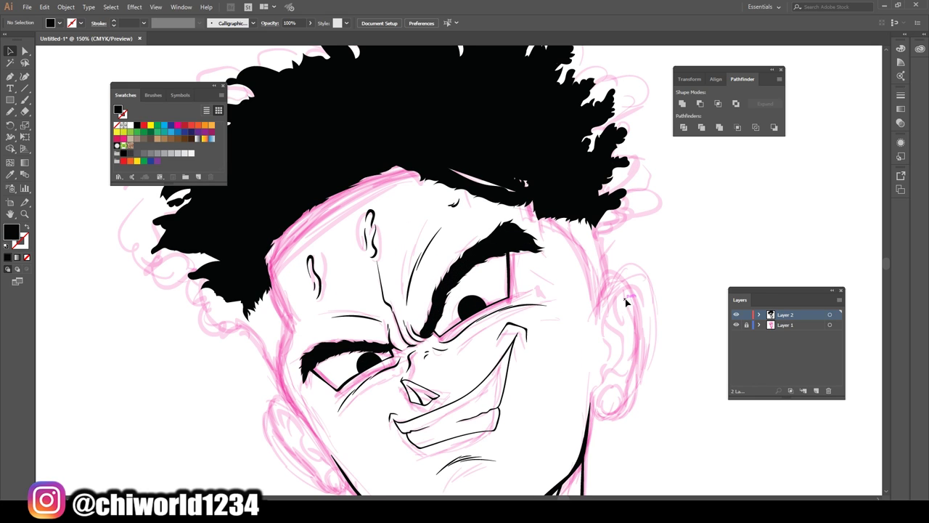
pyautogui.scroll(-3, 626, 302)
pyautogui.scroll(-2, 567, 287)
pyautogui.scroll(1, 568, 287)
pyautogui.scroll(3, 567, 287)
pyautogui.hscroll(1, 568, 287)
pyautogui.press('b')
pyautogui.press('b')
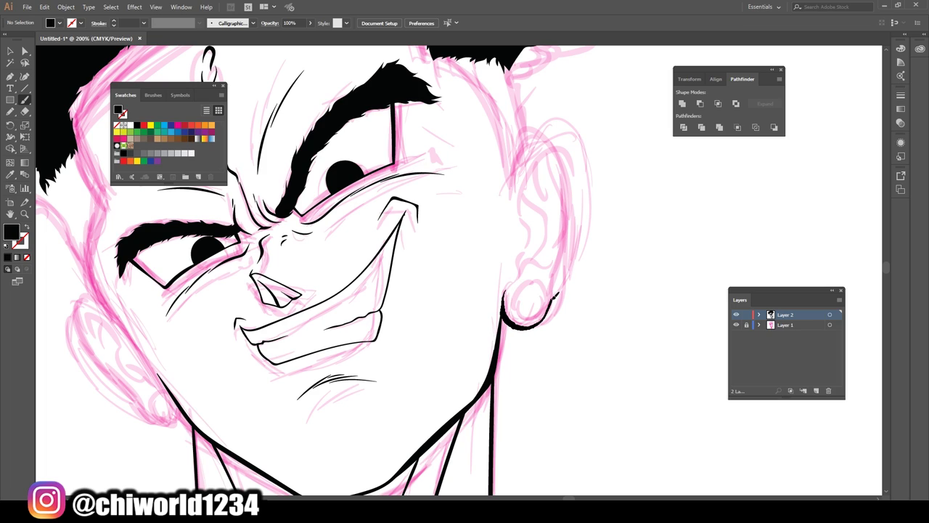
pyautogui.moveTo(570, 251)
pyautogui.mouseDown()
pyautogui.moveTo(585, 197)
pyautogui.moveTo(582, 135)
pyautogui.moveTo(555, 110)
pyautogui.moveTo(530, 124)
pyautogui.moveTo(512, 163)
pyautogui.mouseUp()
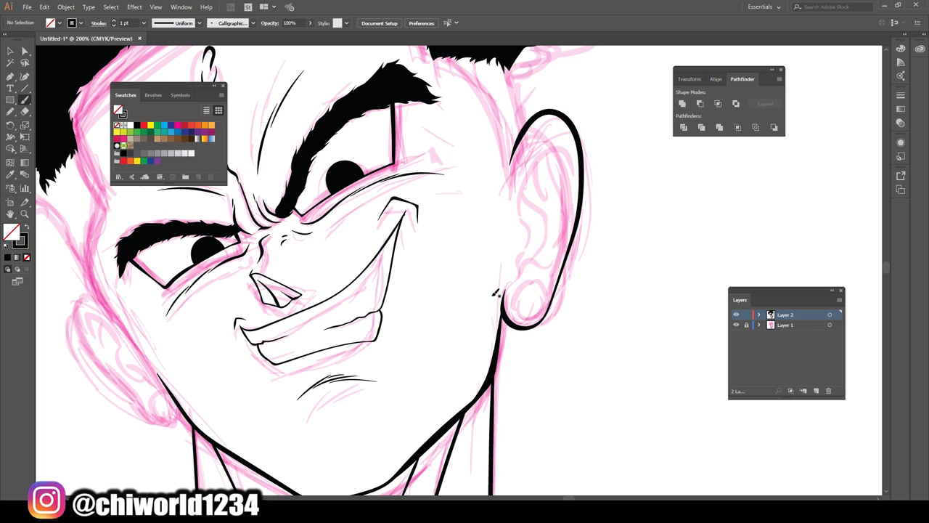
# Undo the last right ear stroke and redraw the ear's outer contour.
pyautogui.scroll(-3, 494, 296)
pyautogui.scroll(4, 494, 296)
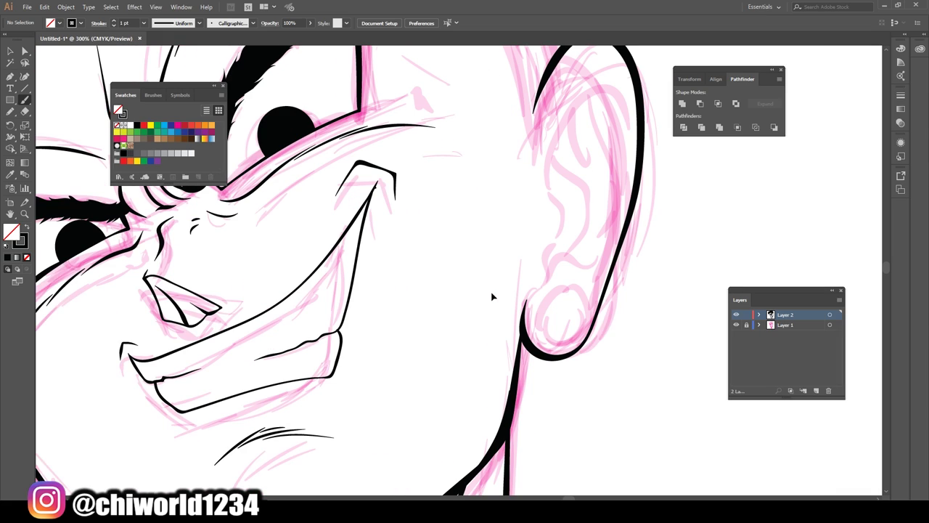
pyautogui.scroll(2, 495, 291)
pyautogui.hscroll(1, 495, 291)
pyautogui.hotkey('ctrl', 'z')
pyautogui.moveTo(500, 185)
pyautogui.mouseDown()
pyautogui.moveTo(541, 115)
pyautogui.moveTo(578, 107)
pyautogui.moveTo(605, 150)
pyautogui.moveTo(589, 270)
pyautogui.moveTo(562, 370)
pyautogui.moveTo(533, 398)
pyautogui.moveTo(504, 394)
pyautogui.moveTo(496, 338)
pyautogui.mouseUp()
pyautogui.scroll(-3, 624, 375)
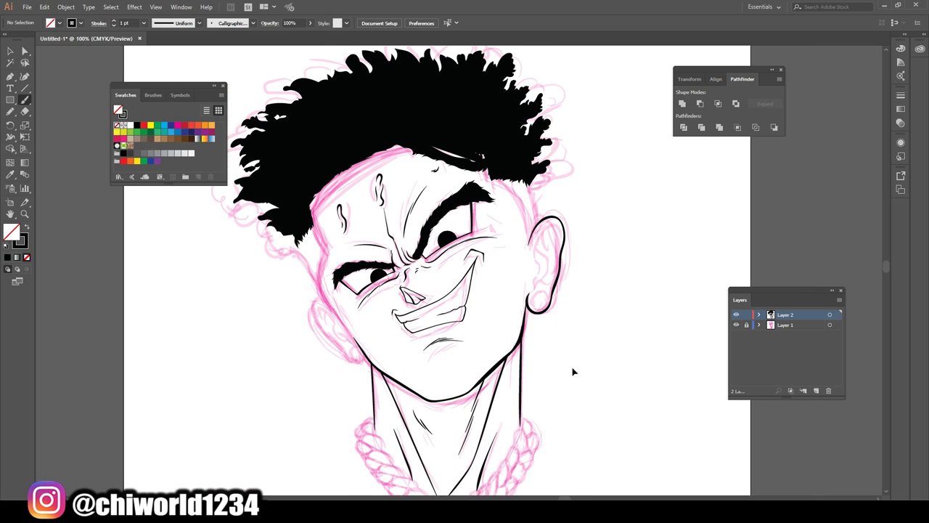
# Ink the left ear's outer contour down to the jawline with the Paintbrush.
pyautogui.scroll(1, 578, 370)
pyautogui.scroll(1, 587, 363)
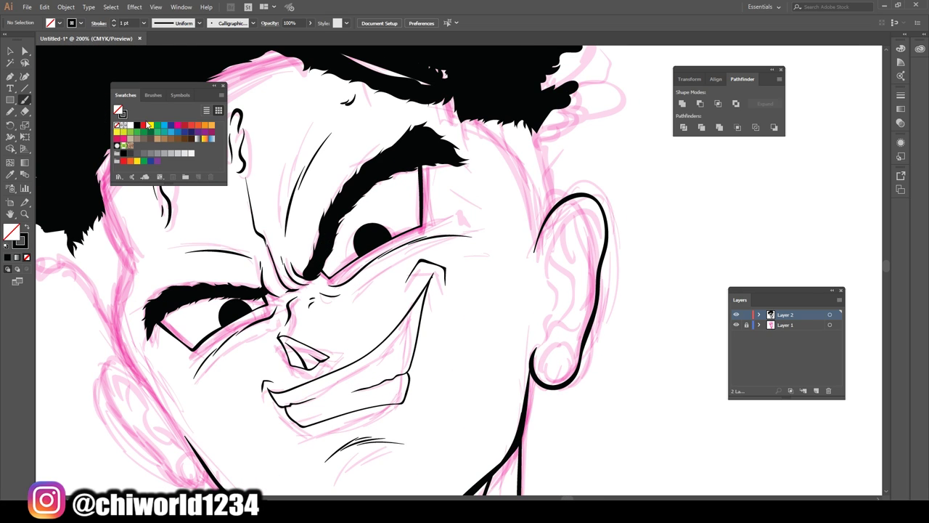
pyautogui.moveTo(220, 338); pyautogui.dragTo(349, 232)
pyautogui.scroll(1, 349, 272)
pyautogui.moveTo(143, 271)
pyautogui.mouseDown()
pyautogui.moveTo(118, 259)
pyautogui.moveTo(103, 277)
pyautogui.moveTo(115, 312)
pyautogui.moveTo(197, 417)
pyautogui.moveTo(249, 421)
pyautogui.mouseUp()
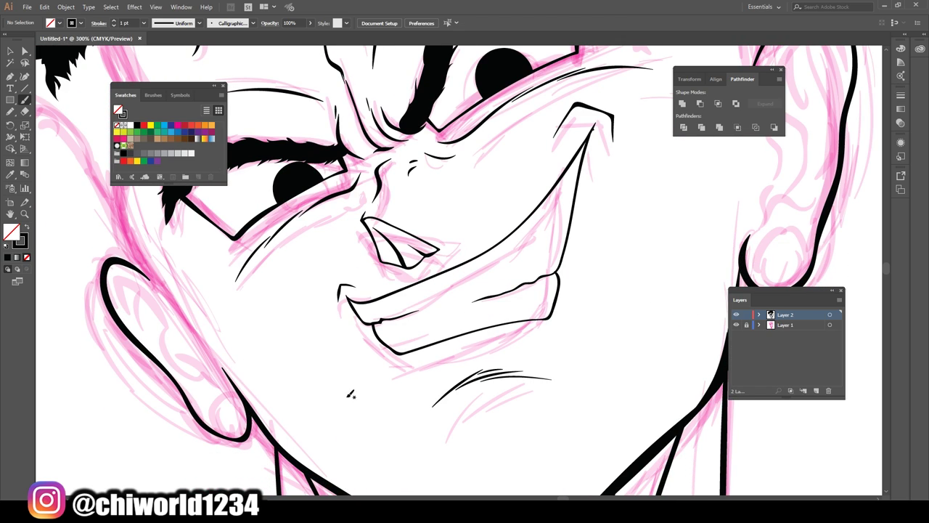
# Ink the sides of the head, connecting the hair to the top of the right and left ears.
pyautogui.scroll(-4, 600, 444)
pyautogui.scroll(2, 614, 418)
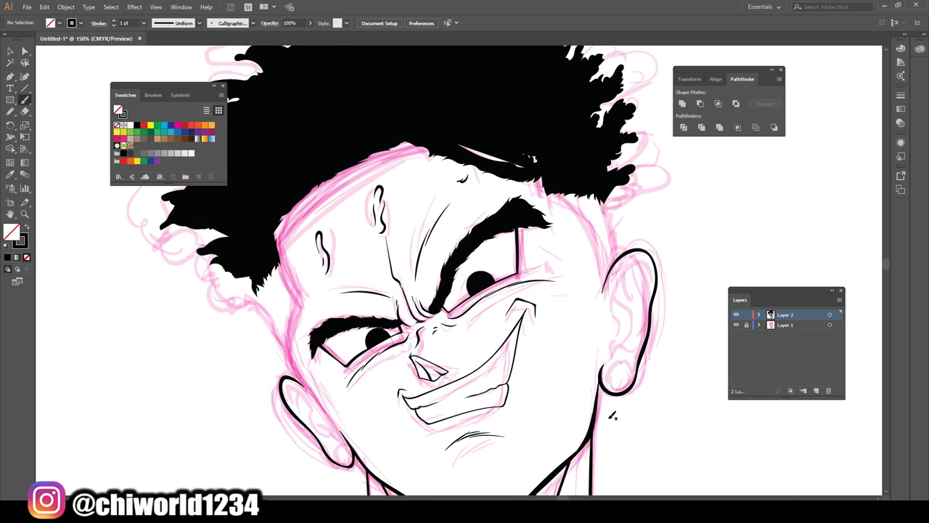
pyautogui.scroll(1, 613, 418)
pyautogui.moveTo(672, 270); pyautogui.dragTo(654, 186)
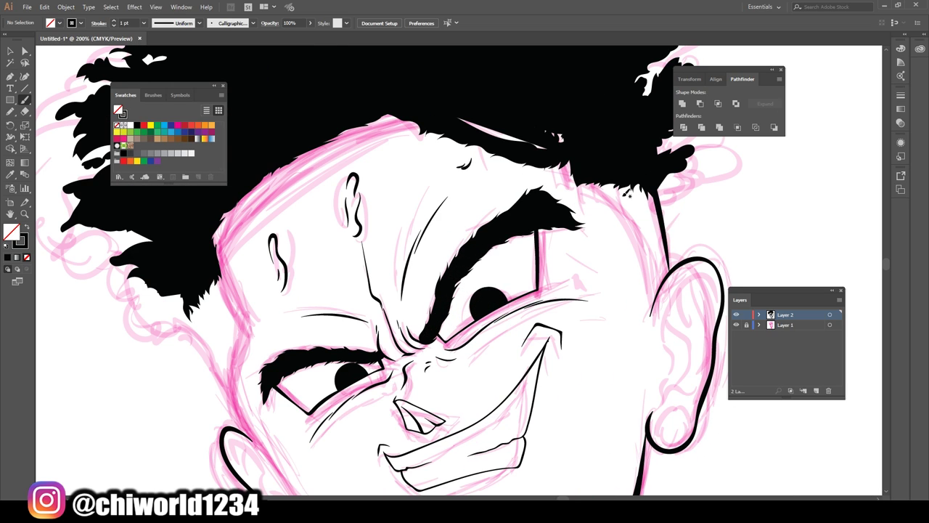
pyautogui.scroll(-2, 238, 388)
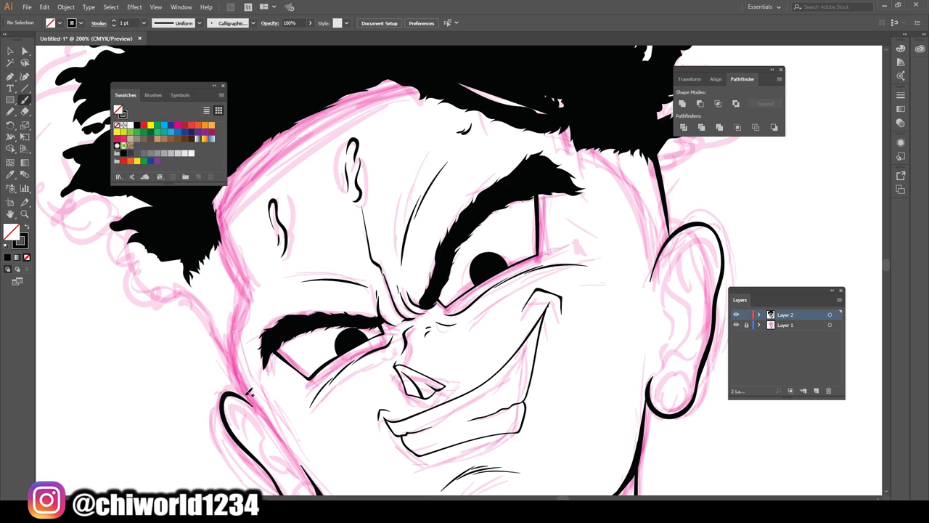
pyautogui.moveTo(239, 387); pyautogui.dragTo(146, 247)
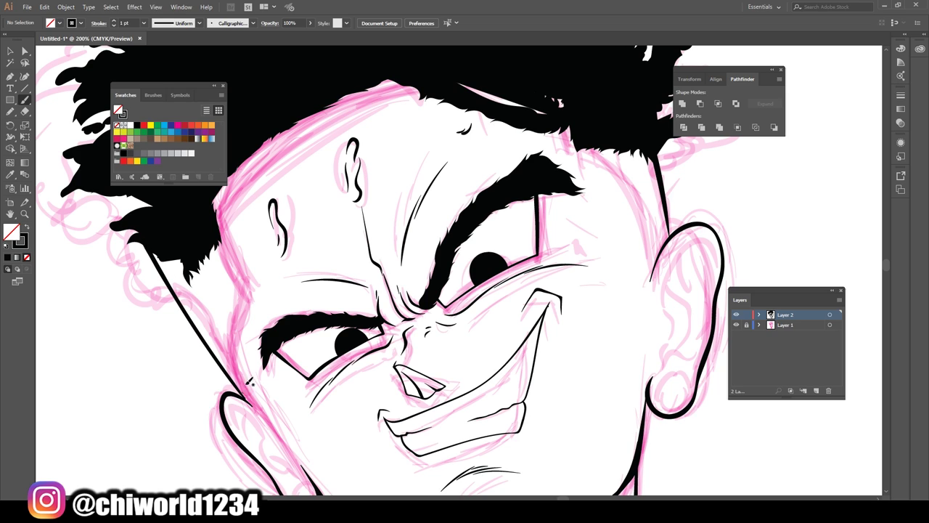
# Hide the sketch layer and examine the inked hair, ears and head sides on their own.
pyautogui.hotkey('ctrl', '1')
pyautogui.hscroll(-3, 446, 411)
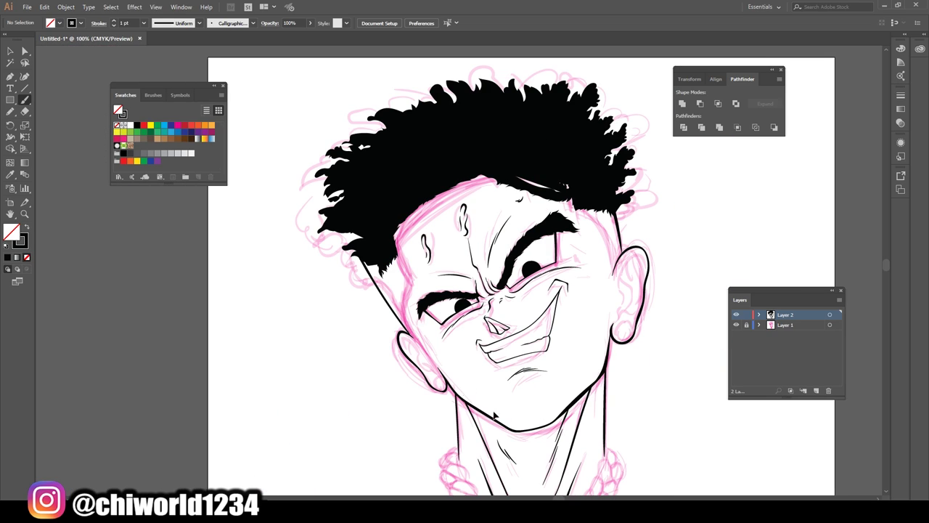
pyautogui.click(736, 325)
pyautogui.hotkey('ctrl', '-')
pyautogui.hotkey('ctrl', '-')
pyautogui.hotkey('ctrl', '+')
pyautogui.hotkey('ctrl', '+')
pyautogui.hotkey('ctrl', '+')
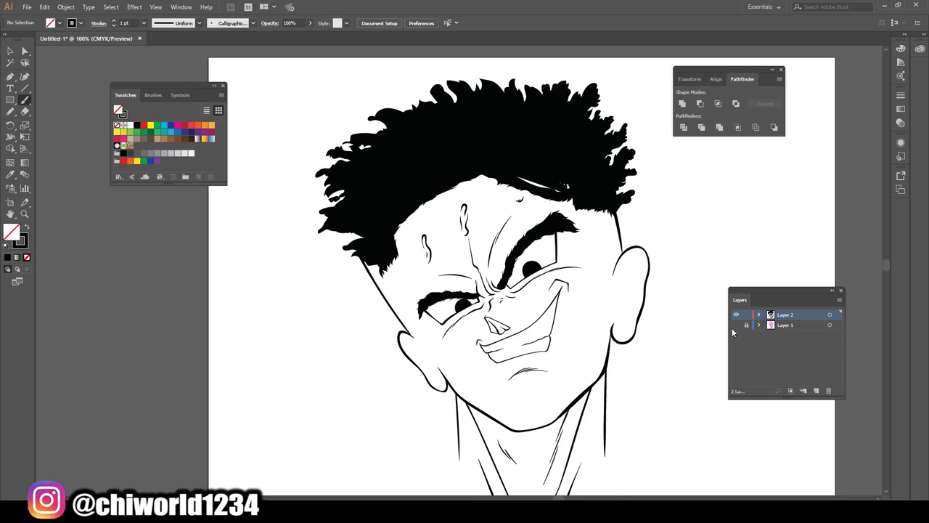
# Draw a solid black jagged hair shape with the Pencil tool, black fill and no stroke, extending the hair down toward the left ear.
pyautogui.click(10, 112)
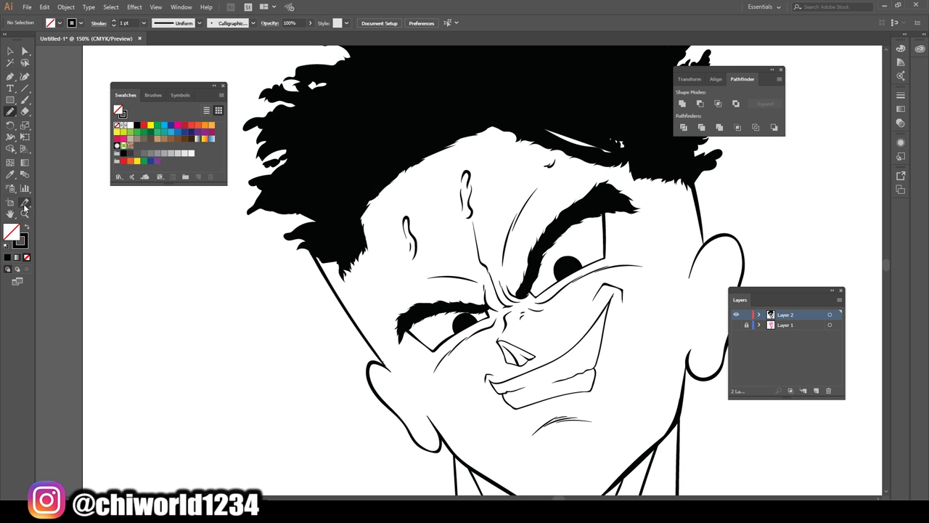
pyautogui.click(27, 227)
pyautogui.scroll(3, 100, 233)
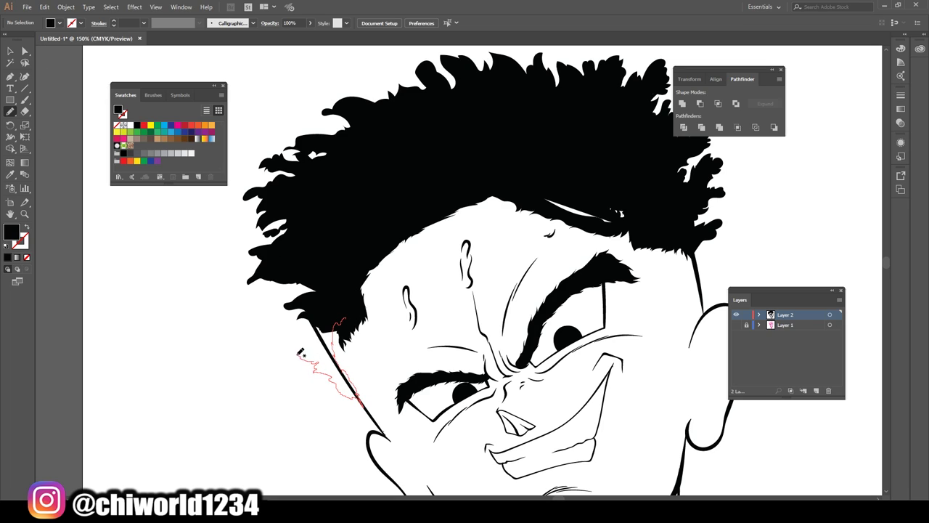
pyautogui.moveTo(281, 302)
pyautogui.mouseDown()
pyautogui.moveTo(327, 278)
pyautogui.moveTo(285, 294)
pyautogui.moveTo(322, 269)
pyautogui.moveTo(283, 294)
pyautogui.mouseUp()
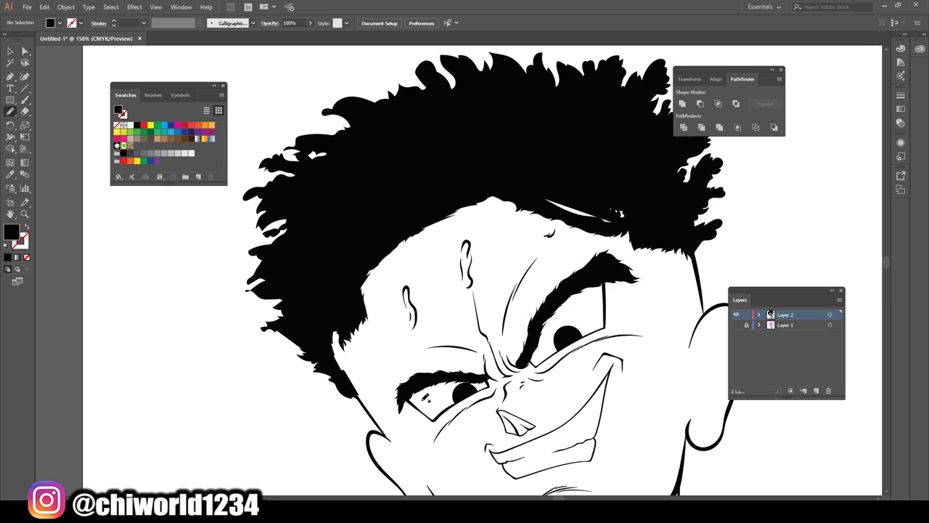
pyautogui.hotkey('ctrl', '-')
pyautogui.hotkey('ctrl', '-')
pyautogui.hotkey('ctrl', '-')
pyautogui.hotkey('ctrl', '+')
pyautogui.hotkey('ctrl', '+')
pyautogui.hotkey('ctrl', '+')
pyautogui.hscroll(1, 520, 378)
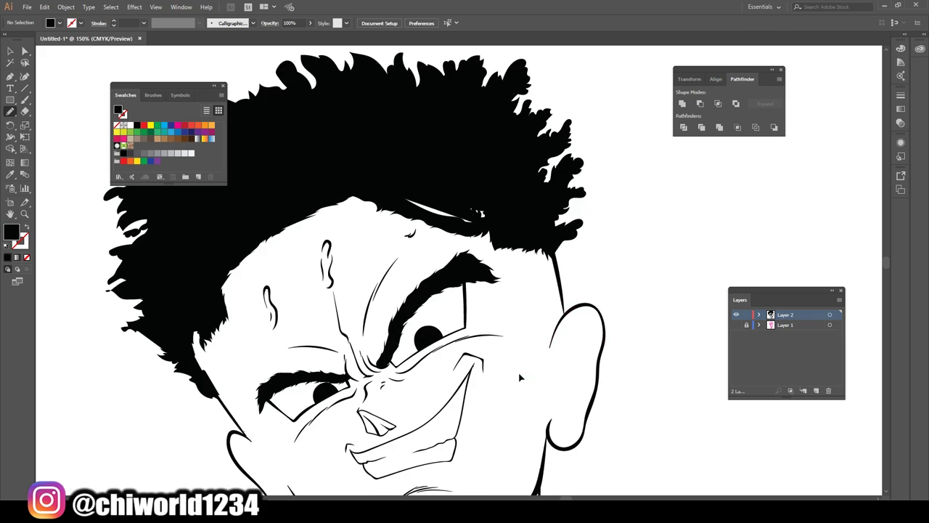
# Fill the left sideburn solid black down to the ear with a smooth, curved inner hairline.
pyautogui.hscroll(-3, 520, 378)
pyautogui.scroll(-2, 509, 377)
pyautogui.hotkey('ctrl', '+')
pyautogui.scroll(2, 475, 374)
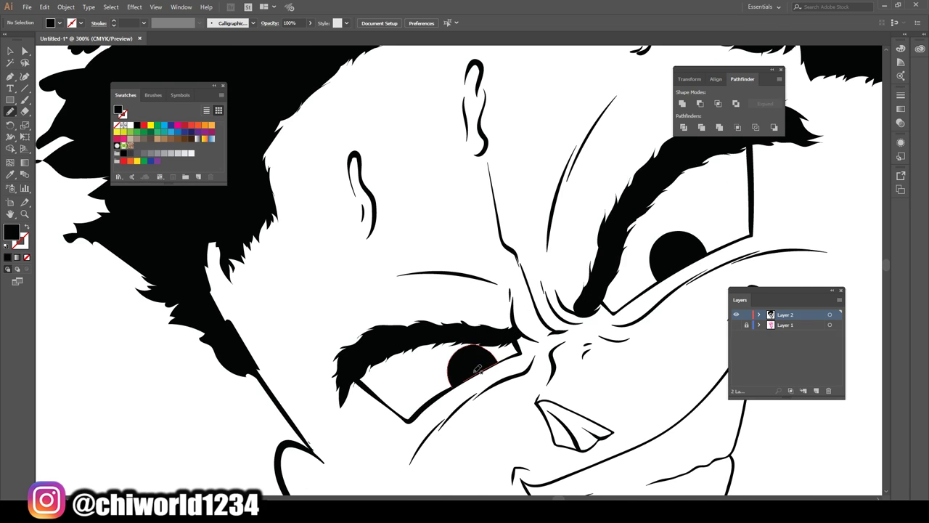
pyautogui.moveTo(240, 348); pyautogui.dragTo(322, 456)
pyautogui.moveTo(280, 342); pyautogui.dragTo(286, 273)
pyautogui.moveTo(297, 236)
pyautogui.mouseDown()
pyautogui.moveTo(270, 179)
pyautogui.moveTo(202, 228)
pyautogui.moveTo(279, 394)
pyautogui.mouseUp()
pyautogui.hotkey('ctrl', 'z')
pyautogui.moveTo(231, 336)
pyautogui.mouseDown()
pyautogui.moveTo(328, 463)
pyautogui.moveTo(297, 388)
pyautogui.moveTo(298, 318)
pyautogui.moveTo(314, 275)
pyautogui.moveTo(248, 151)
pyautogui.moveTo(196, 270)
pyautogui.moveTo(241, 343)
pyautogui.mouseUp()
pyautogui.scroll(-4, 496, 431)
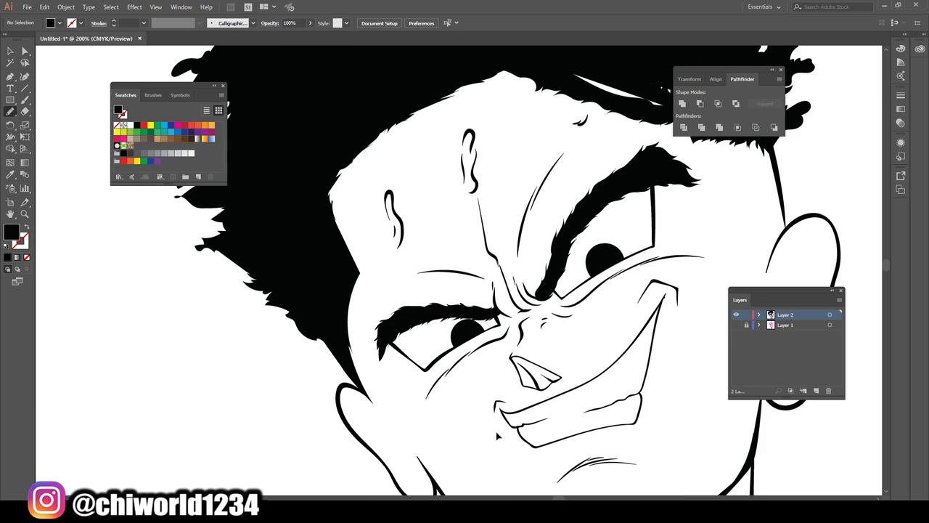
# Draw a filled black right sideburn with a curved inner edge, joining the hair to the right ear.
pyautogui.scroll(1, 509, 395)
pyautogui.scroll(3, 511, 385)
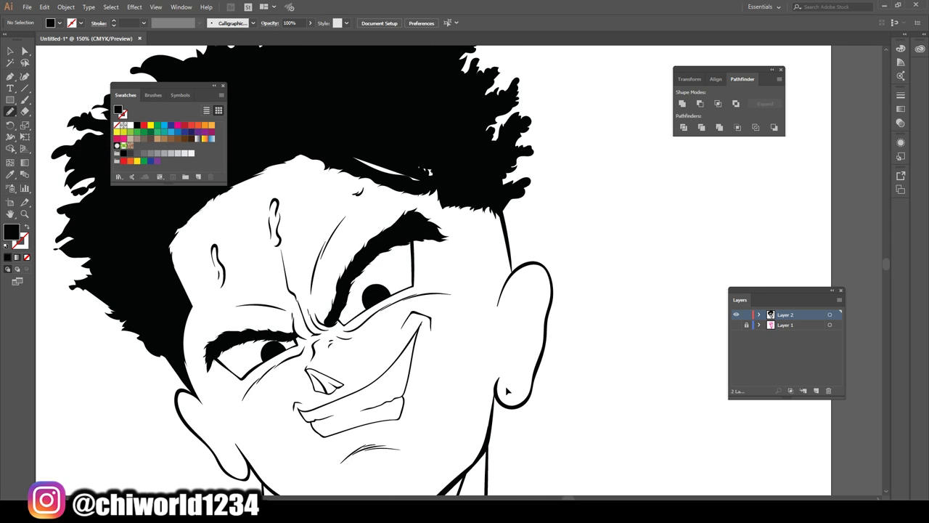
pyautogui.moveTo(482, 185); pyautogui.dragTo(500, 275)
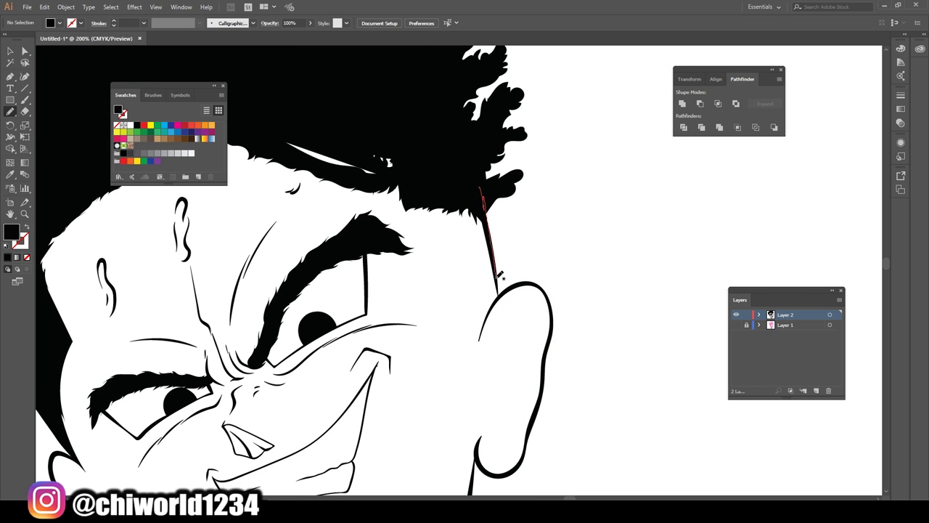
pyautogui.moveTo(472, 366)
pyautogui.mouseDown()
pyautogui.moveTo(439, 220)
pyautogui.moveTo(409, 208)
pyautogui.mouseUp()
pyautogui.hotkey('ctrl', '-')
pyautogui.hotkey('ctrl', '-')
pyautogui.hotkey('ctrl', '-')
pyautogui.hotkey('ctrl', '-')
pyautogui.hotkey('ctrl', '=')
pyautogui.hotkey('ctrl', '=')
pyautogui.hotkey('ctrl', '=')
pyautogui.hotkey('ctrl', '=')
pyautogui.scroll(1, 545, 391)
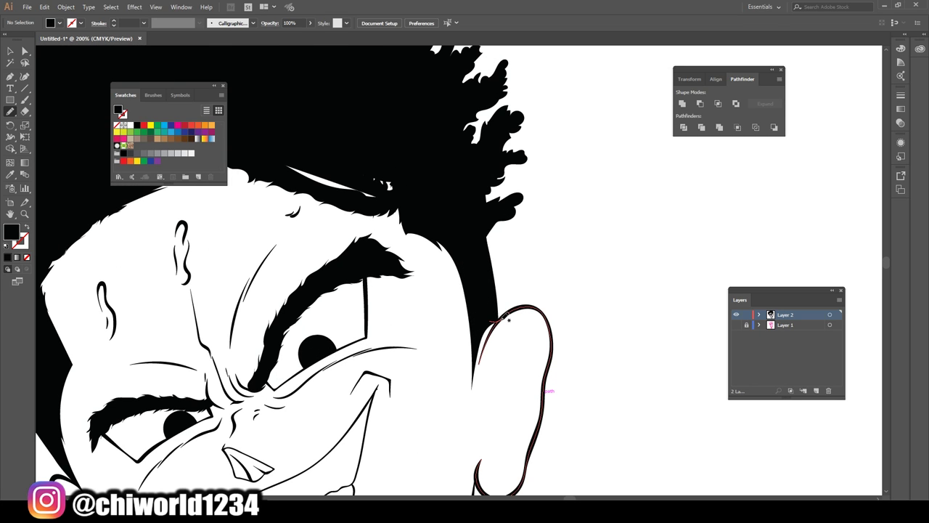
# Add filled black hair tufts along the outer edge of the hair just above the right ear.
pyautogui.moveTo(515, 266)
pyautogui.mouseDown()
pyautogui.moveTo(489, 260)
pyautogui.moveTo(485, 301)
pyautogui.moveTo(479, 235)
pyautogui.moveTo(487, 271)
pyautogui.mouseUp()
pyautogui.moveTo(482, 236)
pyautogui.mouseDown()
pyautogui.moveTo(533, 210)
pyautogui.moveTo(487, 217)
pyautogui.moveTo(489, 255)
pyautogui.moveTo(476, 219)
pyautogui.moveTo(522, 199)
pyautogui.moveTo(552, 152)
pyautogui.moveTo(459, 207)
pyautogui.moveTo(491, 198)
pyautogui.mouseUp()
pyautogui.moveTo(486, 203)
pyautogui.mouseDown()
pyautogui.moveTo(498, 170)
pyautogui.moveTo(538, 150)
pyautogui.moveTo(500, 155)
pyautogui.moveTo(494, 176)
pyautogui.mouseUp()
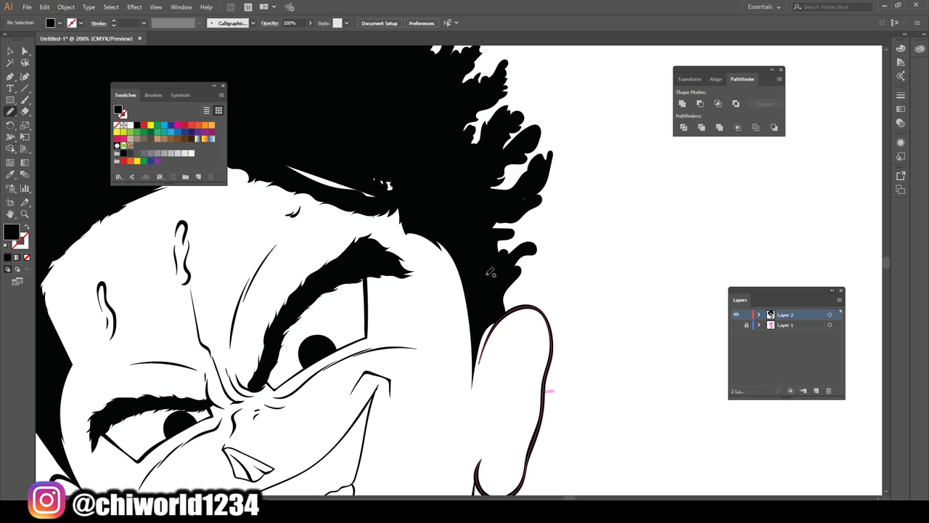
pyautogui.hotkey('ctrl', '-')
pyautogui.hotkey('ctrl', '-')
pyautogui.hotkey('ctrl', '-')
pyautogui.hotkey('ctrl', '-')
pyautogui.hscroll(-1, 549, 273)
# Draw longer black hair tufts along the upper right side of the hair.
pyautogui.hotkey('ctrl', '+')
pyautogui.hotkey('ctrl', '+')
pyautogui.hotkey('ctrl', '+')
pyautogui.scroll(3, 548, 272)
pyautogui.moveTo(476, 229)
pyautogui.mouseDown()
pyautogui.moveTo(514, 226)
pyautogui.moveTo(564, 196)
pyautogui.moveTo(479, 218)
pyautogui.moveTo(531, 145)
pyautogui.moveTo(465, 181)
pyautogui.moveTo(485, 194)
pyautogui.mouseUp()
pyautogui.moveTo(473, 154)
pyautogui.mouseDown()
pyautogui.moveTo(538, 116)
pyautogui.moveTo(472, 187)
pyautogui.mouseUp()
pyautogui.moveTo(532, 183); pyautogui.dragTo(494, 196)
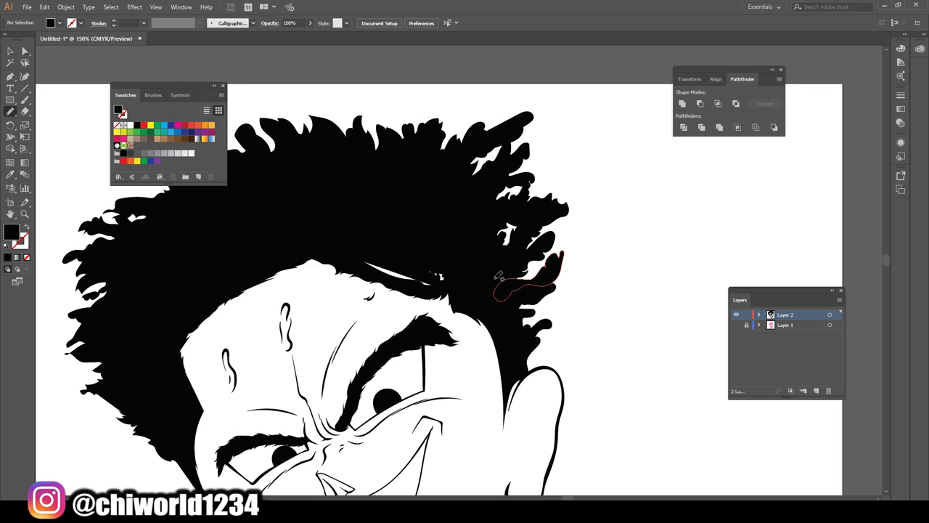
pyautogui.hotkey('ctrl', '-')
pyautogui.hotkey('ctrl', '-')
pyautogui.hotkey('ctrl', '-')
pyautogui.hotkey('ctrl', '-')
pyautogui.hscroll(-3, 618, 311)
# Add black hair tufts along the top edge of the hair, from the right side toward the left.
pyautogui.hotkey('ctrl', '+')
pyautogui.hotkey('ctrl', '+')
pyautogui.hotkey('ctrl', '+')
pyautogui.hscroll(3, 604, 307)
pyautogui.scroll(3, 605, 305)
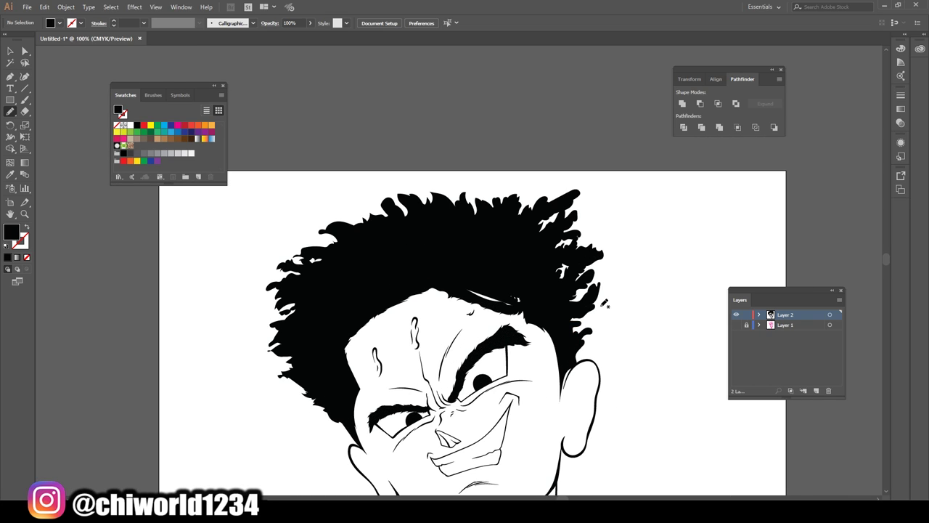
pyautogui.moveTo(528, 189)
pyautogui.mouseDown()
pyautogui.moveTo(508, 207)
pyautogui.moveTo(517, 232)
pyautogui.mouseUp()
pyautogui.moveTo(454, 231)
pyautogui.mouseDown()
pyautogui.moveTo(410, 196)
pyautogui.moveTo(401, 203)
pyautogui.moveTo(429, 235)
pyautogui.moveTo(364, 235)
pyautogui.moveTo(331, 224)
pyautogui.moveTo(320, 244)
pyautogui.moveTo(344, 247)
pyautogui.mouseUp()
pyautogui.hotkey('ctrl', '-')
pyautogui.hotkey('ctrl', '-')
pyautogui.hotkey('ctrl', '-')
pyautogui.hotkey('ctrl', '-')
# Draw black hair tufts sticking out along the left side and upper left edge of the hair.
pyautogui.hotkey('ctrl', '+')
pyautogui.hotkey('ctrl', '+')
pyautogui.hotkey('ctrl', '+')
pyautogui.hotkey('ctrl', '+')
pyautogui.hotkey('ctrl', '+')
pyautogui.moveTo(266, 296)
pyautogui.mouseDown()
pyautogui.moveTo(202, 308)
pyautogui.moveTo(262, 296)
pyautogui.mouseUp()
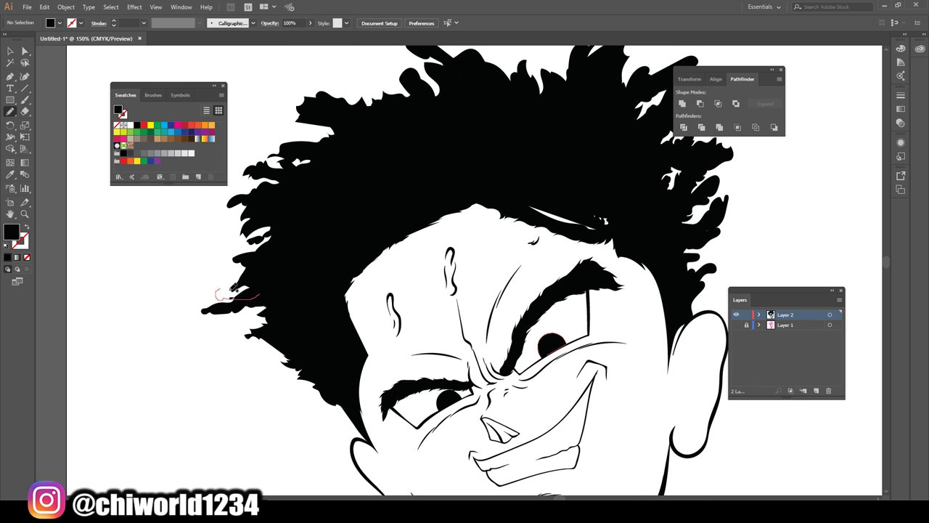
pyautogui.moveTo(269, 254)
pyautogui.mouseDown()
pyautogui.moveTo(217, 252)
pyautogui.moveTo(256, 242)
pyautogui.moveTo(275, 259)
pyautogui.mouseUp()
pyautogui.scroll(1, 280, 239)
pyautogui.moveTo(337, 191)
pyautogui.mouseDown()
pyautogui.moveTo(266, 157)
pyautogui.moveTo(334, 192)
pyautogui.mouseUp()
pyautogui.moveTo(375, 150)
pyautogui.mouseDown()
pyautogui.moveTo(321, 112)
pyautogui.moveTo(330, 143)
pyautogui.moveTo(401, 134)
pyautogui.moveTo(401, 115)
pyautogui.moveTo(386, 135)
pyautogui.moveTo(408, 135)
pyautogui.mouseUp()
pyautogui.moveTo(420, 128)
pyautogui.mouseDown()
pyautogui.moveTo(396, 100)
pyautogui.moveTo(421, 130)
pyautogui.moveTo(389, 123)
pyautogui.moveTo(418, 149)
pyautogui.mouseUp()
# Add a jagged black hair tuft at the top centre of the hair.
pyautogui.hotkey('ctrl', '-')
pyautogui.hotkey('ctrl', '-')
pyautogui.hotkey('ctrl', '-')
pyautogui.hotkey('ctrl', '=')
pyautogui.hotkey('ctrl', '=')
pyautogui.hotkey('ctrl', '=')
pyautogui.scroll(2, 553, 277)
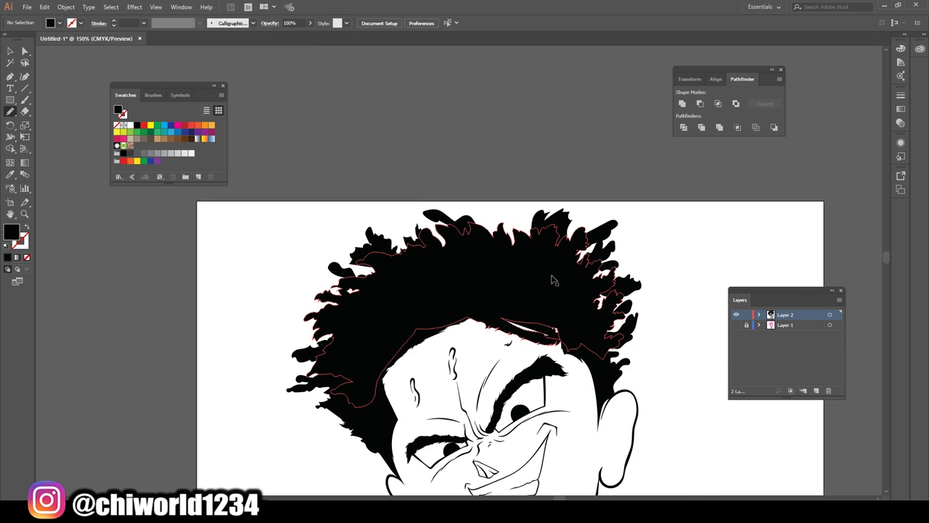
pyautogui.scroll(1, 554, 281)
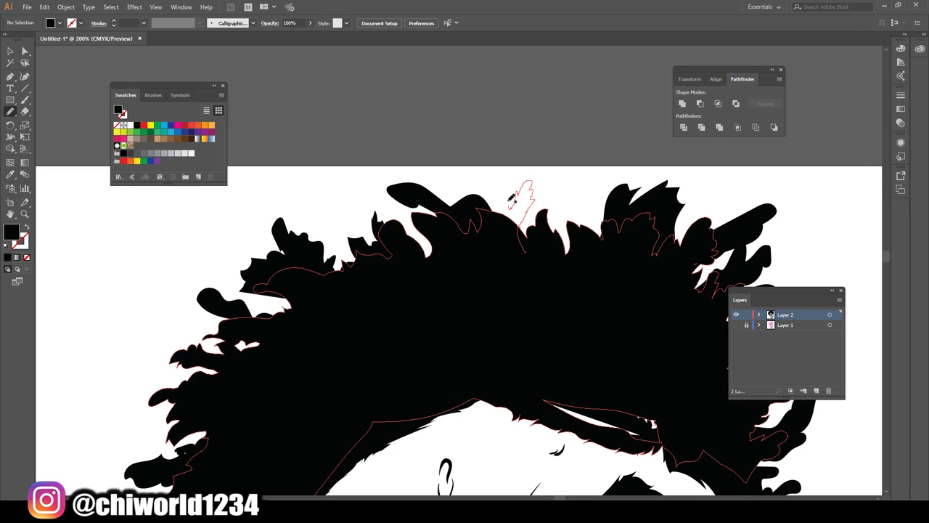
pyautogui.moveTo(513, 203); pyautogui.dragTo(517, 231)
pyautogui.scroll(-3, 571, 408)
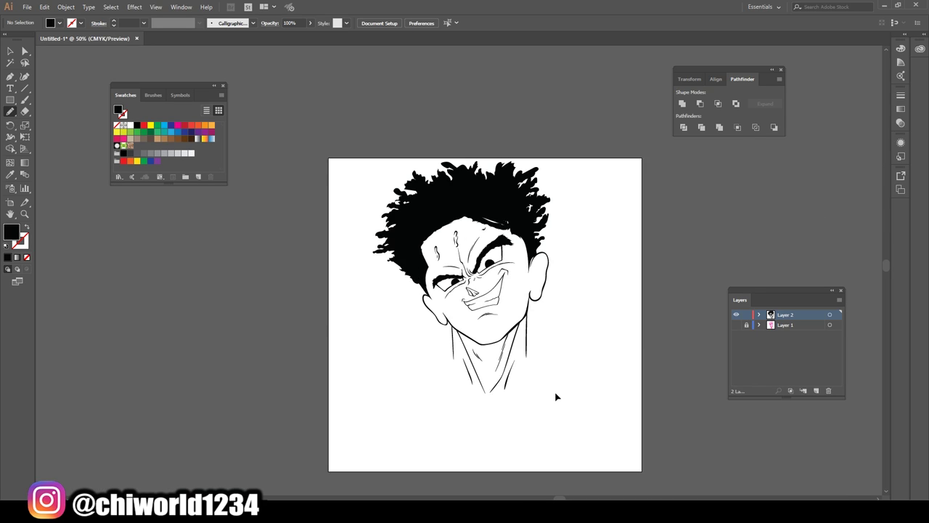
# Fill the gap between the right sideburn and the upper edge of the right ear with black.
pyautogui.scroll(4, 557, 394)
pyautogui.scroll(2, 556, 381)
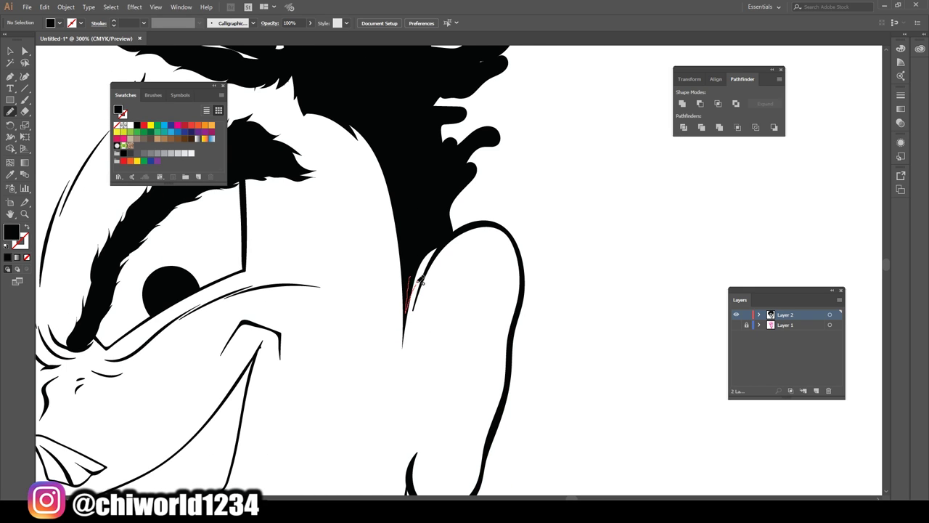
pyautogui.moveTo(447, 242); pyautogui.dragTo(449, 244)
pyautogui.scroll(-4, 481, 331)
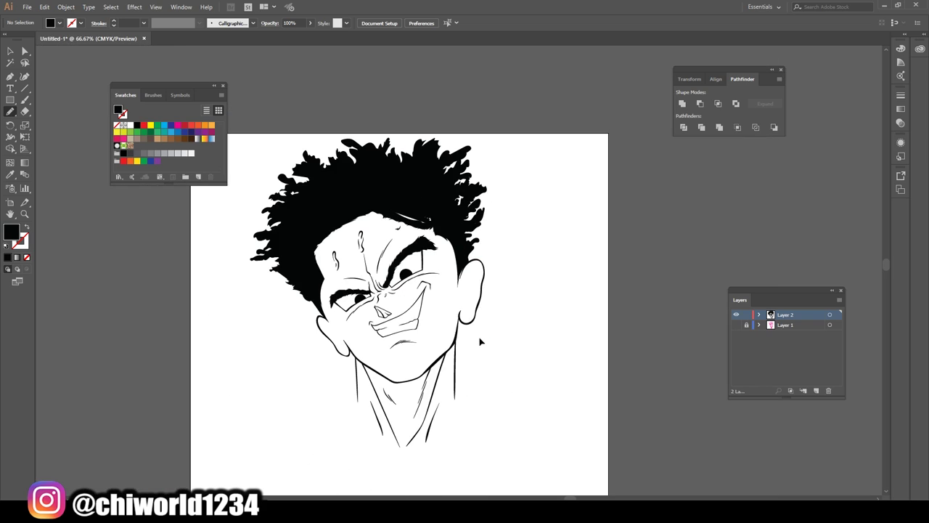
# Ink small marks beside the right eye and above the left eyebrow using the Paintbrush with a black stroke and no fill.
pyautogui.scroll(3, 531, 347)
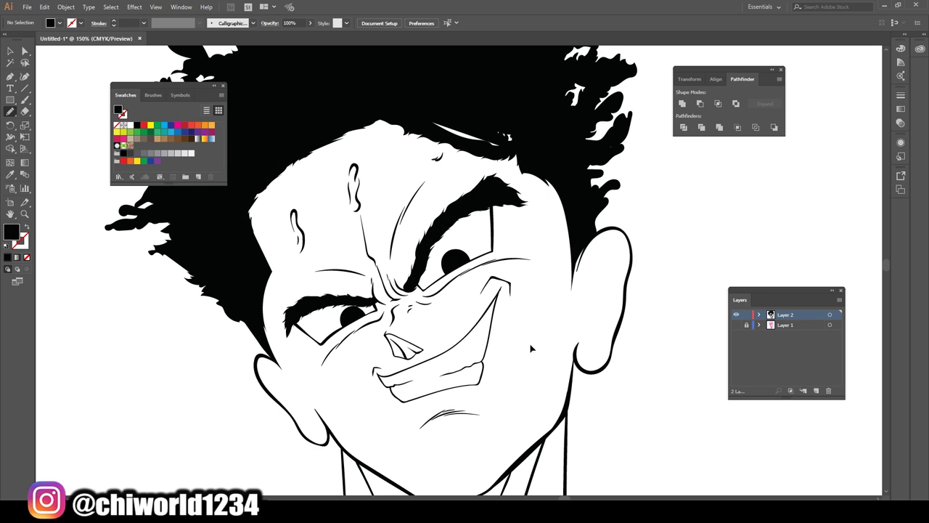
pyautogui.scroll(1, 540, 342)
pyautogui.press('b')
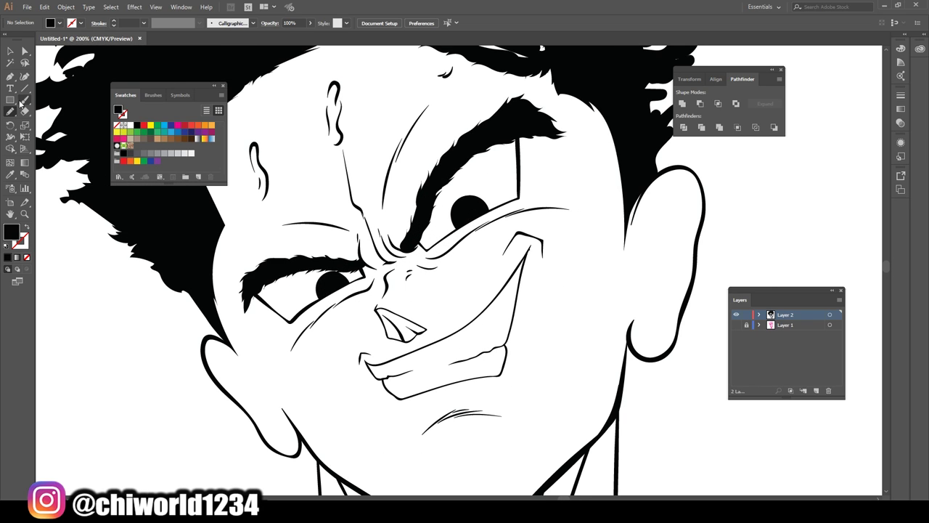
pyautogui.hotkey('shift', 'x')
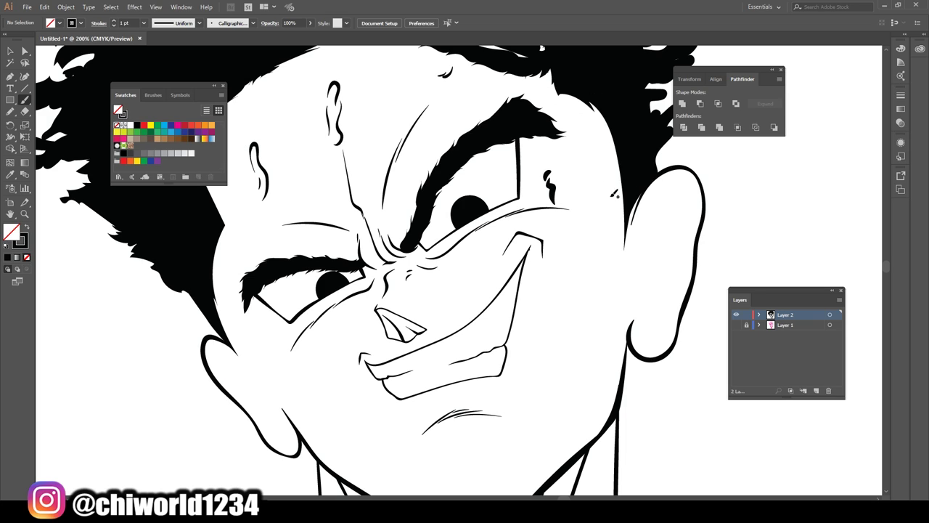
pyautogui.scroll(-2, 616, 207)
pyautogui.scroll(2, 560, 207)
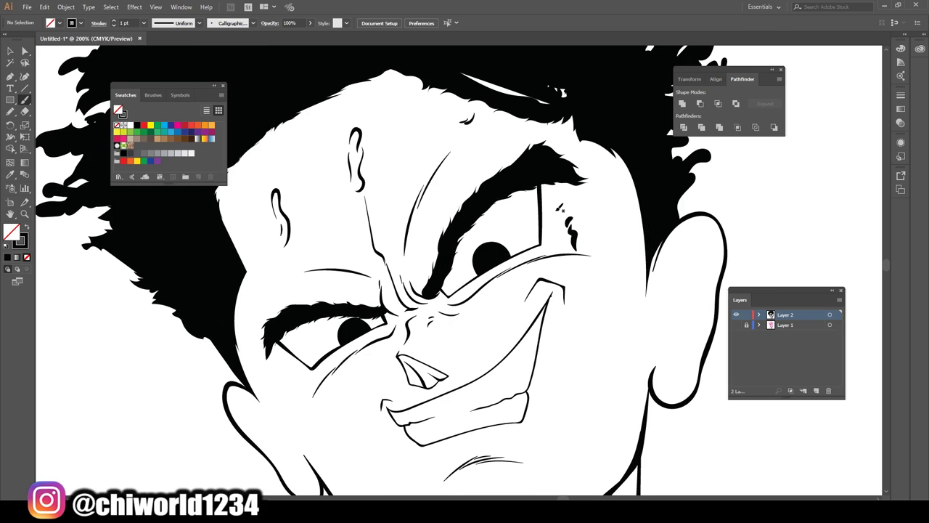
pyautogui.moveTo(252, 321)
pyautogui.mouseDown()
pyautogui.moveTo(255, 303)
pyautogui.moveTo(267, 305)
pyautogui.mouseUp()
pyautogui.scroll(-2, 581, 420)
pyautogui.scroll(3, 564, 409)
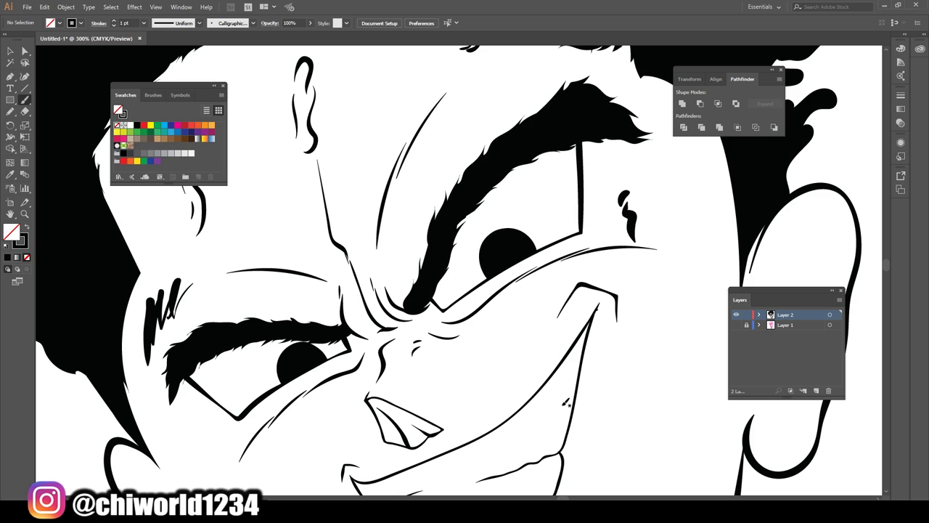
# Thicken the outer edge lines of both eyes with Paintbrush strokes.
pyautogui.moveTo(546, 247)
pyautogui.mouseDown()
pyautogui.moveTo(585, 231)
pyautogui.moveTo(586, 120)
pyautogui.mouseUp()
pyautogui.moveTo(574, 233)
pyautogui.mouseDown()
pyautogui.moveTo(590, 178)
pyautogui.moveTo(587, 116)
pyautogui.mouseUp()
pyautogui.moveTo(244, 415); pyautogui.dragTo(193, 365)
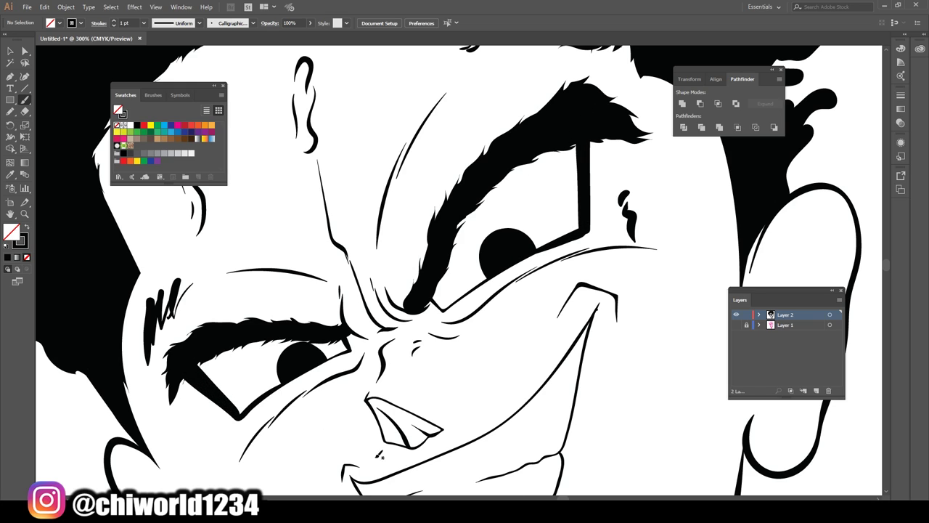
pyautogui.hotkey('ctrl', '-')
pyautogui.hotkey('ctrl', '-')
pyautogui.hotkey('ctrl', '-')
pyautogui.hotkey('ctrl', '-')
pyautogui.scroll(-1, 600, 450)
pyautogui.hotkey('ctrl', '=')
pyautogui.hotkey('ctrl', '=')
pyautogui.scroll(1, 671, 374)
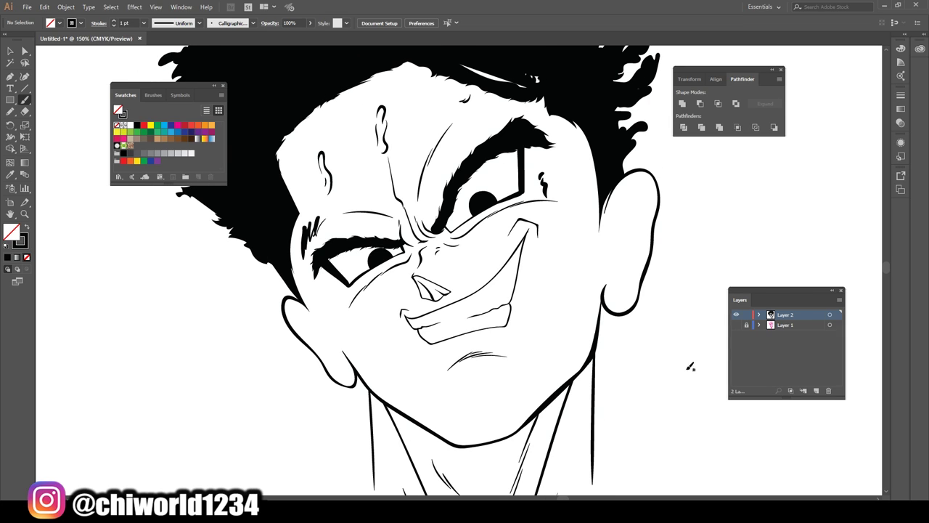
# Show the sketch layer again and ink a round stud earring on each earlobe.
pyautogui.click(737, 325)
pyautogui.scroll(4, 610, 305)
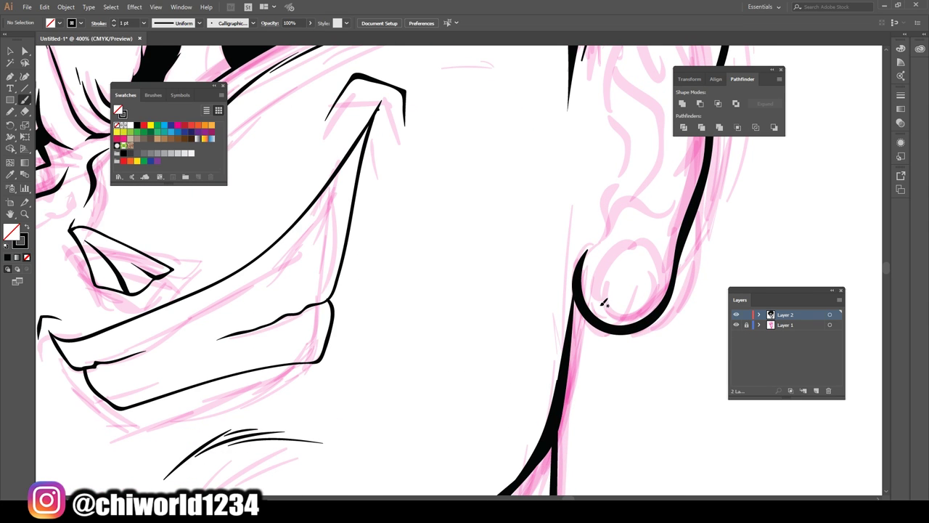
pyautogui.moveTo(605, 305)
pyautogui.mouseDown()
pyautogui.moveTo(651, 309)
pyautogui.moveTo(666, 273)
pyautogui.moveTo(623, 241)
pyautogui.moveTo(591, 272)
pyautogui.moveTo(614, 308)
pyautogui.moveTo(647, 310)
pyautogui.moveTo(661, 298)
pyautogui.moveTo(647, 310)
pyautogui.moveTo(612, 291)
pyautogui.moveTo(611, 261)
pyautogui.moveTo(636, 249)
pyautogui.mouseUp()
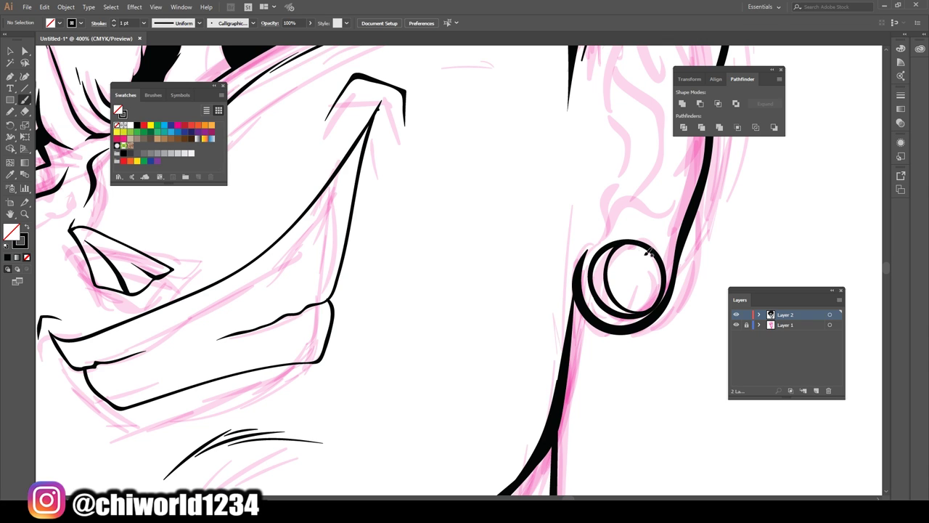
pyautogui.scroll(-5, 677, 330)
pyautogui.scroll(6, 455, 332)
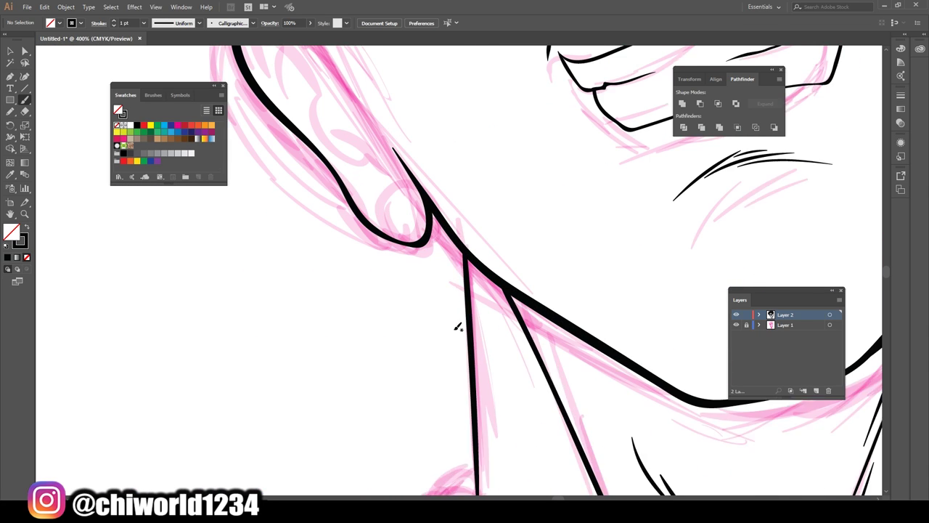
pyautogui.moveTo(387, 320)
pyautogui.mouseDown()
pyautogui.moveTo(426, 314)
pyautogui.moveTo(391, 270)
pyautogui.moveTo(372, 303)
pyautogui.moveTo(400, 328)
pyautogui.moveTo(421, 304)
pyautogui.moveTo(401, 276)
pyautogui.moveTo(378, 280)
pyautogui.mouseUp()
pyautogui.scroll(-7, 504, 394)
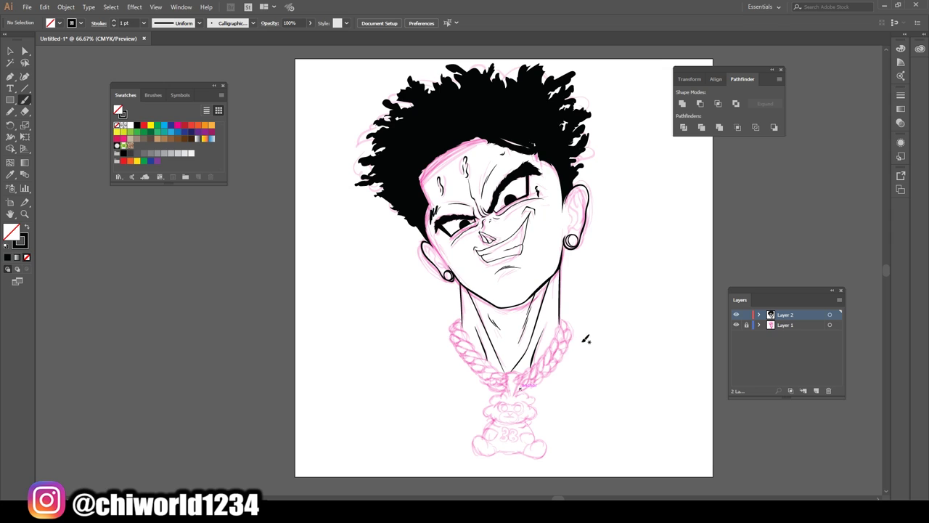
# Ink the inner folds and inner rim of the right ear along the sketch.
pyautogui.scroll(5, 585, 335)
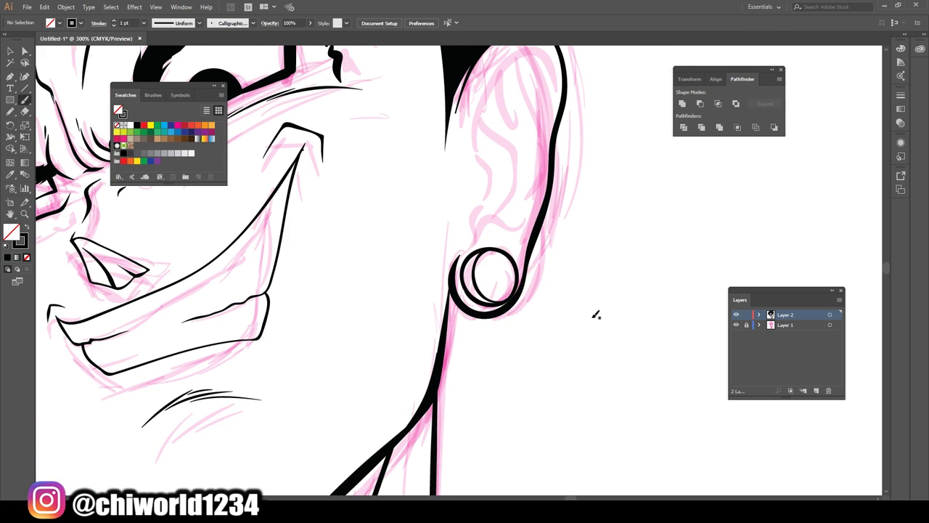
pyautogui.moveTo(477, 244); pyautogui.dragTo(496, 221)
pyautogui.scroll(1, 471, 260)
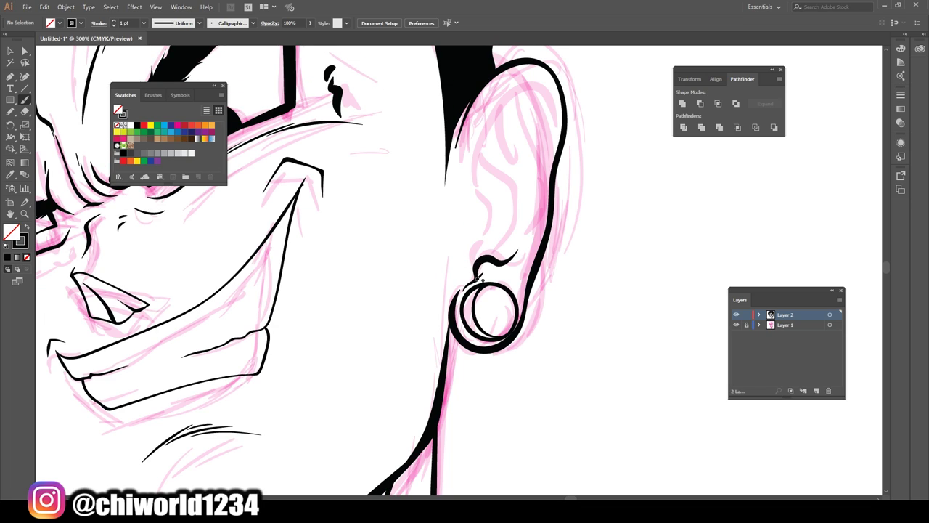
pyautogui.moveTo(492, 220)
pyautogui.mouseDown()
pyautogui.moveTo(493, 256)
pyautogui.moveTo(521, 231)
pyautogui.moveTo(523, 212)
pyautogui.moveTo(511, 187)
pyautogui.moveTo(481, 167)
pyautogui.moveTo(495, 121)
pyautogui.moveTo(527, 87)
pyautogui.moveTo(545, 188)
pyautogui.mouseUp()
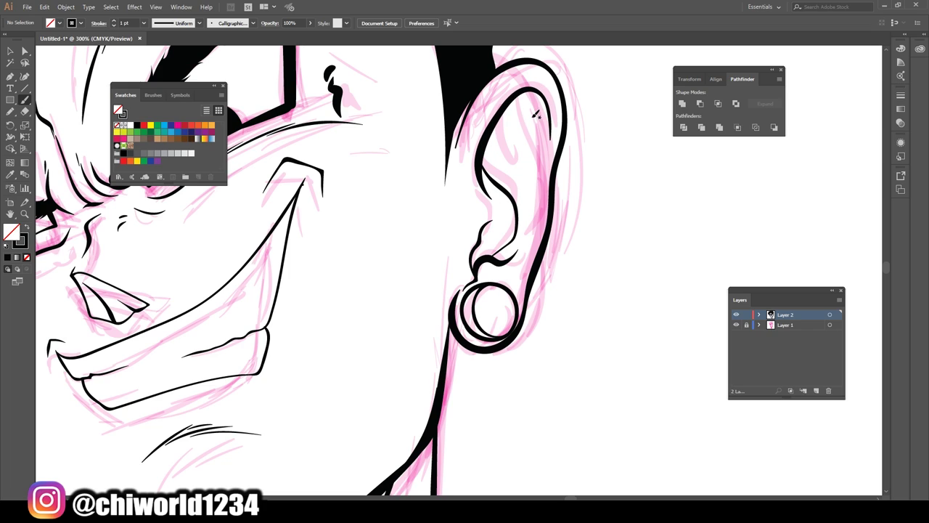
pyautogui.moveTo(516, 102)
pyautogui.mouseDown()
pyautogui.moveTo(506, 145)
pyautogui.moveTo(518, 155)
pyautogui.mouseUp()
pyautogui.moveTo(536, 257)
pyautogui.mouseDown()
pyautogui.moveTo(549, 212)
pyautogui.moveTo(532, 98)
pyautogui.mouseUp()
# Ink the inner folds and inner rim of the left ear above its earring.
pyautogui.hotkey('ctrl', '-')
pyautogui.hotkey('ctrl', '-')
pyautogui.hotkey('ctrl', '-')
pyautogui.hotkey('ctrl', '-')
pyautogui.hscroll(-2, 583, 222)
pyautogui.scroll(-2, 591, 206)
pyautogui.hotkey('ctrl', '=')
pyautogui.hotkey('ctrl', '=')
pyautogui.hotkey('ctrl', '=')
pyautogui.hscroll(-3, 583, 210)
pyautogui.hotkey('ctrl', '=')
pyautogui.hotkey('ctrl', '=')
pyautogui.hscroll(-3, 568, 203)
pyautogui.scroll(2, 567, 203)
pyautogui.scroll(2, 567, 203)
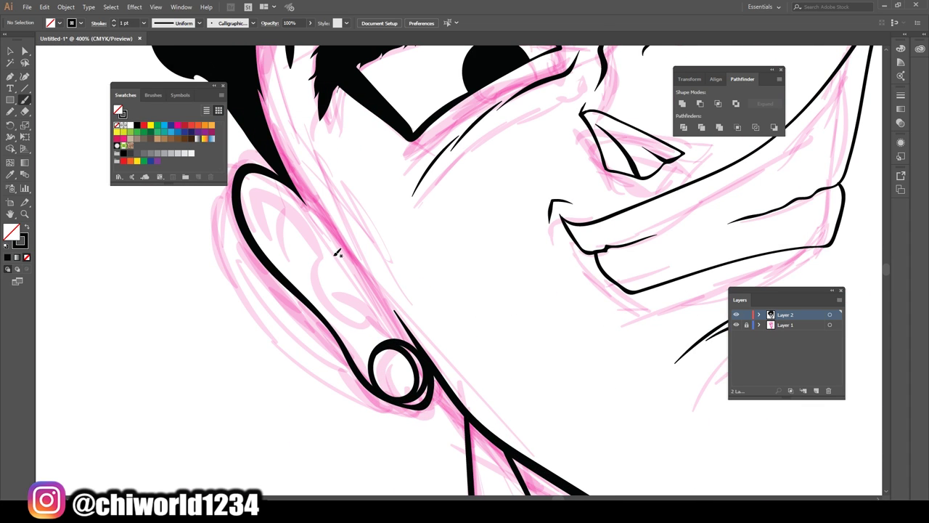
pyautogui.moveTo(277, 247)
pyautogui.mouseDown()
pyautogui.moveTo(258, 202)
pyautogui.moveTo(322, 236)
pyautogui.moveTo(324, 287)
pyautogui.moveTo(370, 318)
pyautogui.moveTo(335, 295)
pyautogui.moveTo(352, 270)
pyautogui.mouseUp()
pyautogui.moveTo(300, 238); pyautogui.dragTo(269, 200)
pyautogui.moveTo(368, 341)
pyautogui.mouseDown()
pyautogui.moveTo(334, 323)
pyautogui.moveTo(302, 286)
pyautogui.moveTo(282, 231)
pyautogui.mouseUp()
# Hide the sketch layer to examine the inked head, show it again and examine the neck chain sketch.
pyautogui.hotkey('ctrl', '-')
pyautogui.hotkey('ctrl', '-')
pyautogui.hotkey('ctrl', '-')
pyautogui.hotkey('ctrl', '-')
pyautogui.hscroll(4, 585, 305)
pyautogui.hotkey('ctrl', '-')
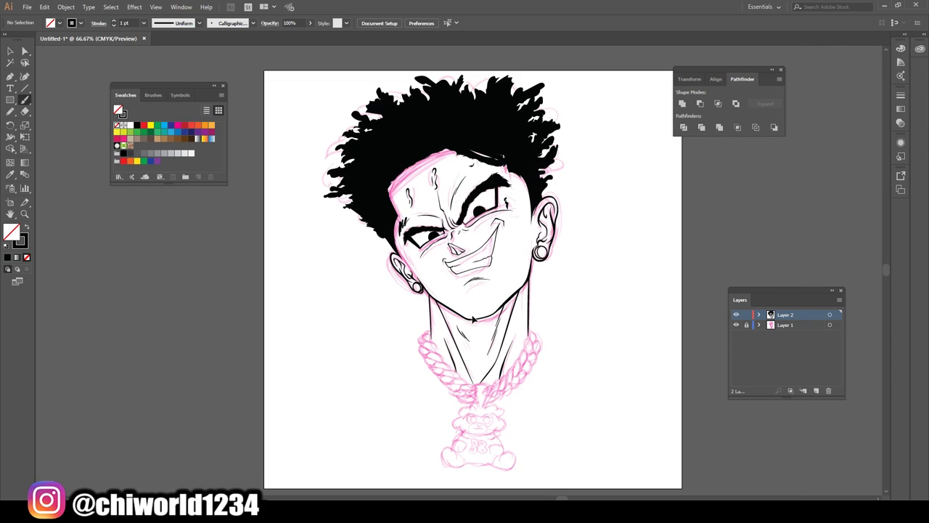
pyautogui.hscroll(2, 586, 305)
pyautogui.click(736, 324)
pyautogui.hotkey('ctrl', '-')
pyautogui.hotkey('ctrl', '+')
pyautogui.hotkey('ctrl', '+')
pyautogui.click(736, 326)
pyautogui.scroll(-5, 650, 316)
pyautogui.hotkey('ctrl', '+')
pyautogui.hotkey('ctrl', '+')
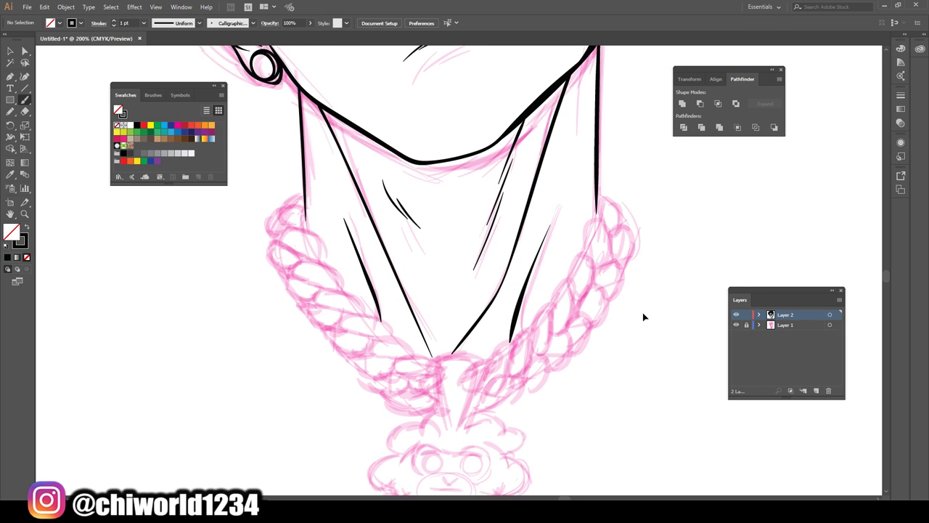
# Set the brush stroke to 0.75 pt and ink the tapered pendant bail at the bottom center of the neck chain.
pyautogui.hotkey('ctrl', '+')
pyautogui.scroll(-4, 645, 310)
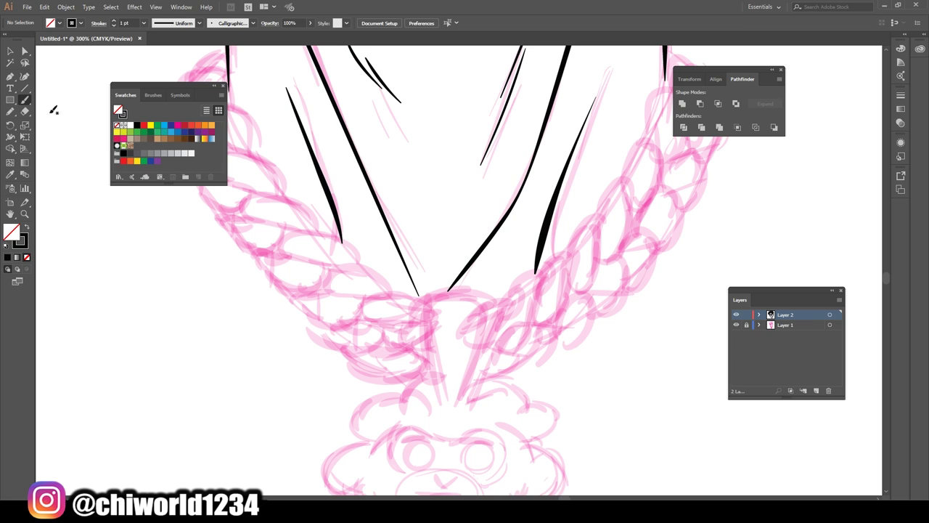
pyautogui.click(144, 23)
pyautogui.click(156, 32)
pyautogui.scroll(-2, 263, 117)
pyautogui.moveTo(465, 346); pyautogui.dragTo(496, 254)
pyautogui.click(143, 22)
pyautogui.click(166, 55)
pyautogui.moveTo(459, 345)
pyautogui.mouseDown()
pyautogui.moveTo(498, 237)
pyautogui.moveTo(460, 230)
pyautogui.moveTo(416, 241)
pyautogui.moveTo(445, 349)
pyautogui.mouseUp()
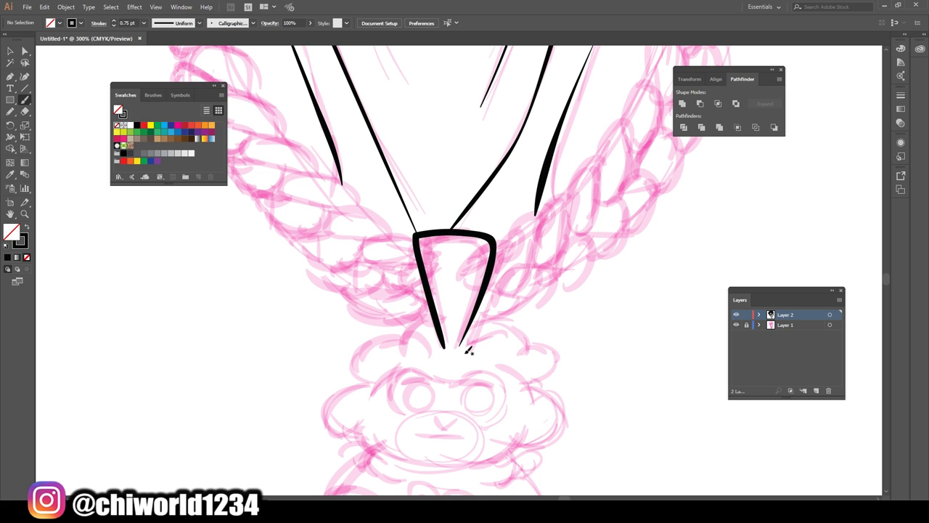
# Ink the first two inner chain links just right of the pendant bail along the sketch.
pyautogui.scroll(-4, 540, 347)
pyautogui.scroll(4, 540, 319)
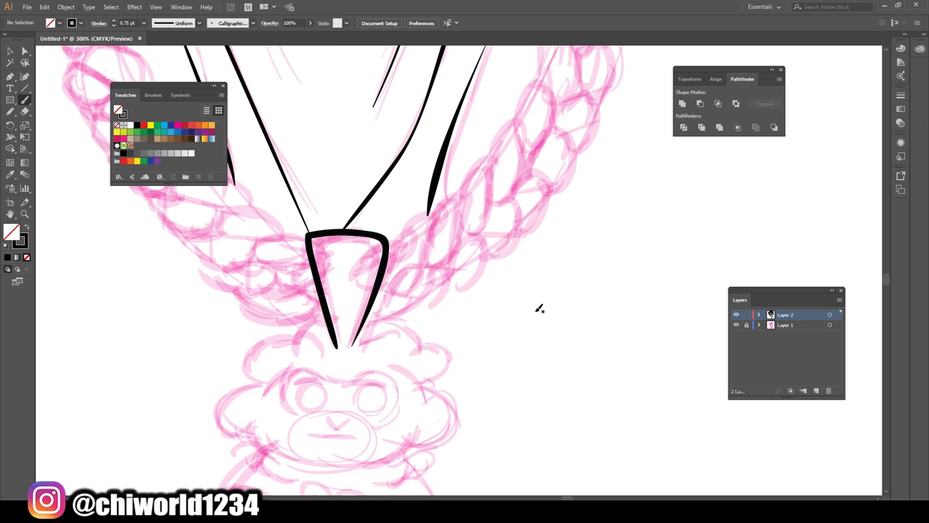
pyautogui.scroll(2, 386, 267)
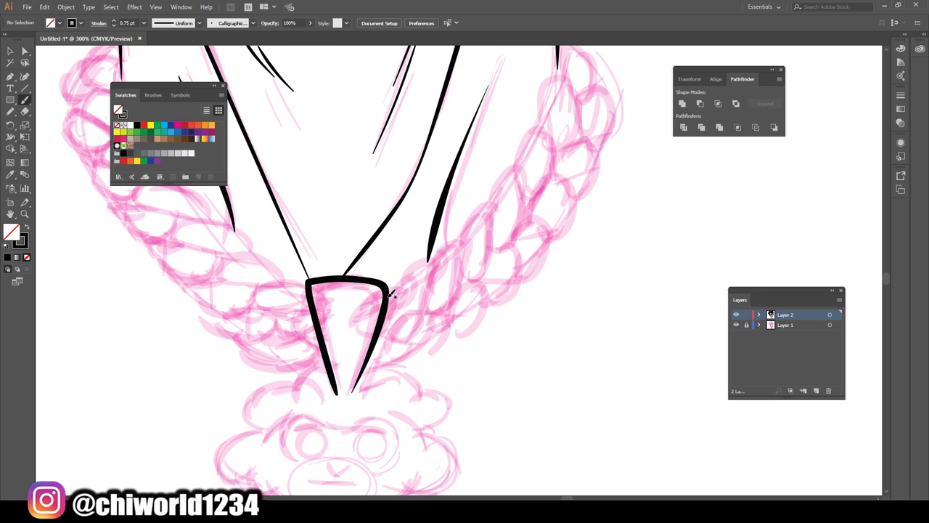
pyautogui.moveTo(390, 297)
pyautogui.mouseDown()
pyautogui.moveTo(410, 264)
pyautogui.moveTo(434, 274)
pyautogui.mouseUp()
pyautogui.moveTo(390, 310)
pyautogui.mouseDown()
pyautogui.moveTo(390, 336)
pyautogui.moveTo(410, 331)
pyautogui.moveTo(436, 265)
pyautogui.moveTo(431, 318)
pyautogui.moveTo(457, 299)
pyautogui.moveTo(468, 231)
pyautogui.mouseUp()
pyautogui.moveTo(434, 270); pyautogui.dragTo(464, 231)
pyautogui.hotkey('ctrl', '-')
pyautogui.hotkey('ctrl', '-')
pyautogui.hscroll(1, 493, 399)
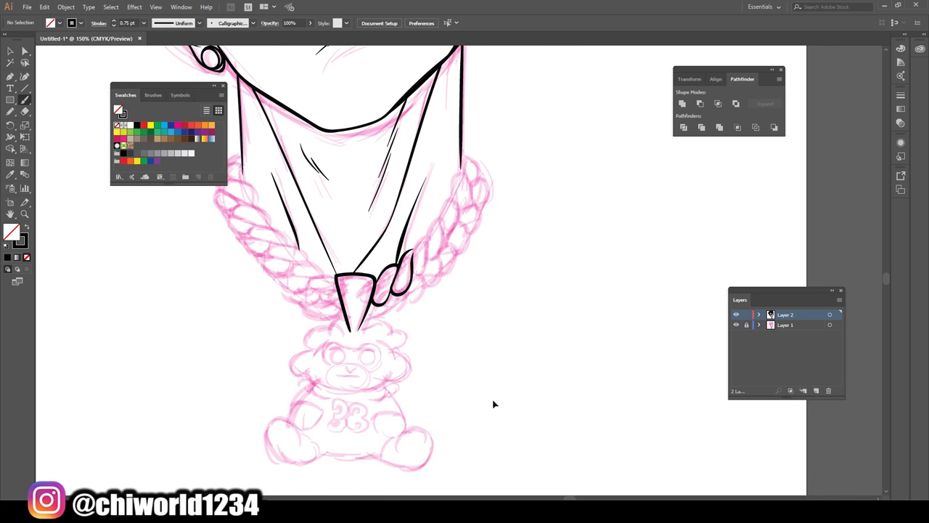
# Ink the lower curves of the remaining five inner links up the right side of the chain to the neck.
pyautogui.hotkey('ctrl', '=')
pyautogui.hotkey('ctrl', '=')
pyautogui.scroll(1, 480, 401)
pyautogui.moveTo(365, 328)
pyautogui.mouseDown()
pyautogui.moveTo(381, 330)
pyautogui.moveTo(395, 264)
pyautogui.mouseUp()
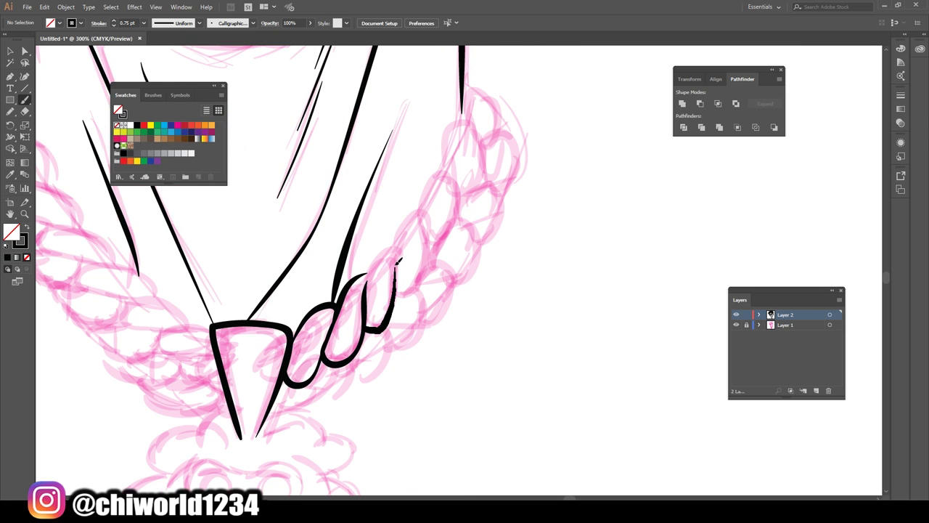
pyautogui.moveTo(396, 298)
pyautogui.mouseDown()
pyautogui.moveTo(425, 260)
pyautogui.moveTo(424, 224)
pyautogui.mouseUp()
pyautogui.moveTo(429, 255)
pyautogui.mouseDown()
pyautogui.moveTo(455, 229)
pyautogui.moveTo(454, 189)
pyautogui.moveTo(477, 198)
pyautogui.moveTo(485, 162)
pyautogui.moveTo(470, 123)
pyautogui.mouseUp()
pyautogui.moveTo(480, 159)
pyautogui.mouseDown()
pyautogui.moveTo(500, 133)
pyautogui.moveTo(471, 82)
pyautogui.mouseUp()
pyautogui.hotkey('ctrl', '-')
pyautogui.hotkey('ctrl', '-')
pyautogui.hotkey('ctrl', '-')
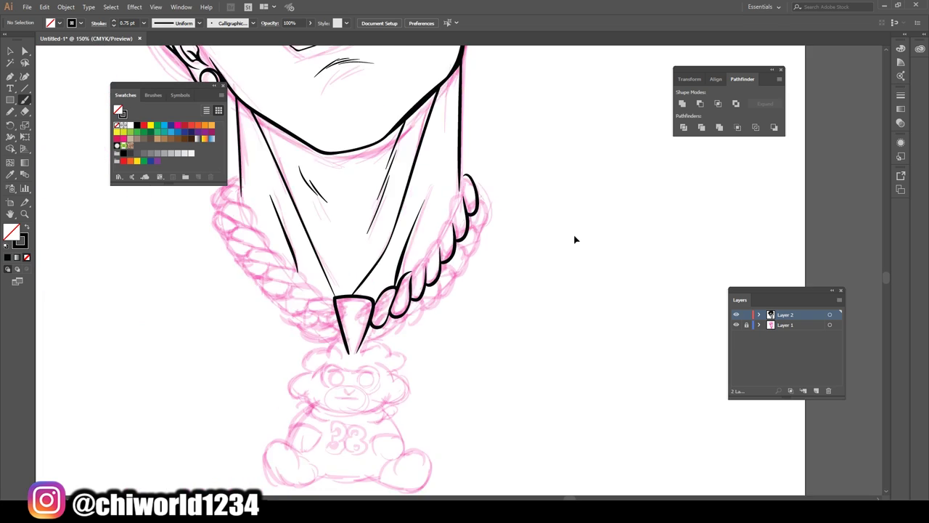
# Ink the upper curves that close the right chain's inner links up to the neck line.
pyautogui.hotkey('ctrl', '+')
pyautogui.hotkey('ctrl', '+')
pyautogui.hotkey('ctrl', '+')
pyautogui.hotkey('ctrl', '+')
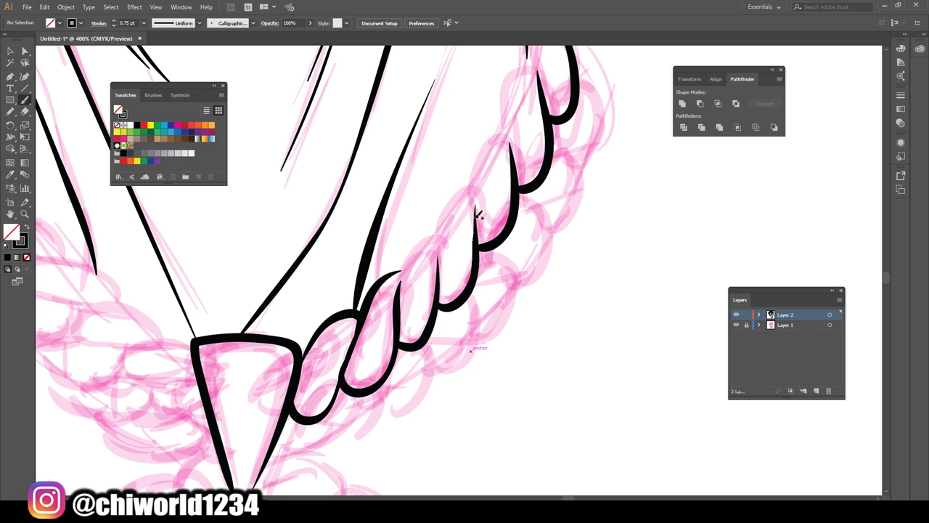
pyautogui.moveTo(402, 273)
pyautogui.mouseDown()
pyautogui.moveTo(429, 228)
pyautogui.moveTo(441, 249)
pyautogui.moveTo(451, 194)
pyautogui.moveTo(470, 178)
pyautogui.moveTo(475, 197)
pyautogui.moveTo(504, 135)
pyautogui.mouseUp()
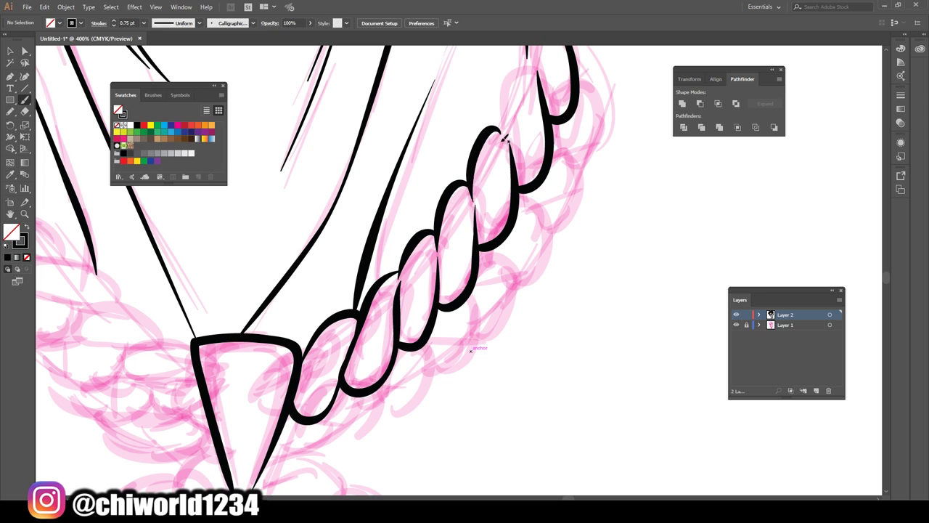
pyautogui.scroll(3, 476, 196)
pyautogui.moveTo(506, 206)
pyautogui.mouseDown()
pyautogui.moveTo(498, 181)
pyautogui.moveTo(524, 131)
pyautogui.moveTo(534, 135)
pyautogui.mouseUp()
pyautogui.moveTo(535, 138); pyautogui.dragTo(532, 93)
pyautogui.scroll(-1, 530, 93)
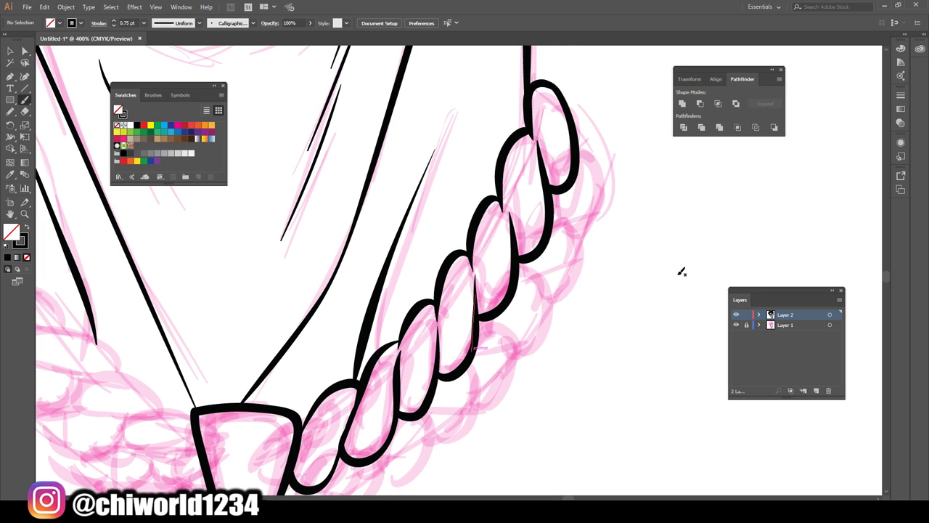
# Hide the sketch layer to examine the inked inner row of links and show the sketch again.
pyautogui.scroll(-3, 678, 317)
pyautogui.scroll(-2, 674, 318)
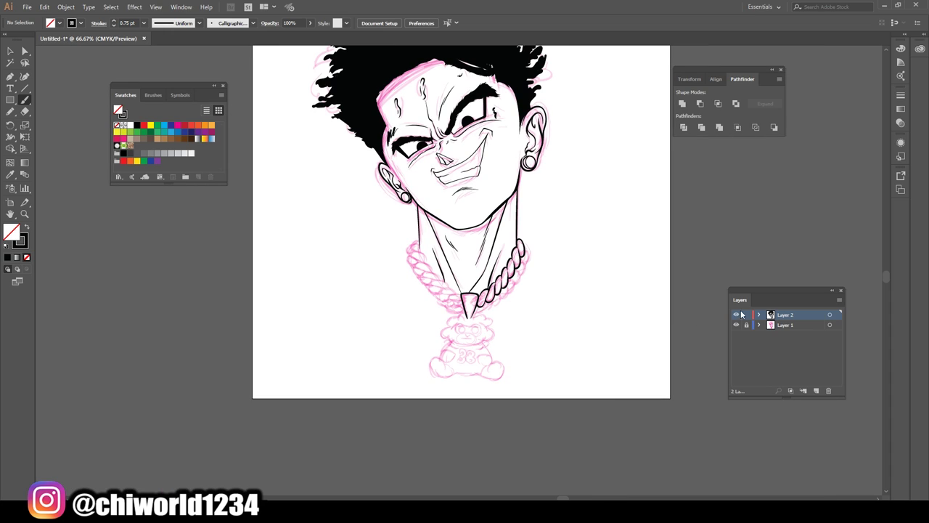
pyautogui.click(736, 325)
pyautogui.scroll(2, 736, 325)
pyautogui.click(736, 325)
pyautogui.scroll(4, 716, 321)
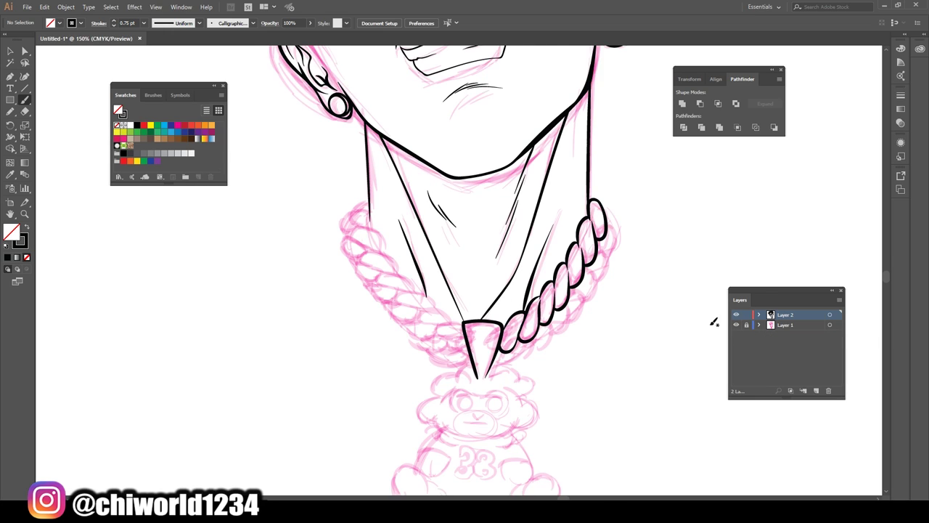
# Ink four outer links beneath the inner row on the right side of the chain, starting near the bail.
pyautogui.scroll(1, 702, 317)
pyautogui.moveTo(466, 253); pyautogui.dragTo(479, 195)
pyautogui.scroll(-1, 350, 377)
pyautogui.scroll(-1, 380, 374)
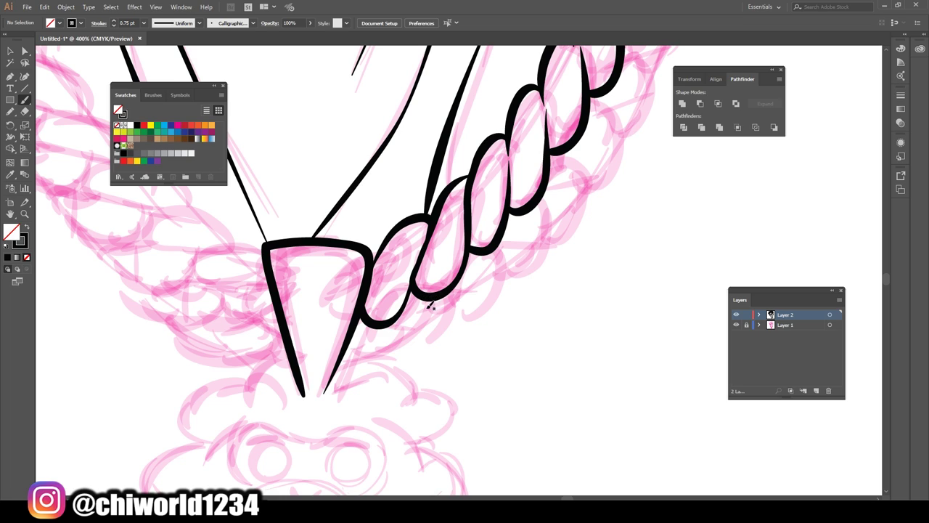
pyautogui.scroll(2, 436, 309)
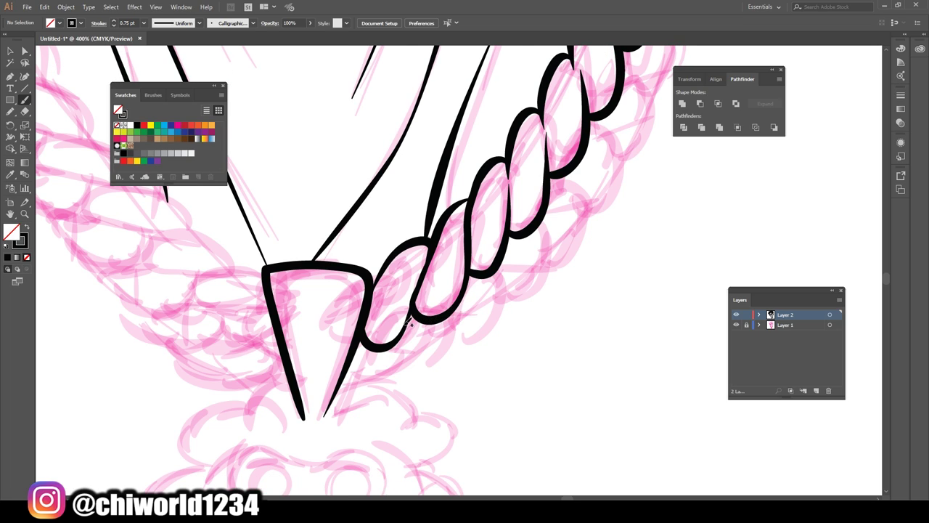
pyautogui.moveTo(387, 355)
pyautogui.mouseDown()
pyautogui.moveTo(368, 386)
pyautogui.moveTo(420, 391)
pyautogui.moveTo(437, 323)
pyautogui.moveTo(393, 351)
pyautogui.moveTo(450, 379)
pyautogui.moveTo(494, 286)
pyautogui.moveTo(443, 331)
pyautogui.moveTo(455, 307)
pyautogui.moveTo(508, 328)
pyautogui.moveTo(536, 238)
pyautogui.moveTo(511, 233)
pyautogui.mouseUp()
pyautogui.moveTo(538, 279)
pyautogui.mouseDown()
pyautogui.moveTo(584, 238)
pyautogui.moveTo(539, 188)
pyautogui.mouseUp()
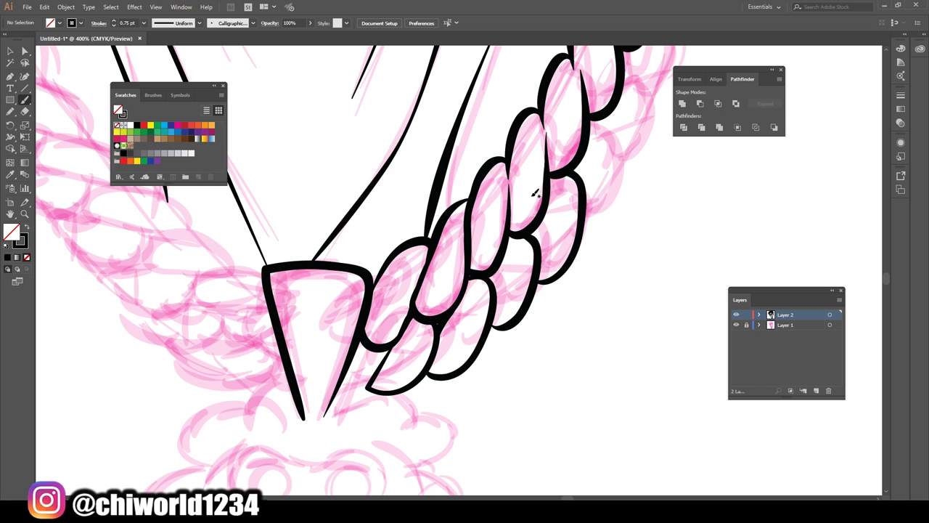
# Ink the last three outer links up to the top of the chain's right side.
pyautogui.scroll(-4, 534, 390)
pyautogui.scroll(4, 551, 356)
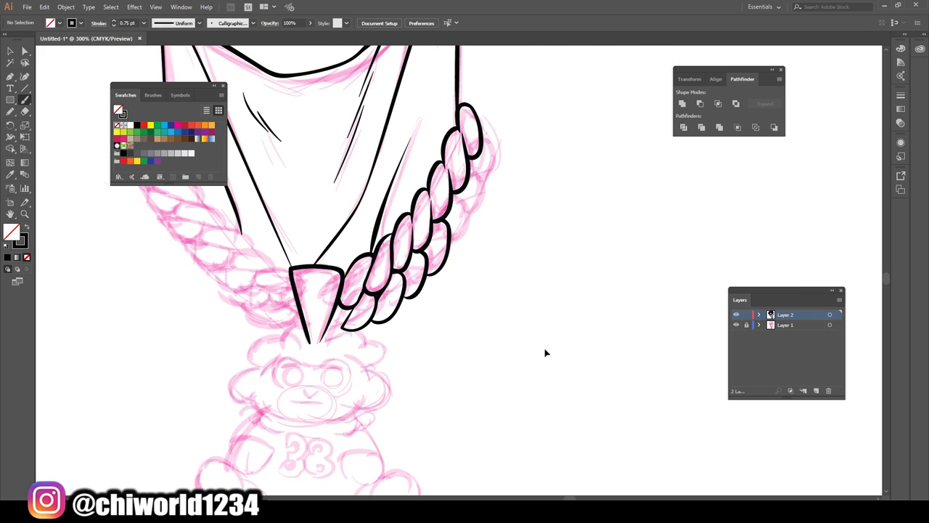
pyautogui.scroll(1, 546, 346)
pyautogui.moveTo(442, 334)
pyautogui.mouseDown()
pyautogui.moveTo(472, 307)
pyautogui.moveTo(477, 255)
pyautogui.moveTo(460, 224)
pyautogui.mouseUp()
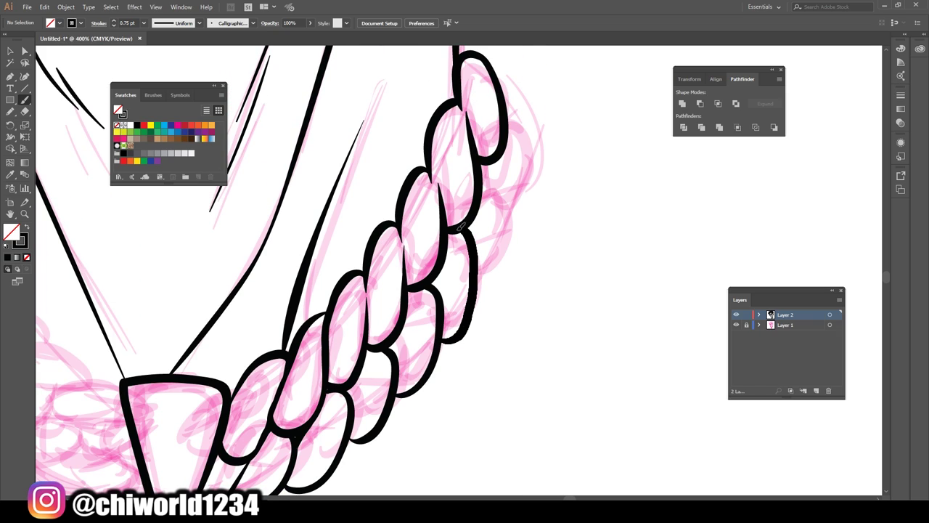
pyautogui.moveTo(480, 265)
pyautogui.mouseDown()
pyautogui.moveTo(514, 231)
pyautogui.moveTo(482, 169)
pyautogui.mouseUp()
pyautogui.moveTo(512, 204)
pyautogui.mouseDown()
pyautogui.moveTo(536, 188)
pyautogui.moveTo(527, 124)
pyautogui.moveTo(503, 94)
pyautogui.mouseUp()
# Hide the sketch layer to examine both rows of the chain's right side and show the sketch again.
pyautogui.hotkey('ctrl', '0')
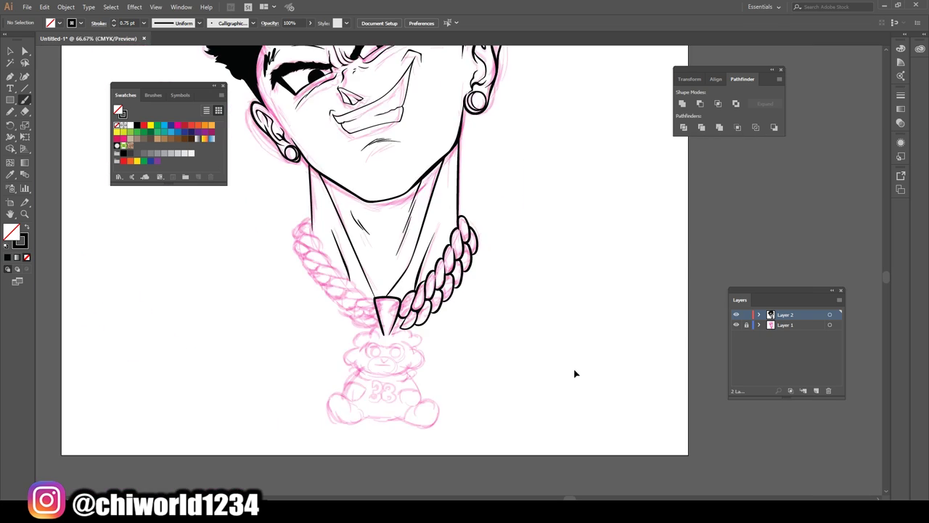
pyautogui.click(735, 325)
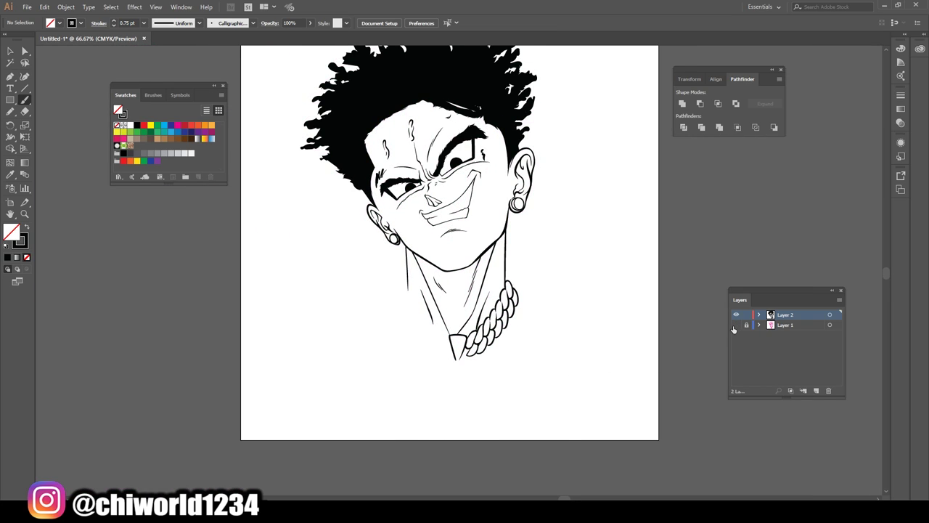
pyautogui.click(735, 324)
# Add short inner contour lines and thicker joins to the links on the right side of the chain.
pyautogui.hotkey('ctrl', '+')
pyautogui.hotkey('ctrl', '+')
pyautogui.hotkey('ctrl', '+')
pyautogui.hotkey('ctrl', '+')
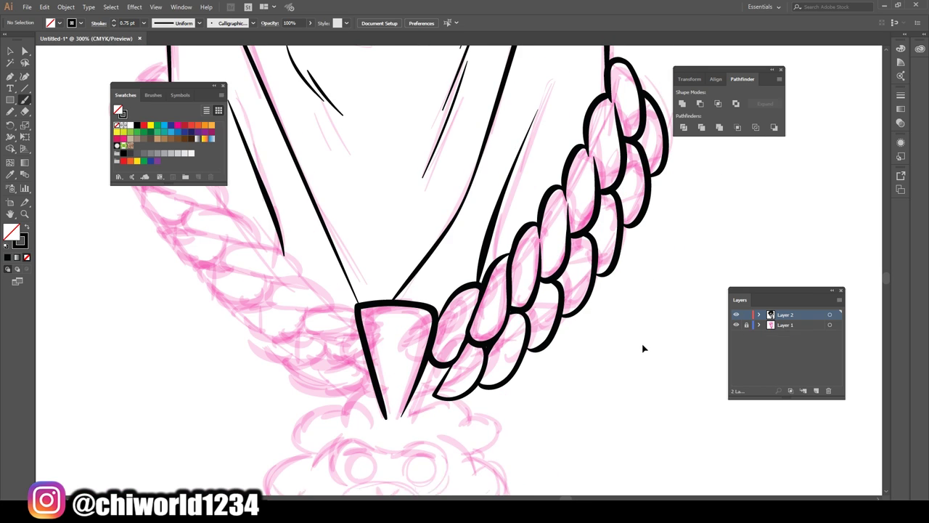
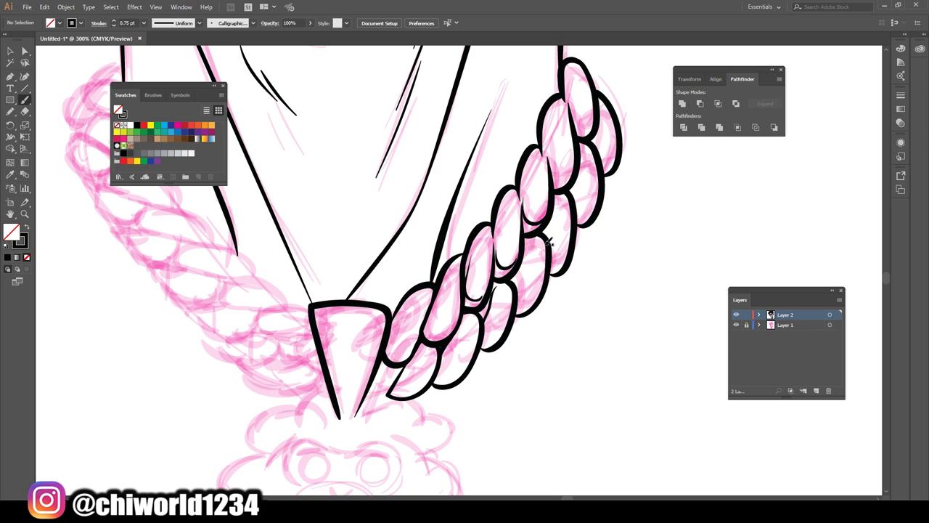
pyautogui.moveTo(485, 324); pyautogui.dragTo(458, 335)
pyautogui.moveTo(551, 228); pyautogui.dragTo(566, 200)
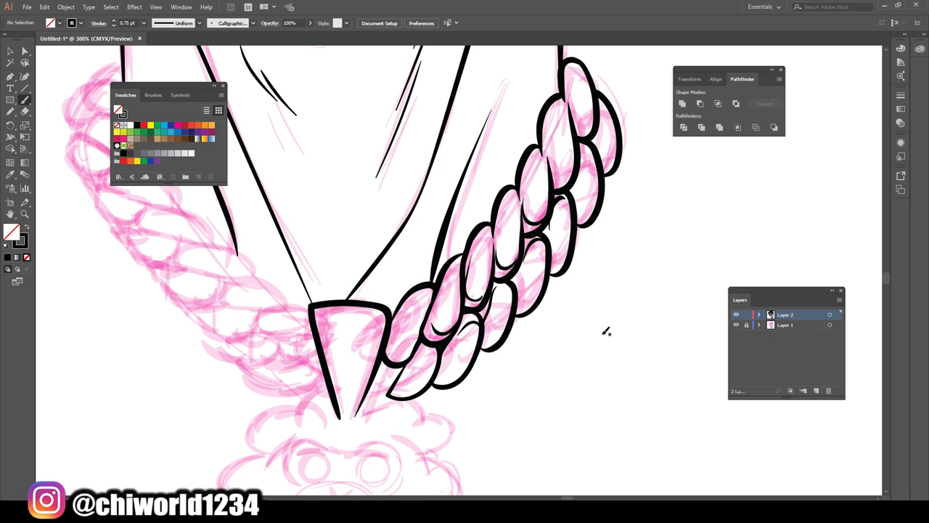
# Ink the overlapping pointed link shapes tucked against the left side of the pendant bail.
pyautogui.hotkey('ctrl', '1')
pyautogui.hotkey('ctrl', '-')
pyautogui.hscroll(-1, 610, 331)
pyautogui.hotkey('ctrl', '+')
pyautogui.hotkey('ctrl', '+')
pyautogui.hotkey('ctrl', '+')
pyautogui.hotkey('ctrl', '+')
pyautogui.scroll(2, 610, 326)
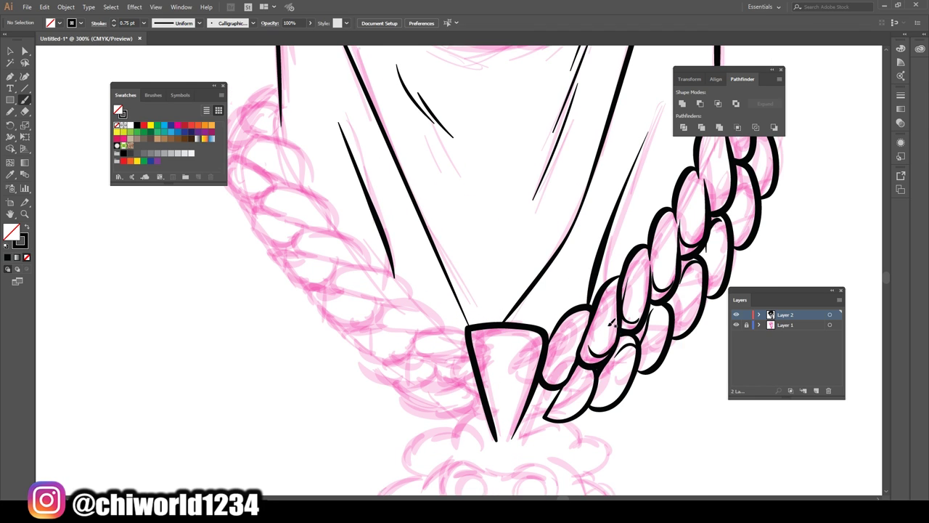
pyautogui.scroll(-1, 611, 325)
pyautogui.scroll(1, 285, 302)
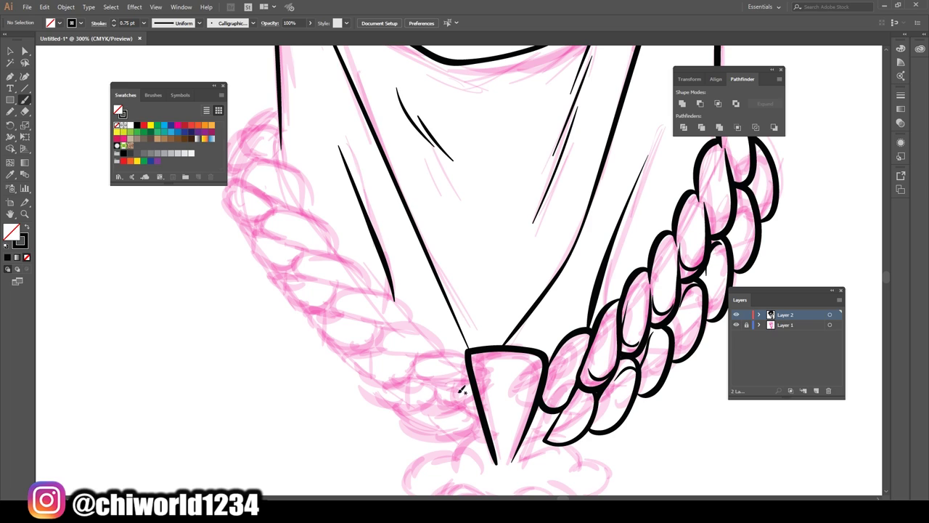
pyautogui.moveTo(484, 414)
pyautogui.mouseDown()
pyautogui.moveTo(452, 402)
pyautogui.moveTo(473, 375)
pyautogui.moveTo(433, 411)
pyautogui.moveTo(393, 411)
pyautogui.moveTo(450, 436)
pyautogui.moveTo(479, 430)
pyautogui.mouseUp()
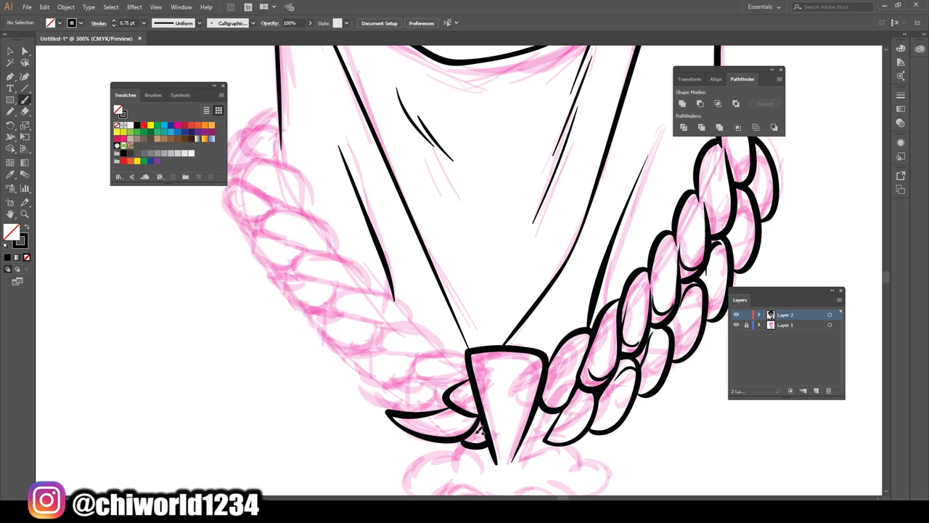
# Ink the two topmost inner links on the left side of the chain, starting beside the neck line.
pyautogui.hotkey('ctrl', '-')
pyautogui.hotkey('ctrl', '-')
pyautogui.hotkey('ctrl', '+')
pyautogui.hotkey('ctrl', '+')
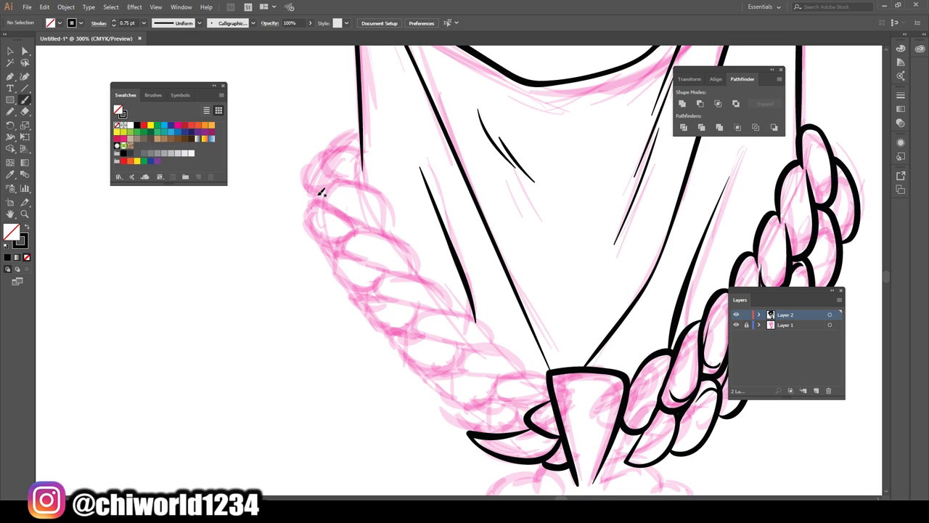
pyautogui.moveTo(395, 226)
pyautogui.mouseDown()
pyautogui.moveTo(359, 181)
pyautogui.moveTo(327, 184)
pyautogui.moveTo(346, 211)
pyautogui.moveTo(371, 218)
pyautogui.moveTo(357, 222)
pyautogui.moveTo(401, 240)
pyautogui.moveTo(421, 262)
pyautogui.mouseUp()
pyautogui.moveTo(394, 225); pyautogui.dragTo(387, 203)
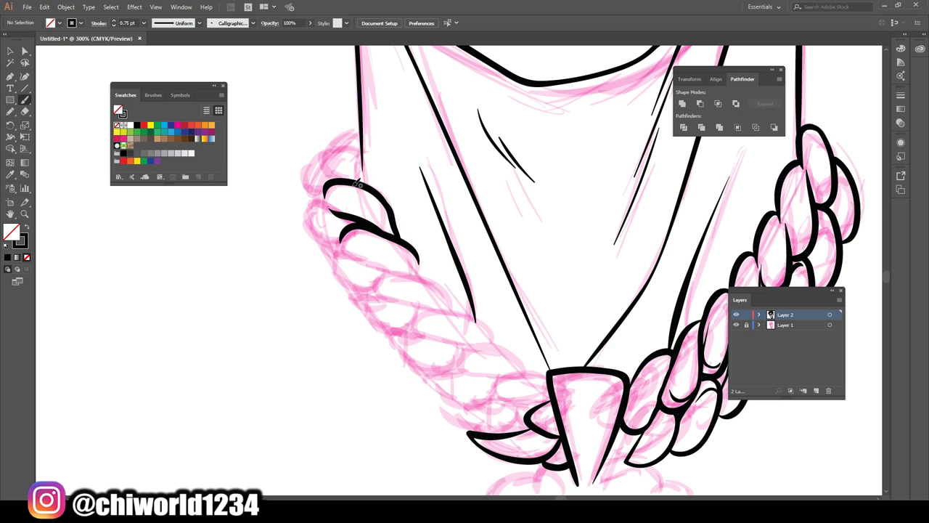
# Ink the next four inner links down the left side of the chain to the bail, redoing the fourth link's top curve.
pyautogui.moveTo(374, 262)
pyautogui.mouseDown()
pyautogui.moveTo(413, 269)
pyautogui.moveTo(419, 261)
pyautogui.moveTo(414, 268)
pyautogui.moveTo(453, 309)
pyautogui.mouseUp()
pyautogui.moveTo(380, 274)
pyautogui.mouseDown()
pyautogui.moveTo(425, 308)
pyautogui.moveTo(475, 313)
pyautogui.moveTo(493, 345)
pyautogui.mouseUp()
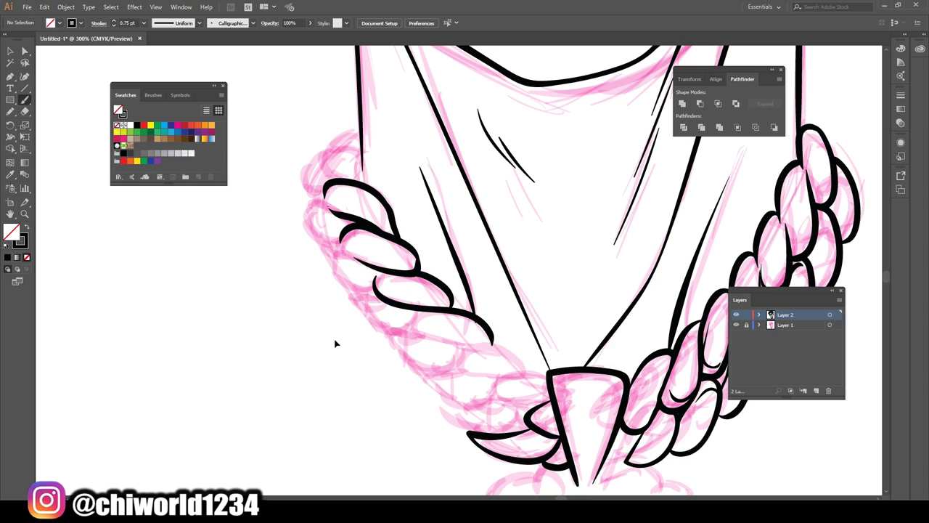
pyautogui.hotkey('ctrl', 'z')
pyautogui.moveTo(380, 273)
pyautogui.mouseDown()
pyautogui.moveTo(381, 294)
pyautogui.moveTo(451, 311)
pyautogui.moveTo(492, 330)
pyautogui.moveTo(496, 345)
pyautogui.mouseUp()
pyautogui.moveTo(420, 310)
pyautogui.mouseDown()
pyautogui.moveTo(427, 334)
pyautogui.moveTo(515, 345)
pyautogui.moveTo(525, 372)
pyautogui.mouseUp()
pyautogui.moveTo(480, 337)
pyautogui.mouseDown()
pyautogui.moveTo(459, 363)
pyautogui.moveTo(544, 375)
pyautogui.moveTo(531, 385)
pyautogui.moveTo(497, 376)
pyautogui.moveTo(516, 402)
pyautogui.moveTo(552, 398)
pyautogui.mouseUp()
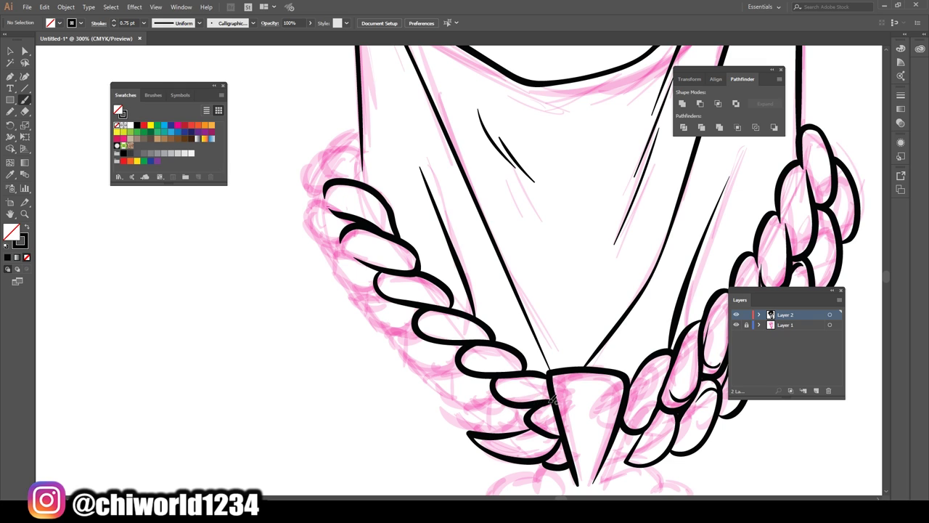
pyautogui.hotkey('ctrl', '-')
pyautogui.hotkey('ctrl', '-')
pyautogui.hotkey('ctrl', '-')
pyautogui.hotkey('ctrl', '=')
pyautogui.hotkey('ctrl', '=')
pyautogui.hotkey('ctrl', '=')
pyautogui.hotkey('ctrl', '=')
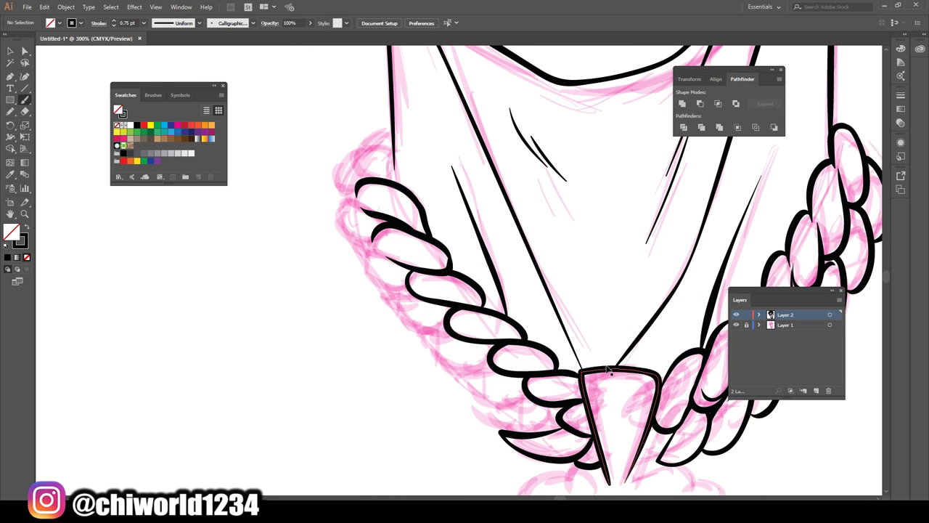
# Ink the upper links and the outer row of links on the left side of the chain with the Paintbrush, following the sketch.
pyautogui.moveTo(408, 180)
pyautogui.mouseDown()
pyautogui.moveTo(388, 153)
pyautogui.moveTo(369, 147)
pyautogui.moveTo(355, 154)
pyautogui.moveTo(358, 174)
pyautogui.moveTo(376, 133)
pyautogui.moveTo(391, 125)
pyautogui.moveTo(384, 166)
pyautogui.moveTo(335, 148)
pyautogui.moveTo(340, 165)
pyautogui.moveTo(362, 176)
pyautogui.moveTo(376, 172)
pyautogui.moveTo(351, 107)
pyautogui.mouseUp()
pyautogui.scroll(-2, 331, 283)
pyautogui.scroll(-1, 331, 283)
pyautogui.hotkey('ctrl', '-')
pyautogui.hotkey('ctrl', '-')
pyautogui.hotkey('ctrl', '-')
pyautogui.hotkey('ctrl', '-')
pyautogui.hotkey('ctrl', '=')
pyautogui.hotkey('ctrl', '=')
pyautogui.hotkey('ctrl', '=')
pyautogui.moveTo(372, 154); pyautogui.dragTo(393, 139)
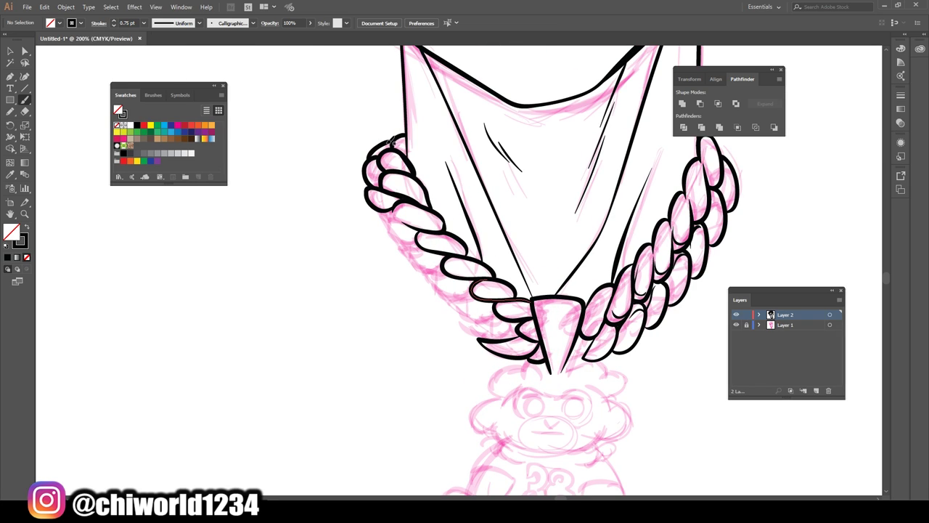
pyautogui.moveTo(382, 216)
pyautogui.mouseDown()
pyautogui.moveTo(394, 235)
pyautogui.moveTo(414, 239)
pyautogui.moveTo(415, 224)
pyautogui.moveTo(404, 243)
pyautogui.moveTo(440, 268)
pyautogui.moveTo(439, 289)
pyautogui.moveTo(464, 293)
pyautogui.moveTo(472, 283)
pyautogui.moveTo(454, 299)
pyautogui.moveTo(459, 315)
pyautogui.moveTo(490, 316)
pyautogui.moveTo(464, 319)
pyautogui.moveTo(468, 331)
pyautogui.moveTo(517, 331)
pyautogui.mouseUp()
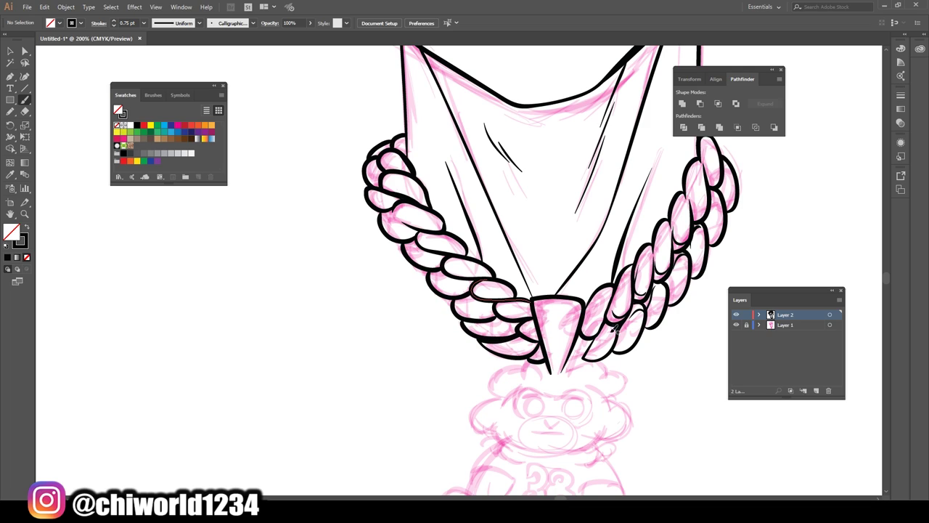
# Hide Layer 1 with the pink sketch to view the chain's inked lines alone.
pyautogui.hotkey('ctrl', '-')
pyautogui.click(735, 325)
pyautogui.hotkey('ctrl', '-')
pyautogui.hotkey('ctrl', '-')
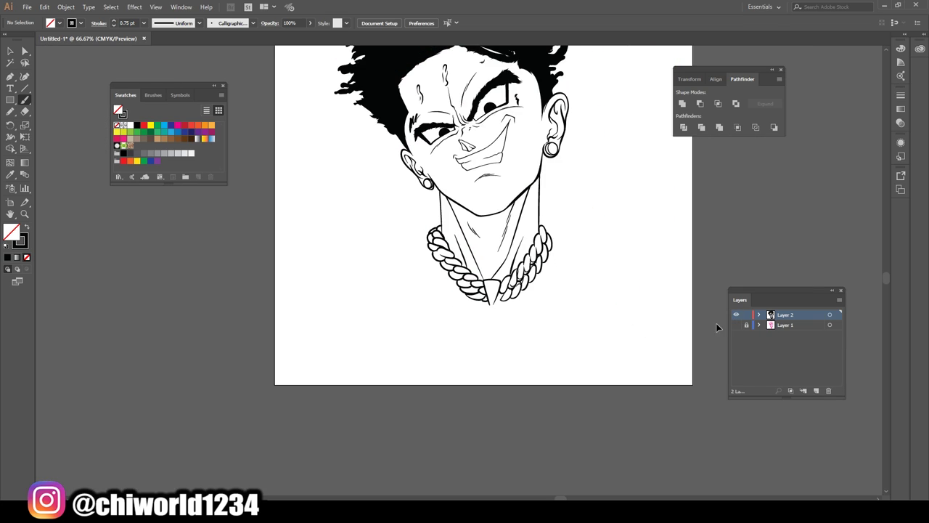
# Paint black into the gaps between the left chain links and clean up the outlines of the links.
pyautogui.hotkey('ctrl', '+')
pyautogui.hotkey('ctrl', '+')
pyautogui.hotkey('ctrl', '+')
pyautogui.hotkey('ctrl', '+')
pyautogui.hotkey('ctrl', '+')
pyautogui.hotkey('ctrl', '+')
pyautogui.moveTo(630, 360); pyautogui.dragTo(609, 316)
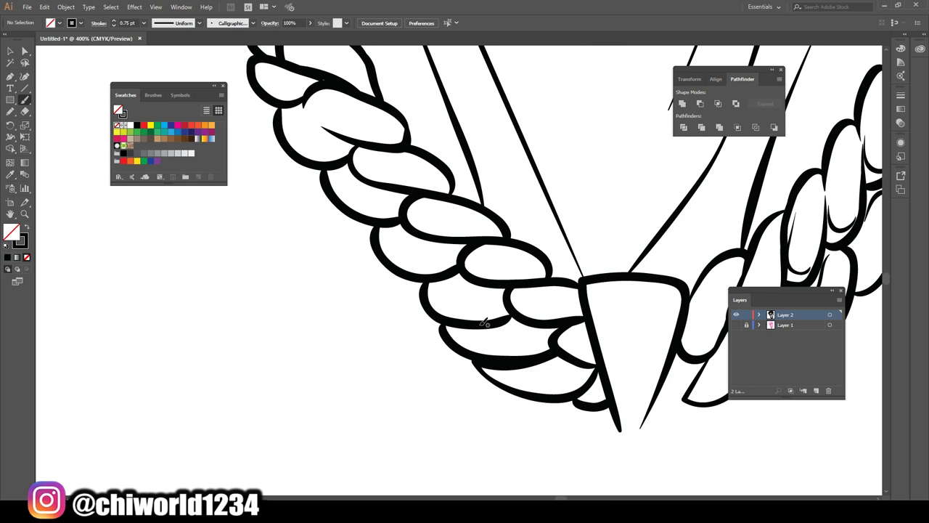
pyautogui.moveTo(501, 320); pyautogui.dragTo(507, 287)
pyautogui.moveTo(519, 327); pyautogui.dragTo(510, 308)
pyautogui.moveTo(448, 269); pyautogui.dragTo(463, 250)
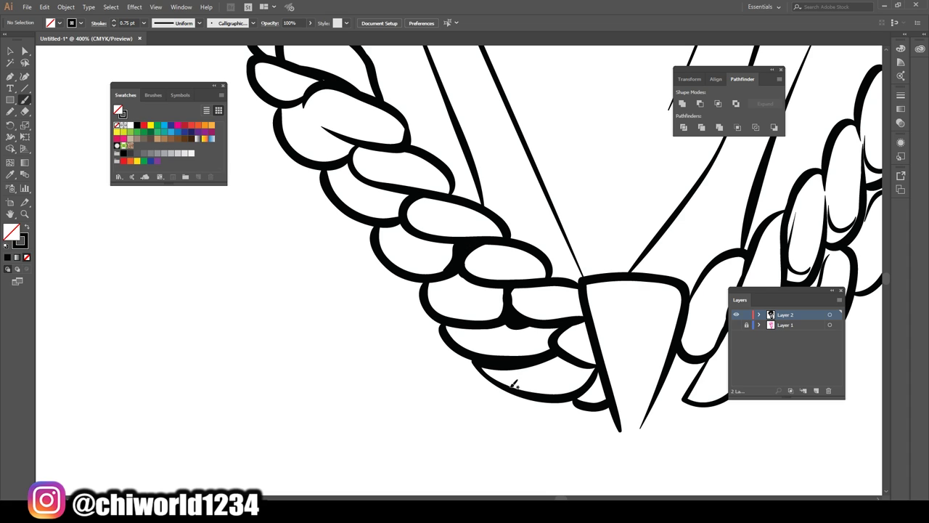
pyautogui.scroll(-5, 512, 385)
pyautogui.scroll(4, 557, 369)
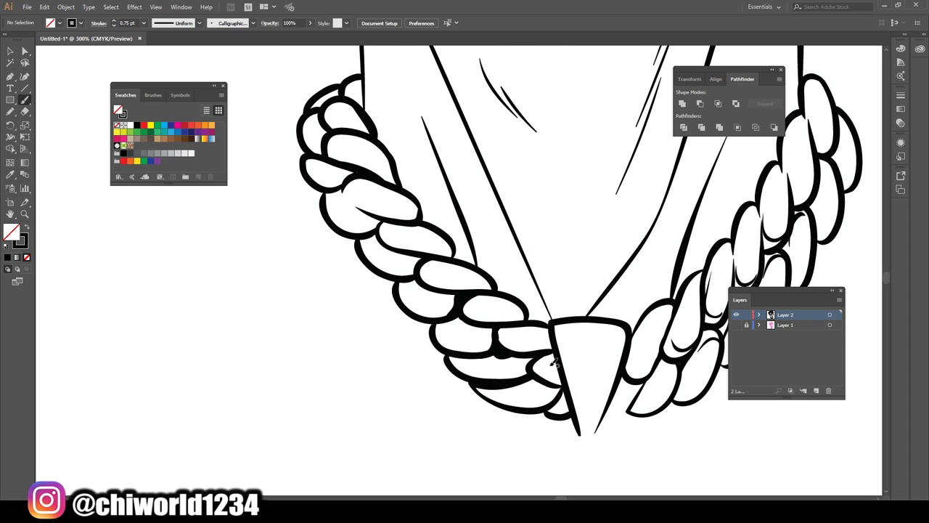
pyautogui.moveTo(378, 212)
pyautogui.mouseDown()
pyautogui.moveTo(341, 183)
pyautogui.moveTo(336, 173)
pyautogui.moveTo(345, 169)
pyautogui.mouseUp()
pyautogui.moveTo(422, 255)
pyautogui.mouseDown()
pyautogui.moveTo(380, 244)
pyautogui.moveTo(378, 219)
pyautogui.moveTo(339, 192)
pyautogui.mouseUp()
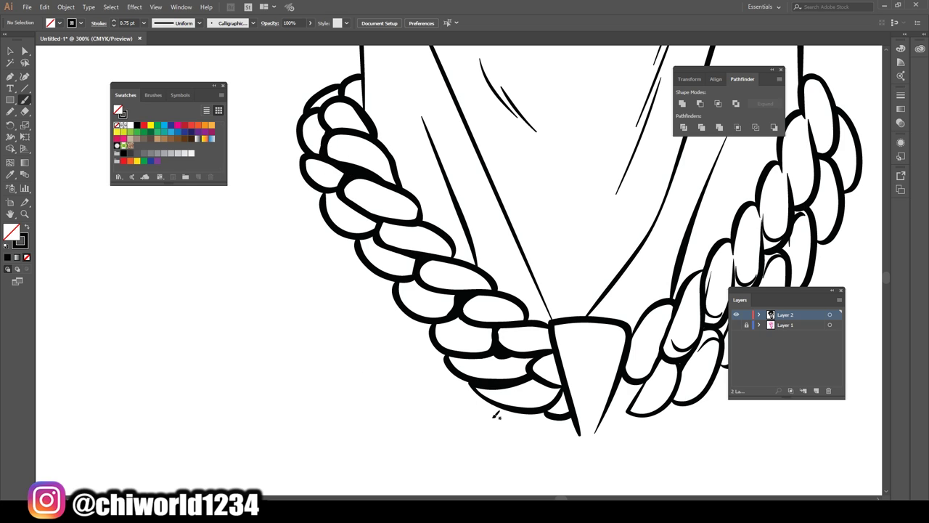
# Thicken the outer contour along the left side of the chain with heavier brush strokes.
pyautogui.hotkey('ctrl', '-')
pyautogui.hotkey('ctrl', '-')
pyautogui.hotkey('ctrl', '+')
pyautogui.hotkey('ctrl', '+')
pyautogui.moveTo(566, 413)
pyautogui.mouseDown()
pyautogui.moveTo(514, 411)
pyautogui.moveTo(469, 382)
pyautogui.moveTo(349, 238)
pyautogui.mouseUp()
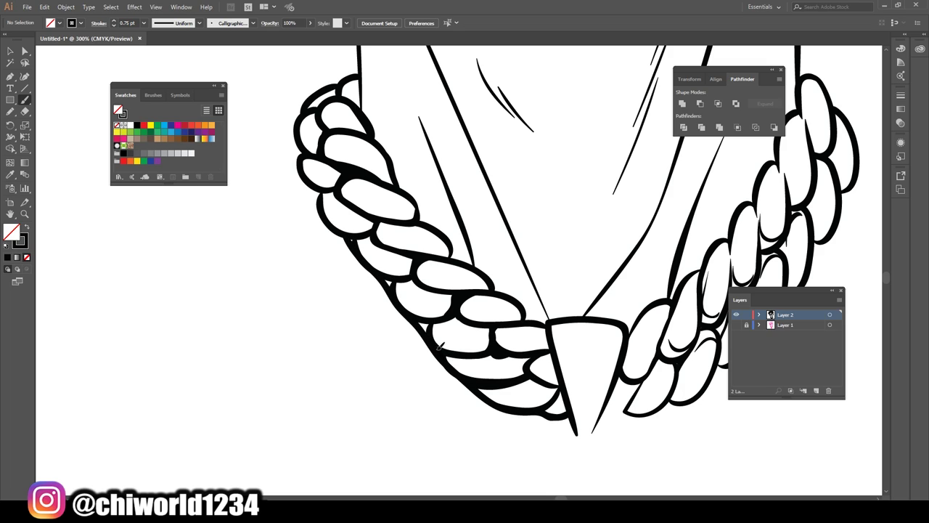
pyautogui.moveTo(387, 272)
pyautogui.mouseDown()
pyautogui.moveTo(314, 196)
pyautogui.moveTo(323, 200)
pyautogui.moveTo(298, 122)
pyautogui.moveTo(307, 103)
pyautogui.mouseUp()
# Thicken the outer contour along the right side of the chain, from the pendant holder up to the neck.
pyautogui.hotkey('ctrl', '-')
pyautogui.hotkey('ctrl', '-')
pyautogui.hotkey('ctrl', '-')
pyautogui.hotkey('ctrl', '-')
pyautogui.hscroll(1, 637, 280)
pyautogui.hotkey('ctrl', '=')
pyautogui.hotkey('ctrl', '=')
pyautogui.hotkey('ctrl', '=')
pyautogui.hotkey('ctrl', '=')
pyautogui.hotkey('ctrl', '=')
pyautogui.hscroll(1, 634, 295)
pyautogui.moveTo(363, 419)
pyautogui.mouseDown()
pyautogui.moveTo(466, 382)
pyautogui.moveTo(503, 349)
pyautogui.moveTo(581, 237)
pyautogui.moveTo(612, 172)
pyautogui.mouseUp()
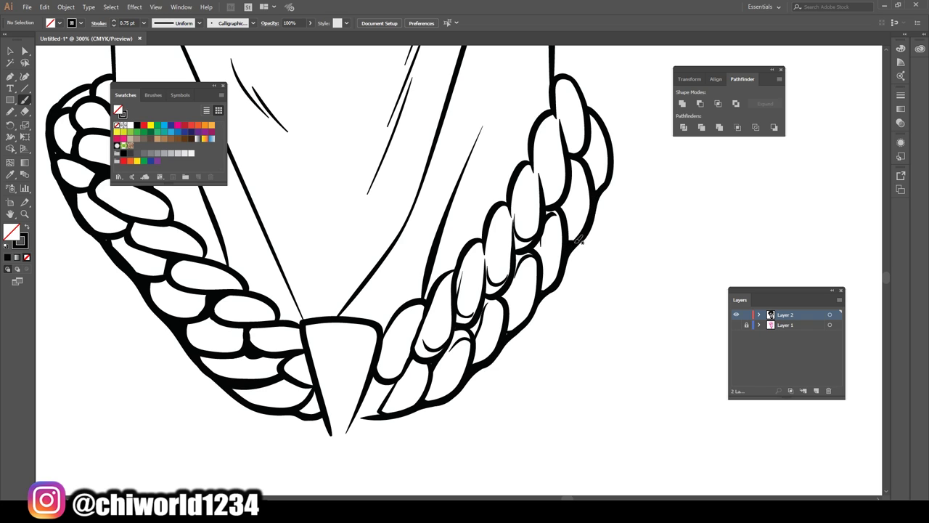
# Show Layer 1 again and ink the fluffy hair and lower face outline of the pendant character below the chain.
pyautogui.hotkey('ctrl', '-')
pyautogui.hotkey('ctrl', '-')
pyautogui.hotkey('ctrl', '-')
pyautogui.hotkey('ctrl', '-')
pyautogui.hscroll(-3, 610, 365)
pyautogui.scroll(4, 605, 362)
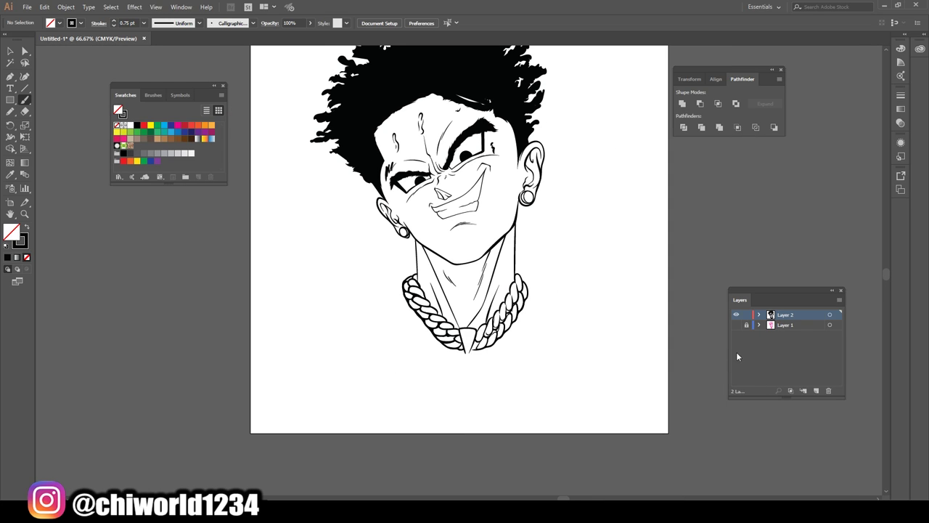
pyautogui.click(736, 324)
pyautogui.scroll(4, 616, 352)
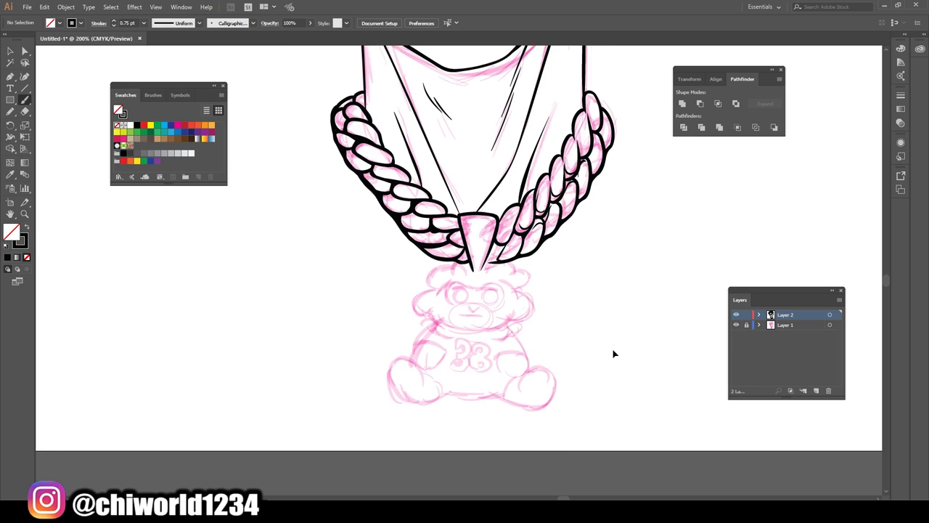
pyautogui.moveTo(502, 230)
pyautogui.mouseDown()
pyautogui.moveTo(557, 229)
pyautogui.moveTo(559, 246)
pyautogui.mouseUp()
pyautogui.moveTo(471, 228)
pyautogui.mouseDown()
pyautogui.moveTo(390, 243)
pyautogui.moveTo(401, 280)
pyautogui.moveTo(375, 283)
pyautogui.moveTo(355, 308)
pyautogui.moveTo(369, 329)
pyautogui.moveTo(396, 330)
pyautogui.moveTo(392, 321)
pyautogui.moveTo(400, 345)
pyautogui.moveTo(431, 361)
pyautogui.mouseUp()
pyautogui.moveTo(488, 367)
pyautogui.mouseDown()
pyautogui.moveTo(554, 345)
pyautogui.moveTo(567, 320)
pyautogui.moveTo(557, 340)
pyautogui.moveTo(587, 333)
pyautogui.moveTo(585, 291)
pyautogui.moveTo(563, 293)
pyautogui.moveTo(545, 263)
pyautogui.moveTo(567, 286)
pyautogui.moveTo(586, 271)
pyautogui.moveTo(563, 236)
pyautogui.mouseUp()
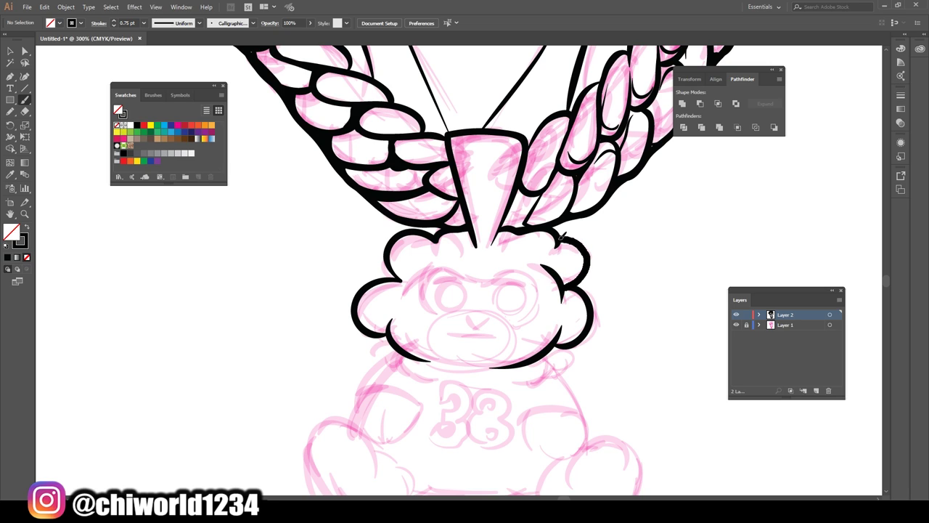
pyautogui.moveTo(377, 278); pyautogui.dragTo(389, 251)
# Check the pendant's head outline with Layer 1 hidden, and turn the sketch layer back on.
pyautogui.hotkey('ctrl', '-')
pyautogui.hotkey('ctrl', '-')
pyautogui.hotkey('ctrl', '-')
pyautogui.hotkey('ctrl', '-')
pyautogui.hotkey('ctrl', '-')
pyautogui.click(736, 324)
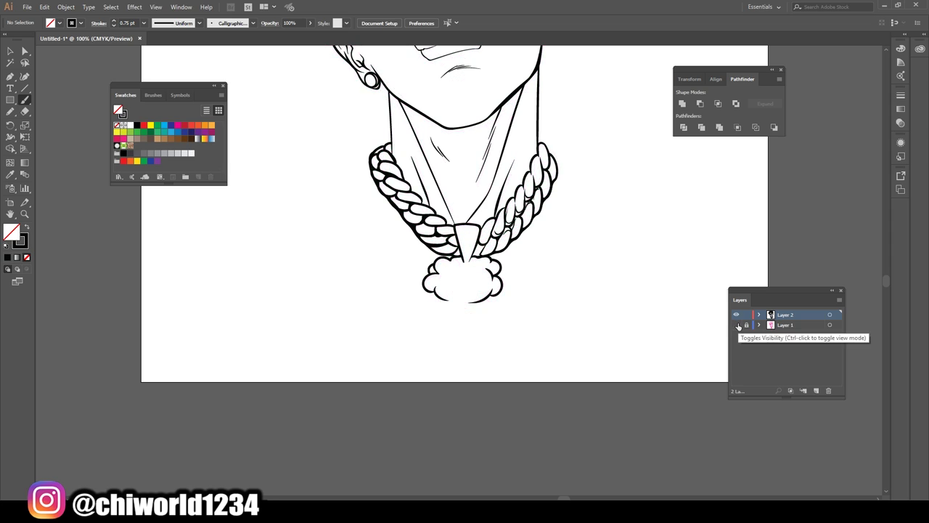
pyautogui.hotkey('ctrl', '+')
pyautogui.hotkey('ctrl', '+')
pyautogui.hotkey('ctrl', '+')
pyautogui.hotkey('ctrl', '+')
pyautogui.hotkey('ctrl', '+')
pyautogui.click(737, 326)
# Ink the pendant character's arms, feet and bottom body contour over the sketch.
pyautogui.scroll(-3, 389, 261)
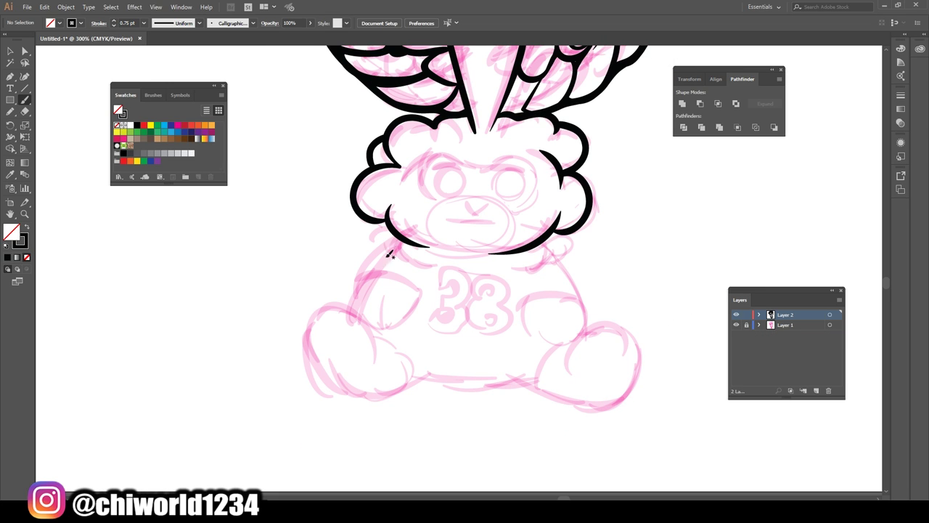
pyautogui.moveTo(389, 234)
pyautogui.mouseDown()
pyautogui.moveTo(354, 280)
pyautogui.moveTo(364, 319)
pyautogui.moveTo(425, 289)
pyautogui.mouseUp()
pyautogui.moveTo(515, 278)
pyautogui.mouseDown()
pyautogui.moveTo(568, 343)
pyautogui.moveTo(591, 317)
pyautogui.moveTo(577, 274)
pyautogui.moveTo(556, 258)
pyautogui.mouseUp()
pyautogui.moveTo(568, 372)
pyautogui.mouseDown()
pyautogui.moveTo(586, 332)
pyautogui.moveTo(620, 319)
pyautogui.moveTo(638, 363)
pyautogui.moveTo(590, 410)
pyautogui.moveTo(507, 380)
pyautogui.mouseUp()
pyautogui.moveTo(581, 338)
pyautogui.mouseDown()
pyautogui.moveTo(607, 323)
pyautogui.moveTo(630, 327)
pyautogui.mouseUp()
pyautogui.moveTo(373, 344)
pyautogui.mouseDown()
pyautogui.moveTo(347, 302)
pyautogui.moveTo(306, 314)
pyautogui.moveTo(327, 373)
pyautogui.moveTo(377, 397)
pyautogui.moveTo(442, 374)
pyautogui.moveTo(514, 376)
pyautogui.mouseUp()
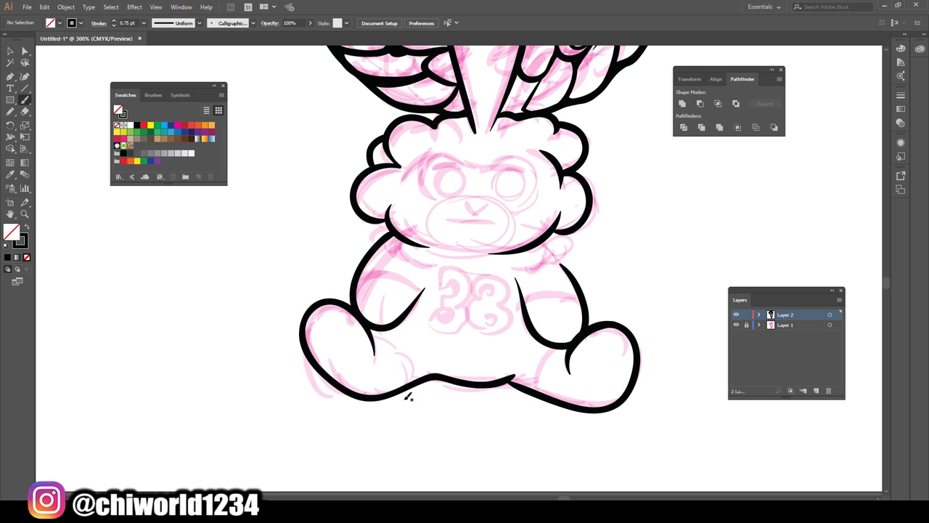
# Review the pendant's body line work with the sketch layer hidden, and make Layer 1 visible again.
pyautogui.hotkey('ctrl', '1')
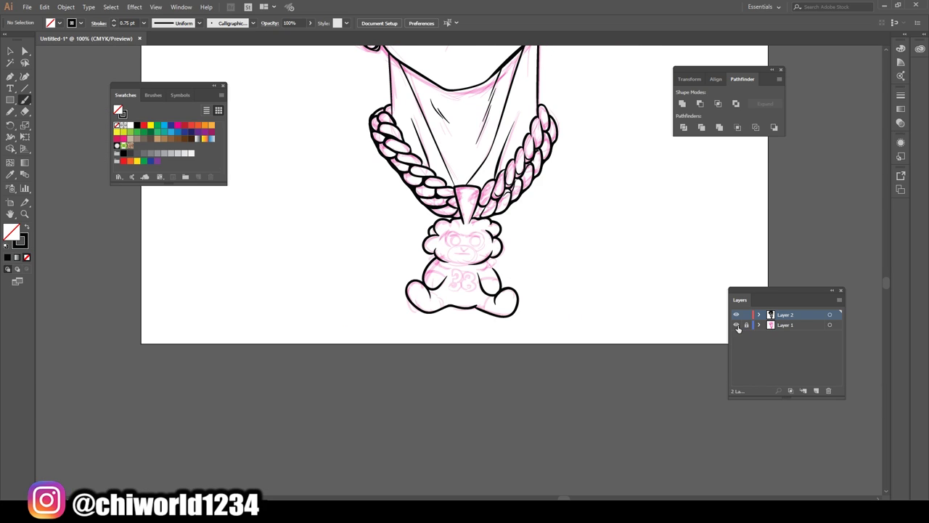
pyautogui.click(737, 326)
pyautogui.hotkey('ctrl', '-')
pyautogui.hotkey('ctrl', '-')
pyautogui.hotkey('ctrl', '+')
pyautogui.hotkey('ctrl', '+')
pyautogui.hotkey('ctrl', '+')
pyautogui.hotkey('ctrl', '+')
pyautogui.hotkey('ctrl', '+')
pyautogui.hotkey('ctrl', '+')
pyautogui.click(737, 325)
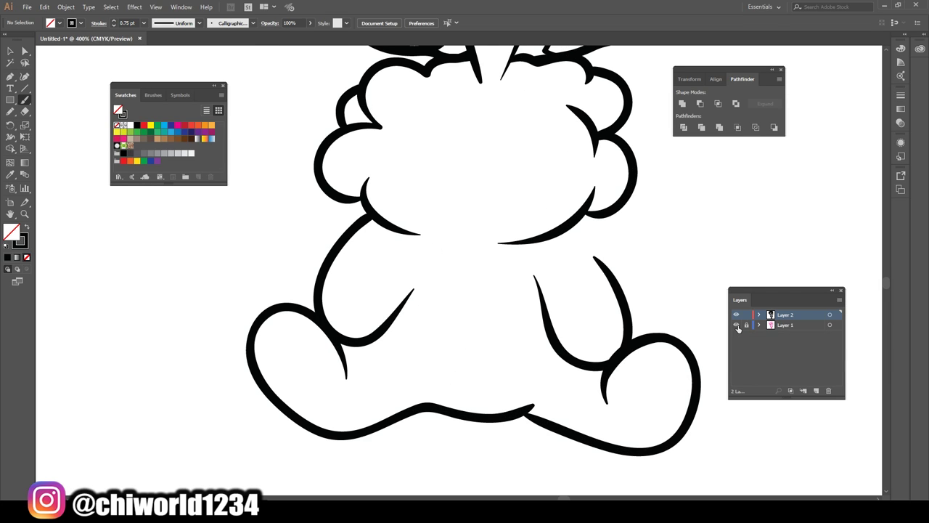
pyautogui.click(737, 325)
# Ink the pendant character's wavy collar, the inner curves of both feet and the sleeve edges on both arms.
pyautogui.moveTo(587, 210)
pyautogui.mouseDown()
pyautogui.moveTo(601, 254)
pyautogui.moveTo(553, 262)
pyautogui.moveTo(465, 262)
pyautogui.moveTo(371, 235)
pyautogui.moveTo(366, 216)
pyautogui.mouseUp()
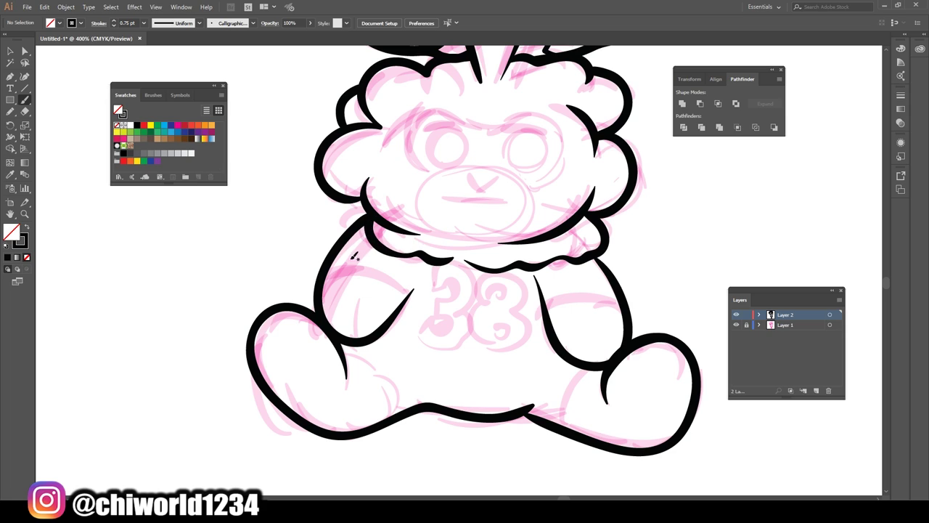
pyautogui.moveTo(568, 424); pyautogui.dragTo(586, 369)
pyautogui.moveTo(392, 419)
pyautogui.mouseDown()
pyautogui.moveTo(387, 375)
pyautogui.moveTo(339, 338)
pyautogui.mouseUp()
pyautogui.moveTo(548, 314)
pyautogui.mouseDown()
pyautogui.moveTo(567, 292)
pyautogui.moveTo(626, 295)
pyautogui.mouseUp()
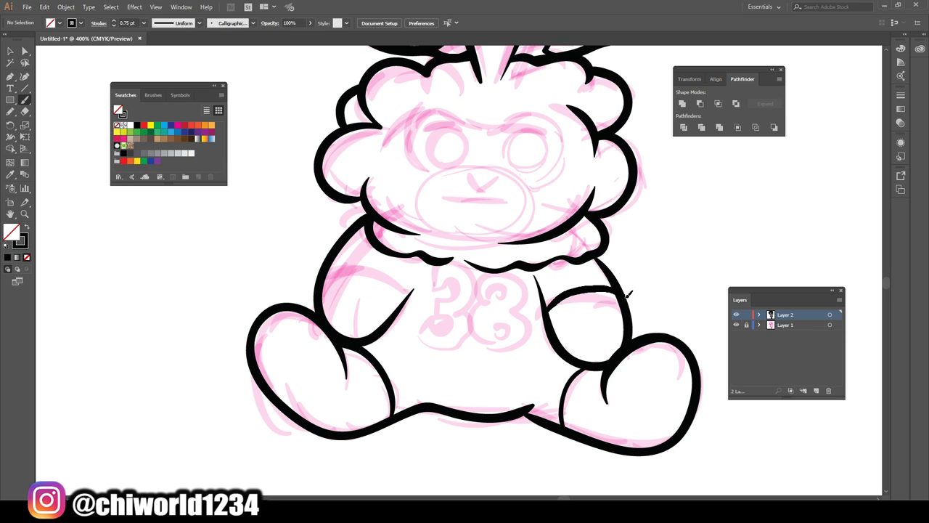
pyautogui.moveTo(635, 341)
pyautogui.mouseDown()
pyautogui.moveTo(631, 319)
pyautogui.moveTo(599, 250)
pyautogui.mouseUp()
pyautogui.moveTo(403, 311)
pyautogui.mouseDown()
pyautogui.moveTo(356, 255)
pyautogui.moveTo(327, 267)
pyautogui.mouseUp()
# Draw the number 38 on the pendant character's chest and ink its nose, mouth and both eyes.
pyautogui.moveTo(420, 331)
pyautogui.mouseDown()
pyautogui.moveTo(456, 342)
pyautogui.moveTo(472, 318)
pyautogui.moveTo(464, 305)
pyautogui.moveTo(474, 280)
pyautogui.moveTo(450, 262)
pyautogui.moveTo(434, 266)
pyautogui.moveTo(433, 289)
pyautogui.moveTo(456, 289)
pyautogui.moveTo(440, 295)
pyautogui.moveTo(437, 313)
pyautogui.moveTo(470, 311)
pyautogui.moveTo(530, 283)
pyautogui.moveTo(519, 302)
pyautogui.moveTo(524, 340)
pyautogui.moveTo(495, 331)
pyautogui.moveTo(497, 287)
pyautogui.mouseUp()
pyautogui.moveTo(508, 208)
pyautogui.mouseDown()
pyautogui.moveTo(480, 206)
pyautogui.moveTo(508, 206)
pyautogui.mouseUp()
pyautogui.moveTo(507, 174)
pyautogui.mouseDown()
pyautogui.moveTo(465, 176)
pyautogui.moveTo(554, 149)
pyautogui.moveTo(517, 163)
pyautogui.moveTo(530, 168)
pyautogui.mouseUp()
pyautogui.moveTo(440, 157)
pyautogui.mouseDown()
pyautogui.moveTo(459, 129)
pyautogui.moveTo(427, 138)
pyautogui.moveTo(432, 159)
pyautogui.moveTo(454, 164)
pyautogui.mouseUp()
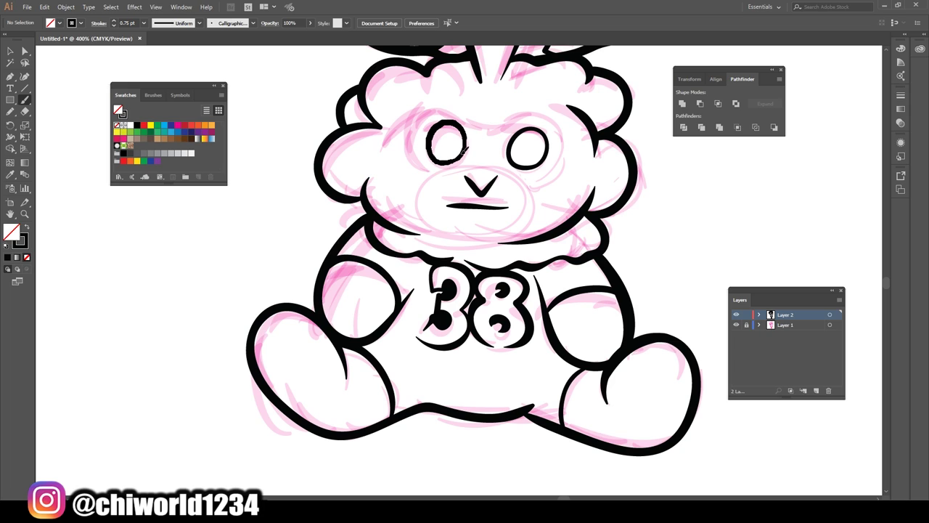
# Ink the oval muzzle, the face outline around the eyes and the eyebrows of the pendant character.
pyautogui.scroll(2, 431, 276)
pyautogui.moveTo(430, 261)
pyautogui.mouseDown()
pyautogui.moveTo(483, 291)
pyautogui.moveTo(531, 273)
pyautogui.moveTo(543, 242)
pyautogui.moveTo(503, 204)
pyautogui.moveTo(443, 211)
pyautogui.moveTo(416, 241)
pyautogui.moveTo(436, 275)
pyautogui.mouseUp()
pyautogui.scroll(1, 418, 235)
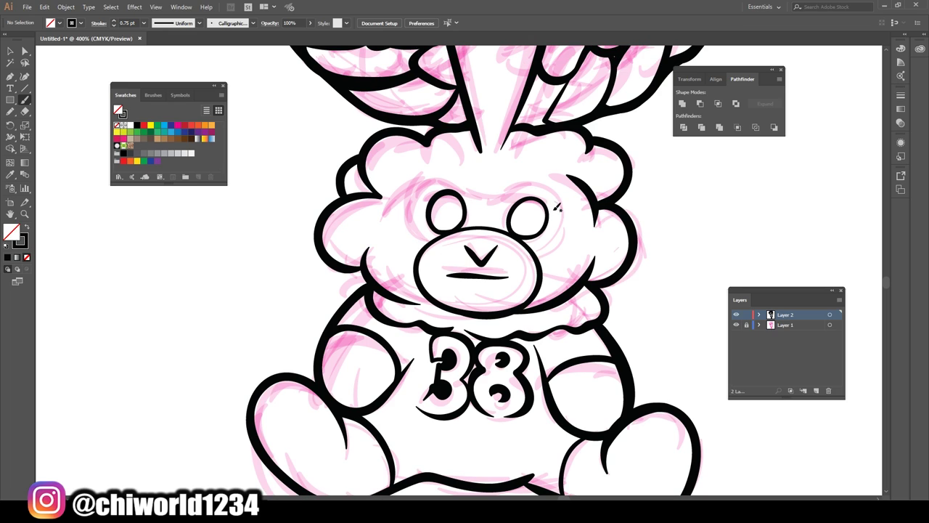
pyautogui.moveTo(555, 205)
pyautogui.mouseDown()
pyautogui.moveTo(527, 182)
pyautogui.moveTo(435, 184)
pyautogui.moveTo(418, 197)
pyautogui.mouseUp()
pyautogui.moveTo(423, 248)
pyautogui.mouseDown()
pyautogui.moveTo(405, 193)
pyautogui.moveTo(439, 161)
pyautogui.moveTo(487, 172)
pyautogui.moveTo(528, 166)
pyautogui.moveTo(571, 193)
pyautogui.moveTo(541, 255)
pyautogui.mouseUp()
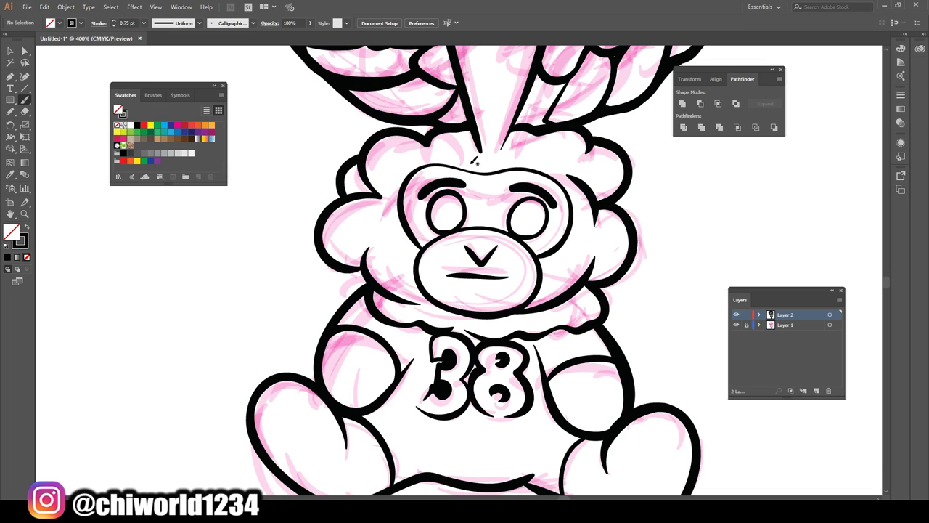
# Add short strokes where the pendant holder meets the hair and a wavy shirt hem below the number 38.
pyautogui.moveTo(501, 156)
pyautogui.mouseDown()
pyautogui.moveTo(498, 145)
pyautogui.moveTo(481, 149)
pyautogui.mouseUp()
pyautogui.hotkey('ctrl', '1')
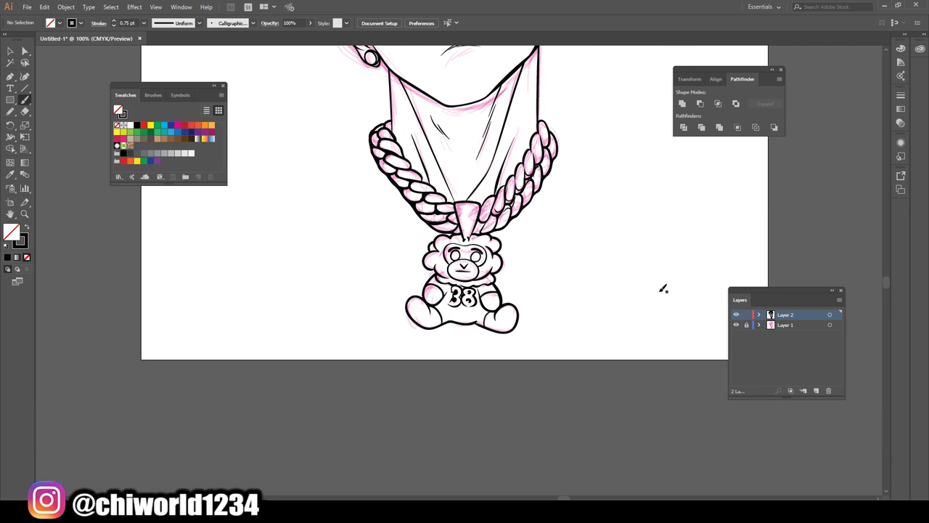
pyautogui.scroll(2, 663, 280)
pyautogui.hotkey('ctrl', '+')
pyautogui.hotkey('ctrl', '+')
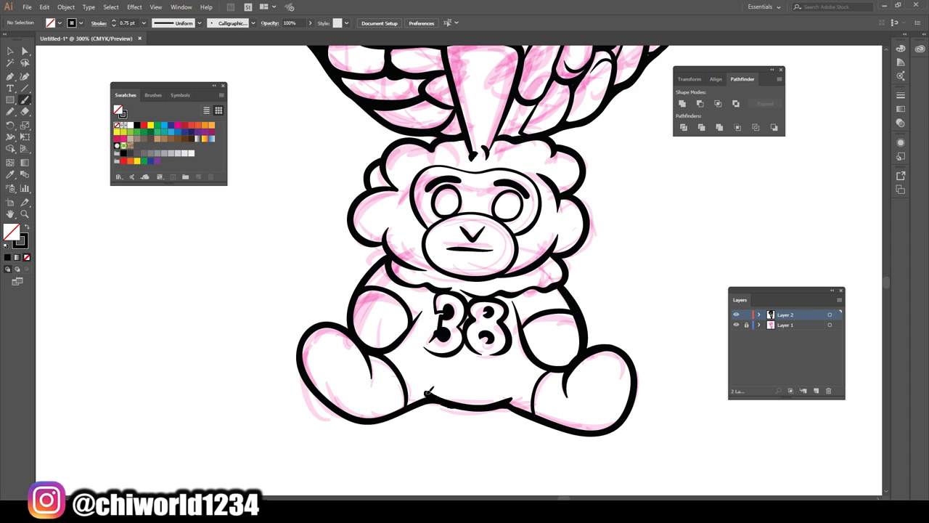
pyautogui.moveTo(516, 357); pyautogui.dragTo(422, 356)
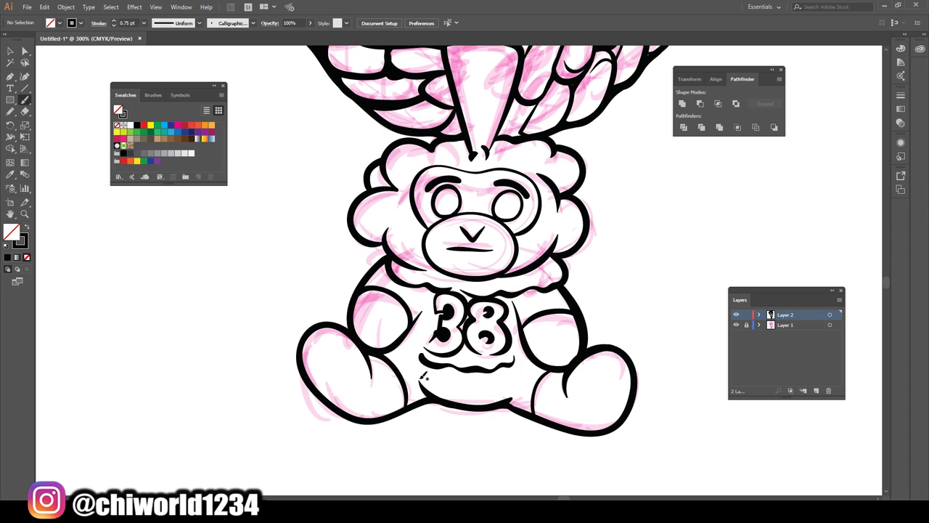
# Hide the Layer 1 sketch so the whole portrait shows only its finished line art.
pyautogui.hotkey('ctrl', '-')
pyautogui.hotkey('ctrl', '-')
pyautogui.hotkey('ctrl', '-')
pyautogui.hotkey('ctrl', '-')
pyautogui.scroll(5, 617, 381)
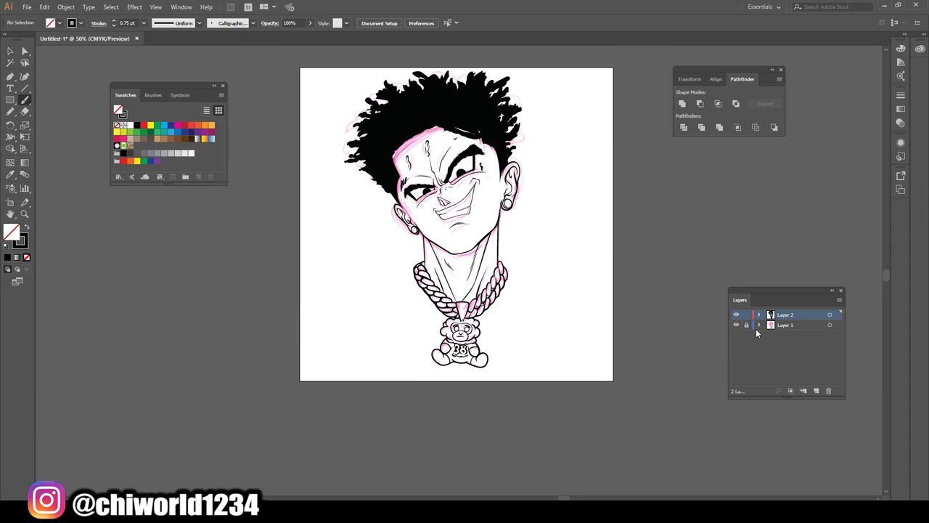
pyautogui.click(736, 325)
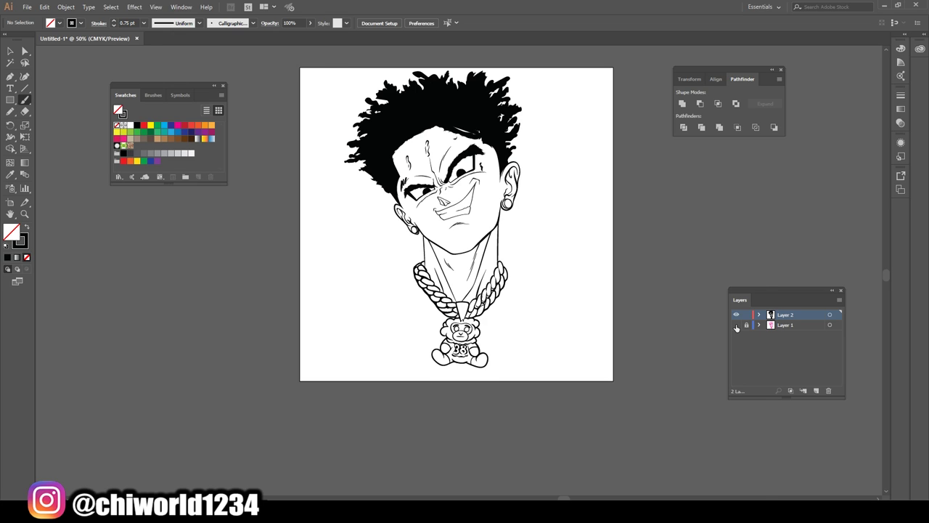
# Inspect the face, neck, chain and pendant line work up close and as a whole.
pyautogui.hotkey('ctrl', '+')
pyautogui.hotkey('ctrl', '+')
pyautogui.hotkey('ctrl', '-')
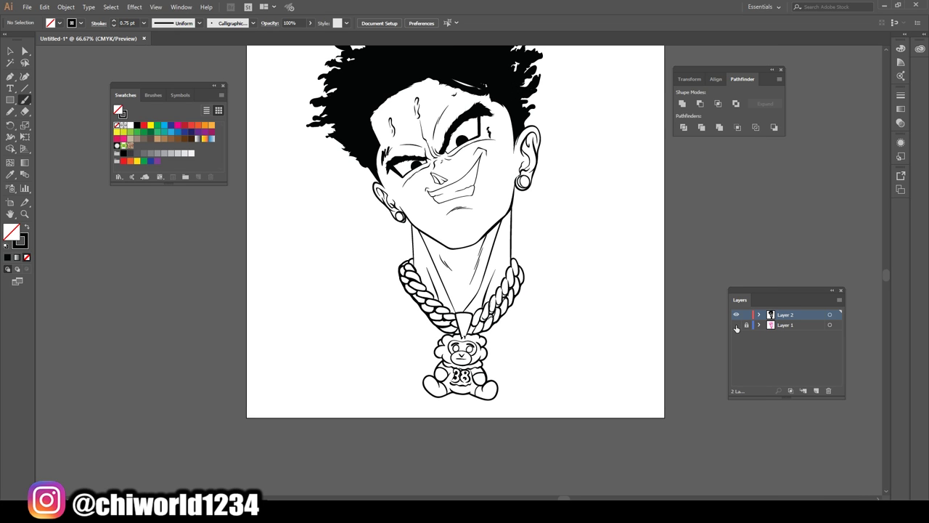
pyautogui.hotkey('ctrl', '+')
pyautogui.hotkey('ctrl', '+')
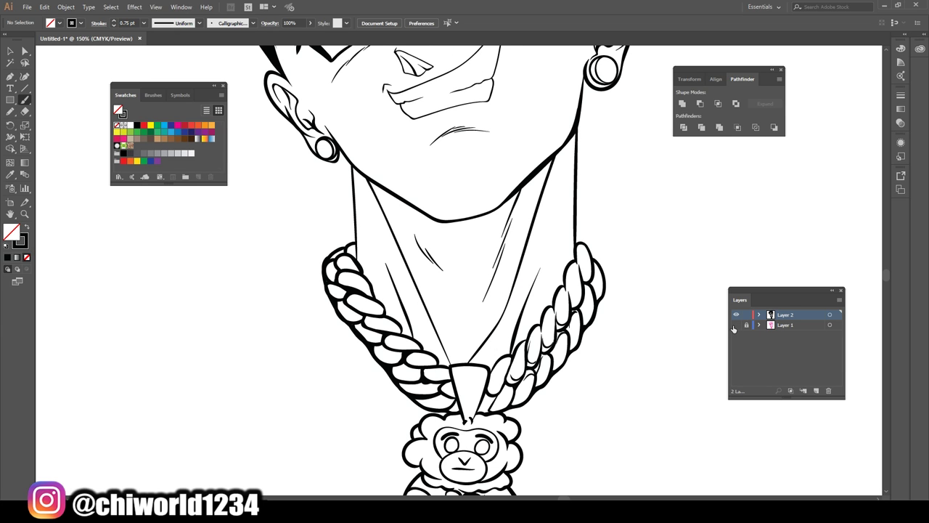
pyautogui.scroll(-5, 649, 332)
pyautogui.hotkey('ctrl', '-')
pyautogui.hotkey('ctrl', '-')
pyautogui.hotkey('ctrl', '+')
pyautogui.hotkey('ctrl', '+')
pyautogui.scroll(1, 627, 331)
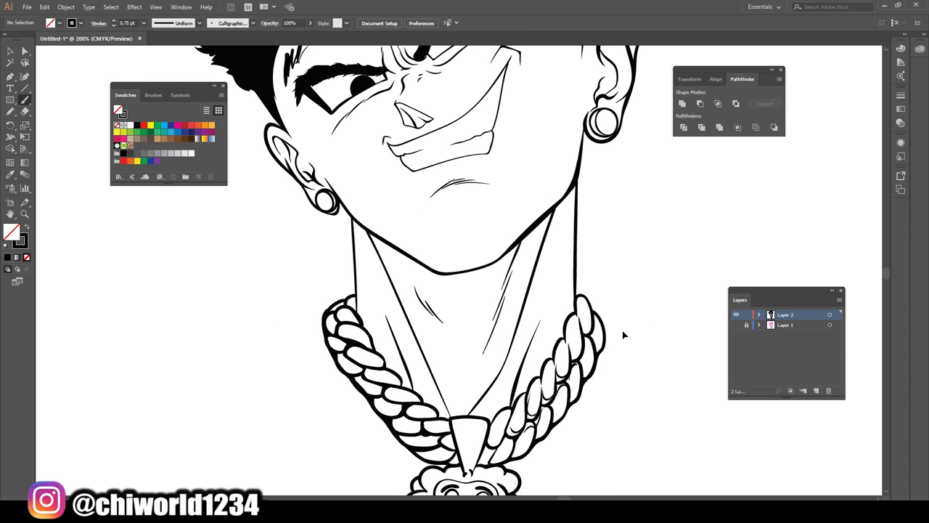
pyautogui.hotkey('ctrl', '+')
pyautogui.scroll(-2, 627, 329)
pyautogui.hotkey('ctrl', '+')
pyautogui.scroll(2, 627, 327)
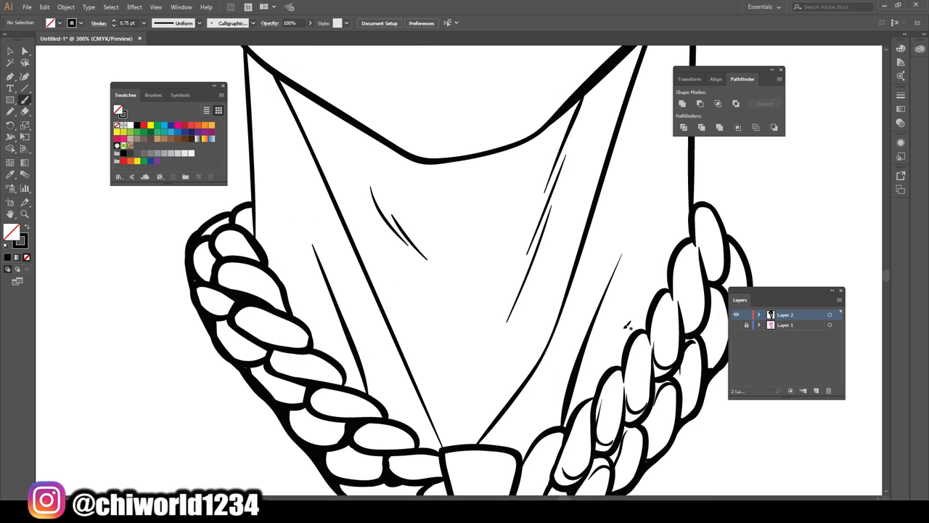
pyautogui.hotkey('ctrl', '-')
pyautogui.hotkey('ctrl', '-')
pyautogui.hotkey('ctrl', '-')
pyautogui.scroll(2, 305, 297)
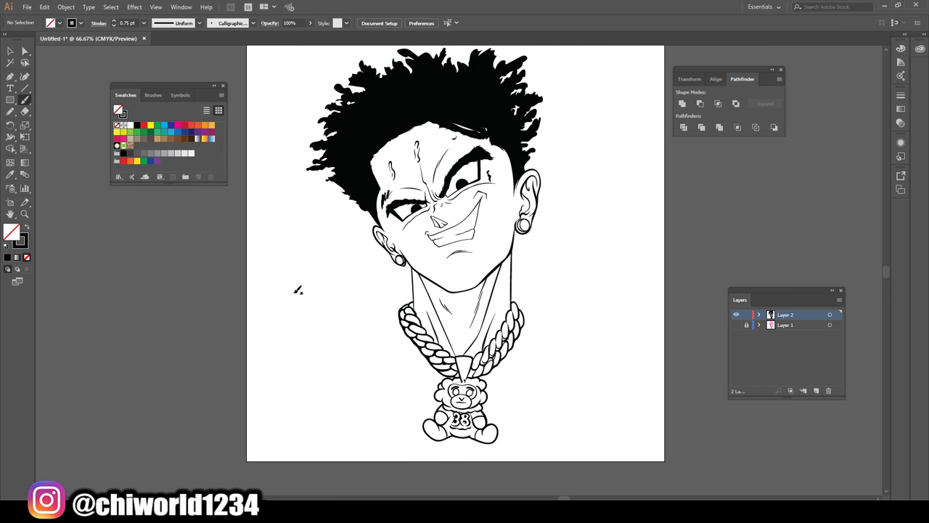
# Expand the appearance of the entire portrait line art and combine the resulting shapes with Pathfinder Merge.
pyautogui.click(11, 51)
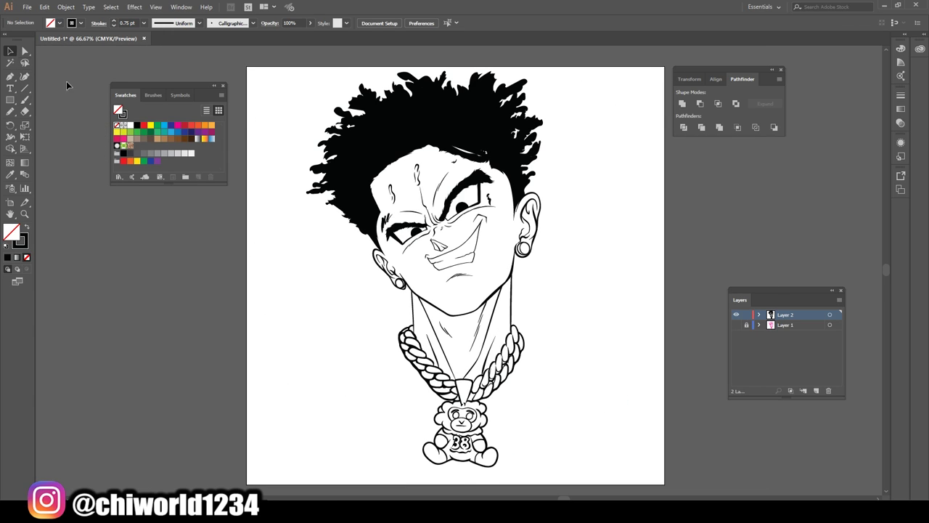
pyautogui.moveTo(287, 77)
pyautogui.mouseDown()
pyautogui.moveTo(476, 159)
pyautogui.moveTo(565, 255)
pyautogui.moveTo(626, 385)
pyautogui.moveTo(619, 471)
pyautogui.mouseUp()
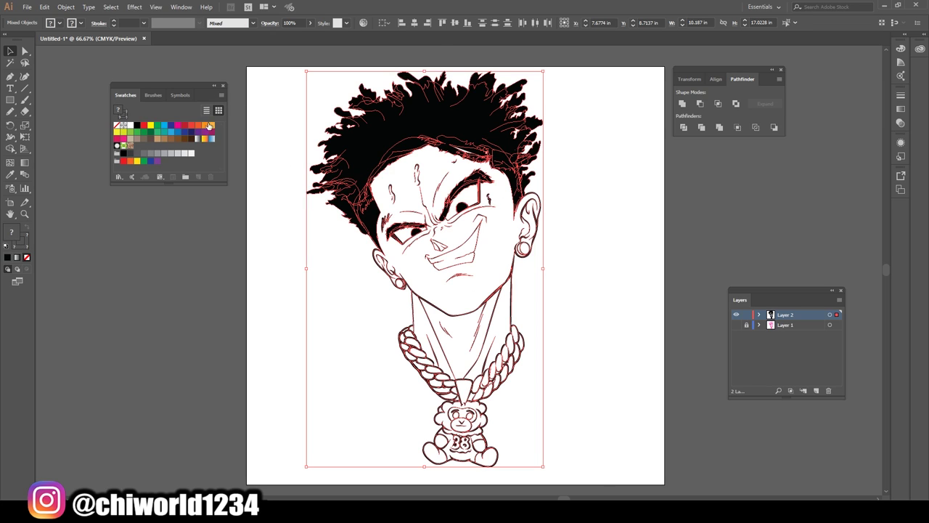
pyautogui.click(65, 6)
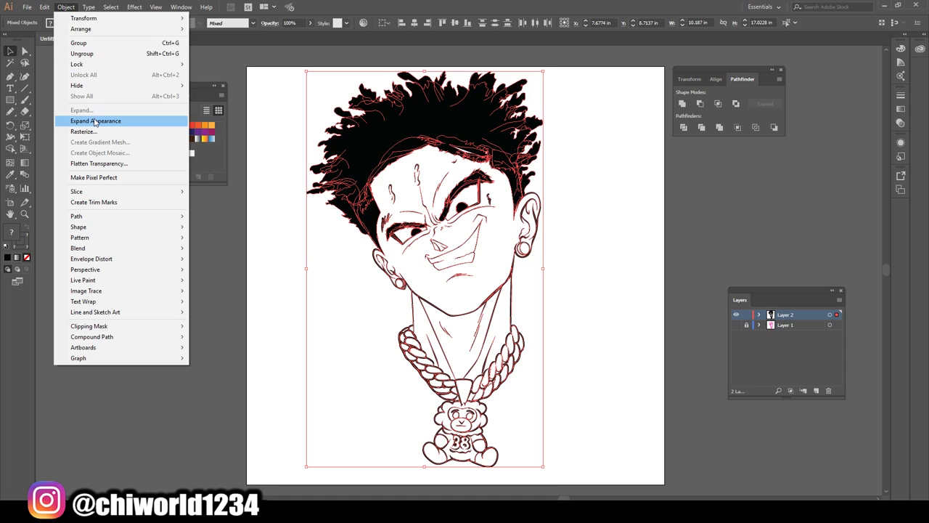
pyautogui.click(95, 122)
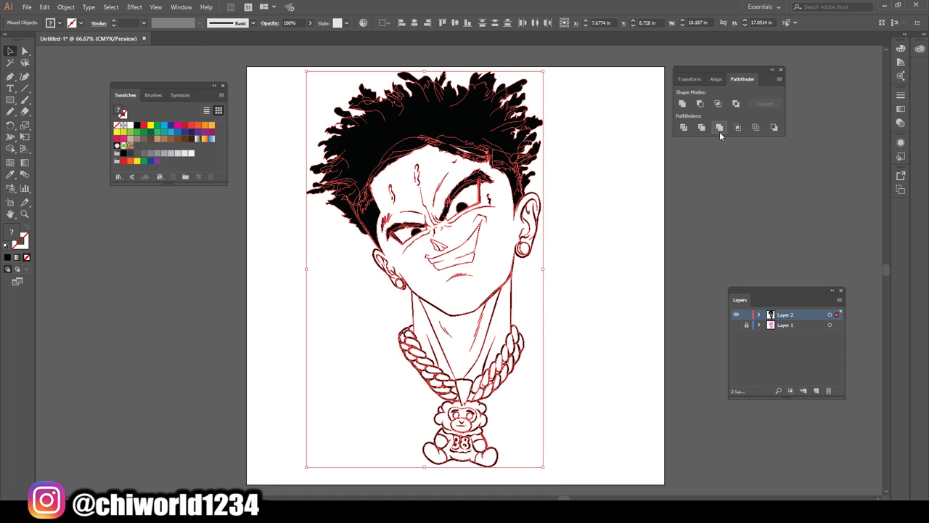
pyautogui.click(720, 128)
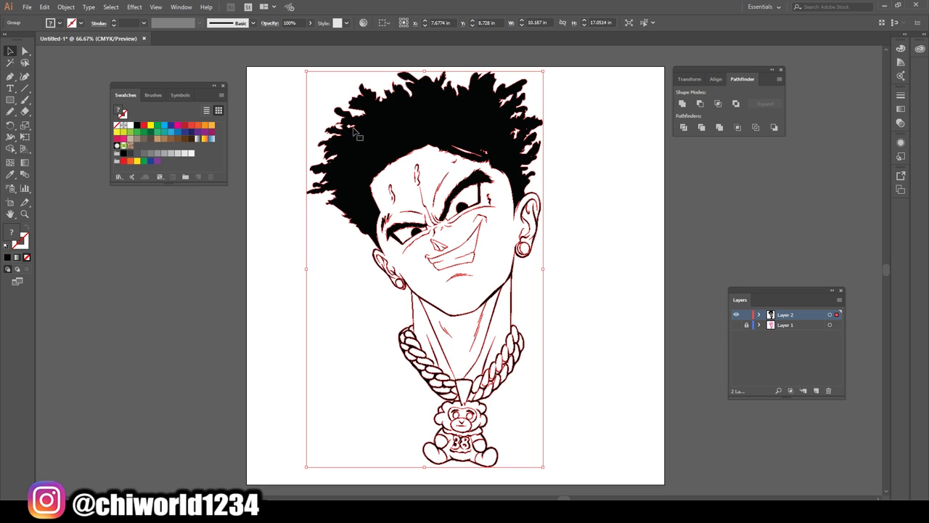
# Export the artwork to the Desktop as a PNG named nba 1, using artboards, 300 ppi resolution and a transparent background.
pyautogui.click(26, 8)
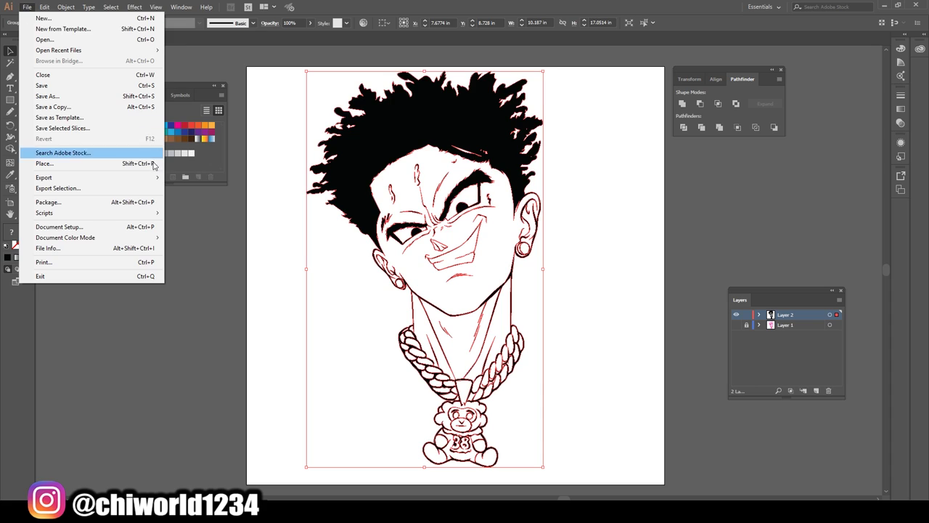
pyautogui.moveTo(80, 178)
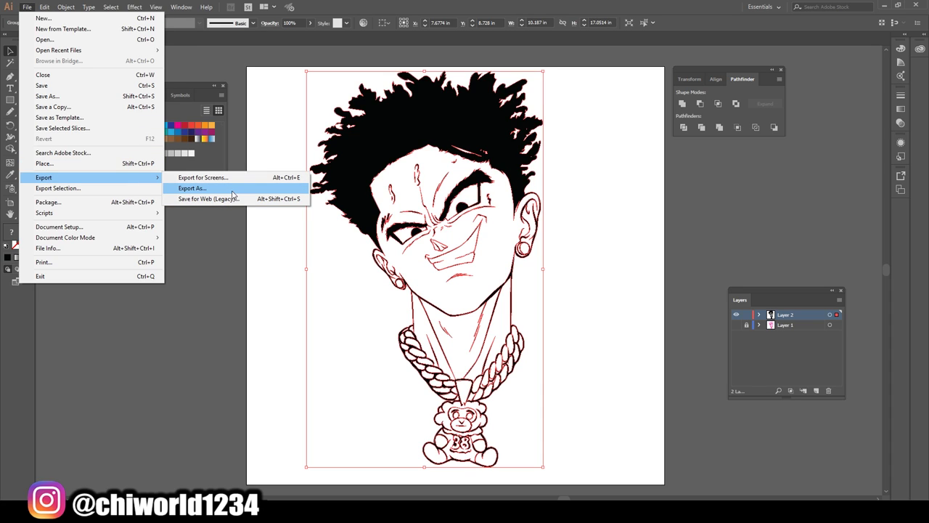
pyautogui.click(232, 191)
pyautogui.click(80, 239)
pyautogui.click(99, 212)
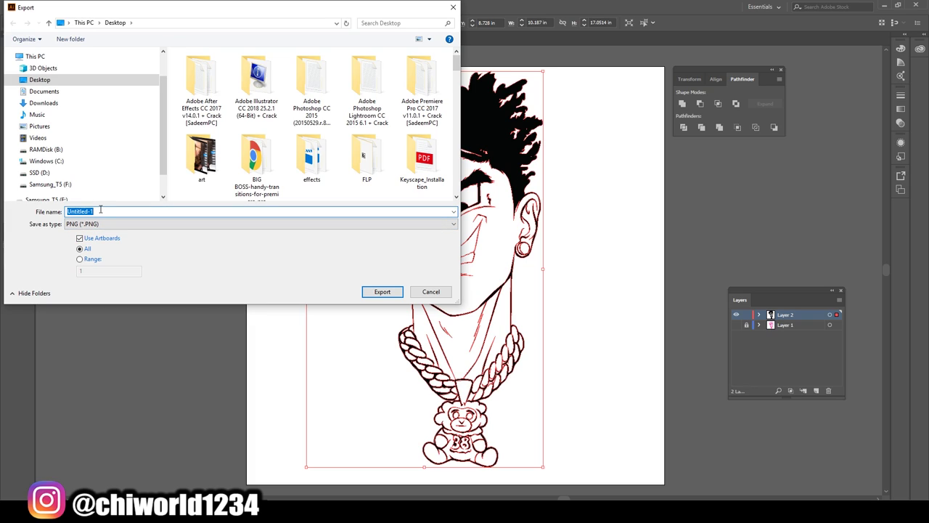
pyautogui.write('nba')
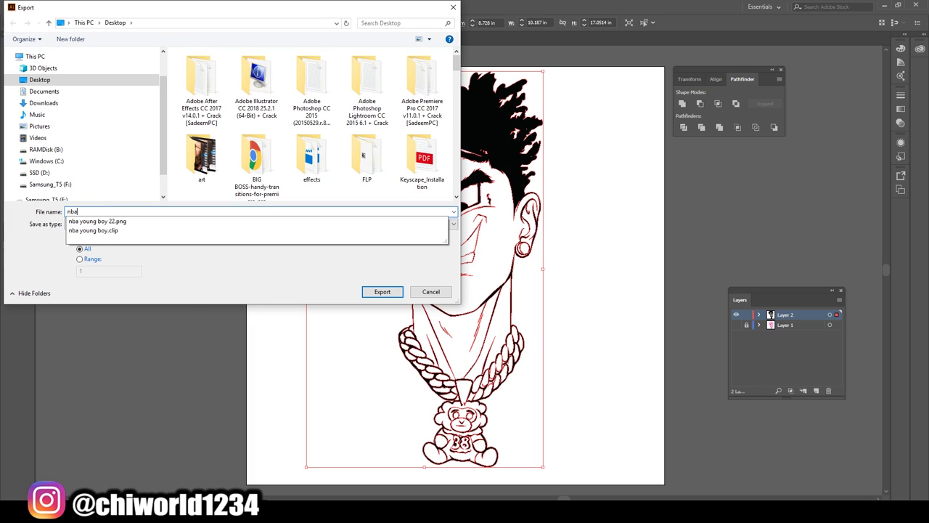
pyautogui.write(' 1')
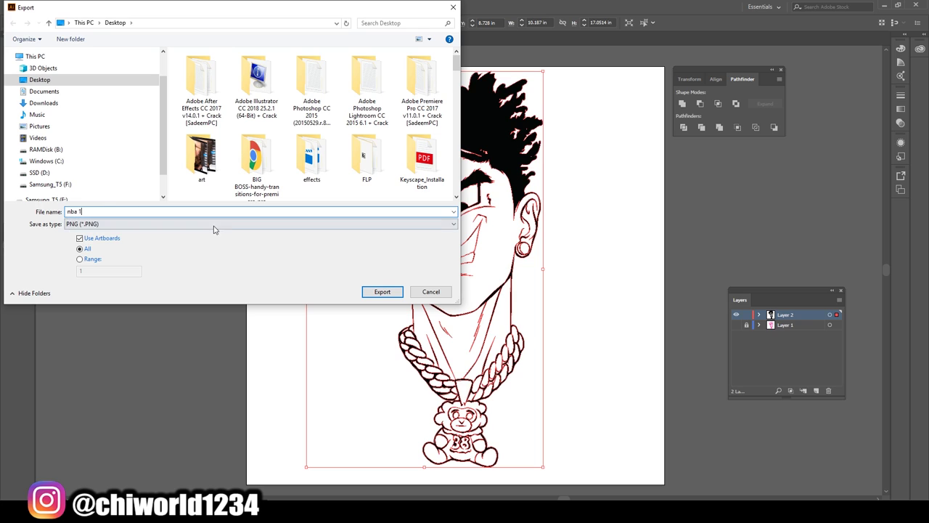
pyautogui.click(379, 291)
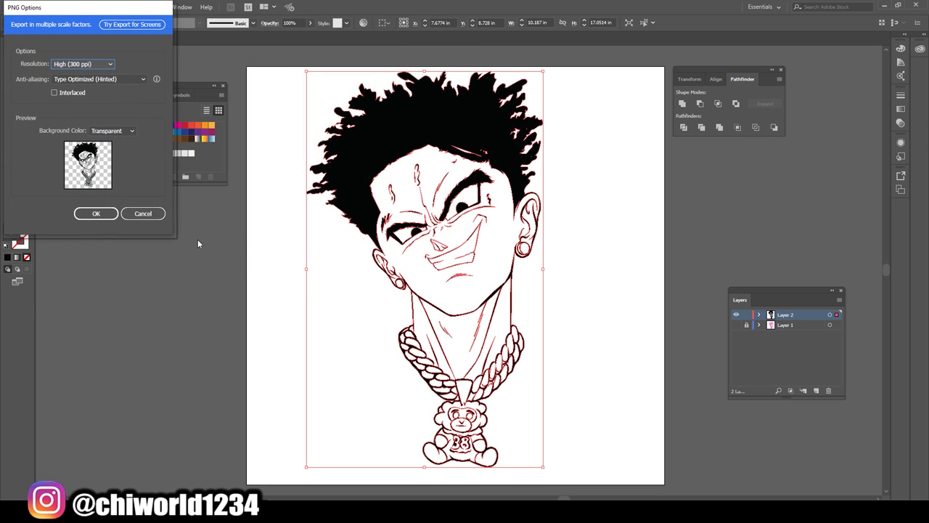
pyautogui.click(87, 215)
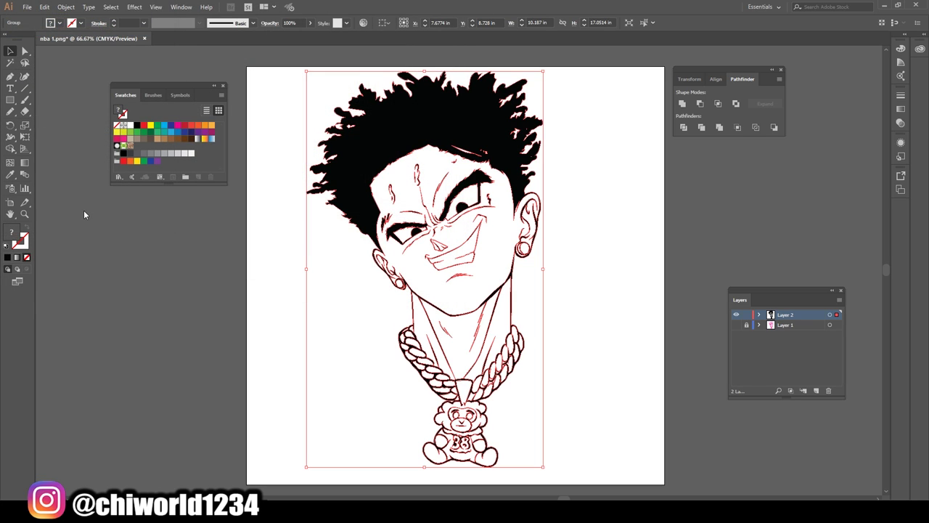
# Save the document to the Desktop as an Adobe Illustrator file named nba yb.
pyautogui.click(27, 7)
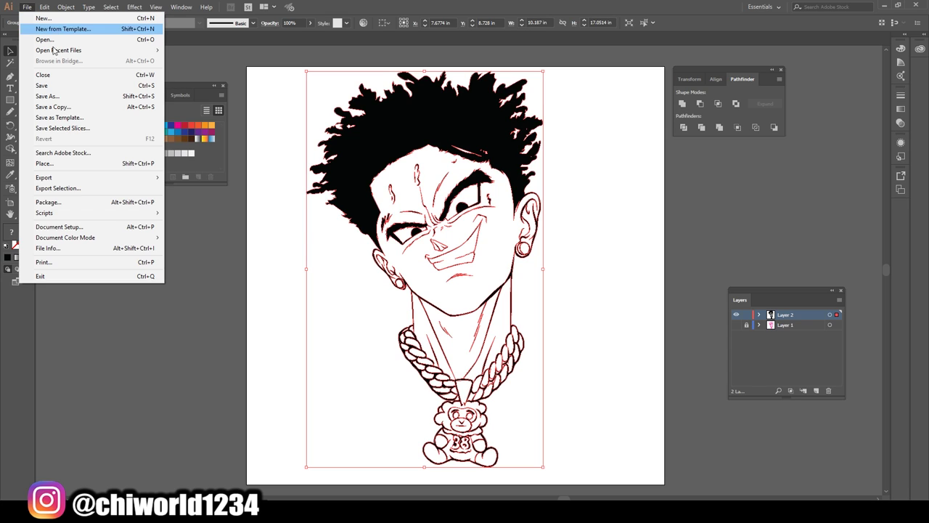
pyautogui.click(49, 96)
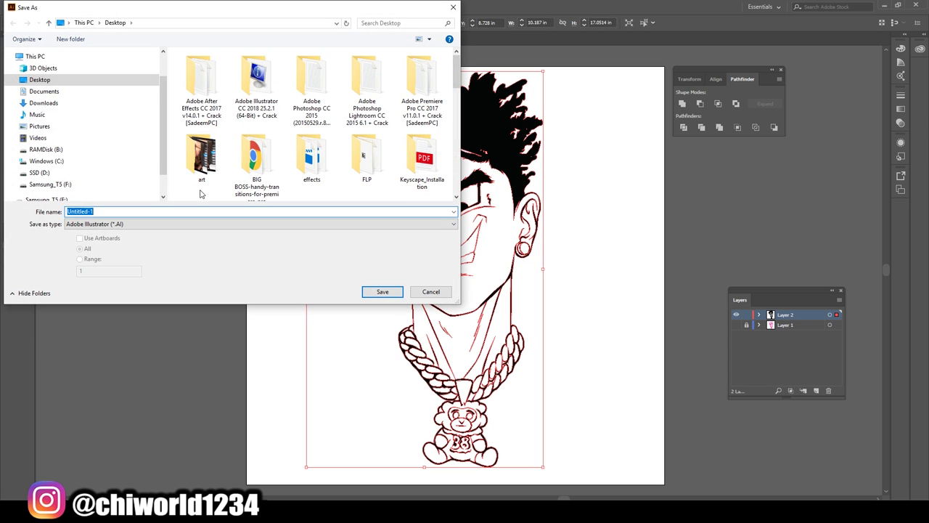
pyautogui.write('nb')
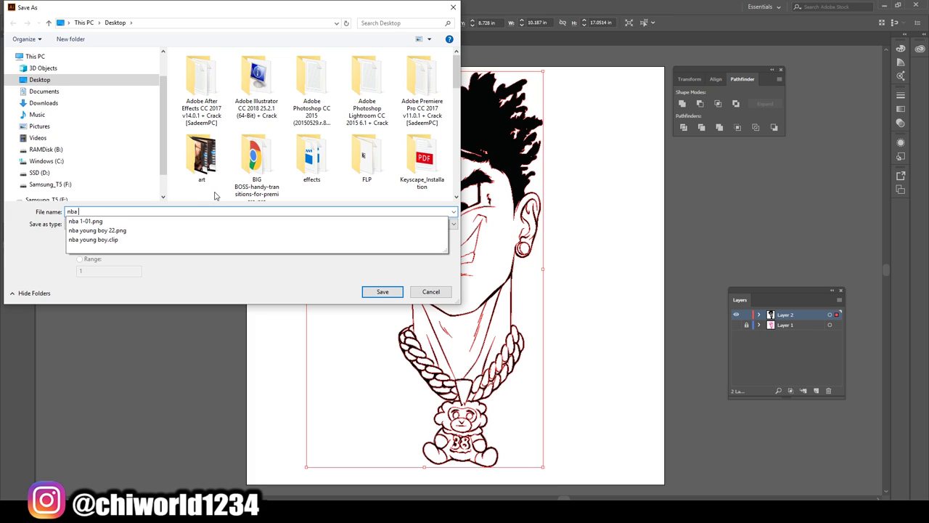
pyautogui.write('a yb')
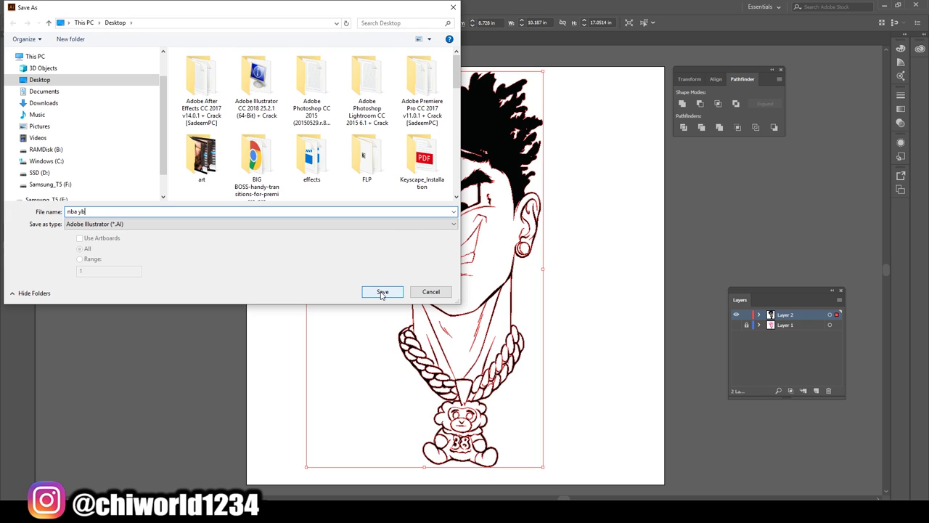
pyautogui.click(382, 291)
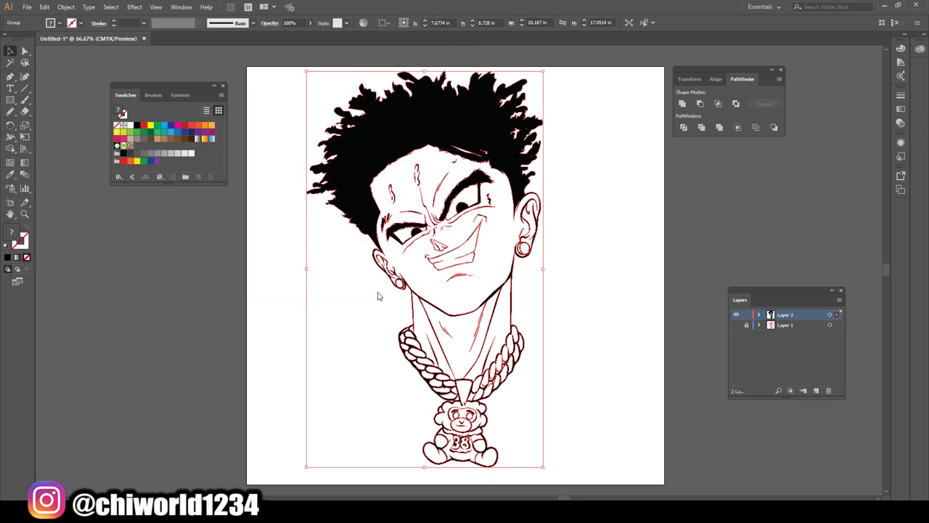
pyautogui.click(160, 295)
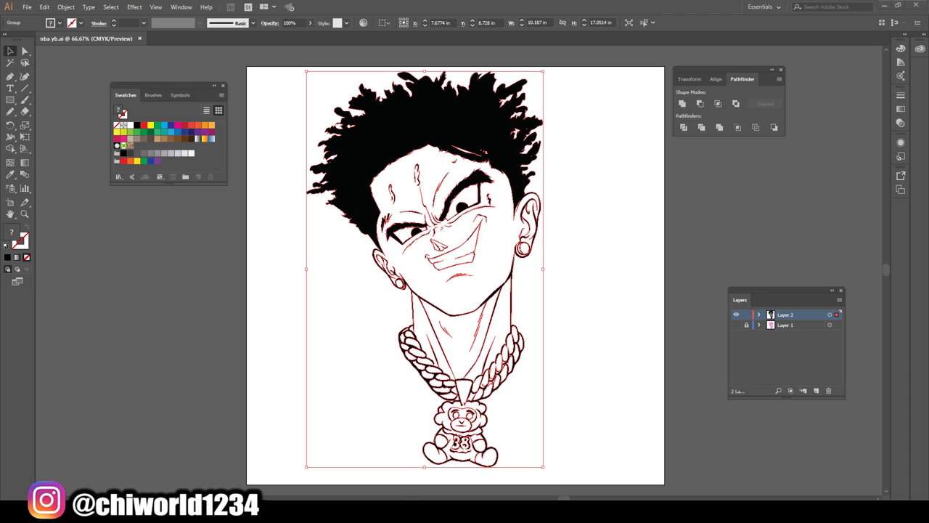
# Switch to Clip Studio Paint and open the exported line art nba 1-01.png.
pyautogui.press('super')
pyautogui.write('vc')
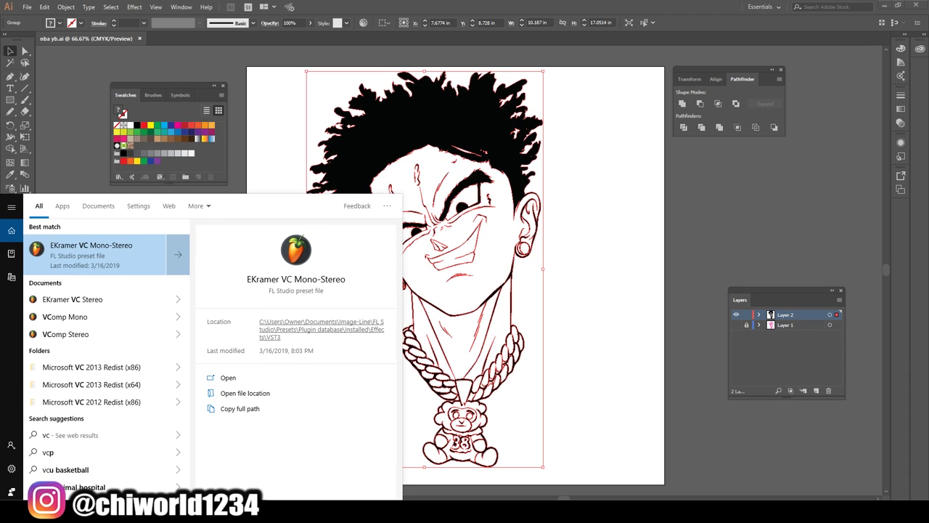
pyautogui.press('BackSpace')
pyautogui.press('BackSpace')
pyautogui.write('cli')
pyautogui.click(93, 251)
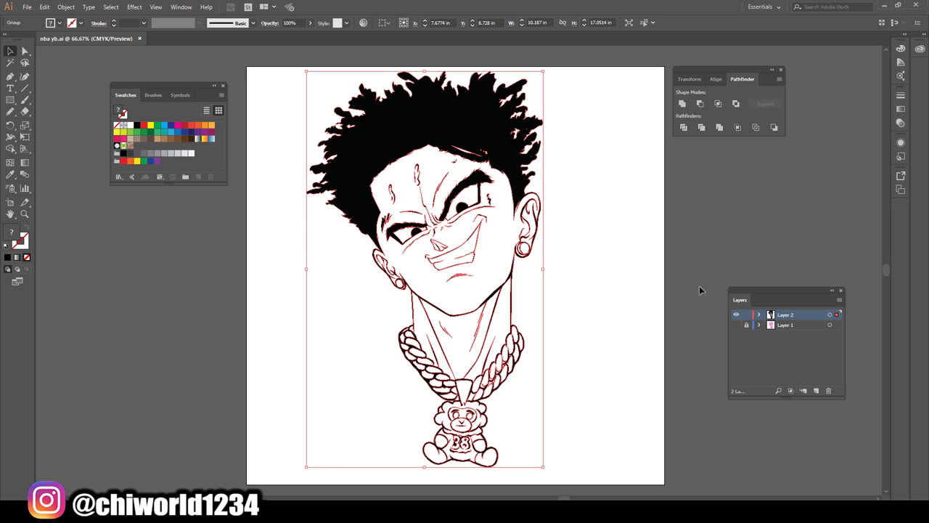
pyautogui.click(739, 246)
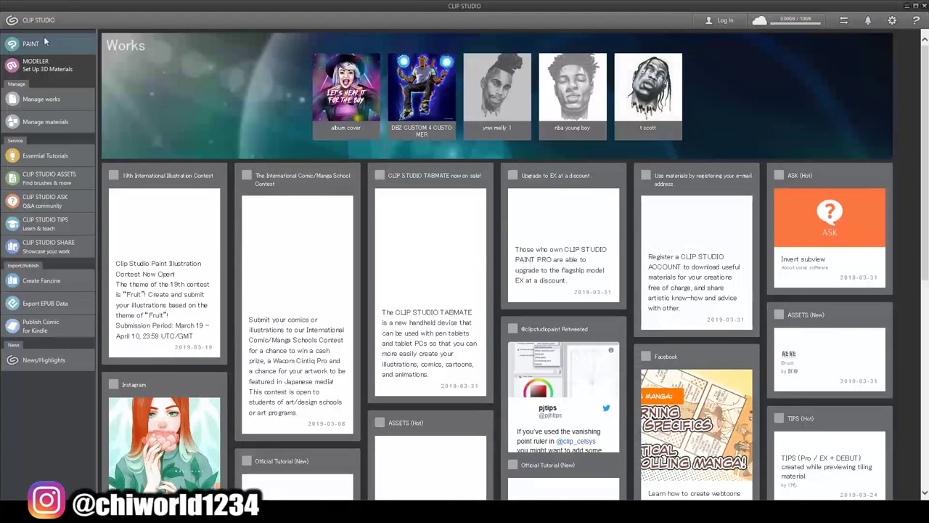
pyautogui.click(31, 45)
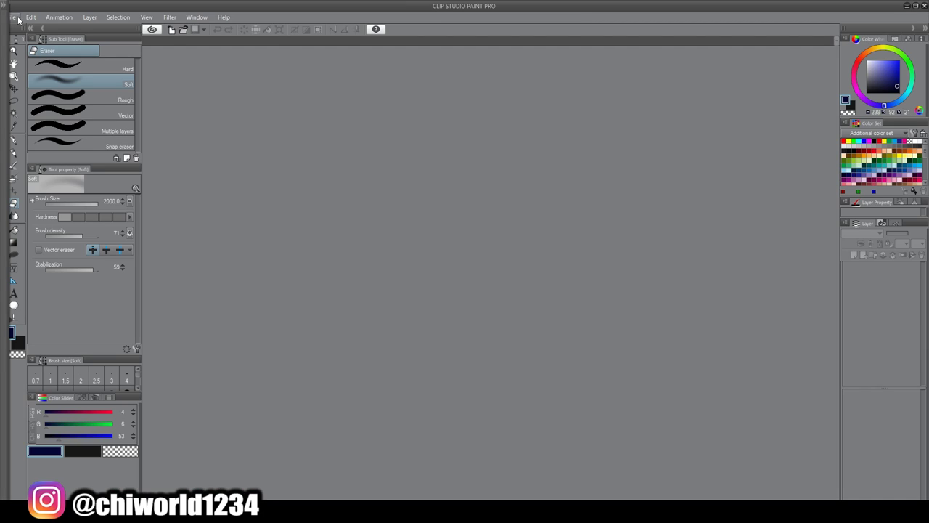
pyautogui.click(14, 17)
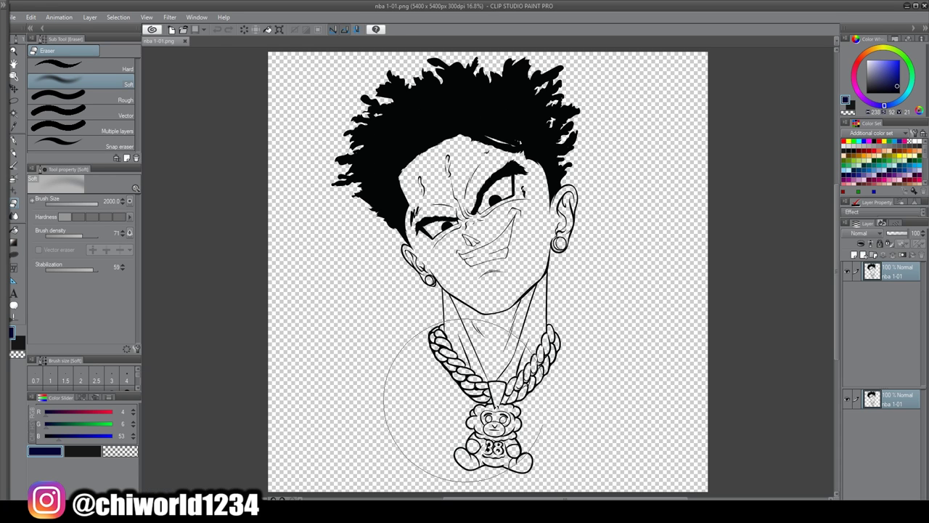
# Add a new raster layer and cover the whole canvas in white with the G-pen at brush size 2000.
pyautogui.click(854, 255)
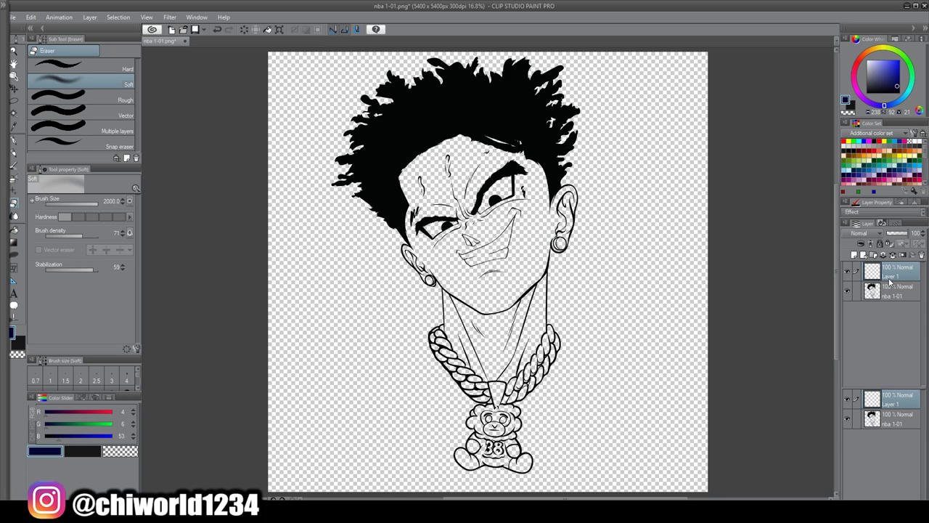
pyautogui.click(15, 140)
pyautogui.doubleClick(13, 333)
pyautogui.moveTo(361, 213); pyautogui.dragTo(351, 204)
pyautogui.click(565, 194)
pyautogui.moveTo(85, 204); pyautogui.dragTo(100, 206)
pyautogui.moveTo(393, 124)
pyautogui.mouseDown()
pyautogui.moveTo(300, 114)
pyautogui.moveTo(196, 249)
pyautogui.moveTo(332, 421)
pyautogui.moveTo(307, 491)
pyautogui.mouseUp()
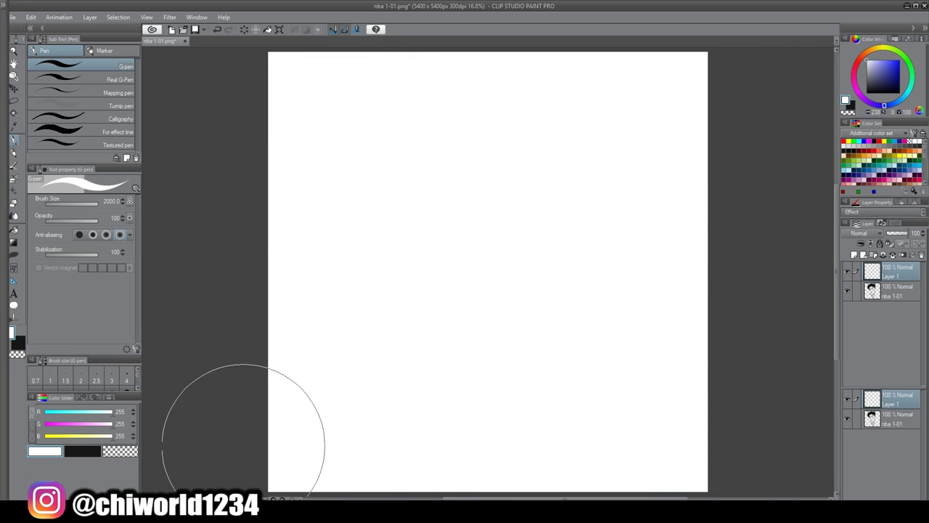
# Place the nba 1-01 line art layer above the white layer and duplicate it.
pyautogui.click(13, 88)
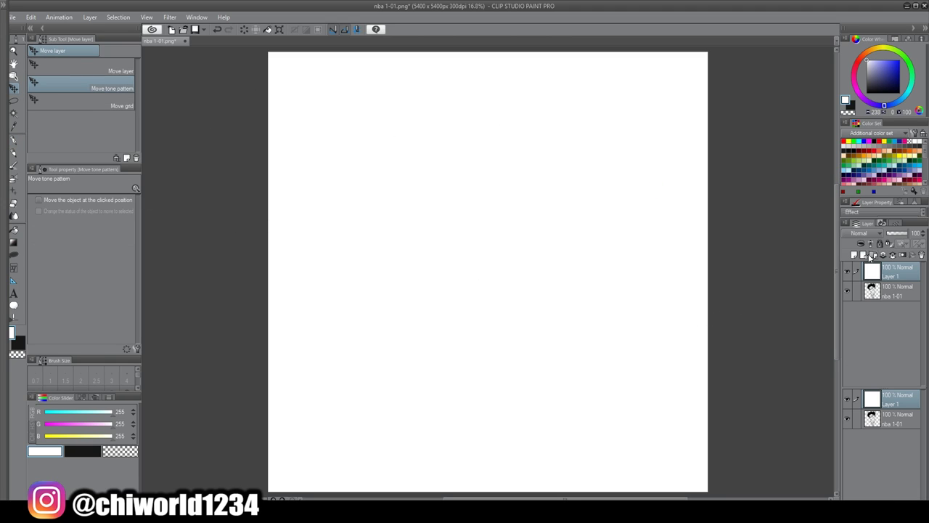
pyautogui.moveTo(890, 290); pyautogui.dragTo(889, 269)
pyautogui.rightClick(882, 272)
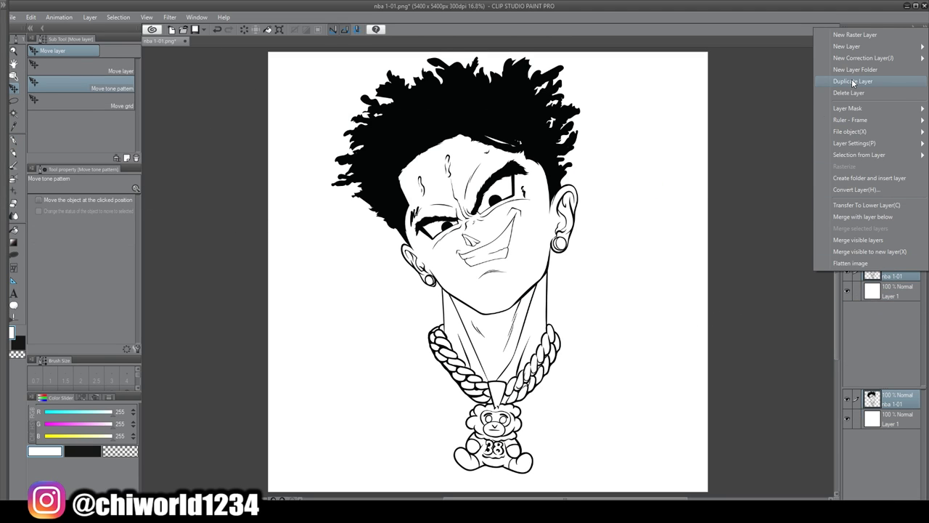
pyautogui.click(852, 81)
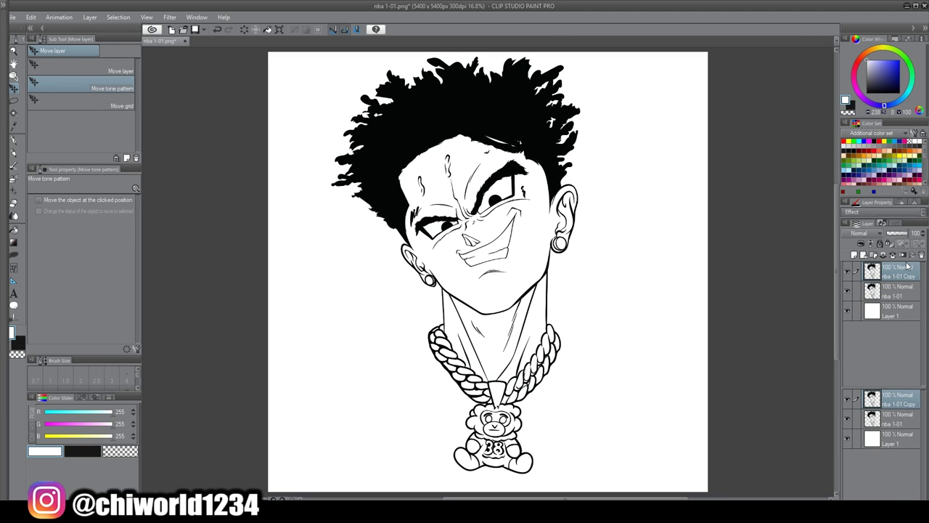
# Fill the face, ears and neck with brown skin colour (RGB 189, 122, 76) on the original nba 1-01 layer.
pyautogui.click(911, 183)
pyautogui.click(13, 229)
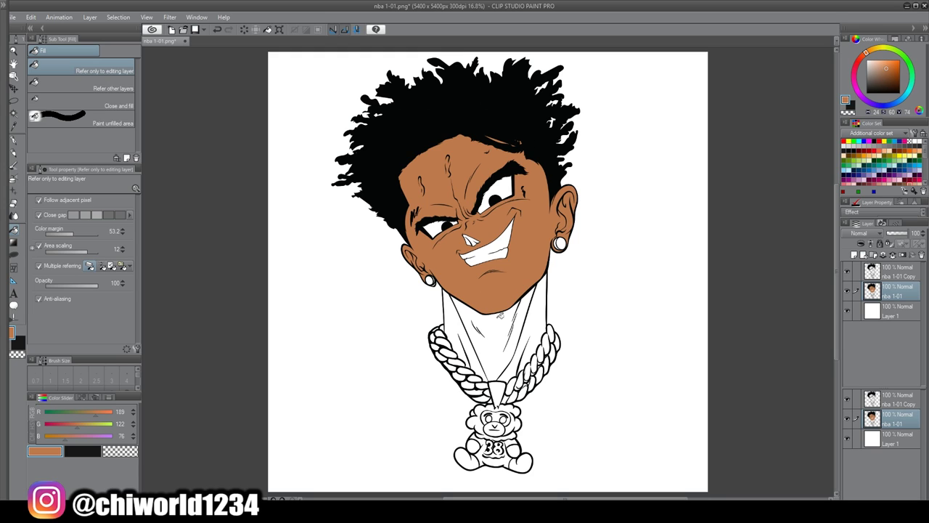
pyautogui.click(492, 340)
pyautogui.click(524, 335)
pyautogui.click(469, 335)
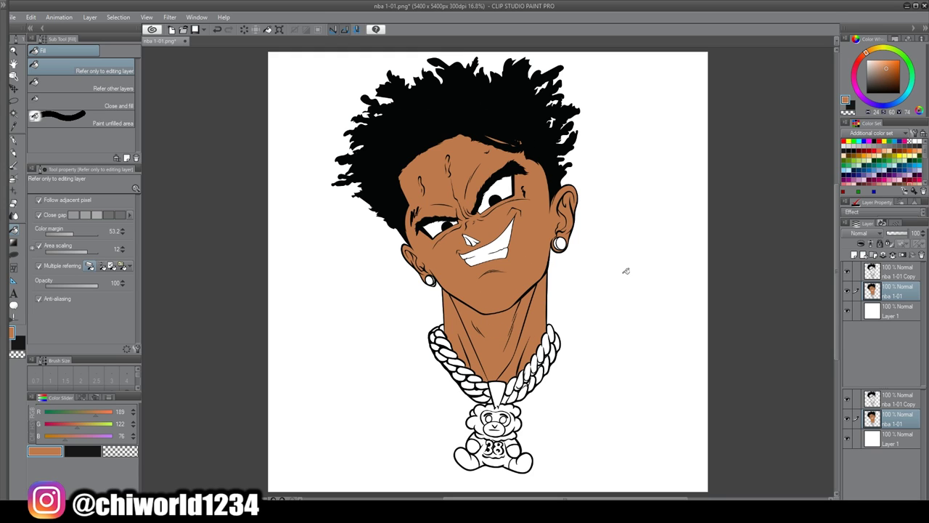
# Examine the skin fill along the hairline, forehead and face up close for unfilled gaps.
pyautogui.scroll(5, 618, 273)
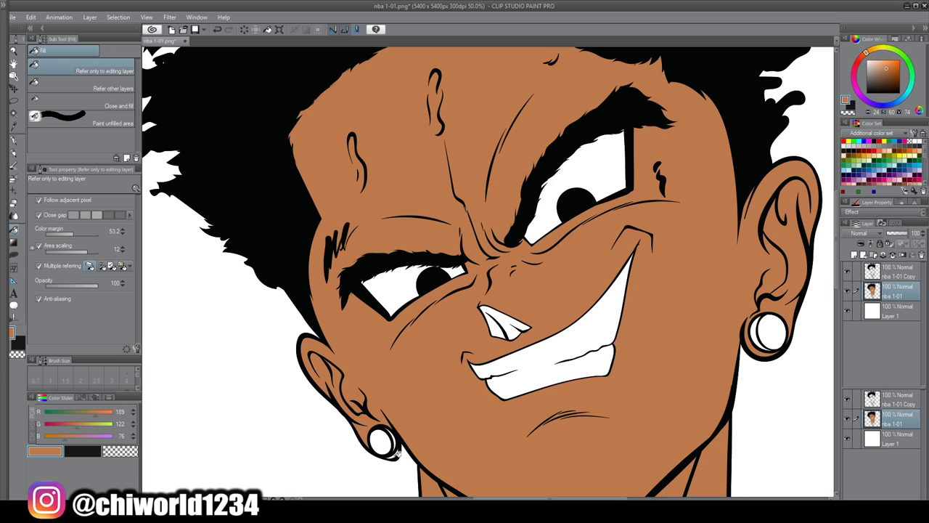
pyautogui.scroll(3, 622, 241)
pyautogui.scroll(6, 642, 264)
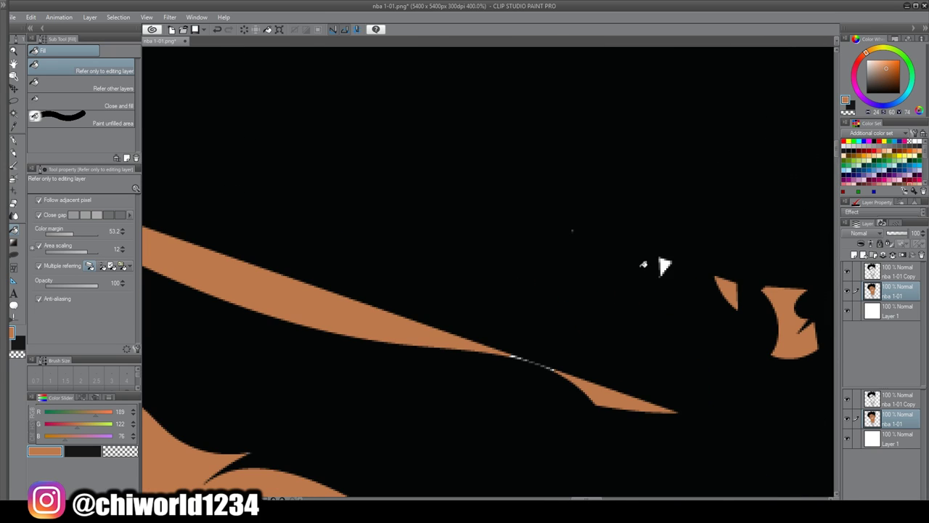
pyautogui.scroll(-8, 565, 363)
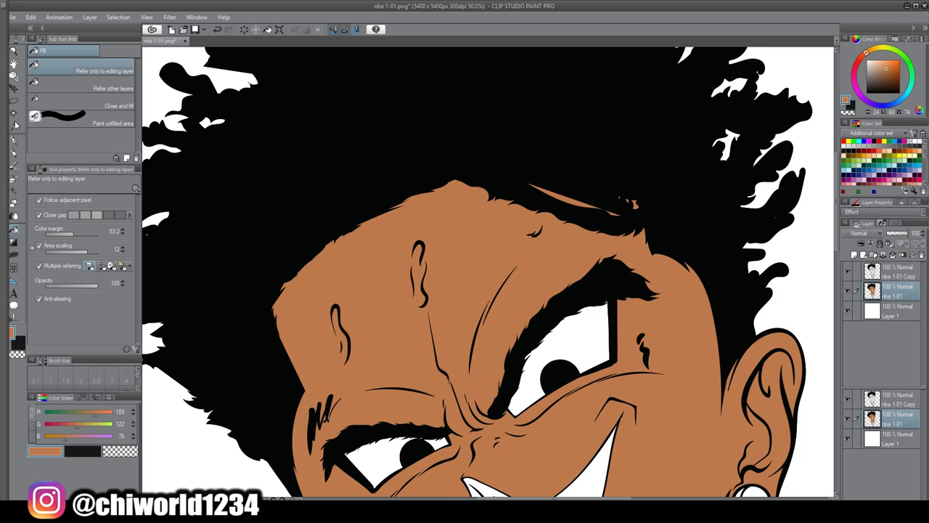
pyautogui.click(14, 139)
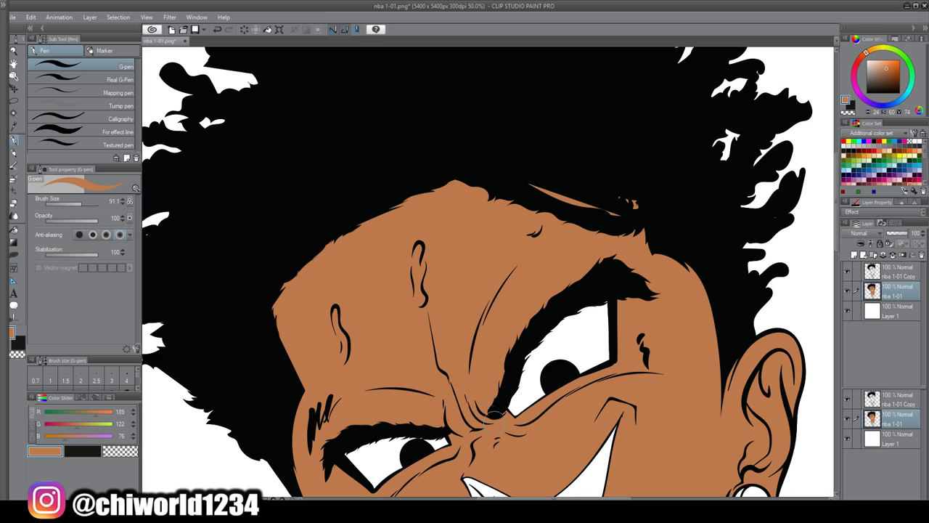
pyautogui.moveTo(423, 389); pyautogui.dragTo(421, 144)
pyautogui.scroll(-1, 472, 374)
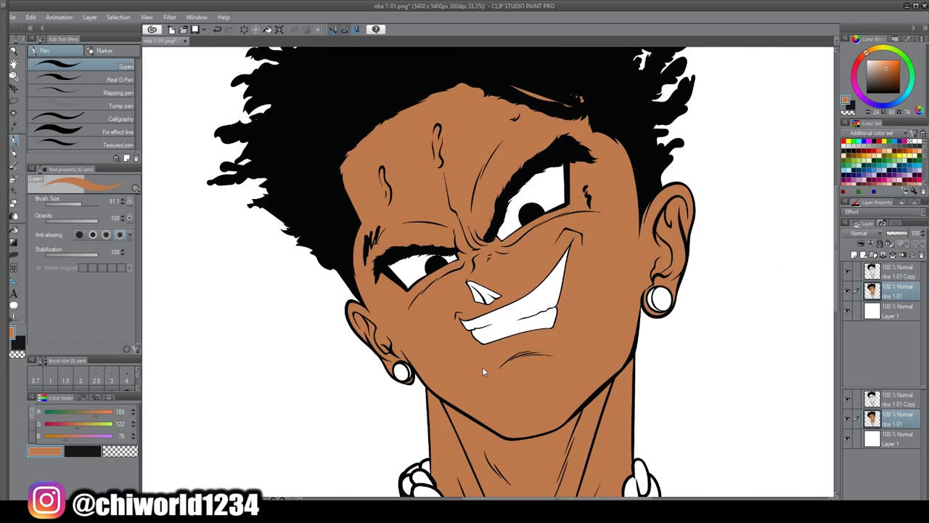
# Fill the nose opening with dark brown (RGB 128, 74, 38) and sample white from the canvas as the drawing colour.
pyautogui.scroll(2, 477, 323)
pyautogui.click(13, 333)
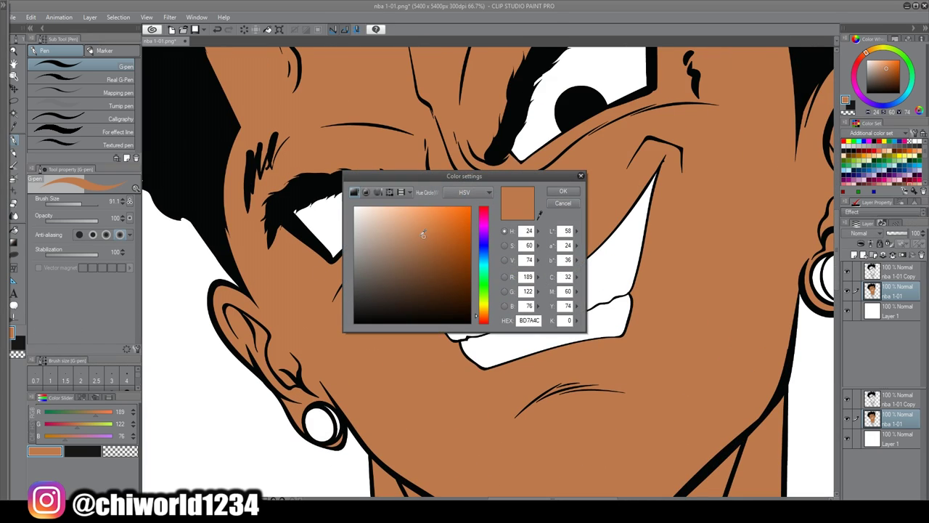
pyautogui.click(562, 191)
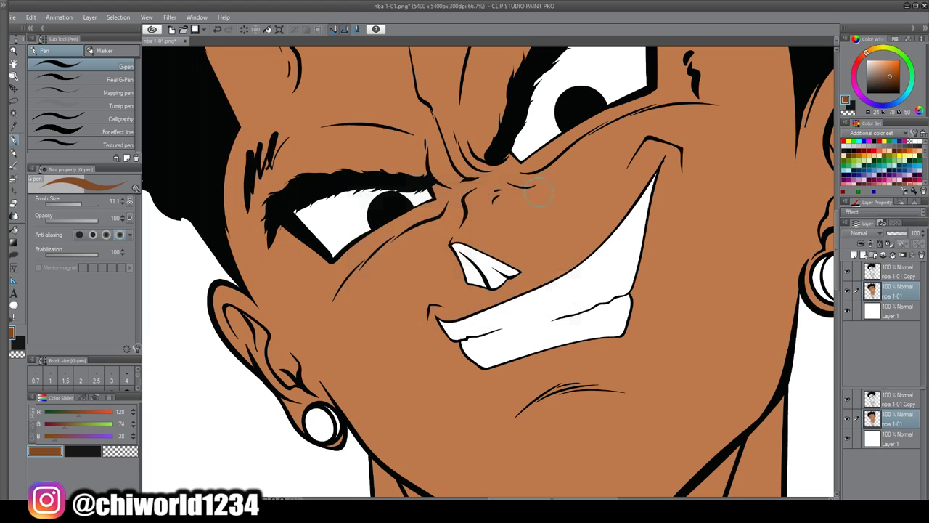
pyautogui.click(13, 231)
pyautogui.click(494, 262)
pyautogui.scroll(-5, 671, 339)
pyautogui.scroll(5, 668, 336)
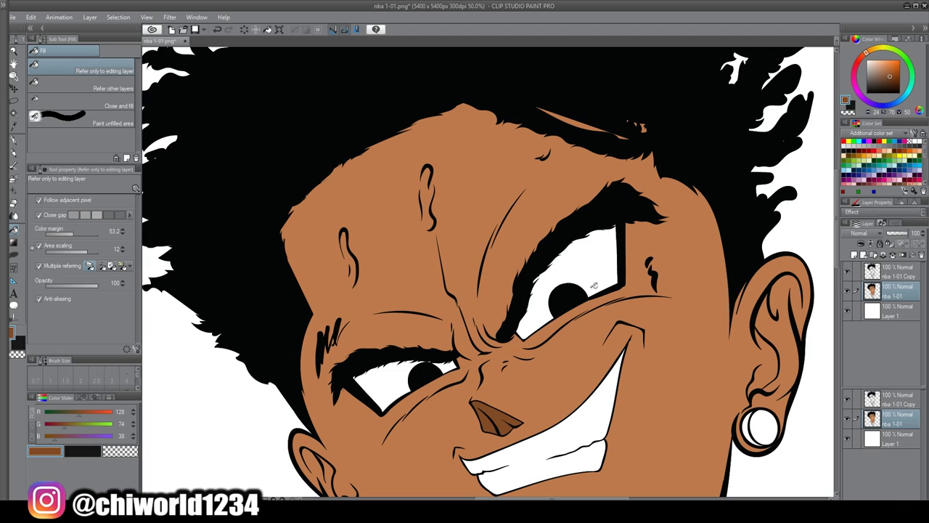
pyautogui.keyDown('alt'); pyautogui.click(775, 238); pyautogui.keyUp('alt')
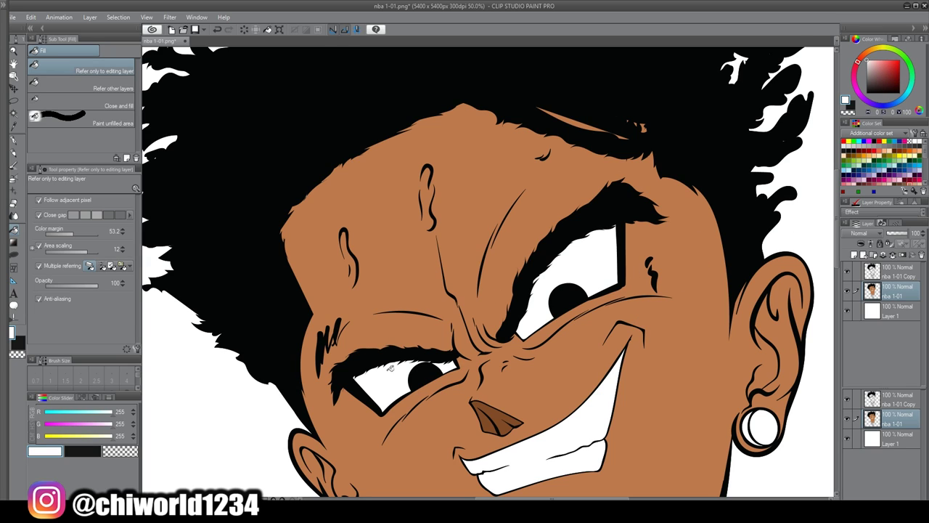
# Import the silver glitter image below the line art copy, scale it to 344 and position it over the chain and pendant.
pyautogui.scroll(-4, 618, 384)
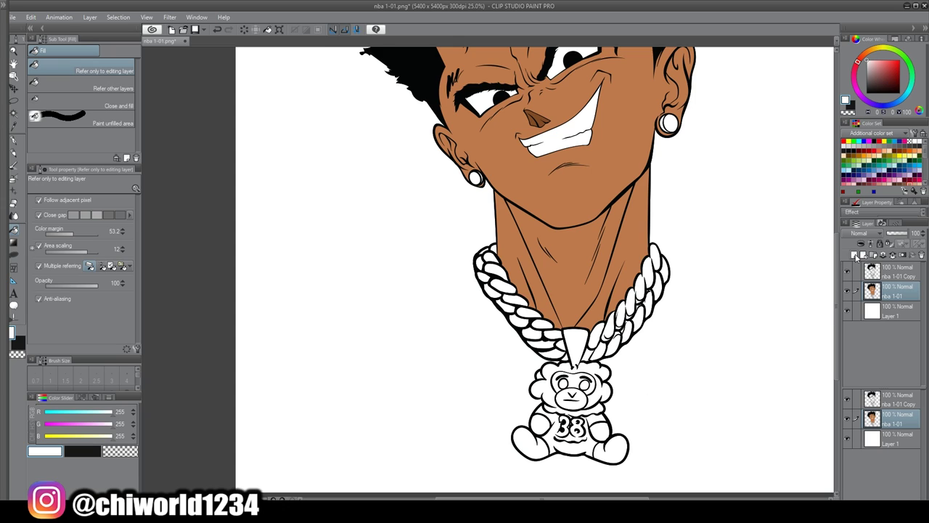
pyautogui.click(855, 255)
pyautogui.click(11, 16)
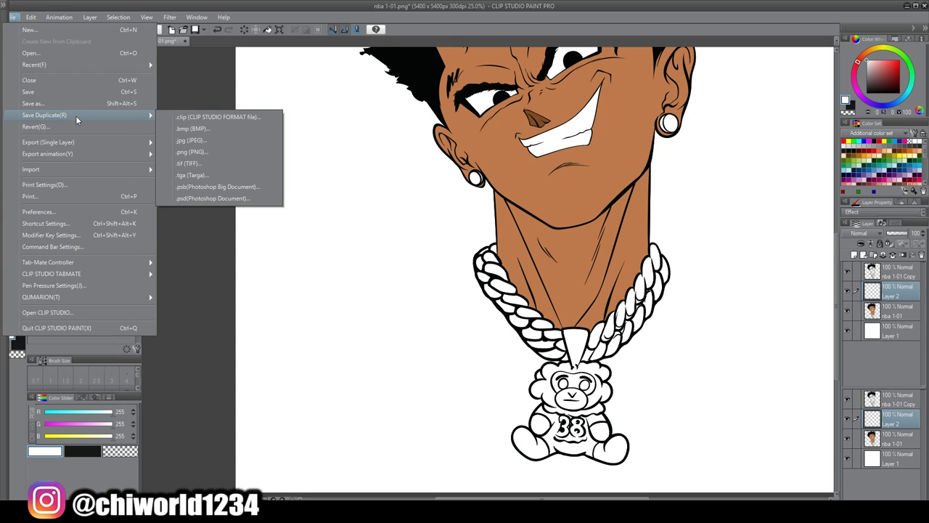
pyautogui.moveTo(65, 145)
pyautogui.moveTo(73, 169)
pyautogui.click(217, 171)
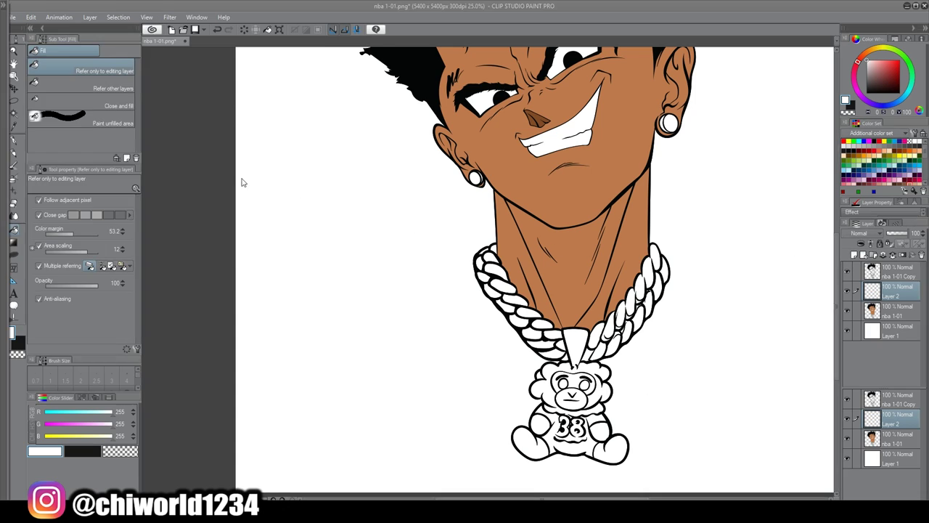
pyautogui.click(40, 95)
pyautogui.scroll(-1, 255, 131)
pyautogui.click(377, 73)
pyautogui.doubleClick(377, 73)
pyautogui.moveTo(597, 222); pyautogui.dragTo(763, 495)
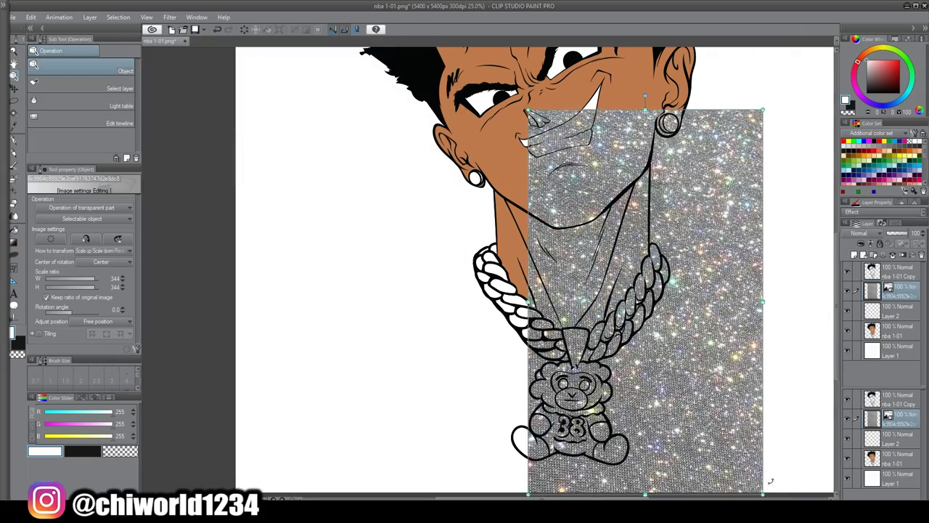
pyautogui.moveTo(721, 289); pyautogui.dragTo(656, 284)
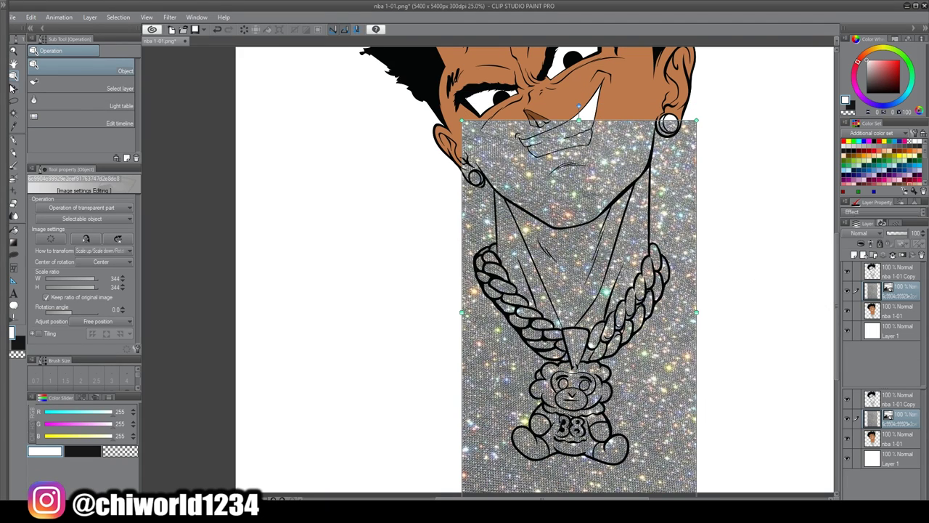
pyautogui.click(14, 114)
pyautogui.click(767, 386)
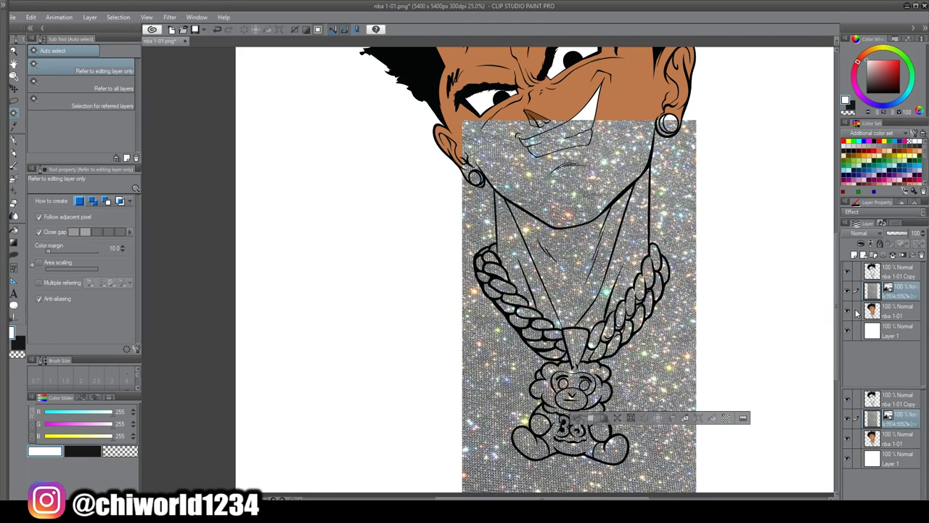
pyautogui.click(895, 277)
pyautogui.click(704, 349)
pyautogui.click(13, 204)
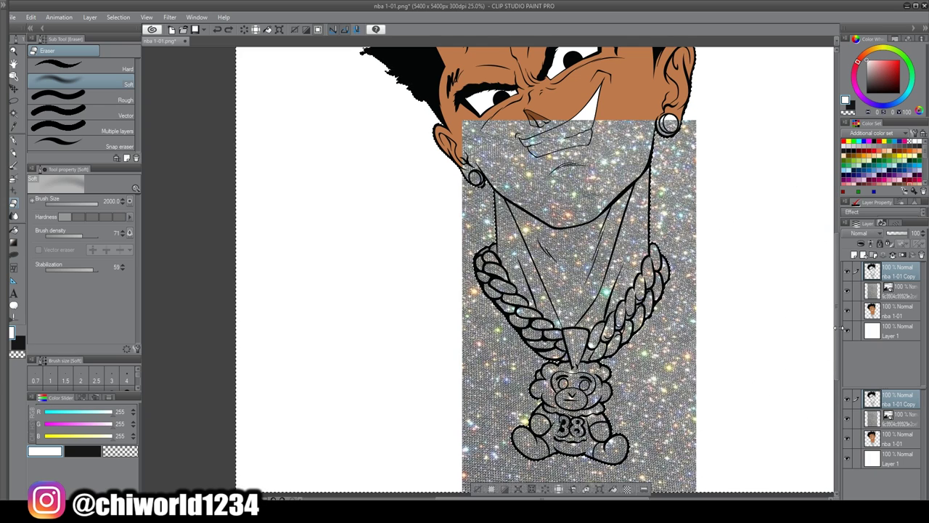
pyautogui.click(899, 292)
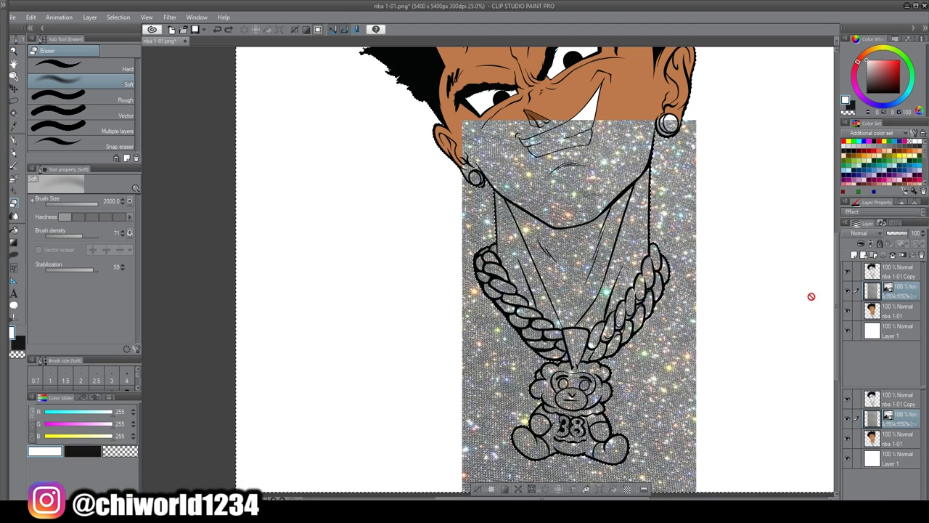
pyautogui.press('w')
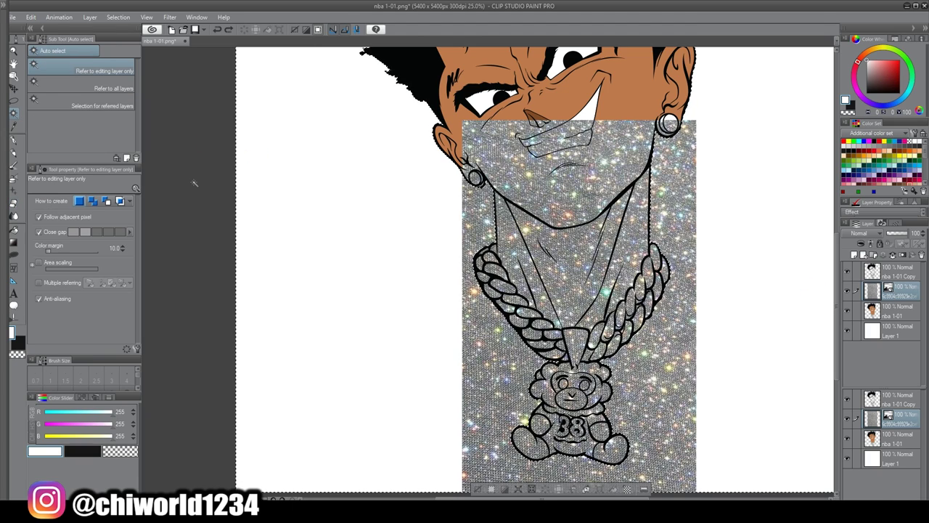
pyautogui.hotkey('ctrl', 'd')
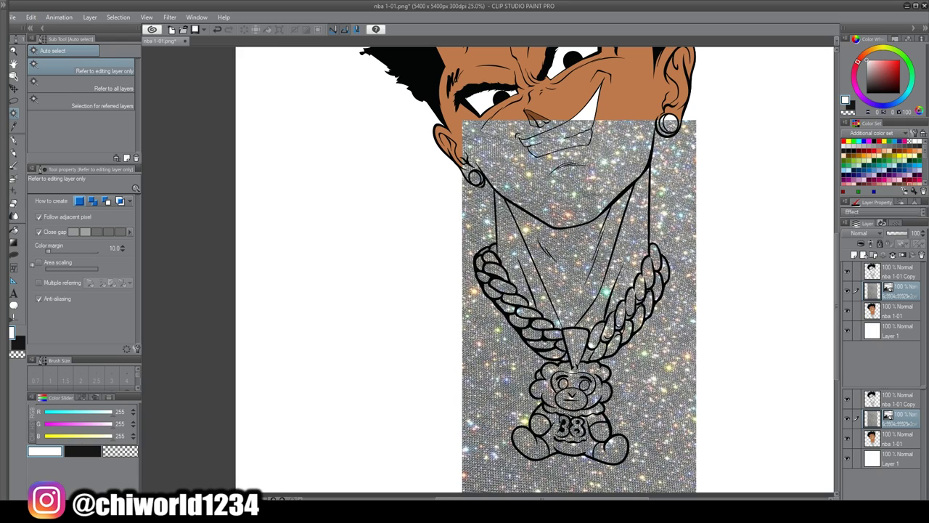
# Add a new raster layer below the glitter image and merge the glitter into it.
pyautogui.rightClick(875, 274)
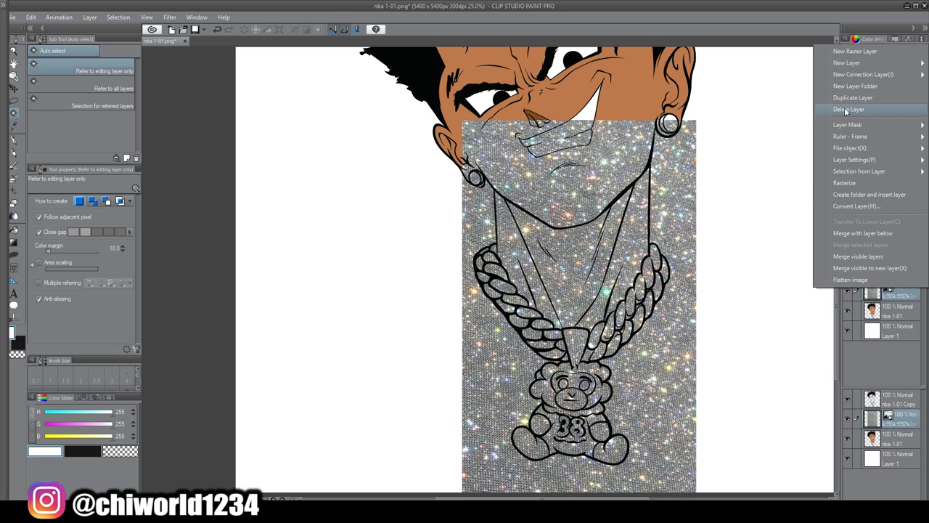
pyautogui.click(895, 293)
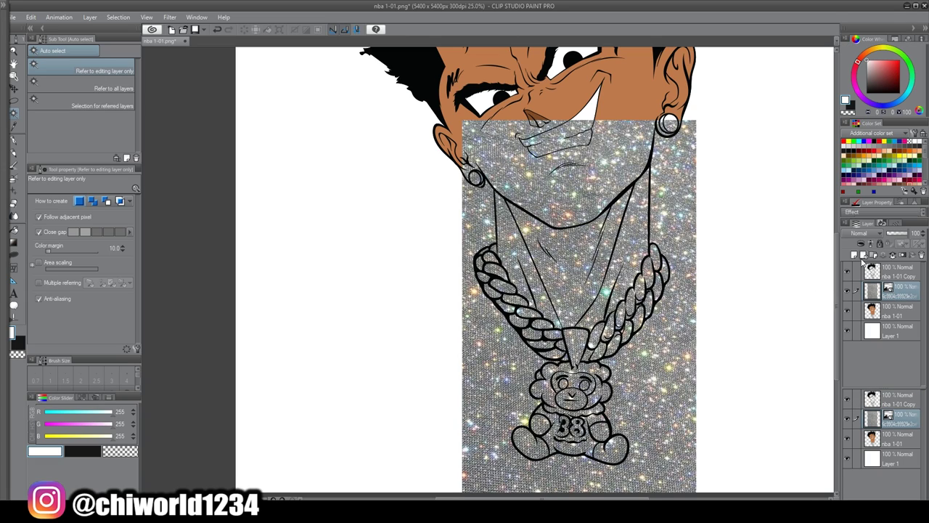
pyautogui.click(864, 257)
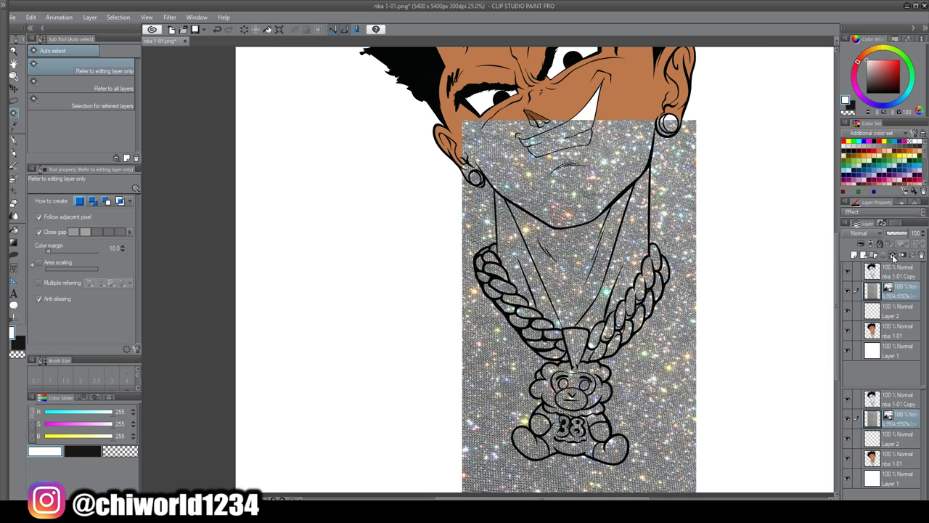
pyautogui.click(894, 258)
# Select the area outside the figure on the nba 1-01 Copy layer and erase the glitter there on Layer 2 with the Soft eraser.
pyautogui.click(887, 276)
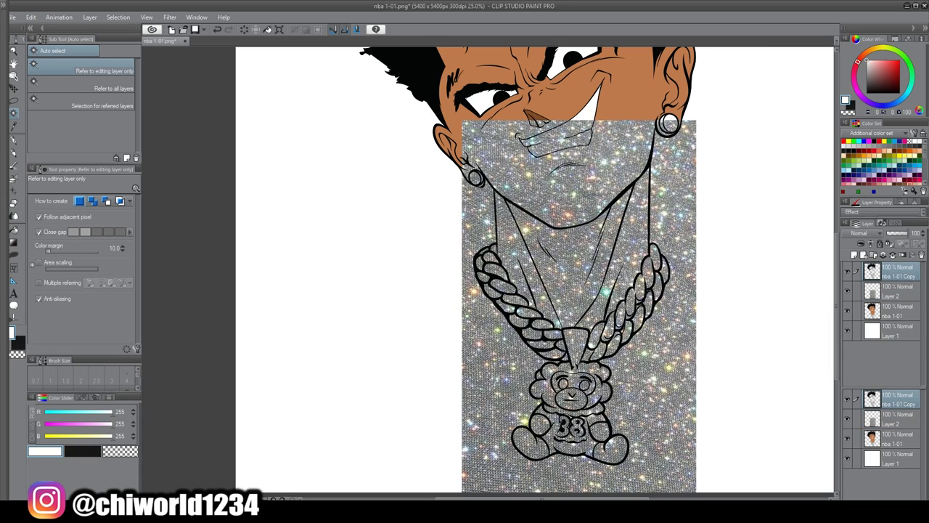
pyautogui.click(819, 249)
pyautogui.click(890, 292)
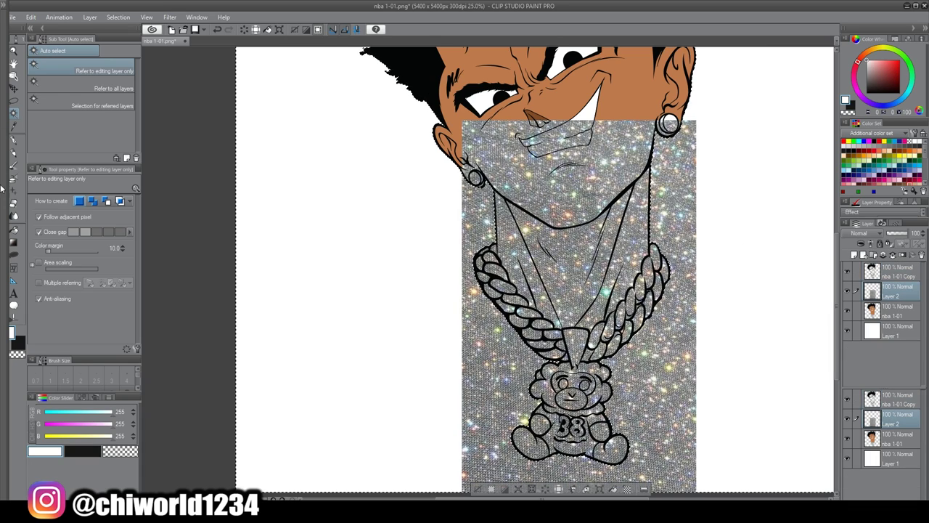
pyautogui.press('e')
pyautogui.moveTo(465, 278)
pyautogui.mouseDown()
pyautogui.moveTo(541, 359)
pyautogui.moveTo(396, 384)
pyautogui.moveTo(471, 441)
pyautogui.moveTo(466, 391)
pyautogui.moveTo(574, 273)
pyautogui.moveTo(612, 134)
pyautogui.moveTo(659, 379)
pyautogui.moveTo(496, 341)
pyautogui.moveTo(472, 297)
pyautogui.moveTo(360, 196)
pyautogui.moveTo(625, 420)
pyautogui.moveTo(528, 418)
pyautogui.mouseUp()
pyautogui.scroll(-1, 528, 398)
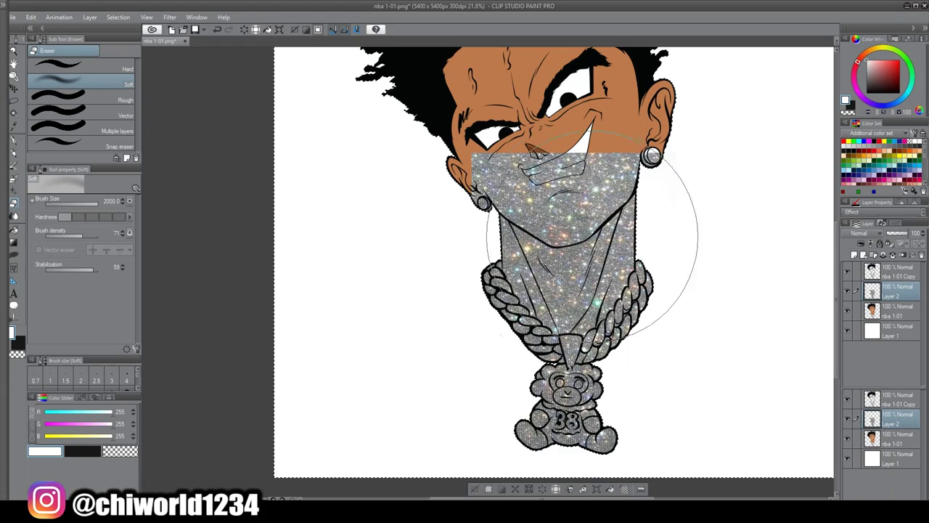
# Auto-select the face and neck areas on nba 1-01 Copy, erase the glitter inside them on Layer 2, and clear the selection.
pyautogui.click(899, 277)
pyautogui.click(13, 113)
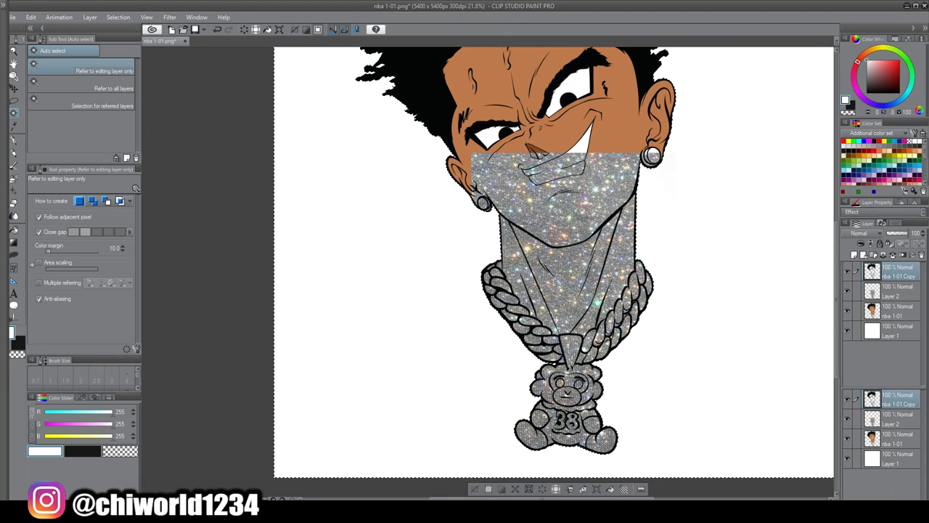
pyautogui.click(520, 205)
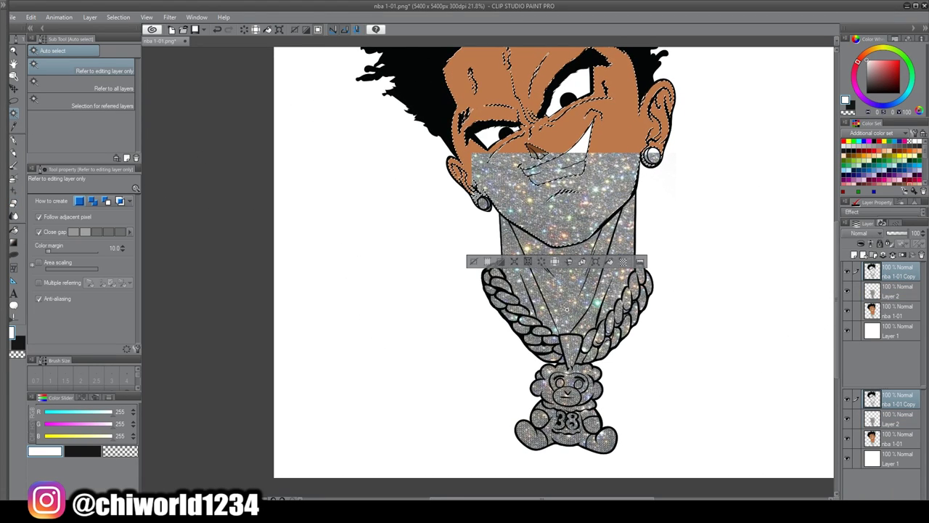
pyautogui.keyDown('shift'); pyautogui.click(609, 277); pyautogui.keyUp('shift')
pyautogui.keyDown('shift'); pyautogui.click(609, 277); pyautogui.keyUp('shift')
pyautogui.keyDown('shift'); pyautogui.click(512, 254); pyautogui.keyUp('shift')
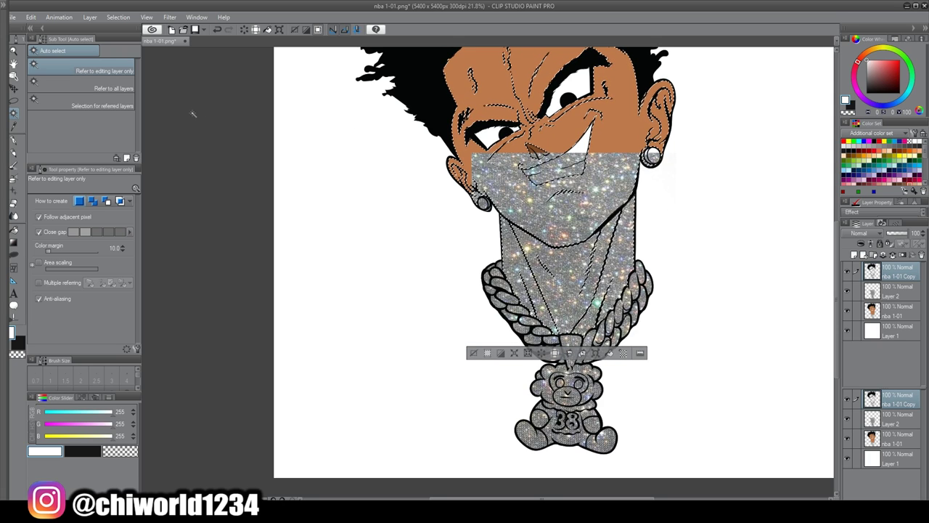
pyautogui.click(13, 204)
pyautogui.click(899, 291)
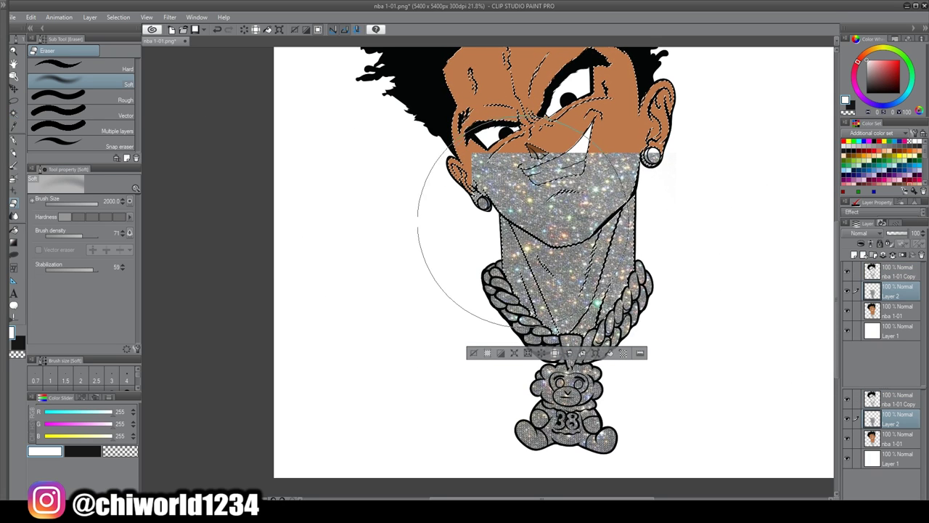
pyautogui.moveTo(517, 257); pyautogui.dragTo(609, 353)
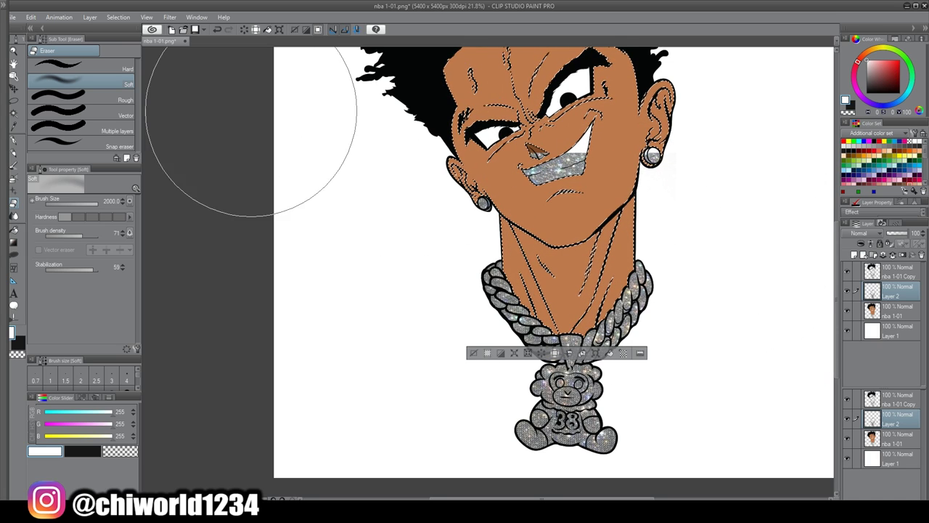
pyautogui.click(13, 113)
pyautogui.hotkey('ctrl', 'd')
# Lasso the glitter over the teeth, enlarge and distort it across the grin, apply the transformation and deselect.
pyautogui.scroll(4, 620, 286)
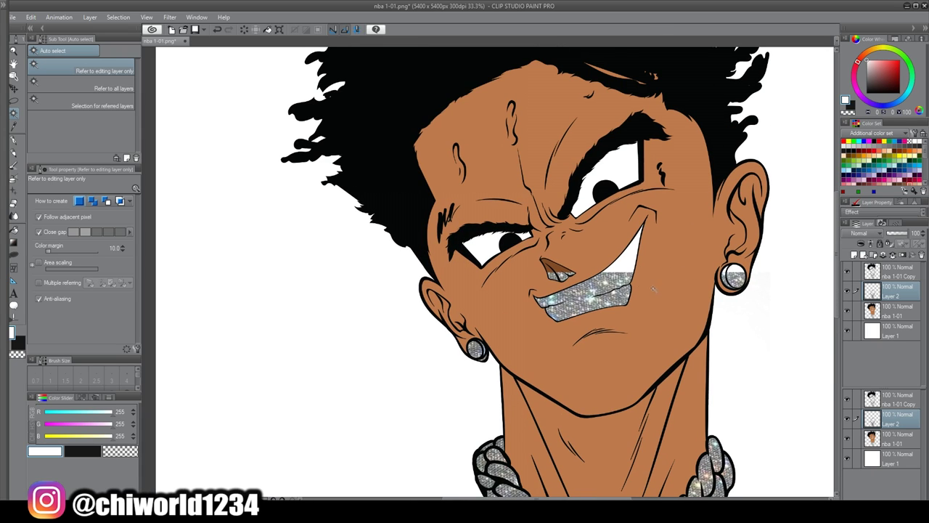
pyautogui.click(14, 105)
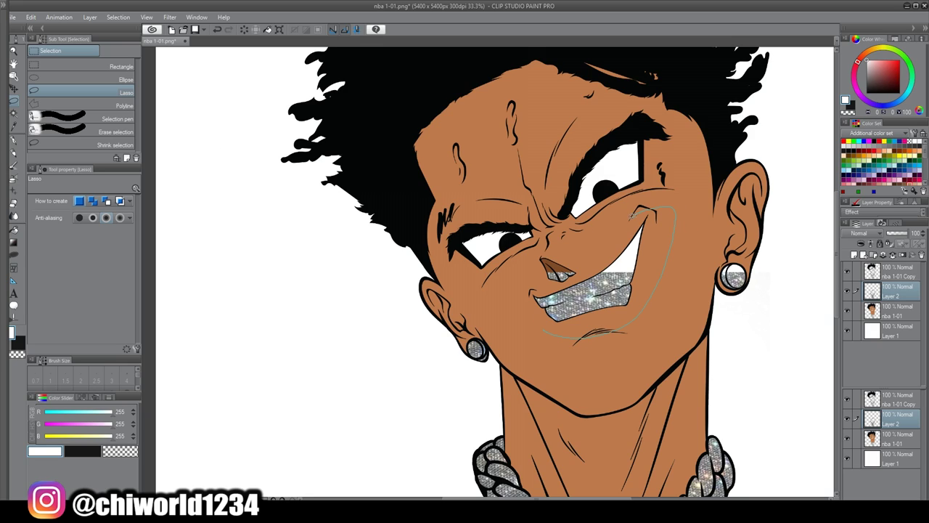
pyautogui.moveTo(543, 329); pyautogui.dragTo(530, 291)
pyautogui.click(633, 358)
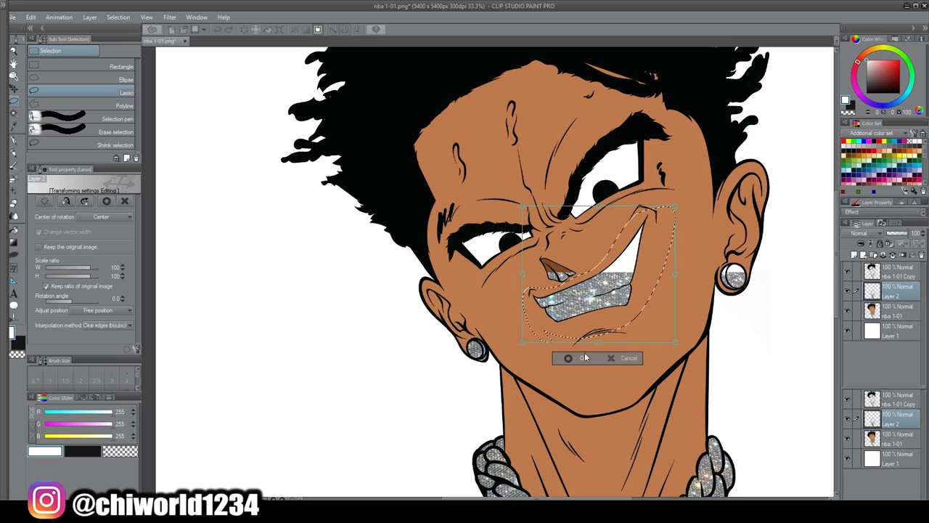
pyautogui.moveTo(675, 206); pyautogui.dragTo(684, 190)
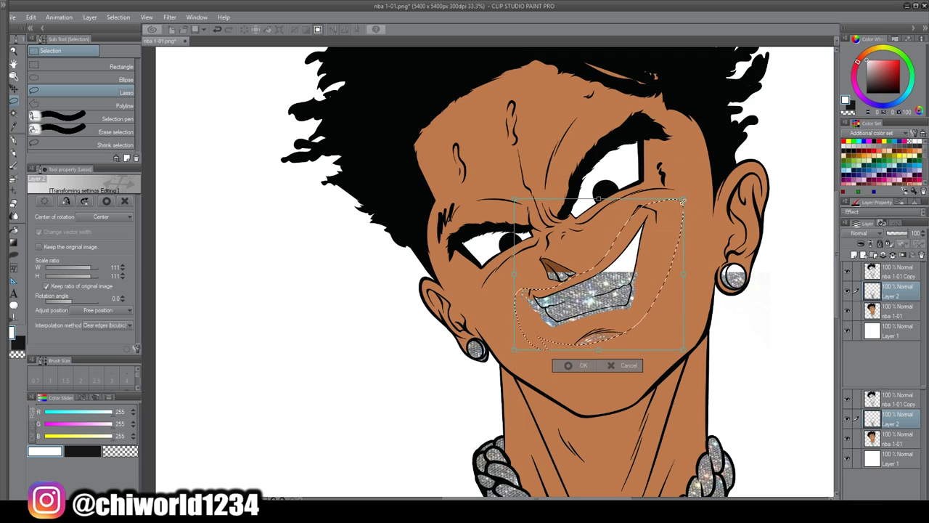
pyautogui.moveTo(693, 152)
pyautogui.mouseDown()
pyautogui.moveTo(701, 157)
pyautogui.moveTo(712, 109)
pyautogui.moveTo(772, 52)
pyautogui.mouseUp()
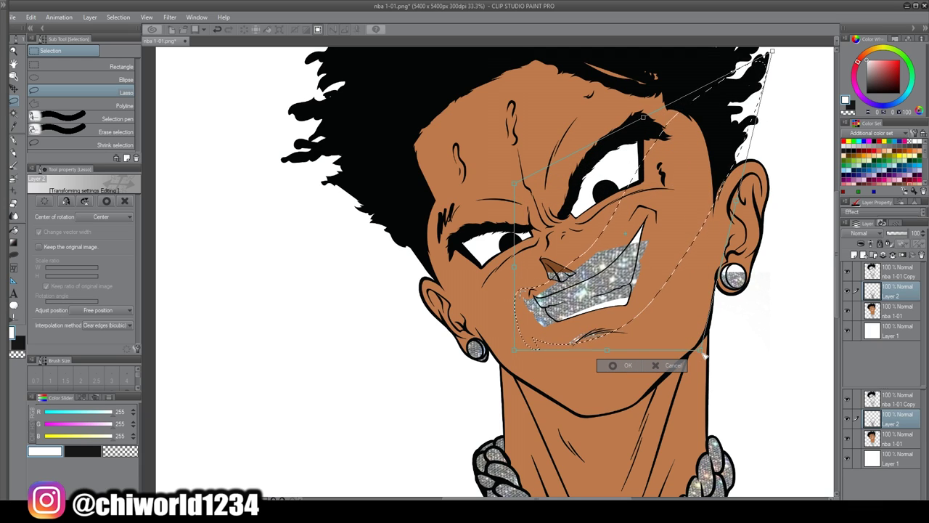
pyautogui.moveTo(701, 350); pyautogui.dragTo(763, 447)
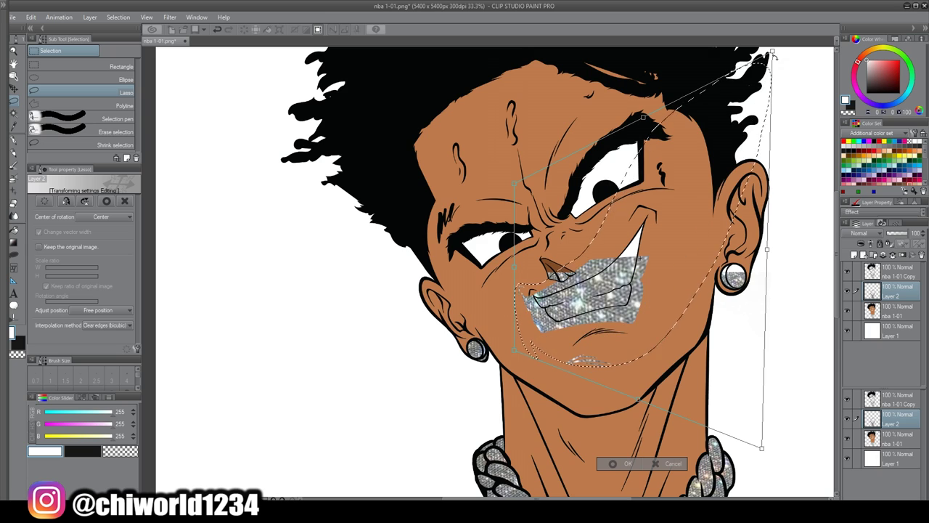
pyautogui.scroll(1, 771, 80)
pyautogui.scroll(-3, 771, 98)
pyautogui.moveTo(771, 71); pyautogui.dragTo(819, 2)
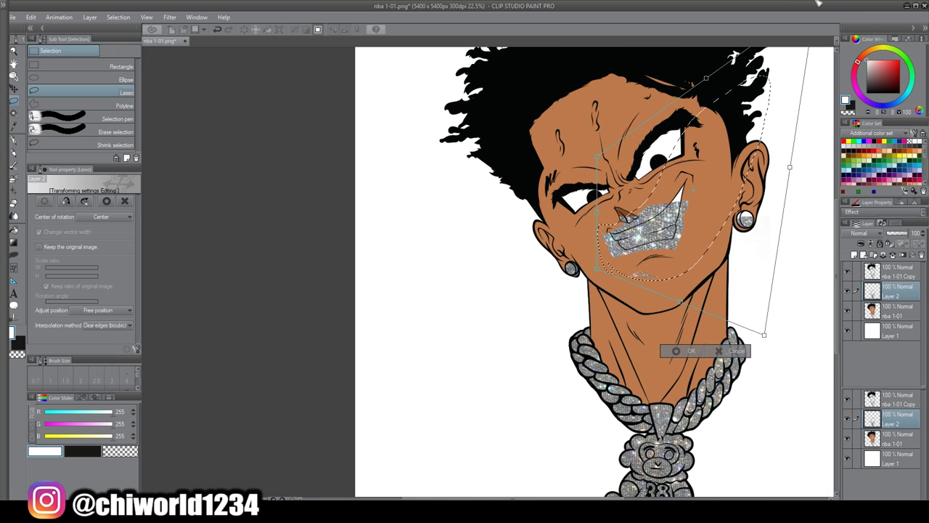
pyautogui.click(692, 352)
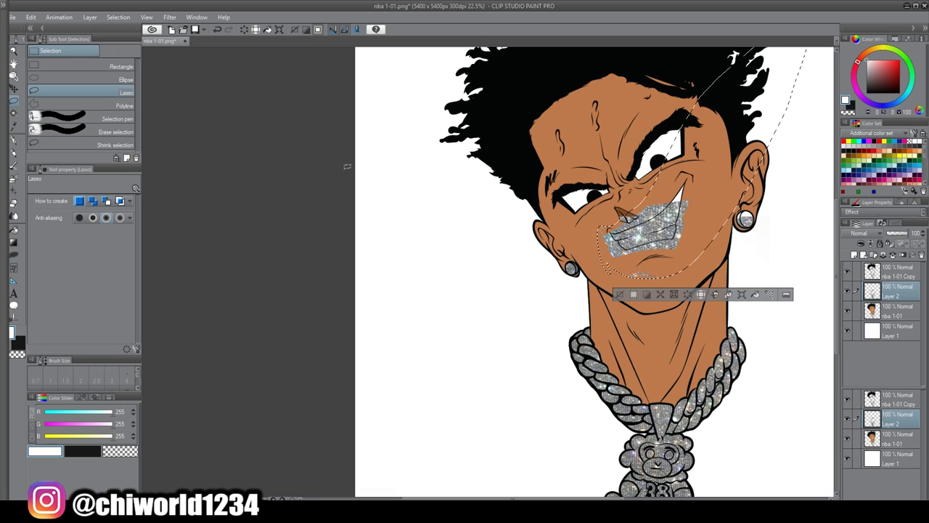
pyautogui.hotkey('ctrl', 'd')
# Erase the glitter from the teeth, nose and earrings on Layer 2 with the Hard eraser.
pyautogui.click(13, 204)
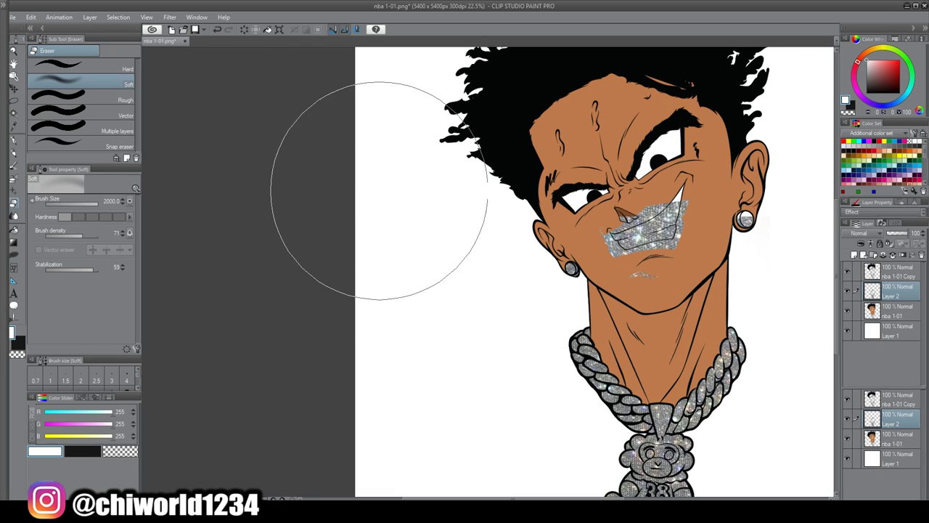
pyautogui.click(50, 65)
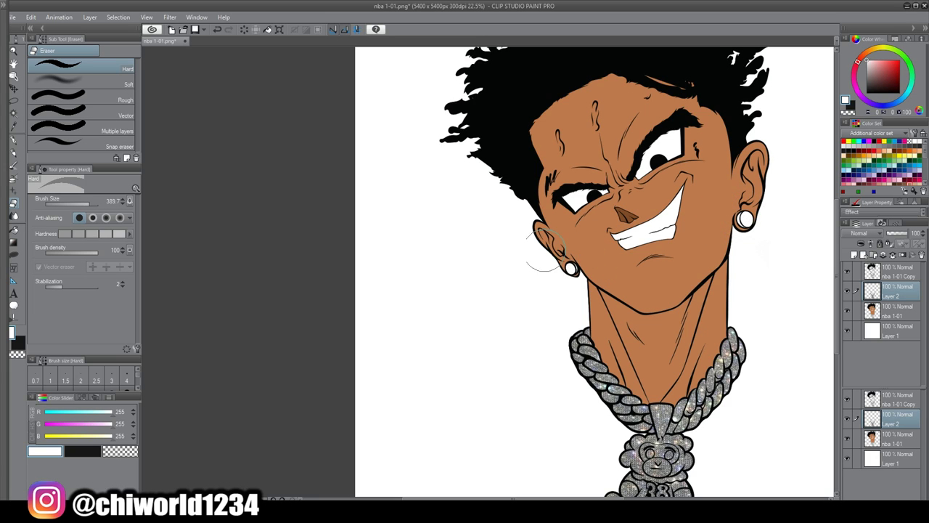
# Add a new layer above Layer 2 and import the grey glitter image from the Desktop.
pyautogui.scroll(3, 708, 275)
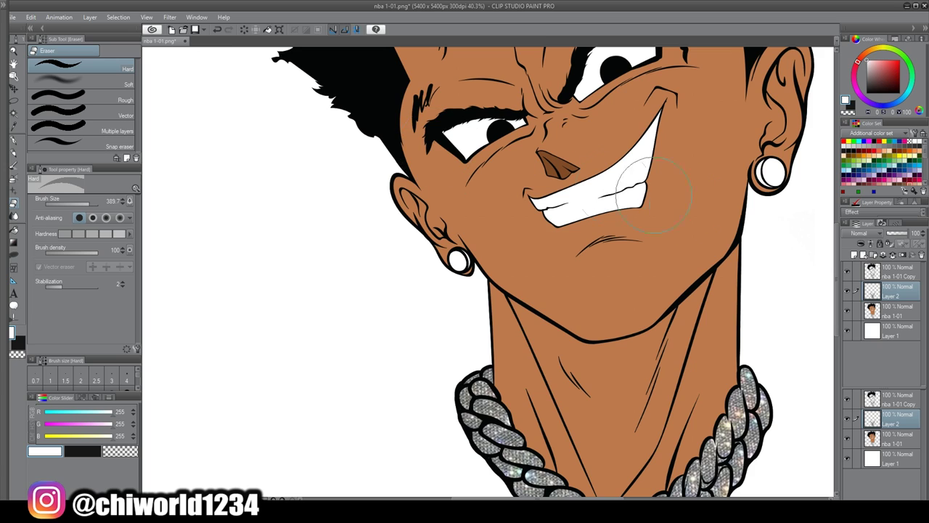
pyautogui.click(854, 254)
pyautogui.click(14, 17)
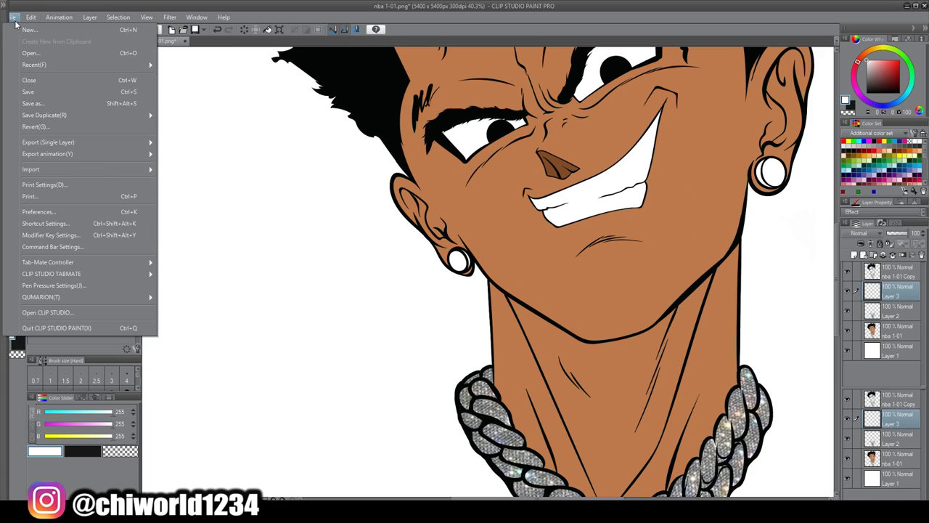
pyautogui.moveTo(123, 169)
pyautogui.click(182, 175)
pyautogui.scroll(-5, 252, 113)
pyautogui.scroll(-10, 252, 113)
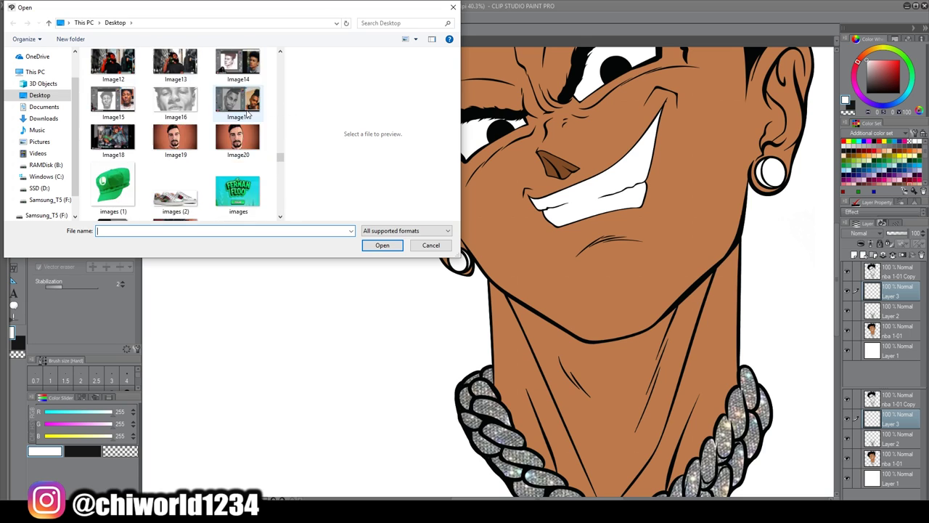
pyautogui.scroll(10, 247, 112)
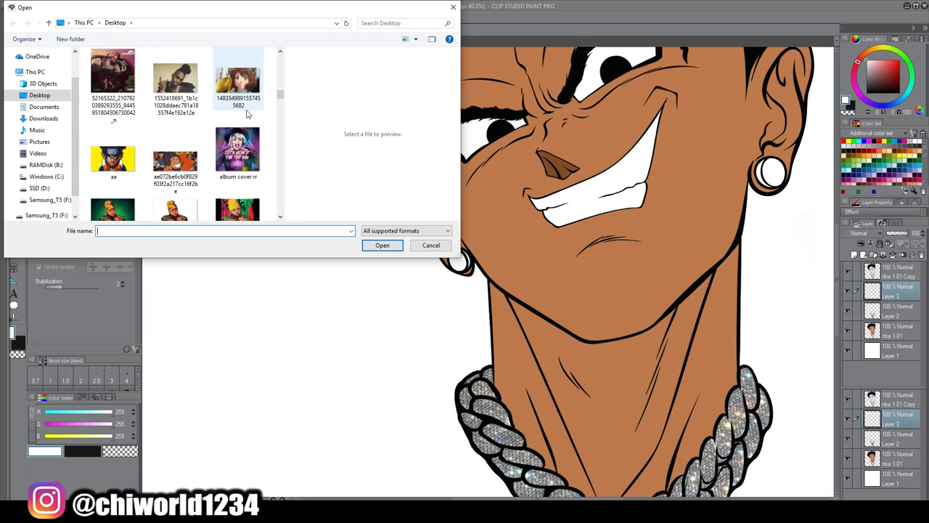
pyautogui.click(113, 145)
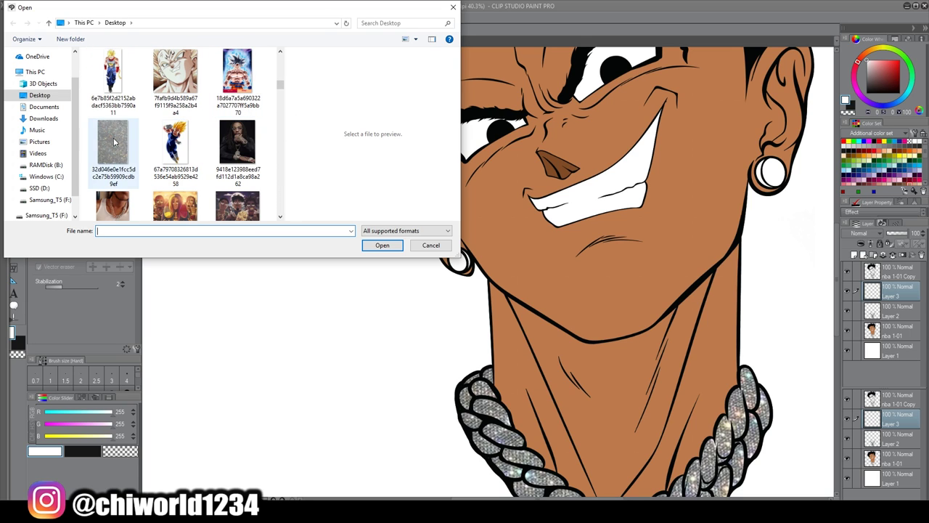
pyautogui.click(390, 247)
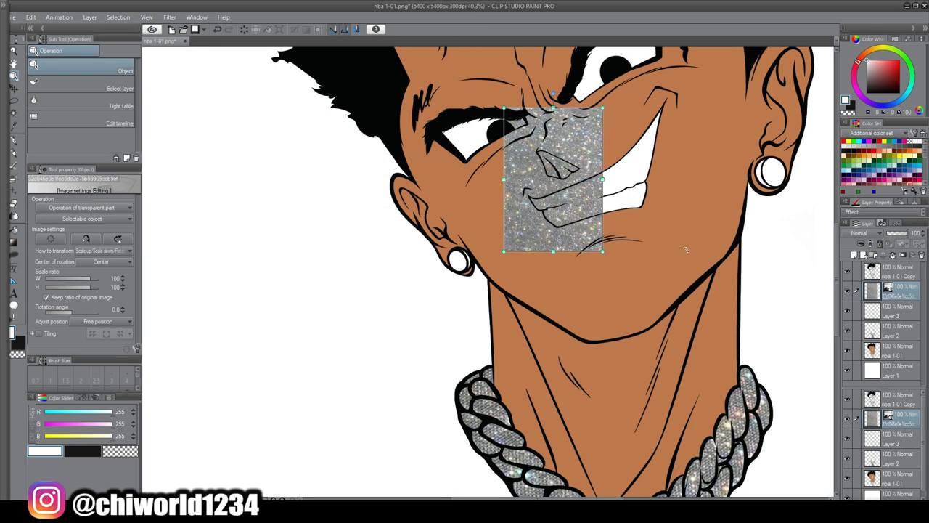
# Enlarge the imported glitter to 152% over the grin, duplicate it and place the copy over the larger ear and its earring.
pyautogui.moveTo(631, 313); pyautogui.dragTo(642, 282)
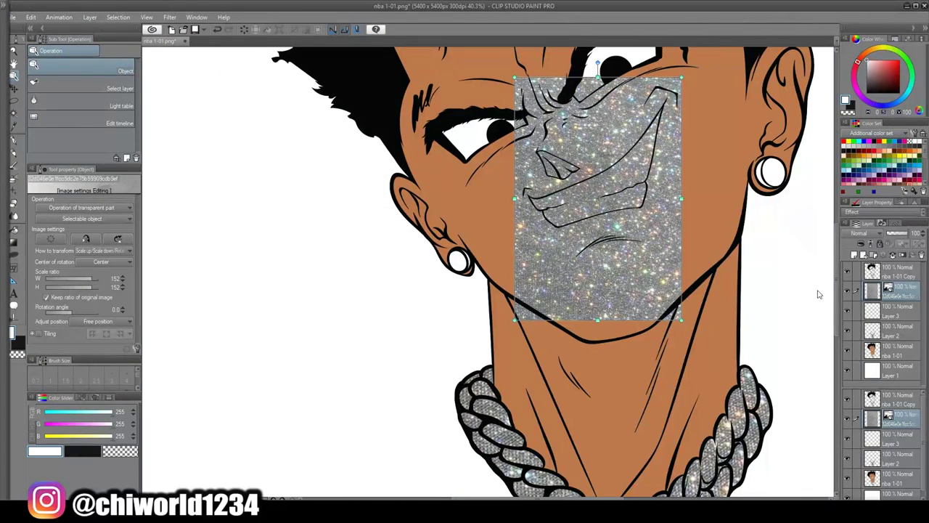
pyautogui.rightClick(911, 296)
pyautogui.click(864, 98)
pyautogui.moveTo(608, 205); pyautogui.dragTo(687, 192)
# Duplicate the glitter again, place the copy over the smaller ear and adjacent cheek, and merge the glitter images into one layer.
pyautogui.rightClick(907, 293)
pyautogui.click(860, 101)
pyautogui.hotkey('ctrl', 'z')
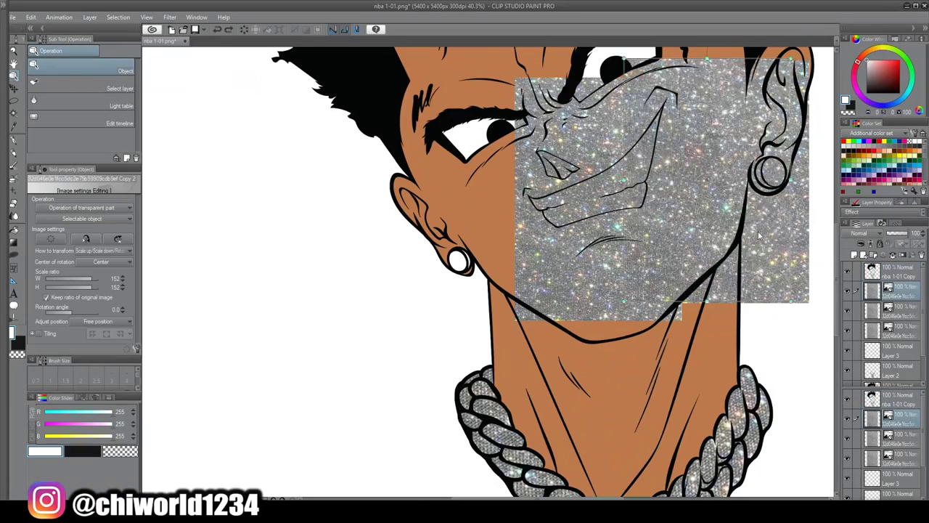
pyautogui.moveTo(786, 240); pyautogui.dragTo(547, 271)
pyautogui.click(893, 256)
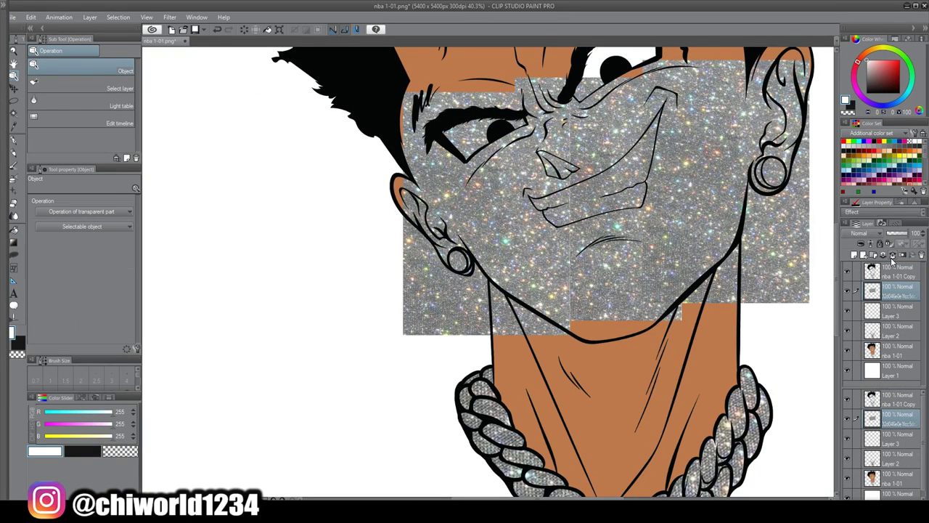
# Auto-select the face, the area outside the figure and the neck on the nba 1-01 Copy layer.
pyautogui.click(891, 273)
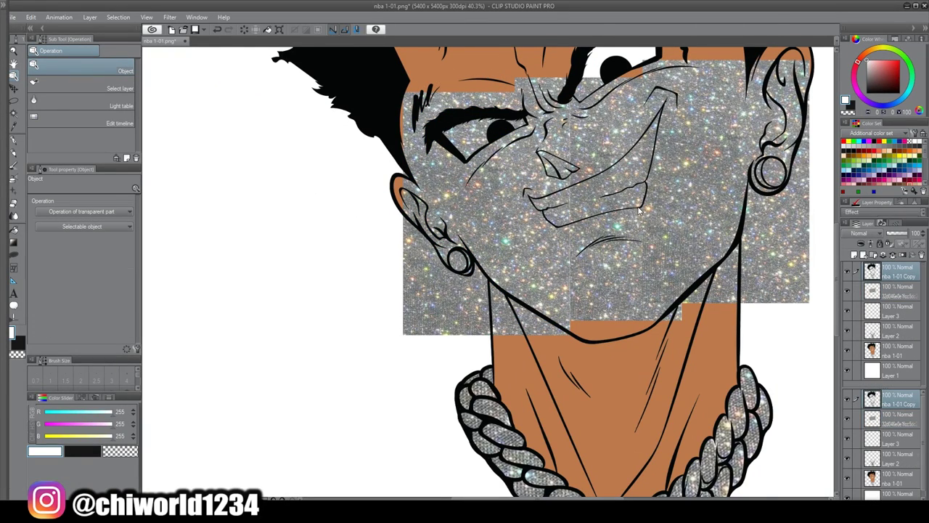
pyautogui.scroll(3, 565, 175)
pyautogui.click(13, 113)
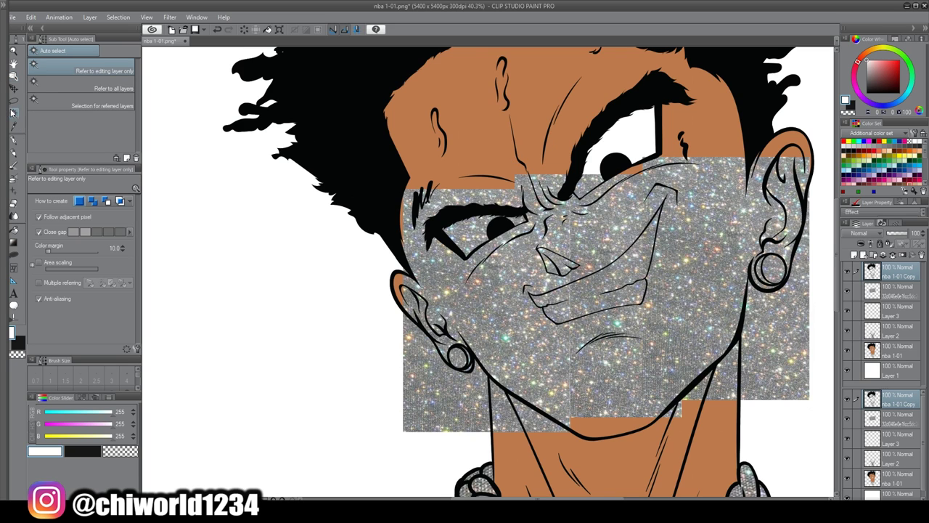
pyautogui.click(603, 225)
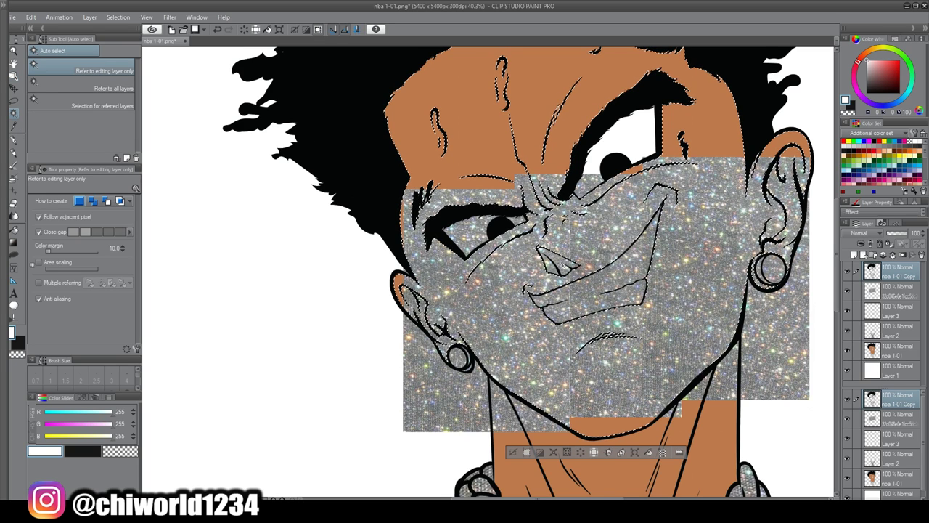
pyautogui.keyDown('shift'); pyautogui.click(431, 397); pyautogui.keyUp('shift')
pyautogui.keyDown('shift'); pyautogui.click(558, 445); pyautogui.keyUp('shift')
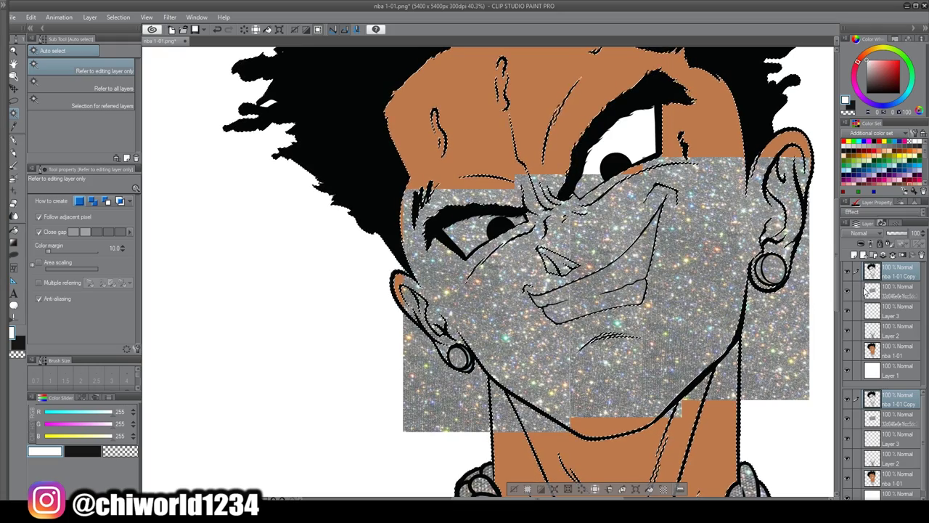
# Erase the glitter inside the selected areas on the merged glitter layer with the Hard eraser.
pyautogui.press('e')
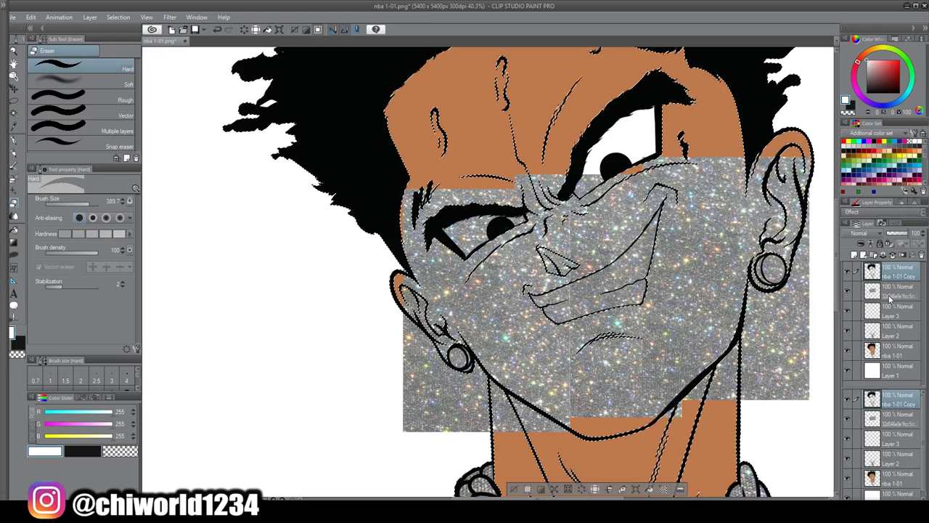
pyautogui.click(897, 293)
pyautogui.moveTo(576, 244); pyautogui.dragTo(392, 203)
pyautogui.moveTo(695, 164); pyautogui.dragTo(807, 275)
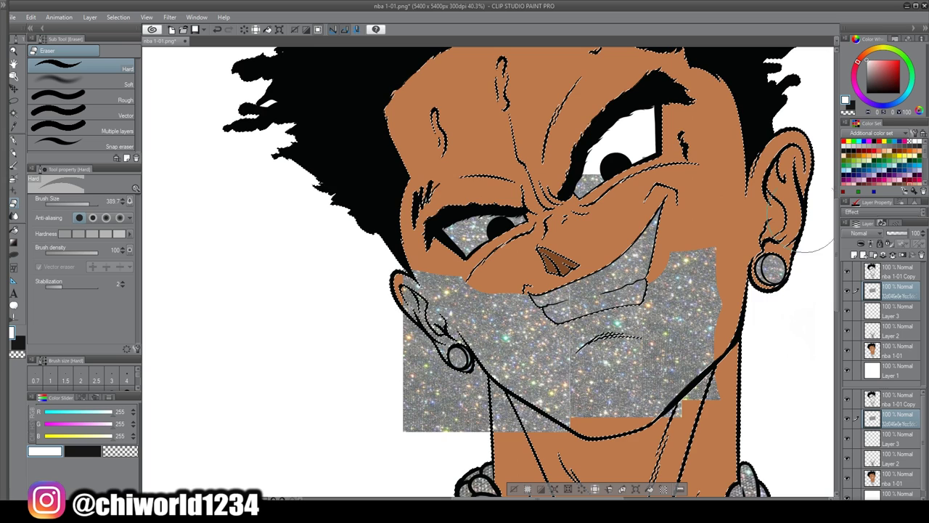
pyautogui.moveTo(285, 255); pyautogui.dragTo(404, 422)
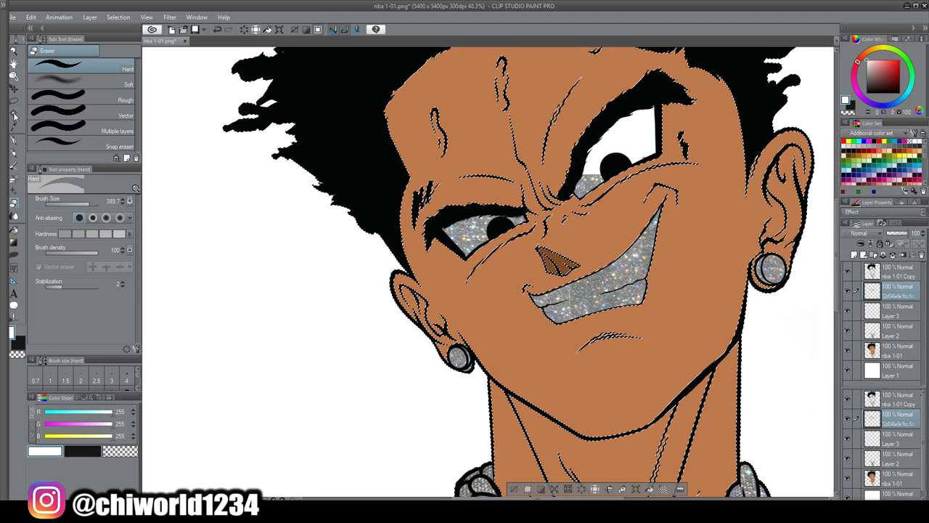
# Clear the selection and erase the glitter from the whites of both eyes with the Hard eraser.
pyautogui.press('w')
pyautogui.scroll(-4, 298, 257)
pyautogui.scroll(3, 504, 292)
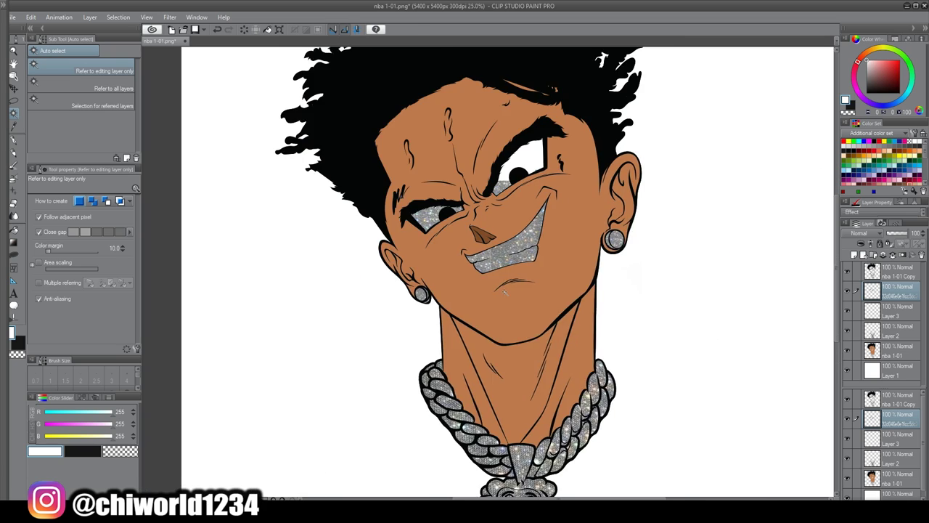
pyautogui.scroll(-3, 505, 292)
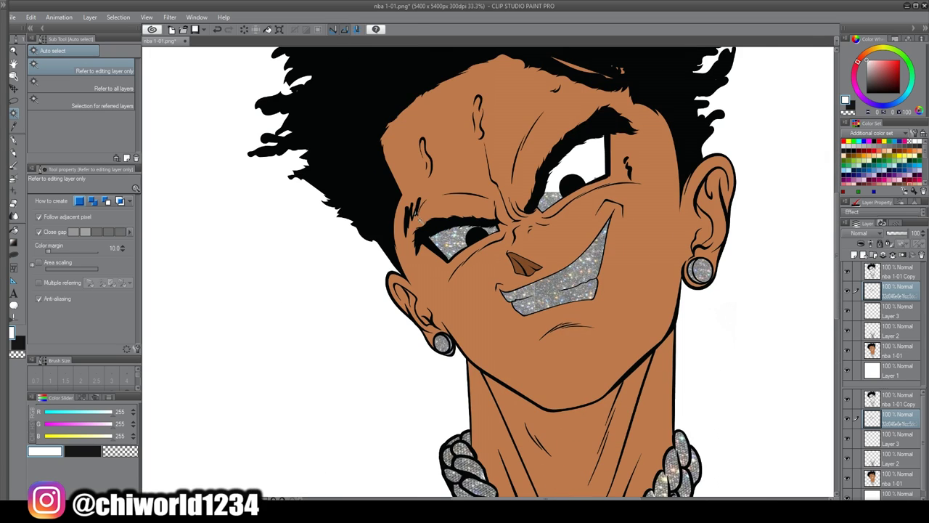
pyautogui.click(14, 204)
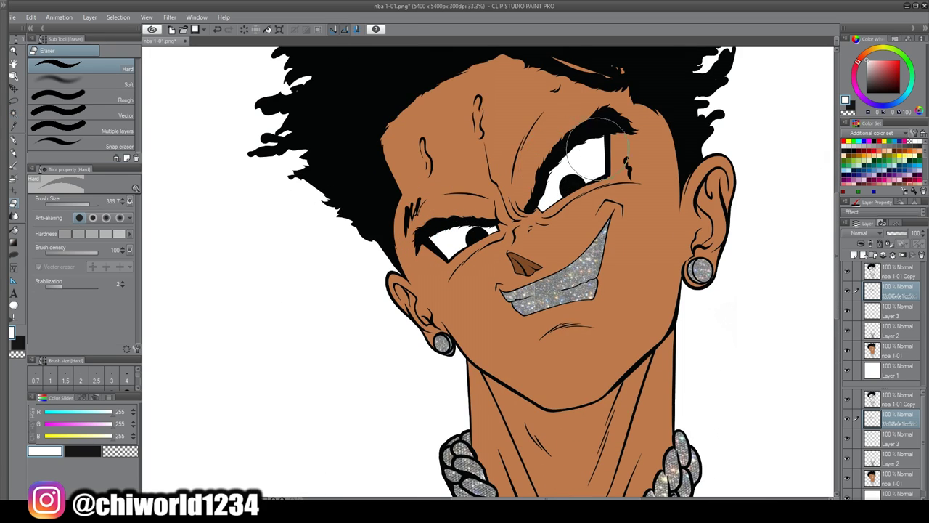
# Reduce the Hard eraser's brush size to 63.3 and erase the stray glitter around the smaller ear's earring.
pyautogui.scroll(-4, 767, 263)
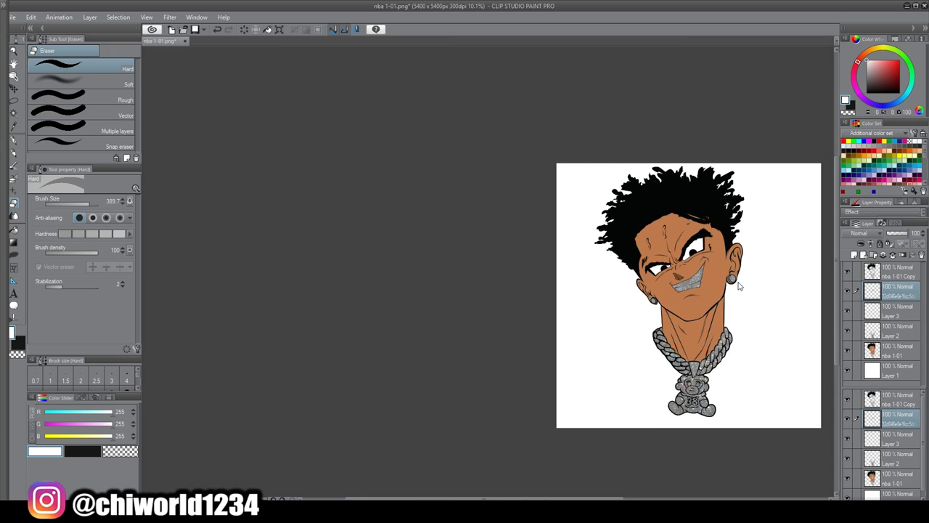
pyautogui.scroll(2, 737, 284)
pyautogui.moveTo(604, 498); pyautogui.dragTo(652, 489)
pyautogui.scroll(-2, 836, 288)
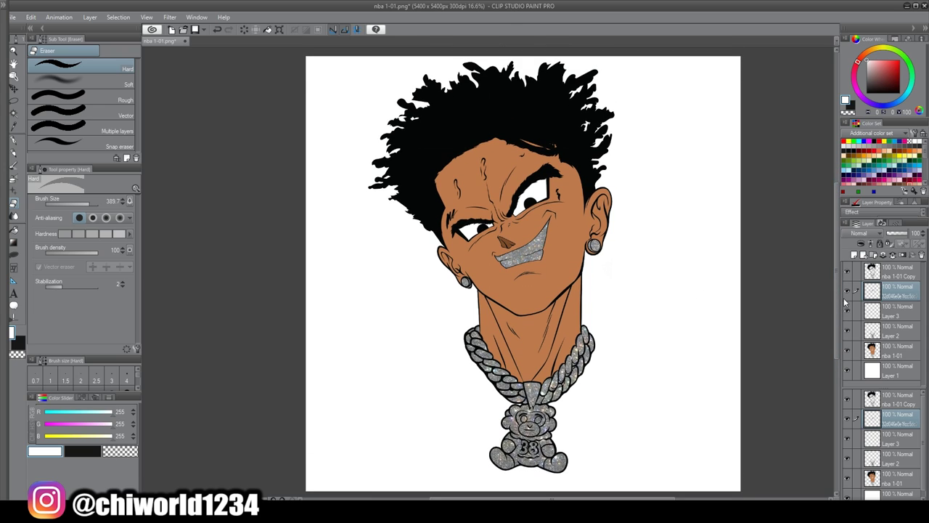
pyautogui.scroll(3, 718, 336)
pyautogui.scroll(3, 508, 166)
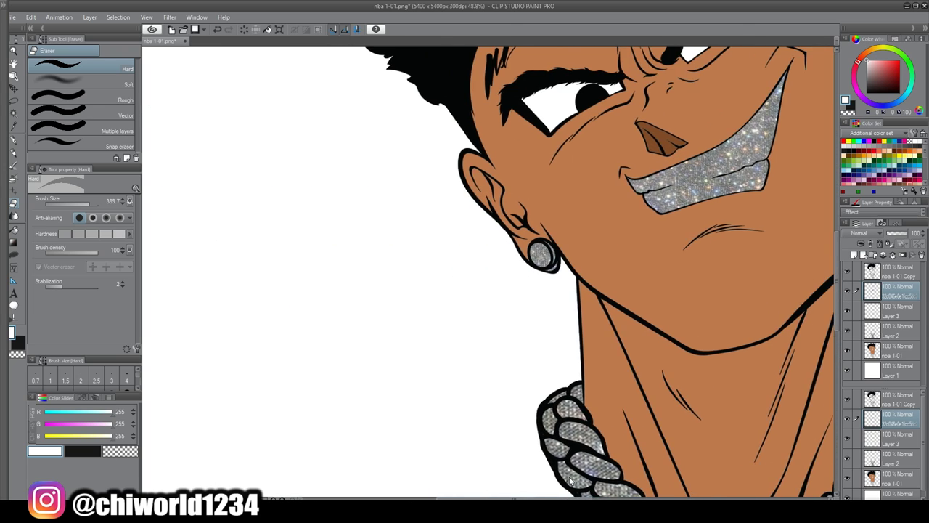
pyautogui.moveTo(75, 203); pyautogui.dragTo(79, 203)
pyautogui.moveTo(560, 165)
pyautogui.mouseDown()
pyautogui.moveTo(550, 184)
pyautogui.moveTo(563, 162)
pyautogui.mouseUp()
pyautogui.scroll(-6, 596, 300)
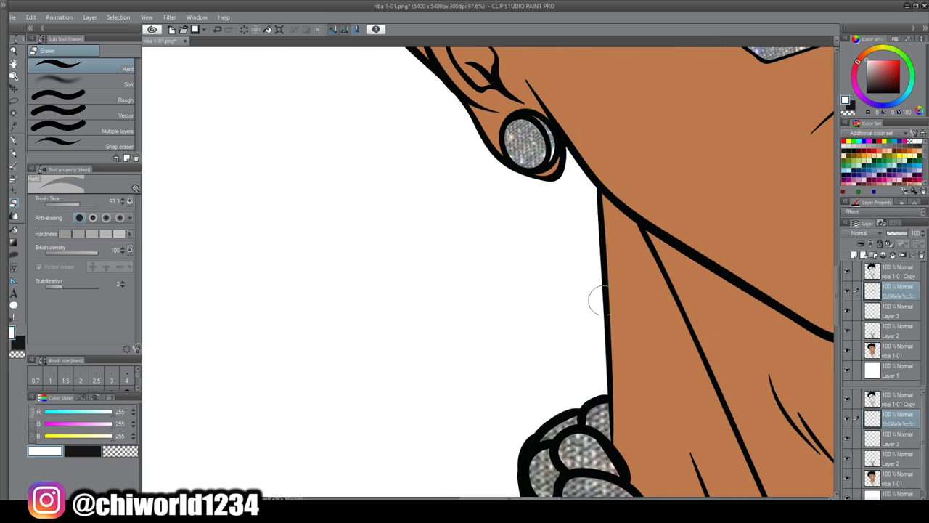
pyautogui.moveTo(579, 499); pyautogui.dragTo(643, 492)
pyautogui.scroll(-5, 644, 472)
pyautogui.scroll(3, 643, 435)
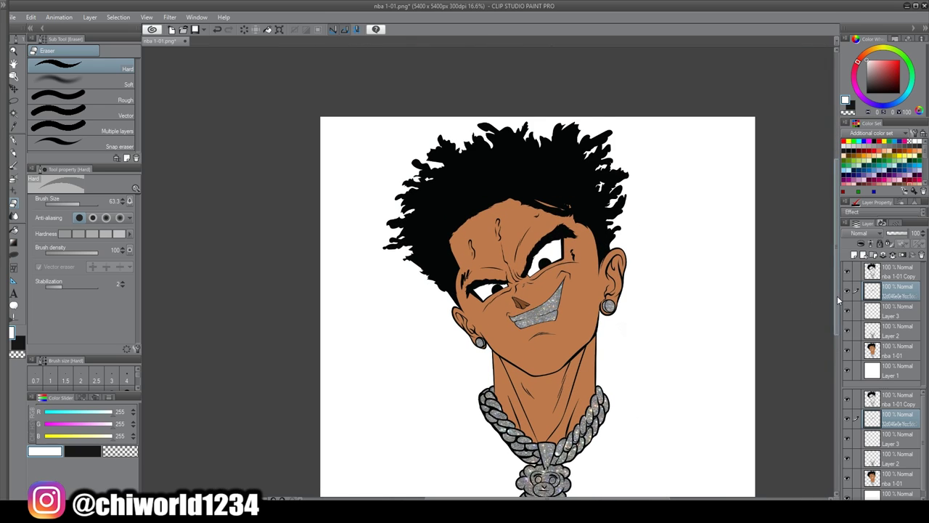
pyautogui.moveTo(837, 295); pyautogui.dragTo(840, 320)
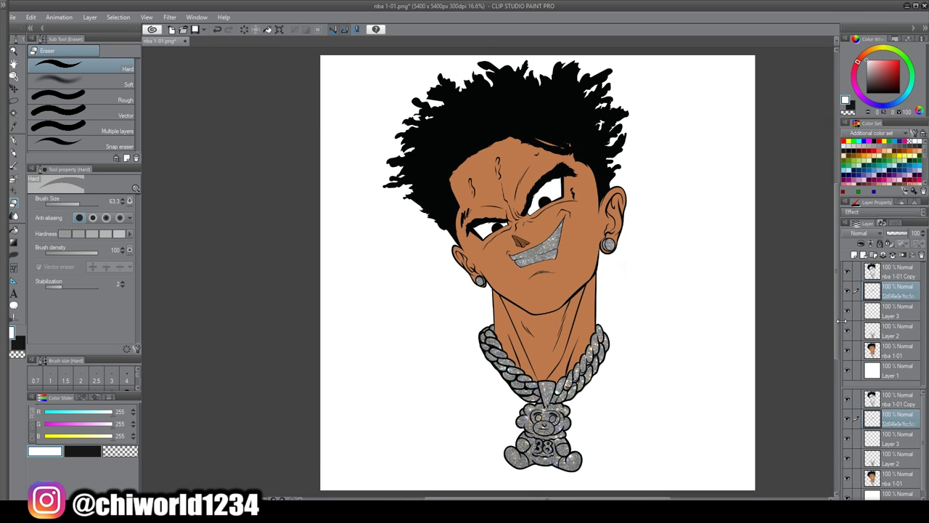
# Sample the skin tone, darken the drawing colour to brown 733821, and merge the glitter layer down into Layer 3.
pyautogui.rightClick(536, 289)
pyautogui.doubleClick(12, 334)
pyautogui.moveTo(436, 264); pyautogui.dragTo(448, 272)
pyautogui.moveTo(486, 321); pyautogui.dragTo(486, 318)
pyautogui.moveTo(443, 271); pyautogui.dragTo(438, 269)
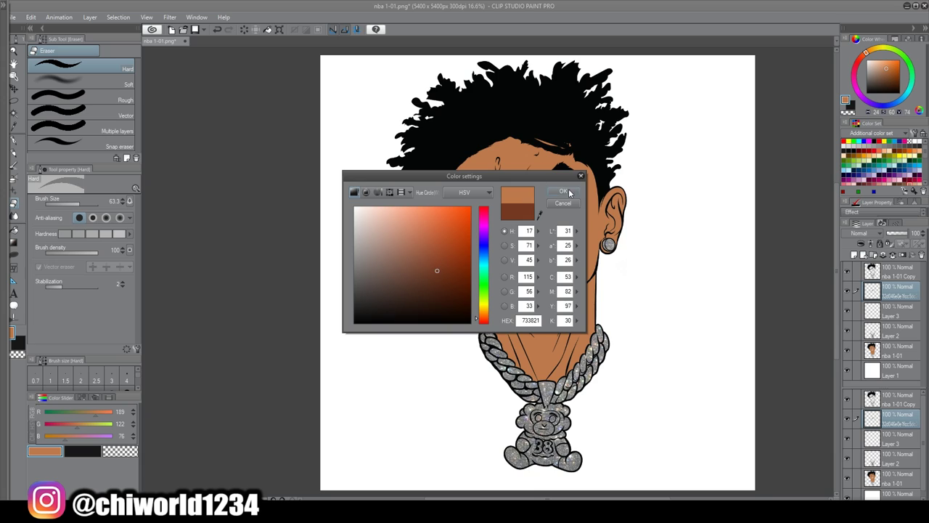
pyautogui.click(565, 192)
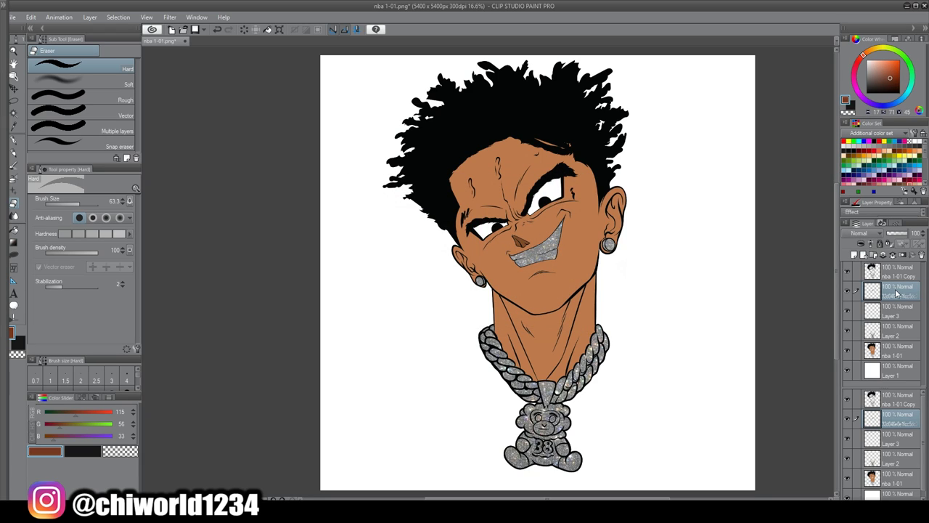
pyautogui.click(893, 256)
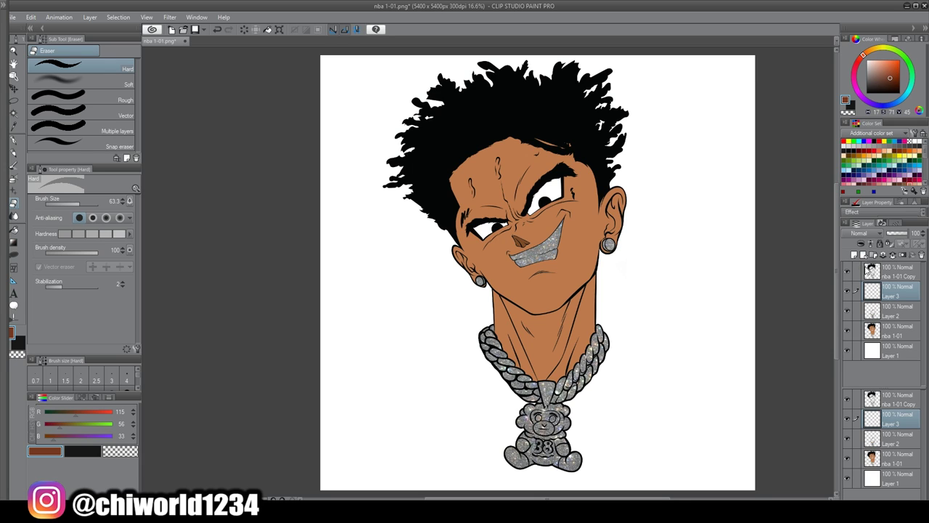
# Fill a small dark brown shadow inside the nostril on Layer 3 with Lasso fill.
pyautogui.scroll(2, 631, 303)
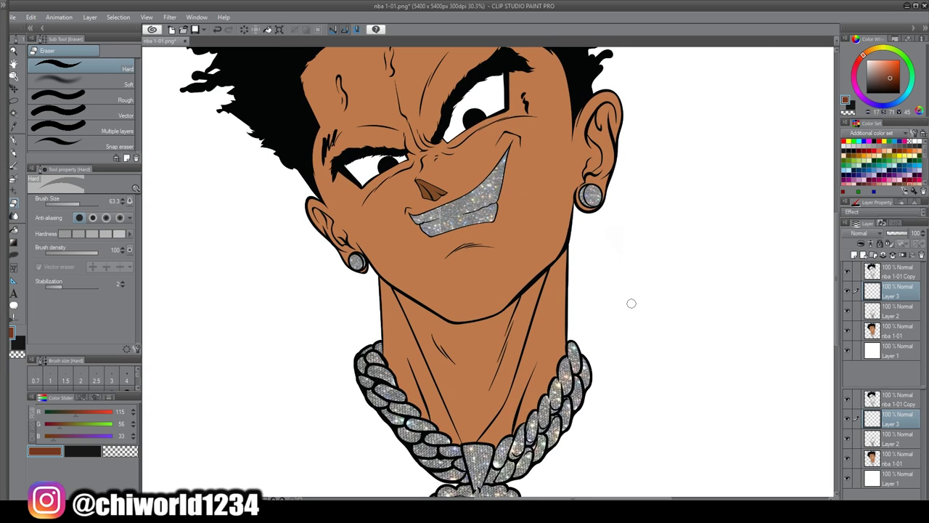
pyautogui.click(16, 256)
pyautogui.moveTo(836, 279); pyautogui.dragTo(836, 234)
pyautogui.scroll(3, 551, 411)
pyautogui.moveTo(623, 498); pyautogui.dragTo(597, 498)
pyautogui.scroll(1, 579, 447)
pyautogui.moveTo(837, 273)
pyautogui.mouseDown()
pyautogui.moveTo(836, 243)
pyautogui.moveTo(836, 255)
pyautogui.mouseUp()
pyautogui.moveTo(572, 498); pyautogui.dragTo(558, 499)
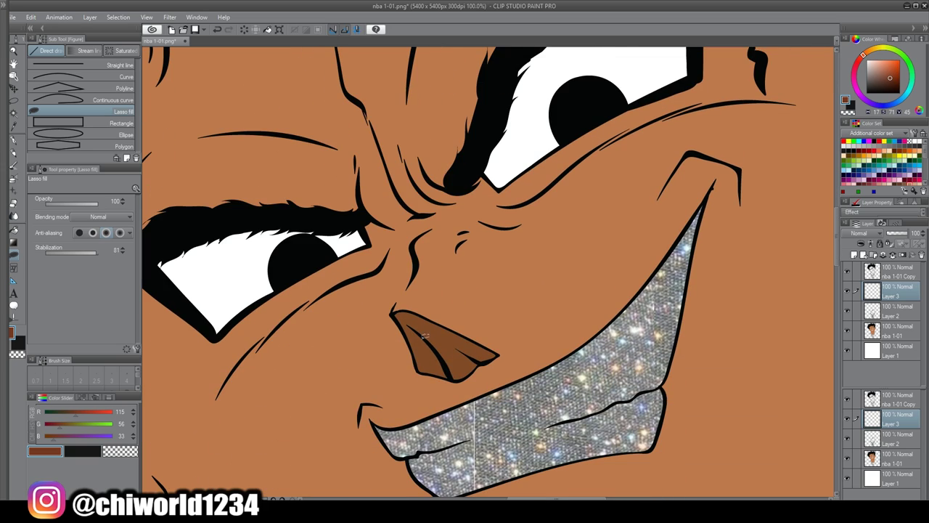
pyautogui.moveTo(451, 375)
pyautogui.mouseDown()
pyautogui.moveTo(440, 373)
pyautogui.moveTo(443, 356)
pyautogui.moveTo(450, 376)
pyautogui.mouseUp()
# Set the Lasso fill stabilization to 31 and fill dark brown shadows in the creases between the eyebrows.
pyautogui.click(55, 253)
pyautogui.moveTo(372, 219)
pyautogui.mouseDown()
pyautogui.moveTo(358, 216)
pyautogui.moveTo(405, 191)
pyautogui.mouseUp()
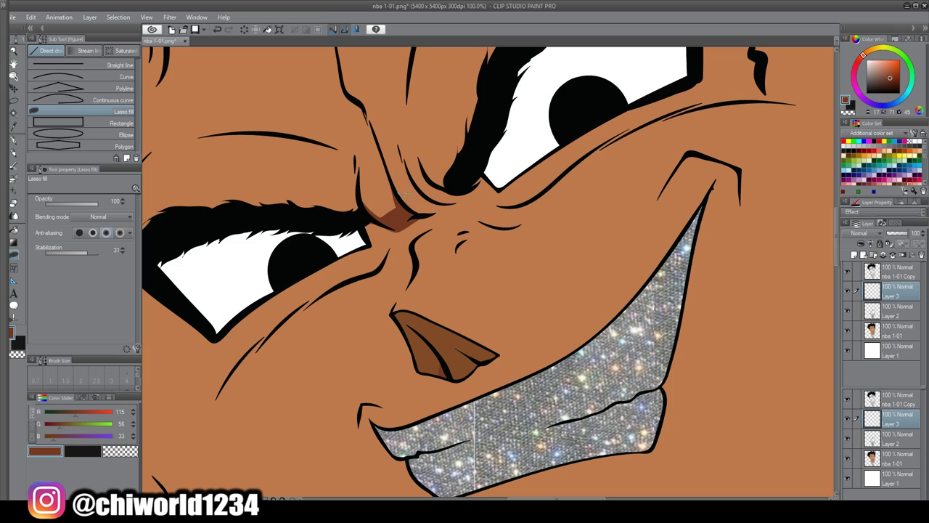
pyautogui.moveTo(443, 180)
pyautogui.mouseDown()
pyautogui.moveTo(471, 182)
pyautogui.moveTo(456, 207)
pyautogui.moveTo(399, 216)
pyautogui.mouseUp()
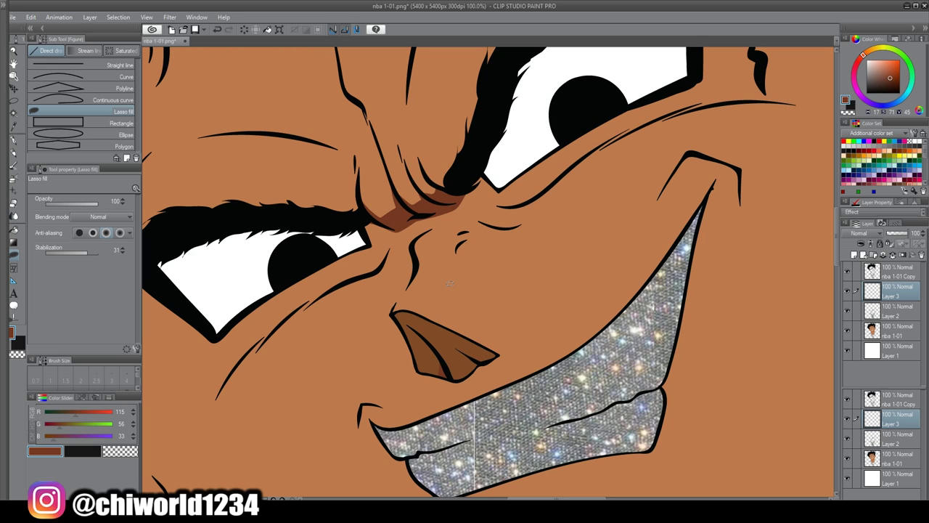
# Fill a thin dark brown shadow along the outer end of the crease under the larger eye with Lasso fill.
pyautogui.scroll(-2, 482, 297)
pyautogui.scroll(1, 494, 297)
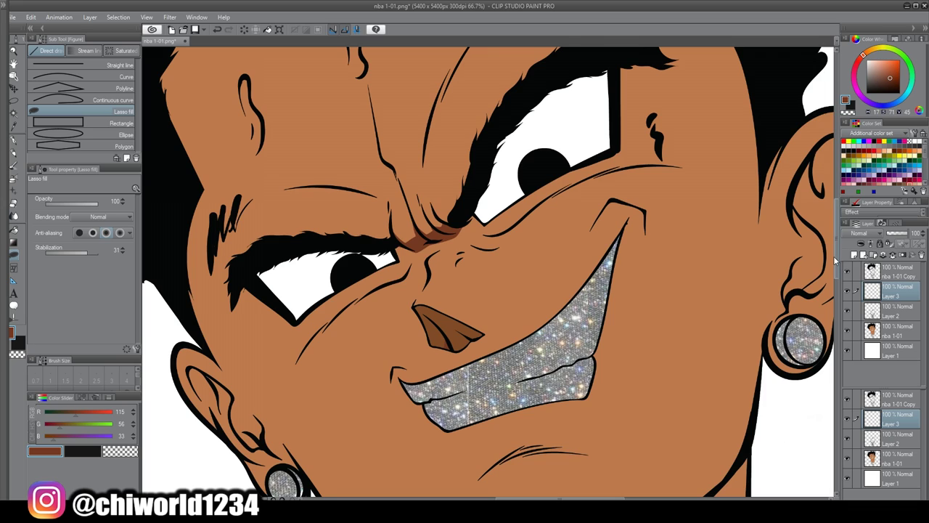
pyautogui.moveTo(837, 257); pyautogui.dragTo(838, 251)
pyautogui.scroll(1, 839, 253)
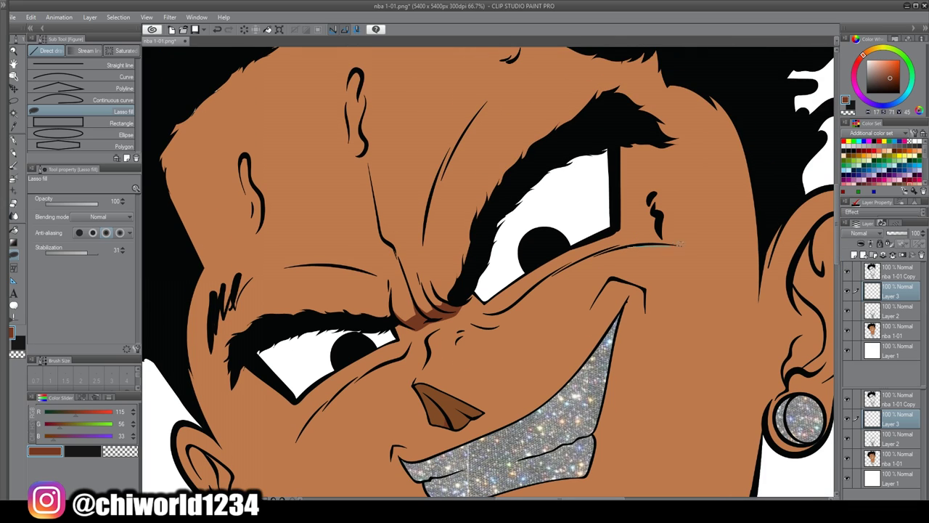
pyautogui.moveTo(701, 253); pyautogui.dragTo(581, 255)
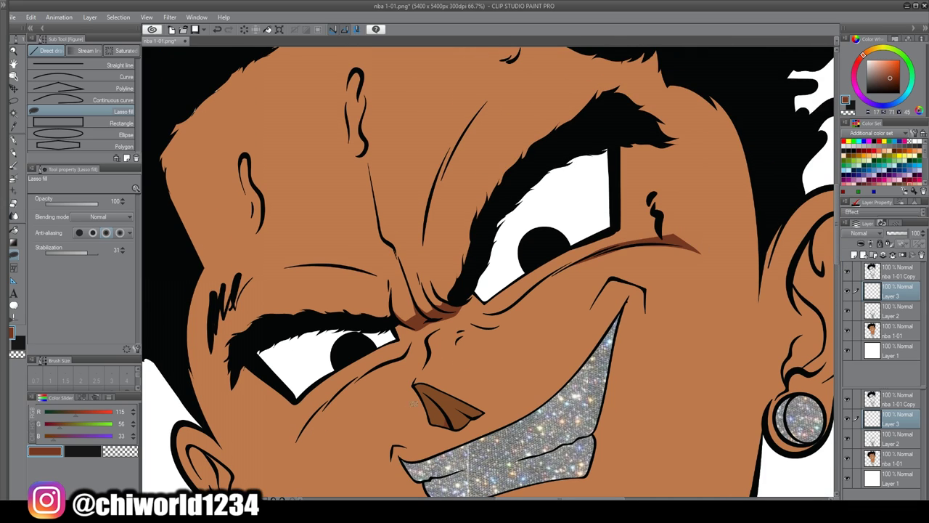
# Fill dark brown shadows at the inner crease under the smaller eye and along the forehead just below the hairline.
pyautogui.moveTo(414, 344); pyautogui.dragTo(404, 351)
pyautogui.scroll(-3, 643, 439)
pyautogui.scroll(-5, 644, 438)
pyautogui.scroll(1, 643, 437)
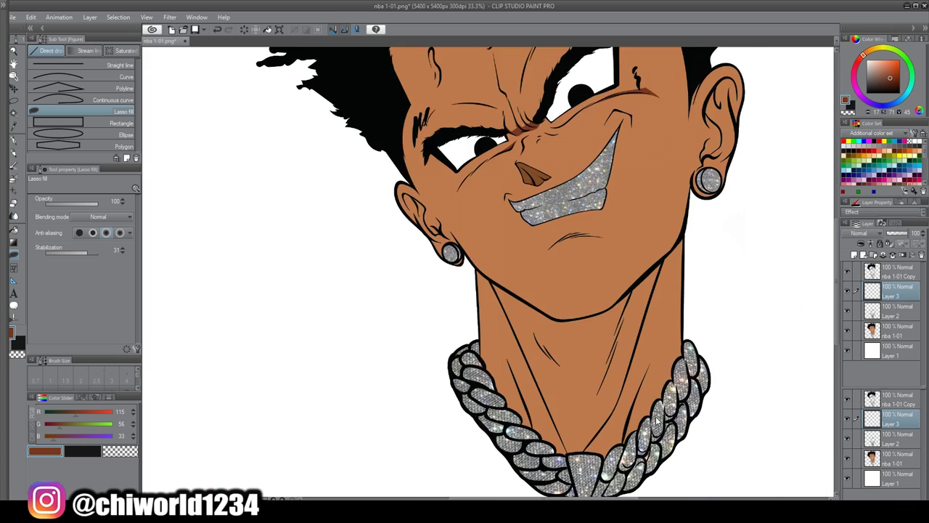
pyautogui.scroll(5, 657, 416)
pyautogui.scroll(1, 658, 412)
pyautogui.moveTo(581, 244); pyautogui.dragTo(629, 286)
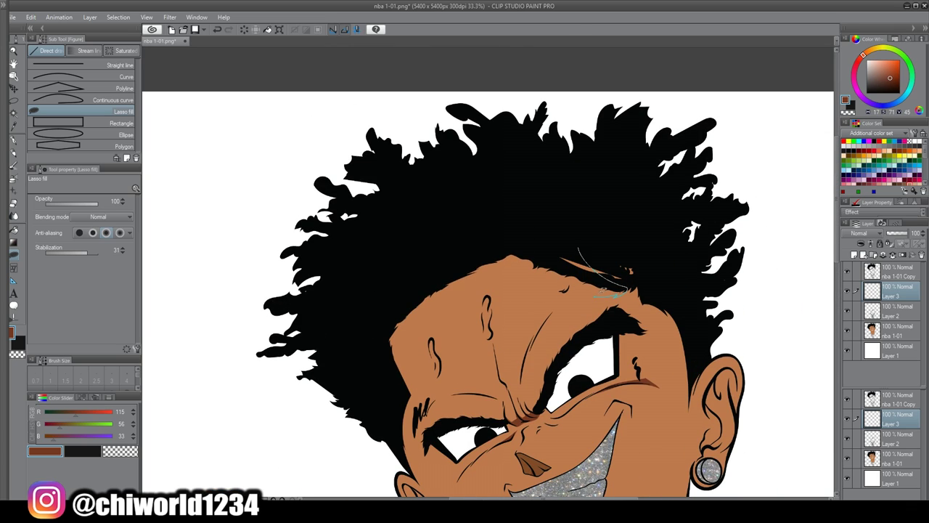
pyautogui.moveTo(486, 258); pyautogui.dragTo(564, 236)
# Fill a dark brown cast shadow on the neck beneath the chin, extending down to the long neck line below the larger ear.
pyautogui.scroll(-4, 686, 336)
pyautogui.scroll(1, 687, 334)
pyautogui.scroll(-1, 687, 332)
pyautogui.scroll(3, 686, 332)
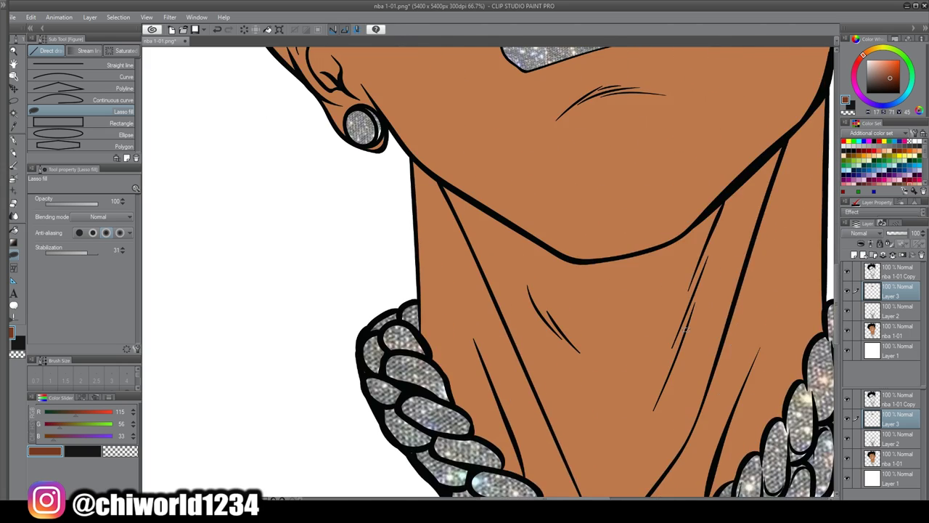
pyautogui.scroll(1, 684, 331)
pyautogui.scroll(-1, 566, 249)
pyautogui.scroll(1, 566, 249)
pyautogui.moveTo(646, 300)
pyautogui.mouseDown()
pyautogui.moveTo(614, 419)
pyautogui.moveTo(616, 259)
pyautogui.mouseUp()
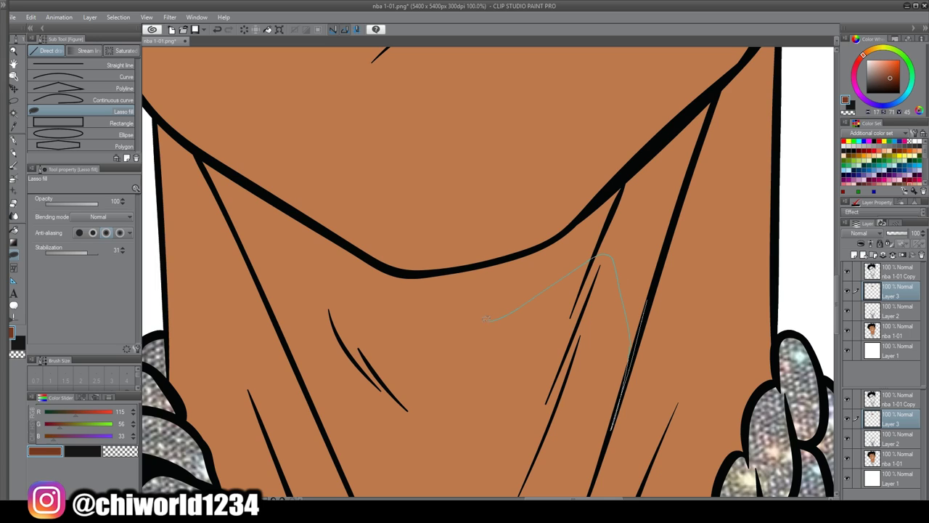
pyautogui.moveTo(356, 252)
pyautogui.mouseDown()
pyautogui.moveTo(420, 268)
pyautogui.moveTo(529, 246)
pyautogui.moveTo(626, 180)
pyautogui.moveTo(713, 97)
pyautogui.moveTo(701, 141)
pyautogui.moveTo(712, 109)
pyautogui.mouseUp()
# Extend the dark brown shadow in a narrowing band down the inside of that neck line to the pendant's bail.
pyautogui.scroll(-5, 525, 373)
pyautogui.scroll(1, 633, 77)
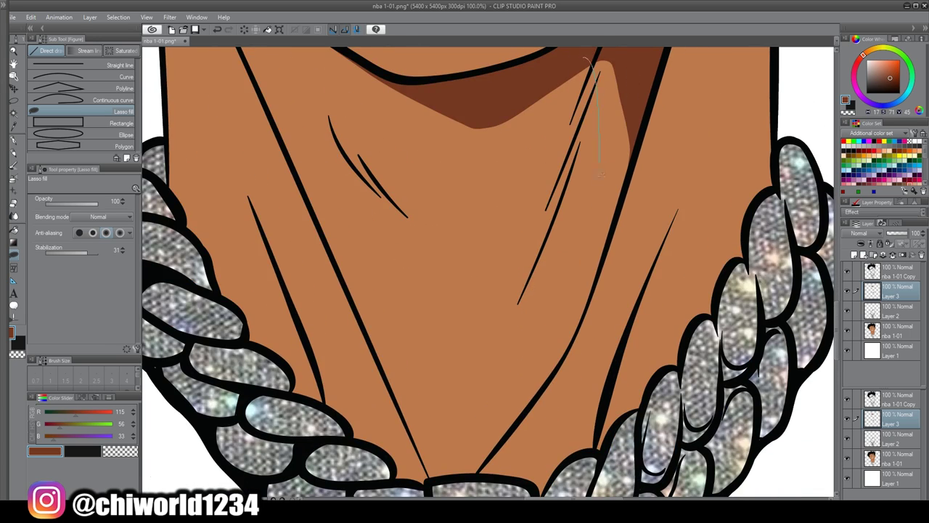
pyautogui.moveTo(481, 465); pyautogui.dragTo(543, 393)
pyautogui.moveTo(597, 281)
pyautogui.mouseDown()
pyautogui.moveTo(654, 51)
pyautogui.moveTo(629, 49)
pyautogui.mouseUp()
# Move Layer 3 below Layer 2 and fill a tapered dark brown shadow between the short neck crease and the chain.
pyautogui.scroll(-4, 770, 146)
pyautogui.scroll(1, 758, 141)
pyautogui.scroll(3, 755, 145)
pyautogui.moveTo(897, 294); pyautogui.dragTo(899, 321)
pyautogui.moveTo(512, 361); pyautogui.dragTo(612, 77)
pyautogui.moveTo(590, 234); pyautogui.dragTo(590, 239)
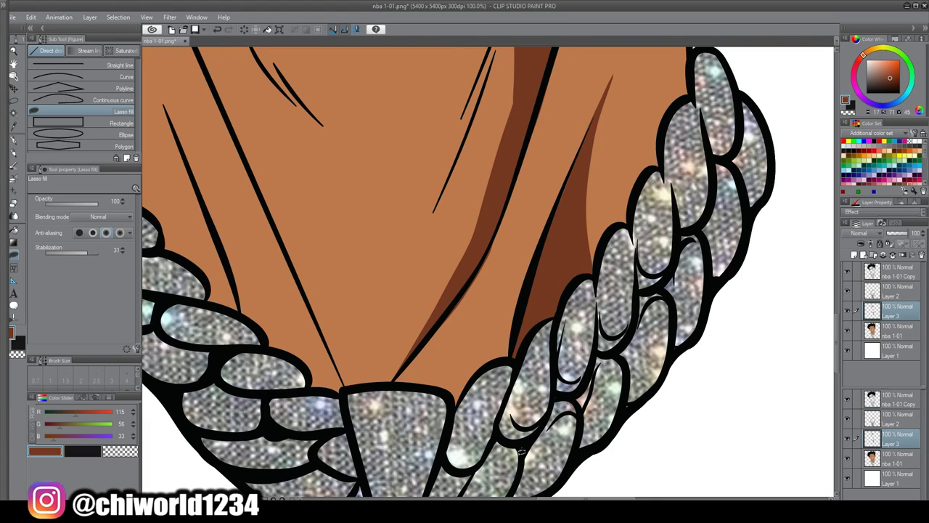
# Fill dark brown shadows on the neck skin along the inner edges of both sides of the chain.
pyautogui.scroll(-2, 588, 239)
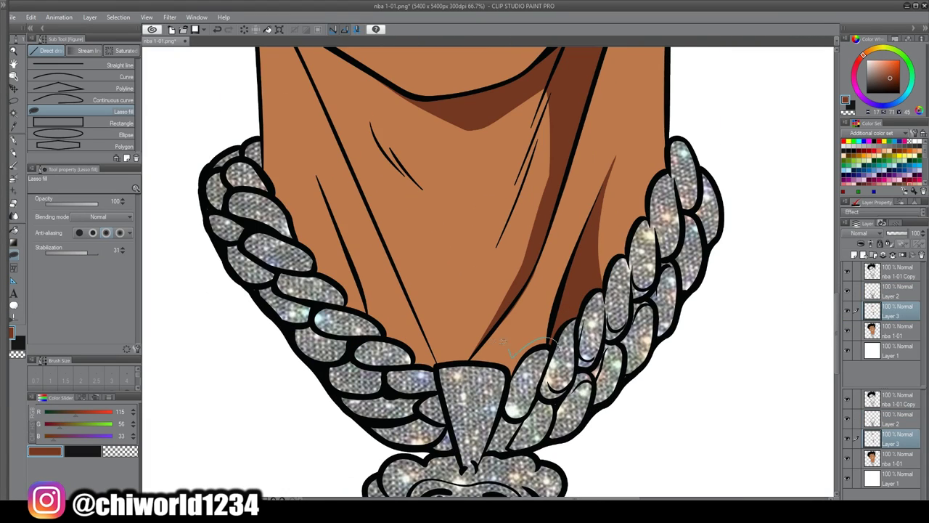
pyautogui.moveTo(308, 217)
pyautogui.mouseDown()
pyautogui.moveTo(255, 171)
pyautogui.moveTo(366, 355)
pyautogui.mouseUp()
pyautogui.moveTo(574, 325); pyautogui.dragTo(631, 240)
pyautogui.moveTo(649, 174)
pyautogui.mouseDown()
pyautogui.moveTo(602, 323)
pyautogui.moveTo(589, 333)
pyautogui.mouseUp()
pyautogui.scroll(-5, 642, 371)
pyautogui.scroll(4, 627, 356)
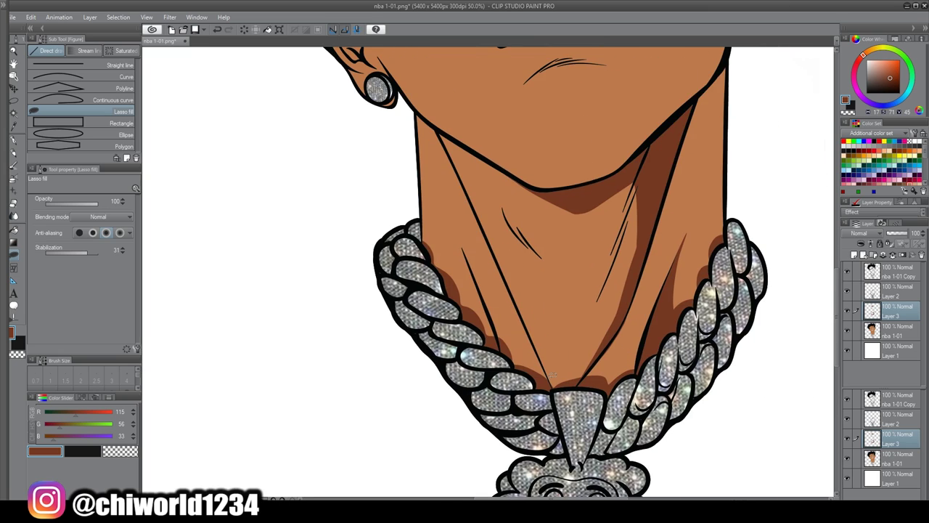
# Fill a thin dark brown shadow along the long neck line on the smaller ear's side.
pyautogui.moveTo(513, 277)
pyautogui.mouseDown()
pyautogui.moveTo(487, 234)
pyautogui.moveTo(554, 388)
pyautogui.mouseUp()
pyautogui.moveTo(504, 365)
pyautogui.mouseDown()
pyautogui.moveTo(462, 233)
pyautogui.moveTo(503, 368)
pyautogui.mouseUp()
pyautogui.scroll(-4, 694, 398)
pyautogui.scroll(2, 702, 359)
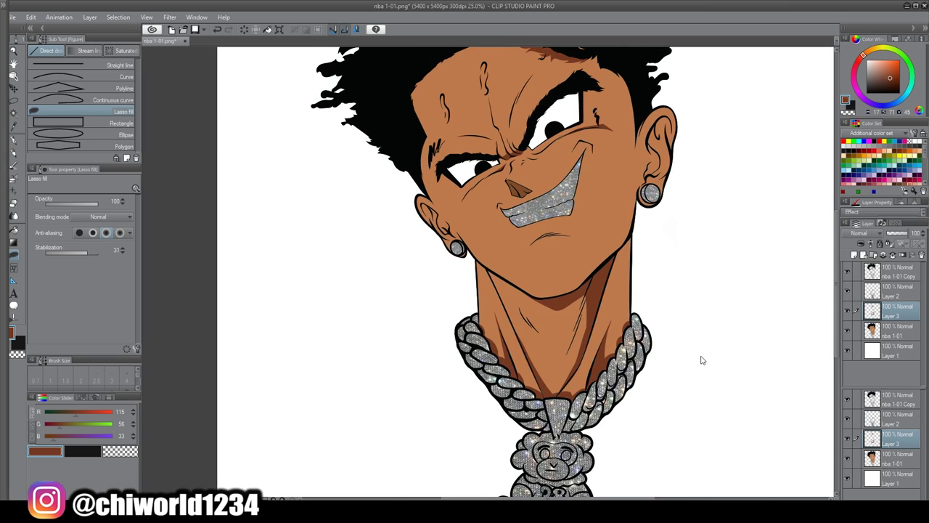
# Fill dark brown shadows in the canal and upper inner folds of the larger ear.
pyautogui.scroll(4, 703, 353)
pyautogui.moveTo(555, 388)
pyautogui.mouseDown()
pyautogui.moveTo(549, 345)
pyautogui.moveTo(571, 305)
pyautogui.mouseUp()
pyautogui.moveTo(564, 259); pyautogui.dragTo(615, 270)
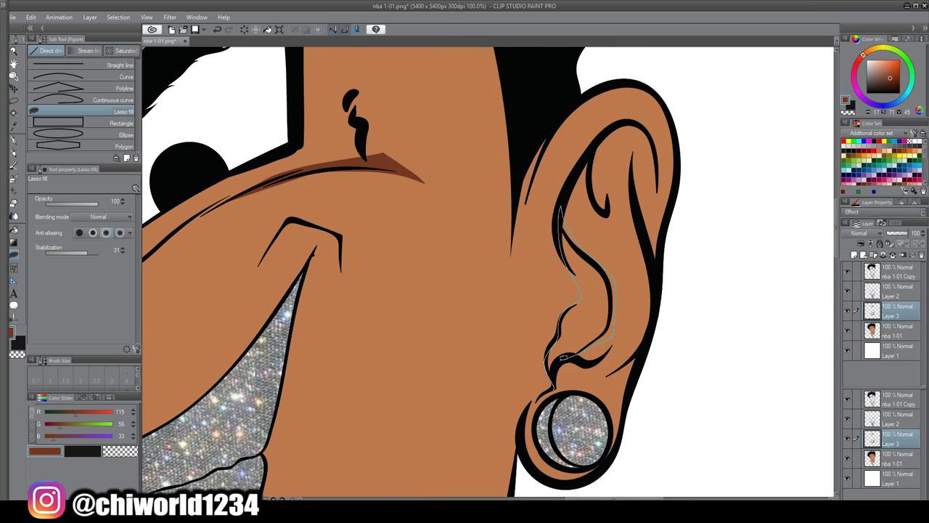
pyautogui.moveTo(546, 394); pyautogui.dragTo(549, 391)
pyautogui.moveTo(585, 164); pyautogui.dragTo(606, 212)
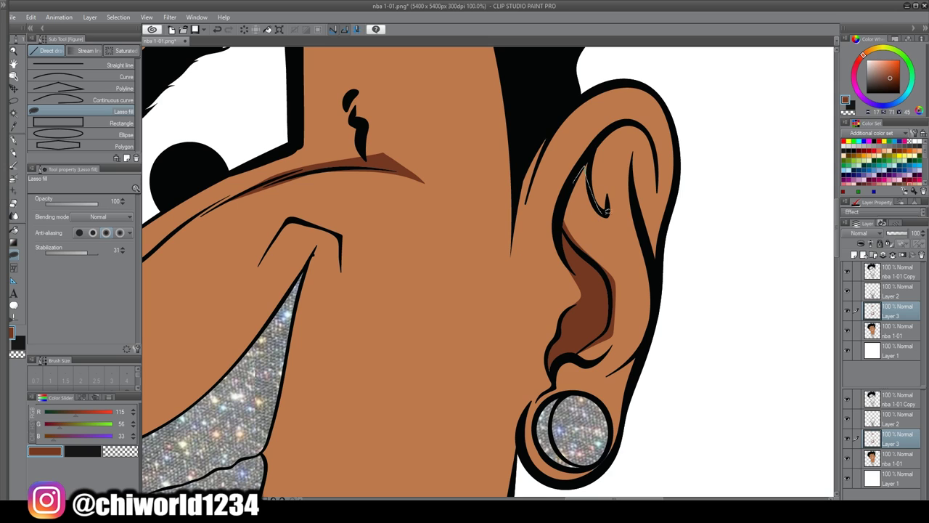
pyautogui.moveTo(625, 132)
pyautogui.mouseDown()
pyautogui.moveTo(651, 252)
pyautogui.moveTo(660, 212)
pyautogui.moveTo(636, 119)
pyautogui.moveTo(573, 180)
pyautogui.mouseUp()
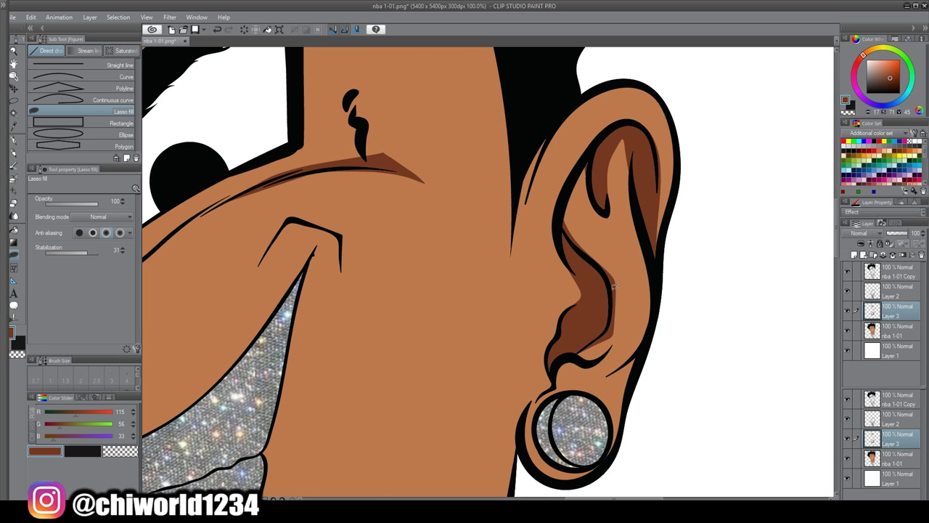
# Fill dark brown shadows in the canal and upper folds of the smaller ear.
pyautogui.scroll(-3, 633, 300)
pyautogui.scroll(-1, 633, 301)
pyautogui.scroll(4, 473, 358)
pyautogui.moveTo(533, 256)
pyautogui.mouseDown()
pyautogui.moveTo(553, 246)
pyautogui.moveTo(583, 289)
pyautogui.moveTo(598, 278)
pyautogui.moveTo(583, 227)
pyautogui.moveTo(567, 245)
pyautogui.moveTo(551, 211)
pyautogui.mouseUp()
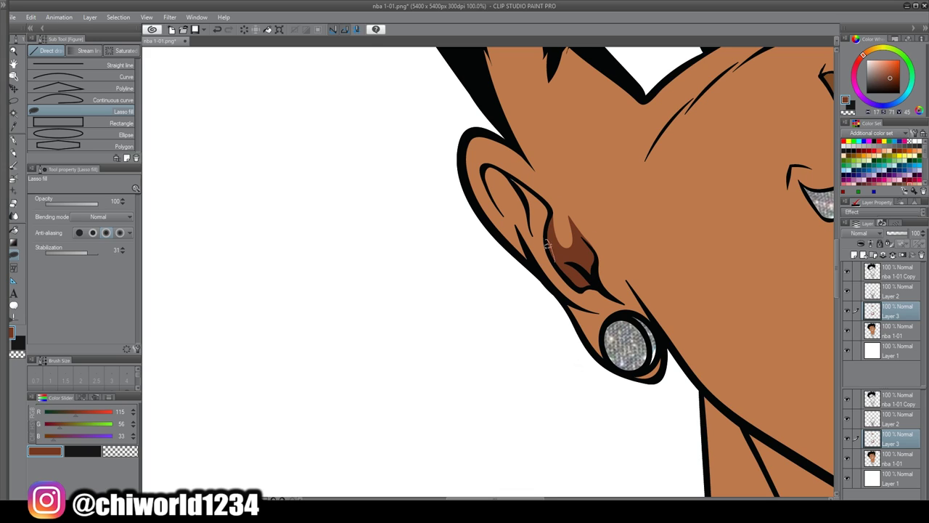
pyautogui.moveTo(512, 180)
pyautogui.mouseDown()
pyautogui.moveTo(512, 223)
pyautogui.moveTo(527, 250)
pyautogui.moveTo(513, 190)
pyautogui.moveTo(536, 218)
pyautogui.mouseUp()
pyautogui.scroll(-4, 610, 314)
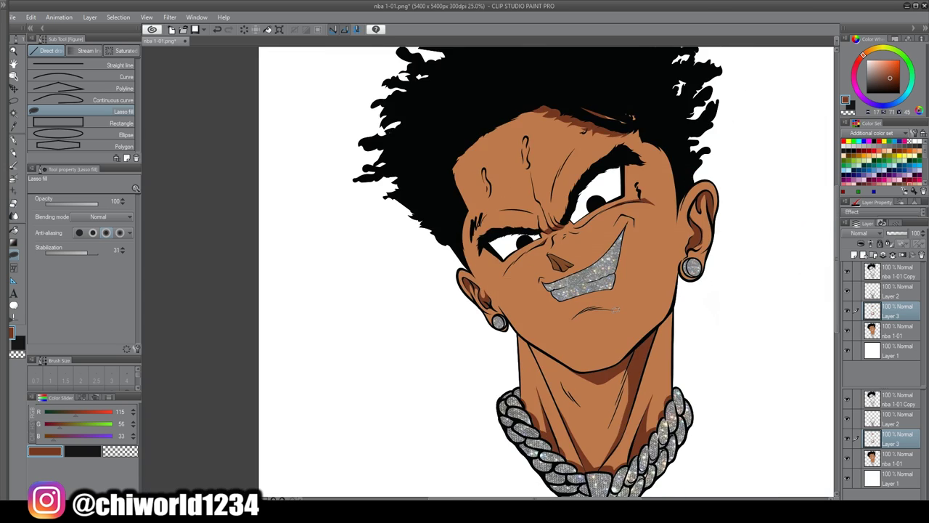
# Refine the dark brown neck shadow beneath the chin with extra fills beside the thin neck strokes and along the jawline.
pyautogui.scroll(-2, 617, 309)
pyautogui.scroll(5, 619, 307)
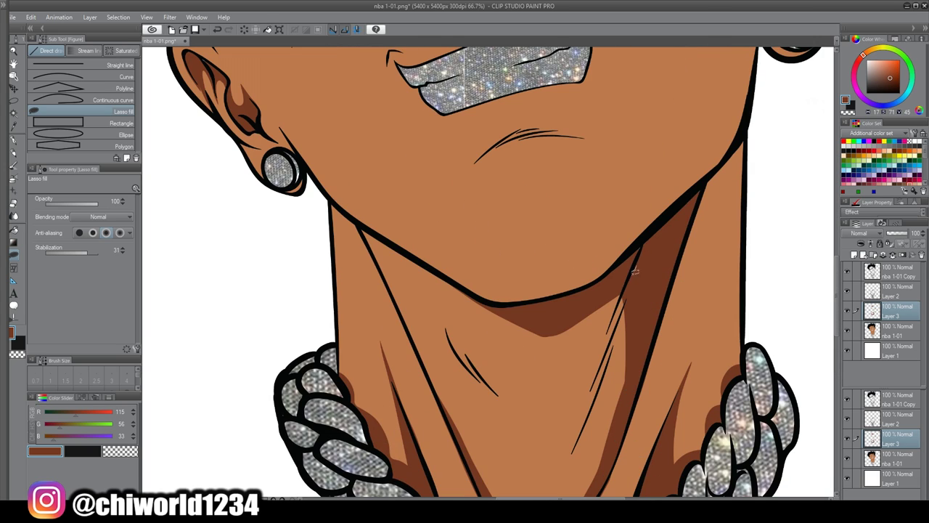
pyautogui.moveTo(631, 267); pyautogui.dragTo(590, 391)
pyautogui.moveTo(481, 312)
pyautogui.mouseDown()
pyautogui.moveTo(457, 285)
pyautogui.moveTo(530, 304)
pyautogui.mouseUp()
pyautogui.scroll(-4, 673, 303)
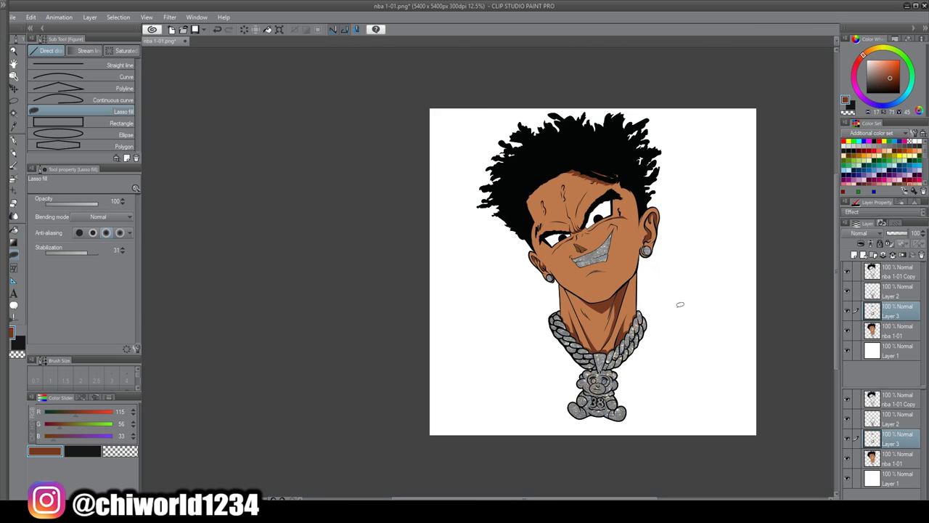
# Add a new layer, place it directly below Layer 3, and make Layer 3 active again.
pyautogui.click(855, 255)
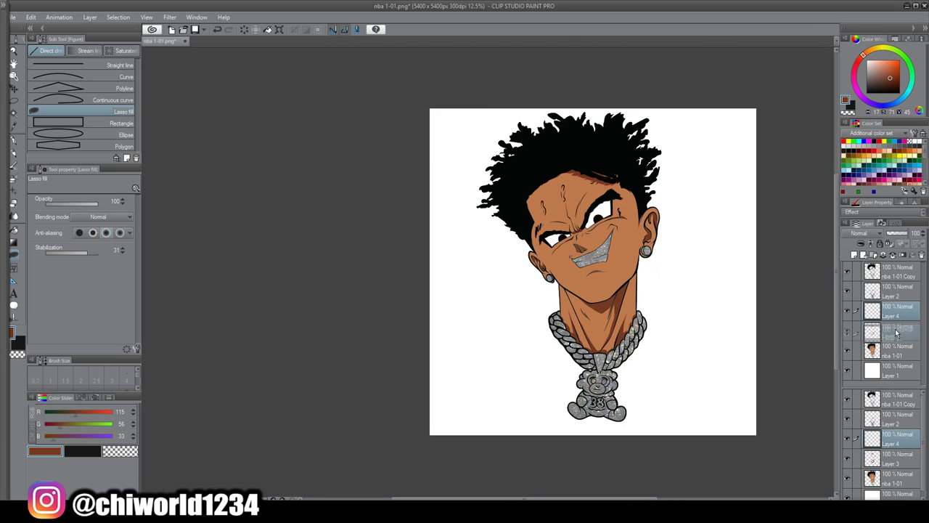
pyautogui.scroll(4, 784, 285)
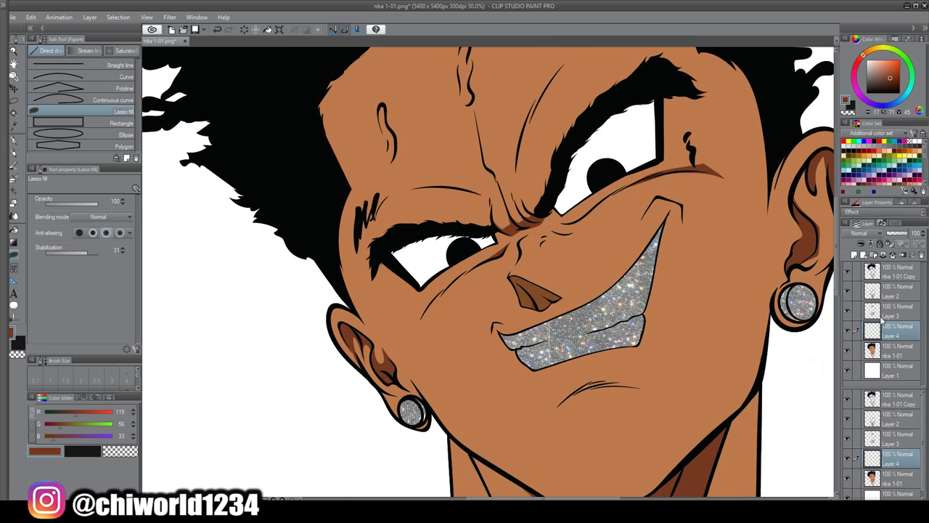
pyautogui.click(883, 312)
# Fill the rest of the nostril and the small creases beside the nose bridge, under the larger eye's inner corner, in dark brown.
pyautogui.scroll(6, 541, 294)
pyautogui.moveTo(360, 268)
pyautogui.mouseDown()
pyautogui.moveTo(403, 381)
pyautogui.moveTo(496, 408)
pyautogui.moveTo(601, 395)
pyautogui.moveTo(676, 346)
pyautogui.moveTo(708, 311)
pyautogui.moveTo(344, 138)
pyautogui.moveTo(297, 159)
pyautogui.mouseUp()
pyautogui.scroll(-5, 436, 291)
pyautogui.scroll(4, 582, 309)
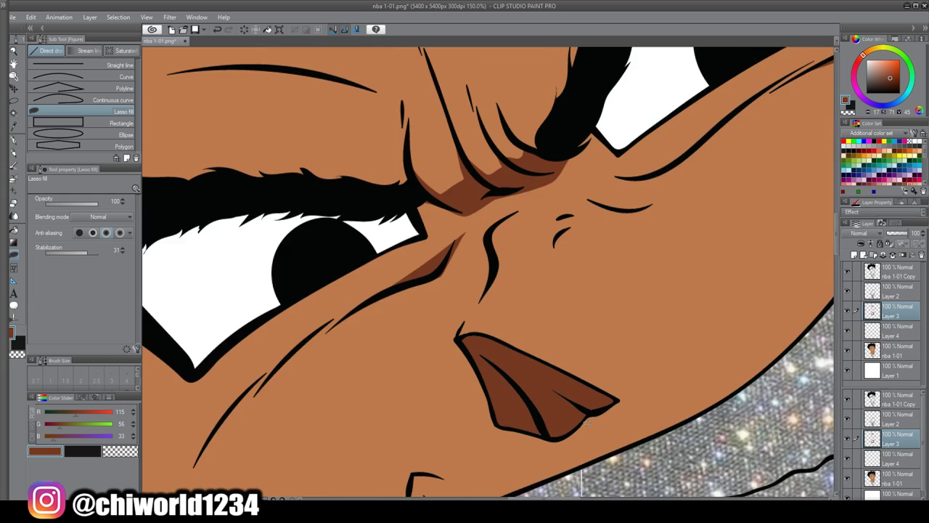
pyautogui.moveTo(581, 311)
pyautogui.mouseDown()
pyautogui.moveTo(701, 312)
pyautogui.moveTo(584, 310)
pyautogui.mouseUp()
pyautogui.moveTo(612, 284)
pyautogui.mouseDown()
pyautogui.moveTo(732, 251)
pyautogui.moveTo(614, 282)
pyautogui.mouseUp()
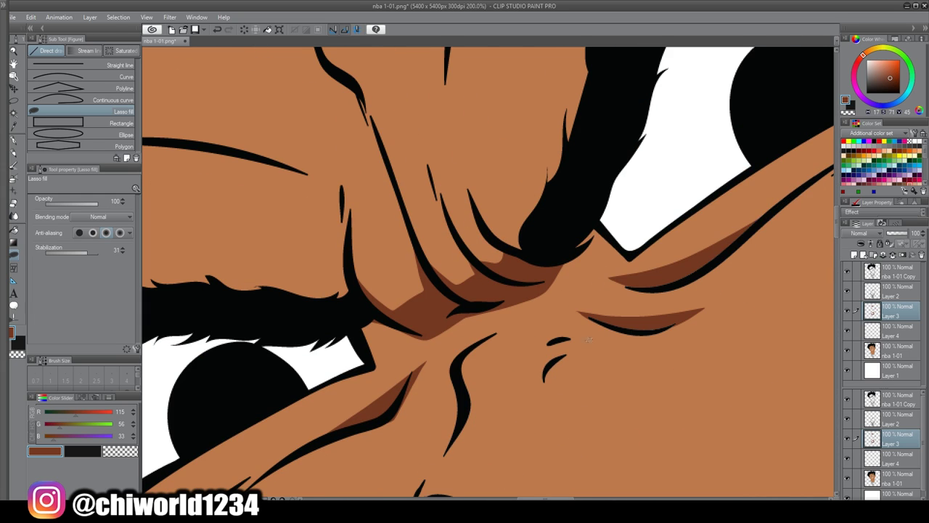
pyautogui.scroll(-4, 614, 361)
pyautogui.scroll(-2, 644, 372)
pyautogui.scroll(-2, 659, 370)
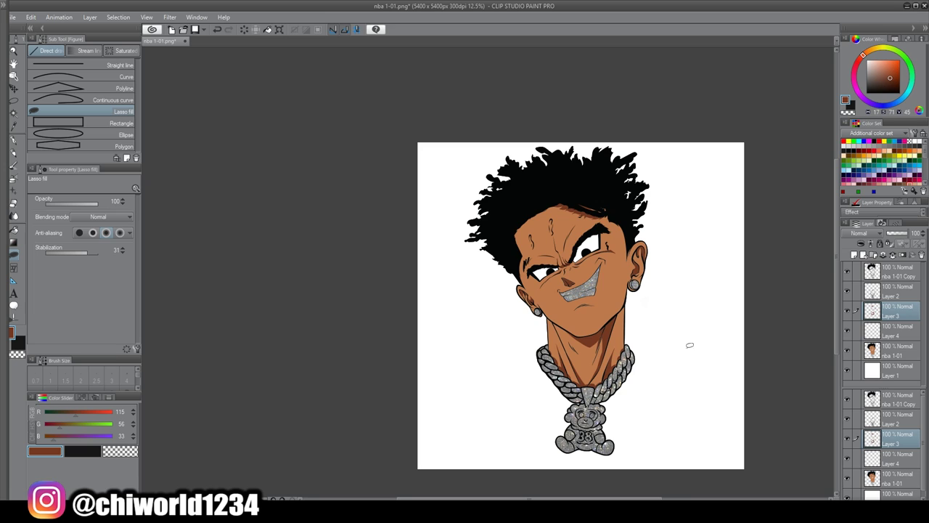
# Make Layer 4 active and set the drawing colour to a medium brown, RGB 148, 86, 55.
pyautogui.click(895, 338)
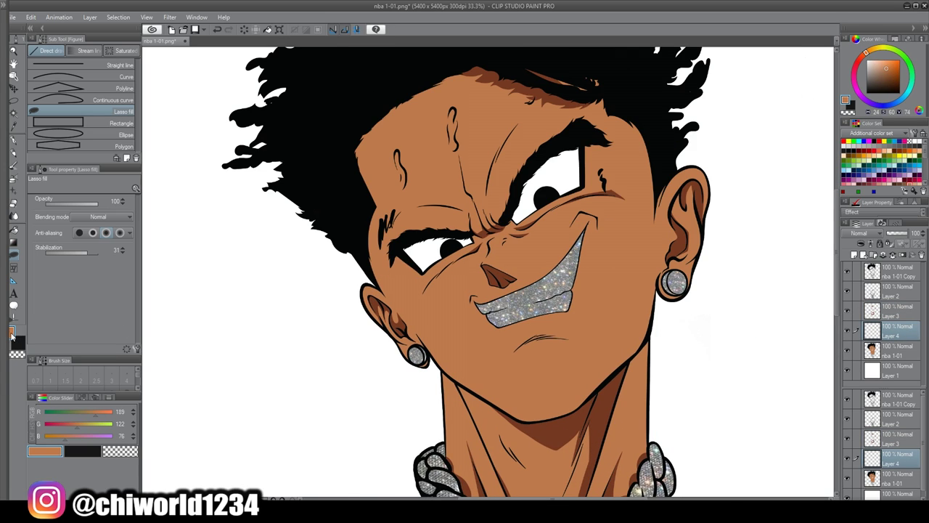
pyautogui.doubleClick(13, 335)
pyautogui.click(427, 256)
pyautogui.moveTo(482, 315); pyautogui.dragTo(483, 318)
pyautogui.click(565, 192)
# Fill a large medium brown shadow over the cheek and jaw on the larger ear's side with Lasso fill.
pyautogui.scroll(-4, 581, 262)
pyautogui.scroll(5, 584, 262)
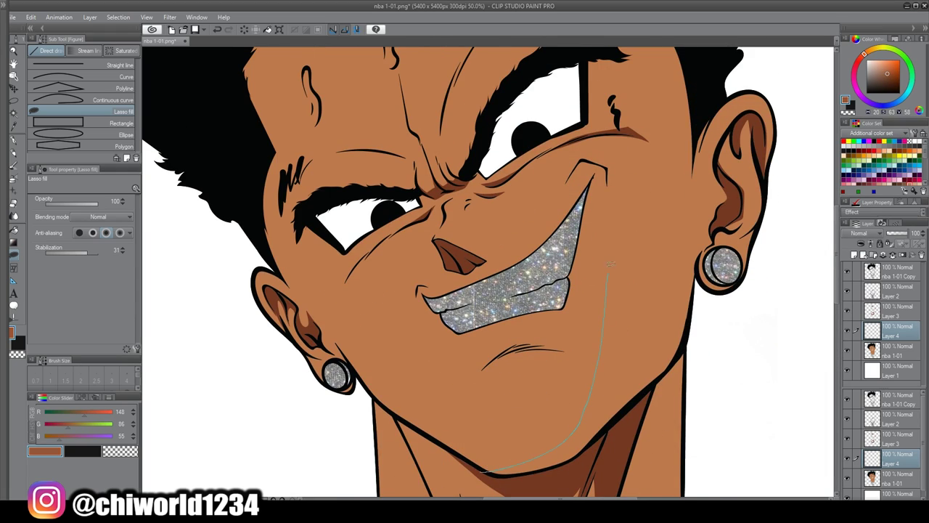
pyautogui.moveTo(681, 126)
pyautogui.mouseDown()
pyautogui.moveTo(698, 222)
pyautogui.moveTo(695, 306)
pyautogui.moveTo(672, 356)
pyautogui.moveTo(600, 440)
pyautogui.moveTo(501, 476)
pyautogui.mouseUp()
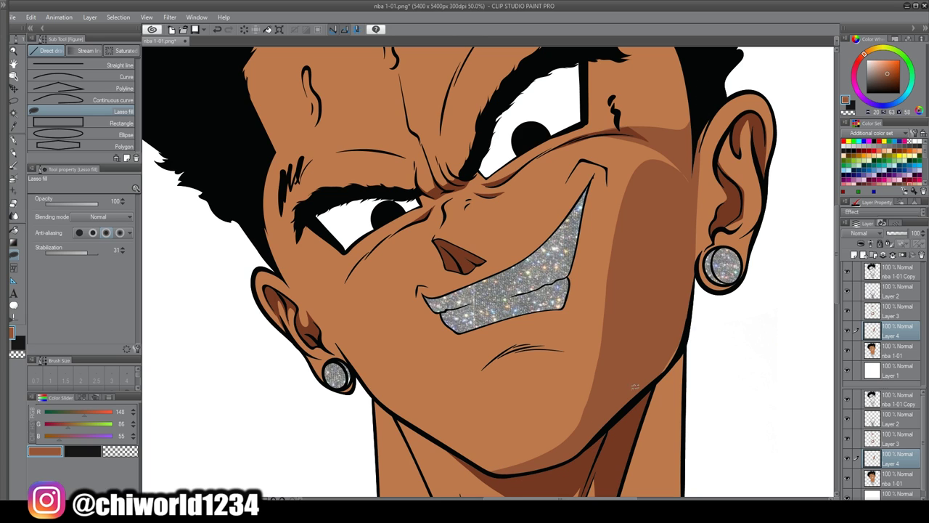
pyautogui.scroll(-4, 738, 400)
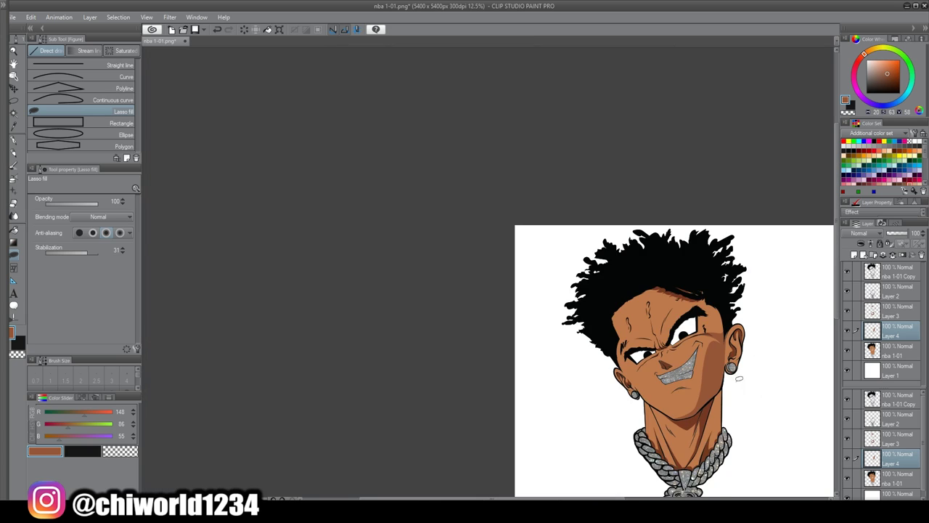
# Fill medium brown shadows on the larger ear's rim, inner folds and the lobe around the earring with Lasso fill.
pyautogui.scroll(5, 741, 374)
pyautogui.moveTo(742, 373); pyautogui.dragTo(739, 468)
pyautogui.moveTo(623, 265); pyautogui.dragTo(657, 335)
pyautogui.moveTo(679, 396); pyautogui.dragTo(707, 353)
pyautogui.moveTo(695, 283)
pyautogui.mouseDown()
pyautogui.moveTo(732, 218)
pyautogui.moveTo(688, 218)
pyautogui.moveTo(699, 304)
pyautogui.mouseUp()
pyautogui.moveTo(718, 398)
pyautogui.mouseDown()
pyautogui.moveTo(728, 440)
pyautogui.moveTo(748, 360)
pyautogui.mouseUp()
pyautogui.moveTo(714, 276)
pyautogui.mouseDown()
pyautogui.moveTo(715, 244)
pyautogui.moveTo(691, 263)
pyautogui.moveTo(681, 357)
pyautogui.mouseUp()
pyautogui.moveTo(753, 291)
pyautogui.mouseDown()
pyautogui.moveTo(765, 214)
pyautogui.moveTo(756, 280)
pyautogui.mouseUp()
pyautogui.moveTo(766, 206); pyautogui.dragTo(756, 249)
pyautogui.scroll(-2, 749, 377)
pyautogui.scroll(2, 735, 326)
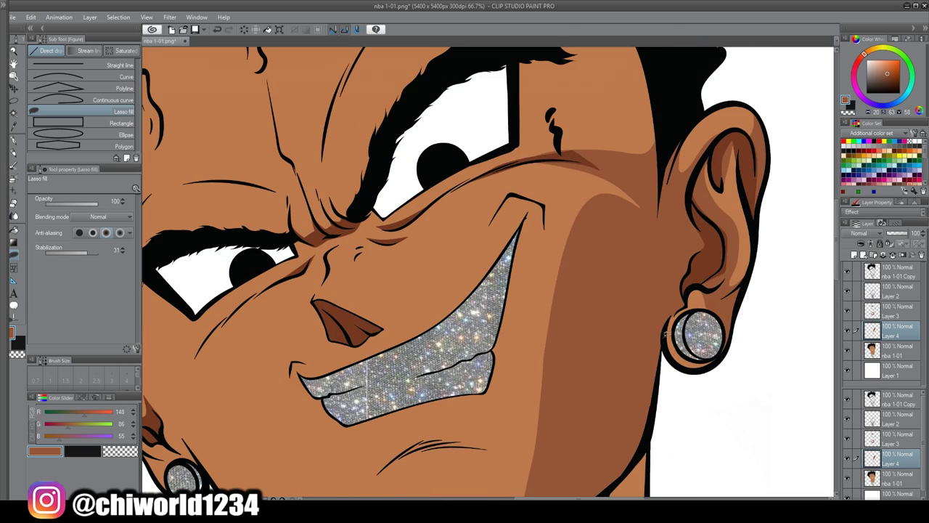
pyautogui.moveTo(696, 307); pyautogui.dragTo(665, 327)
pyautogui.scroll(-3, 684, 414)
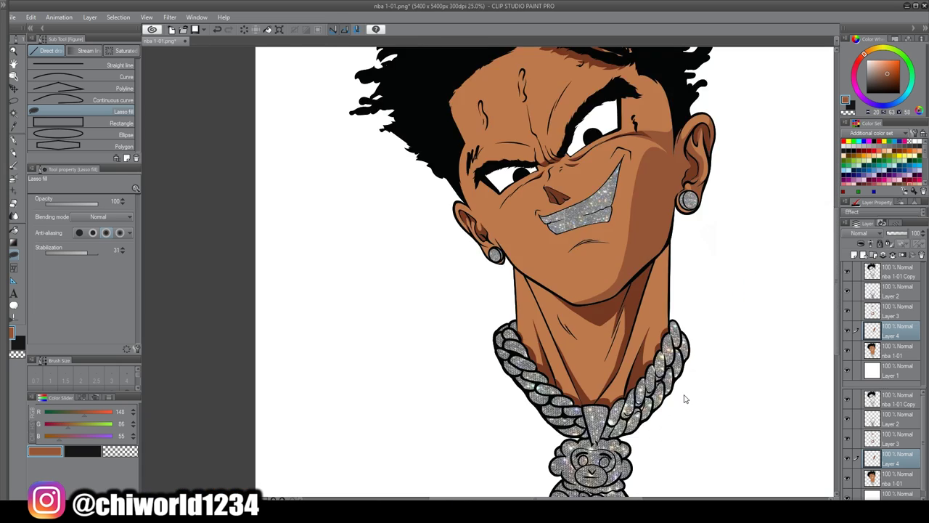
# Fill a medium brown shadow over the forehead and temple around the larger eye.
pyautogui.scroll(2, 684, 399)
pyautogui.moveTo(559, 329)
pyautogui.mouseDown()
pyautogui.moveTo(719, 263)
pyautogui.moveTo(636, 118)
pyautogui.moveTo(471, 116)
pyautogui.moveTo(496, 323)
pyautogui.moveTo(488, 353)
pyautogui.mouseUp()
pyautogui.scroll(-1, 630, 361)
# Sample white from the smaller eye and fill the white of the larger eye on Layer 2.
pyautogui.click(887, 292)
pyautogui.scroll(1, 771, 310)
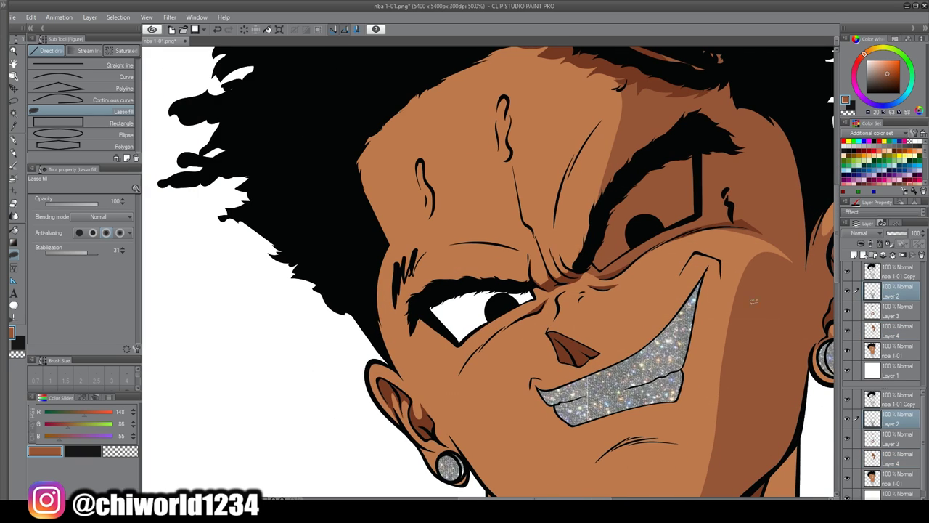
pyautogui.keyDown('alt'); pyautogui.click(456, 313); pyautogui.keyUp('alt')
pyautogui.press('g')
pyautogui.click(662, 239)
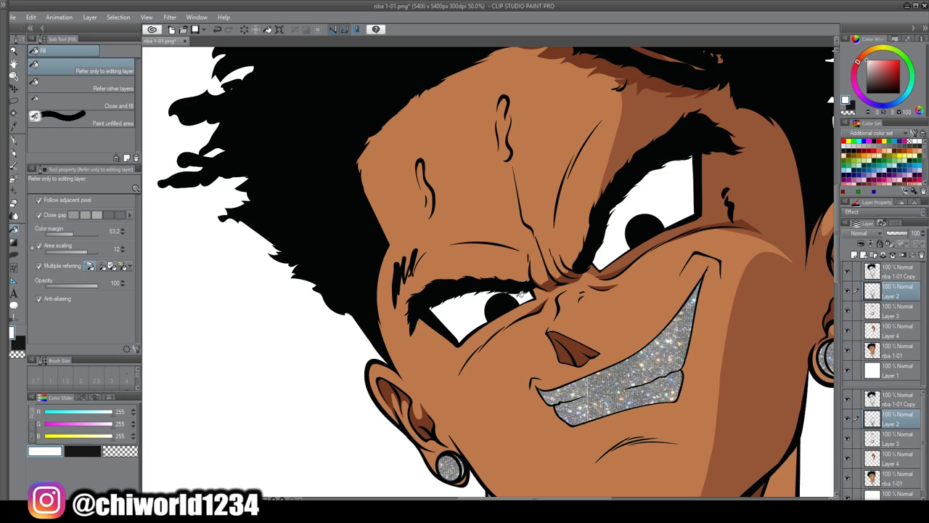
# Resample the medium brown and use Lasso fill on Layer 4 to shade the forehead creases and the area between the eyebrows.
pyautogui.click(885, 332)
pyautogui.keyDown('alt'); pyautogui.click(752, 211); pyautogui.keyUp('alt')
pyautogui.scroll(2, 630, 227)
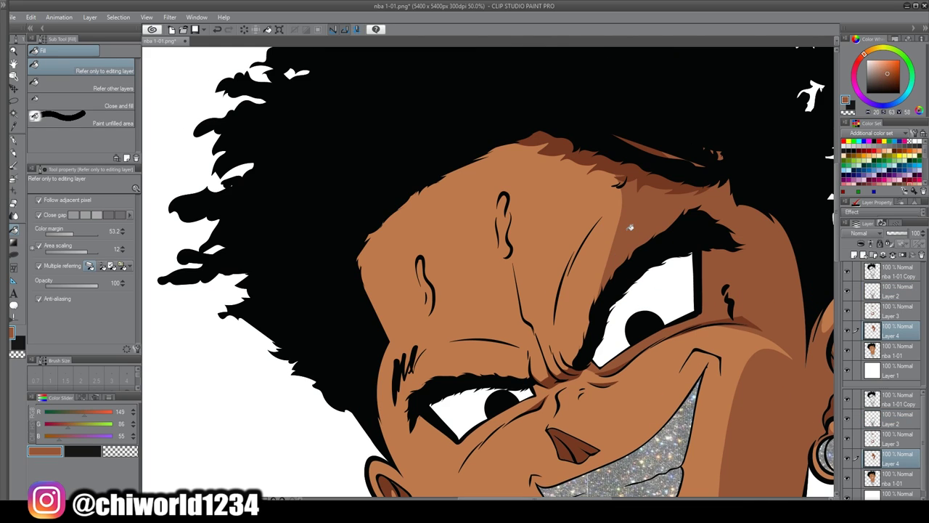
pyautogui.click(14, 257)
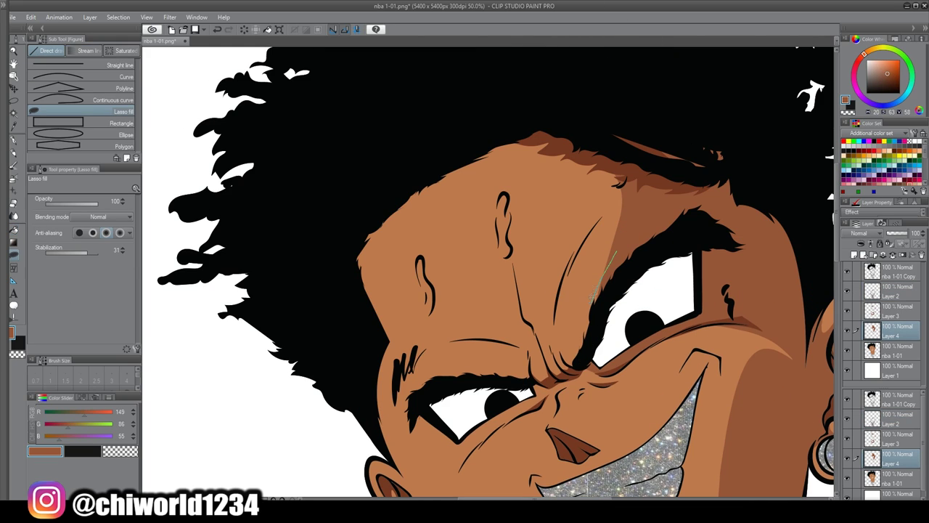
pyautogui.moveTo(590, 356); pyautogui.dragTo(582, 359)
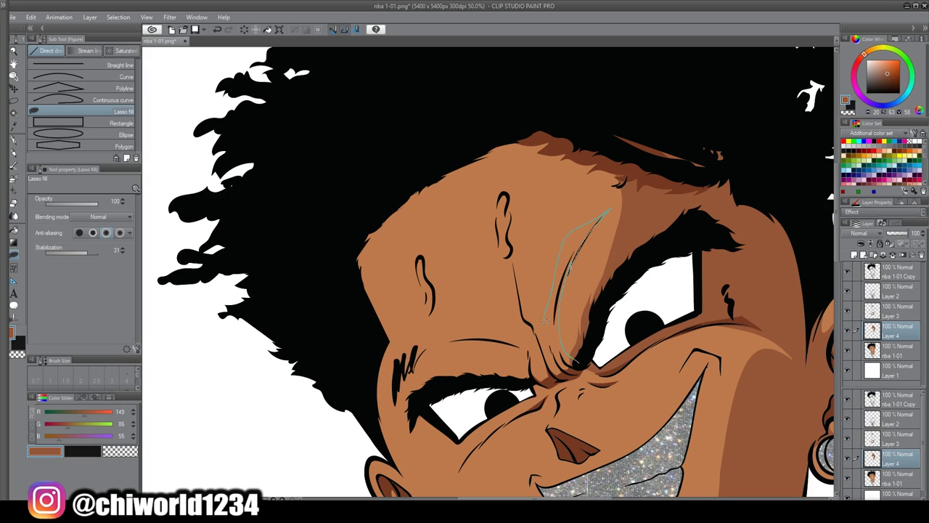
pyautogui.moveTo(574, 360)
pyautogui.mouseDown()
pyautogui.moveTo(530, 377)
pyautogui.moveTo(540, 352)
pyautogui.moveTo(479, 382)
pyautogui.moveTo(508, 342)
pyautogui.mouseUp()
pyautogui.moveTo(560, 397)
pyautogui.mouseDown()
pyautogui.moveTo(529, 377)
pyautogui.moveTo(524, 391)
pyautogui.mouseUp()
pyautogui.moveTo(596, 379)
pyautogui.mouseDown()
pyautogui.moveTo(637, 357)
pyautogui.moveTo(591, 368)
pyautogui.mouseUp()
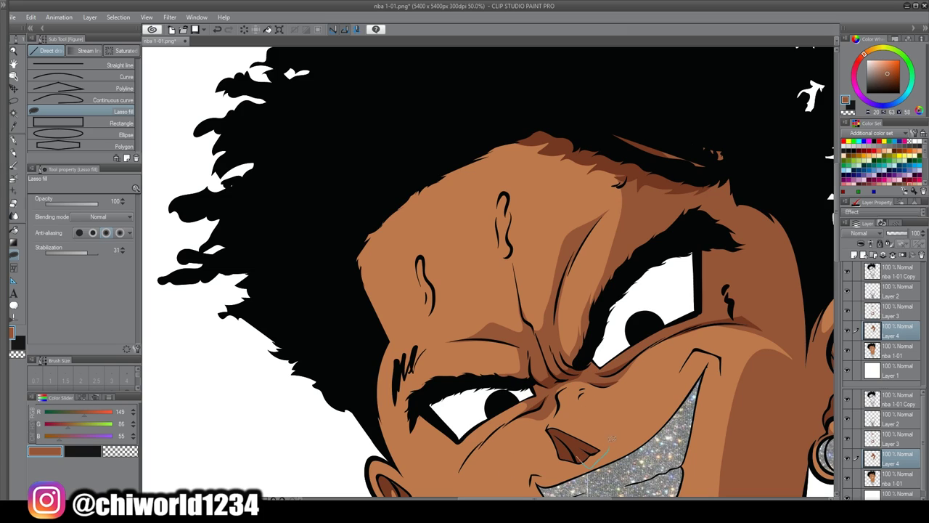
# Fill medium brown shadows on the side of the nose and at the cheek crease above the raised corner of the smile.
pyautogui.moveTo(583, 393); pyautogui.dragTo(571, 437)
pyautogui.scroll(-2, 676, 189)
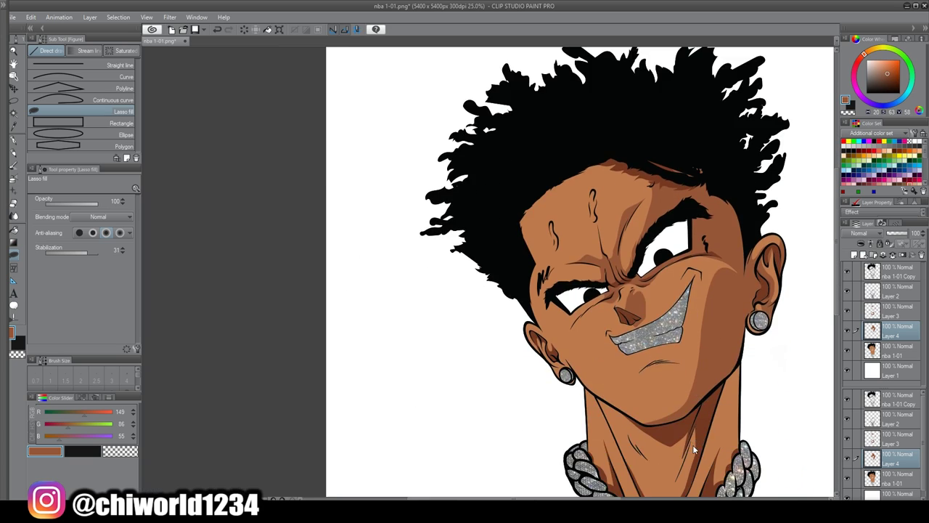
pyautogui.scroll(2, 733, 301)
pyautogui.moveTo(661, 260); pyautogui.dragTo(650, 241)
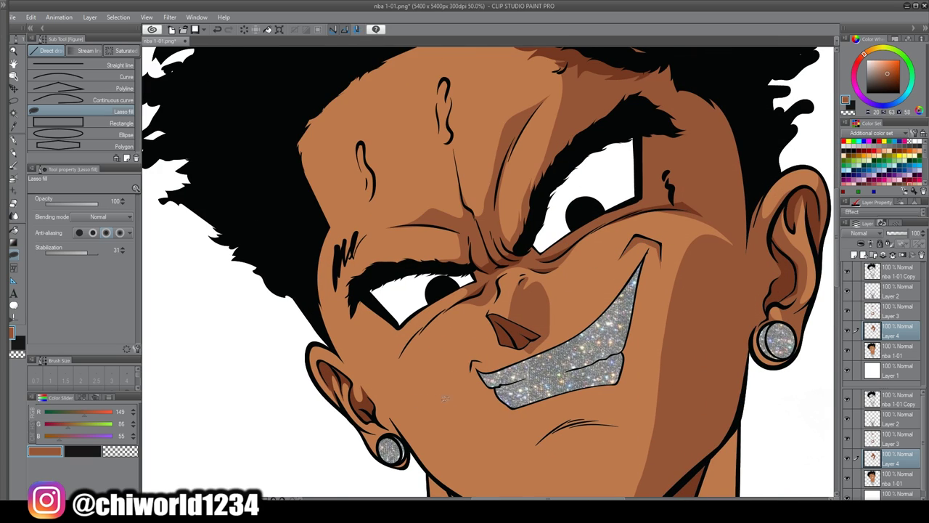
# Fill a medium brown shadow beneath the chin crease below the mouth.
pyautogui.scroll(-3, 444, 398)
pyautogui.scroll(3, 639, 240)
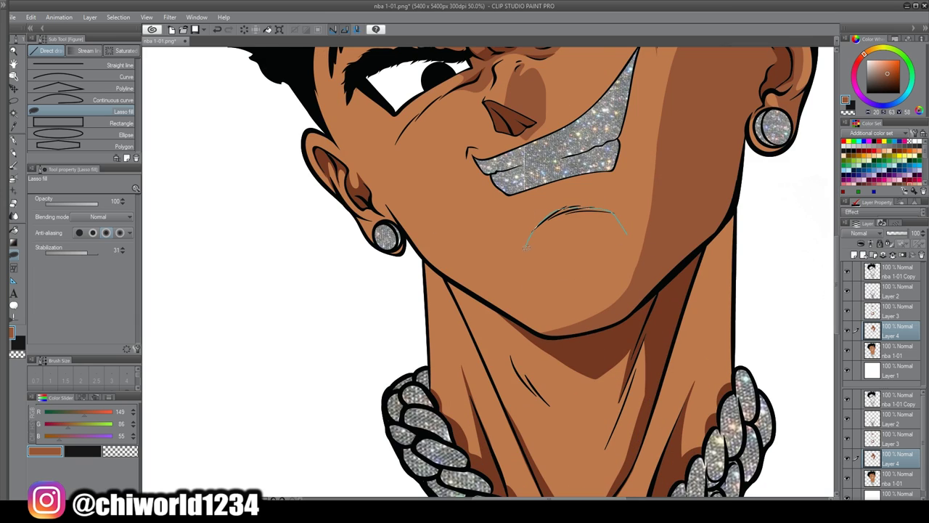
pyautogui.moveTo(624, 233); pyautogui.dragTo(611, 235)
pyautogui.scroll(-1, 586, 347)
pyautogui.scroll(1, 584, 346)
# Fill medium brown shadows along the temple above the smaller eye and beside the two forehead veins.
pyautogui.moveTo(574, 175); pyautogui.dragTo(519, 412)
pyautogui.moveTo(437, 382)
pyautogui.mouseDown()
pyautogui.moveTo(433, 345)
pyautogui.moveTo(440, 376)
pyautogui.mouseUp()
pyautogui.moveTo(467, 325)
pyautogui.mouseDown()
pyautogui.moveTo(453, 279)
pyautogui.moveTo(461, 334)
pyautogui.mouseUp()
pyautogui.moveTo(547, 222); pyautogui.dragTo(528, 270)
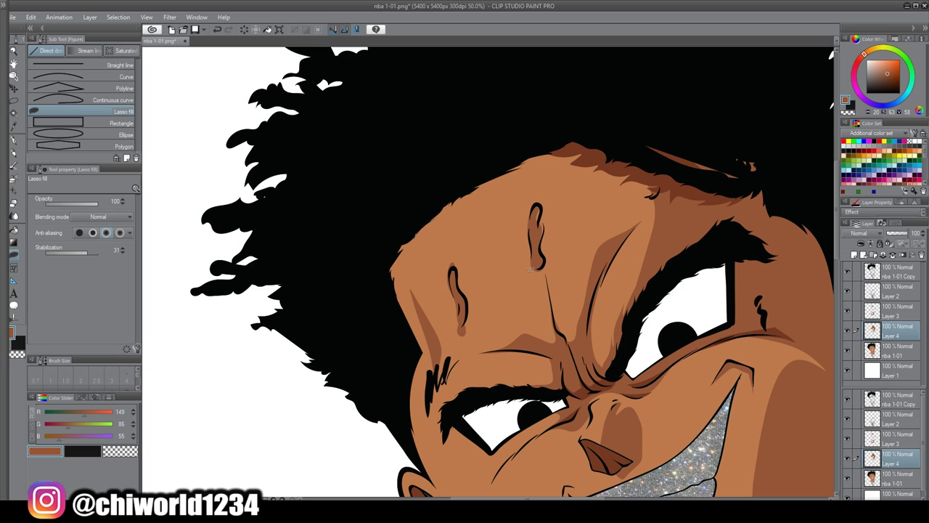
pyautogui.moveTo(543, 205); pyautogui.dragTo(537, 238)
# Fill medium brown shadows on the neck below the jaw, between the tendons and along the sides above the chain.
pyautogui.scroll(-2, 697, 436)
pyautogui.moveTo(726, 457); pyautogui.dragTo(646, 210)
pyautogui.moveTo(701, 426); pyautogui.dragTo(701, 334)
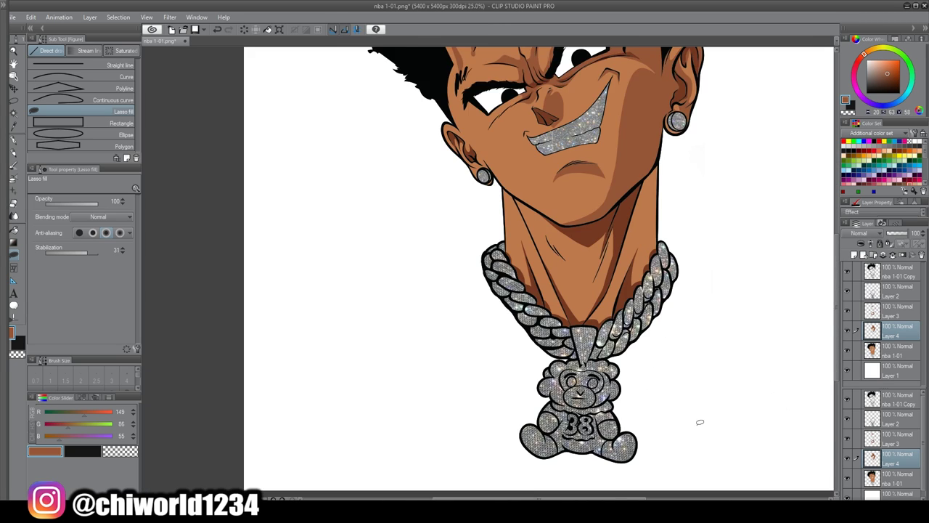
pyautogui.scroll(2, 700, 423)
pyautogui.scroll(3, 700, 422)
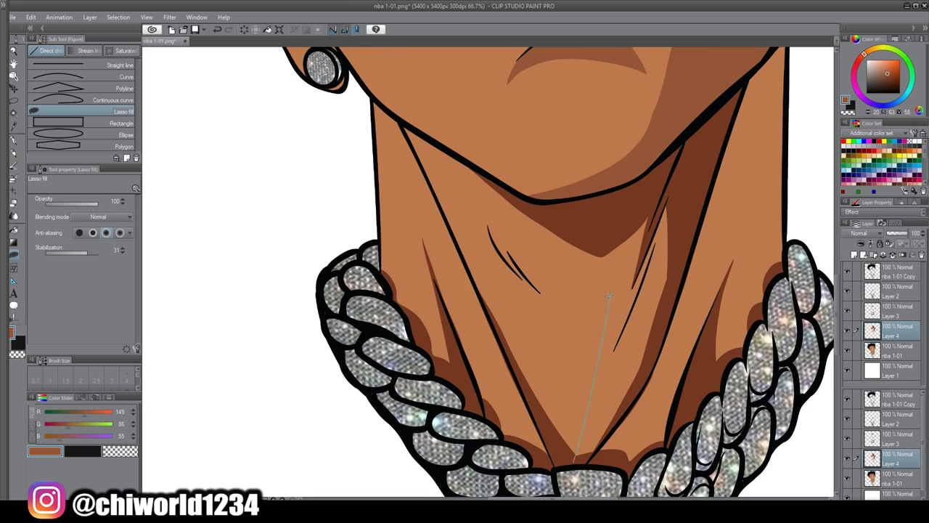
pyautogui.moveTo(434, 191)
pyautogui.mouseDown()
pyautogui.moveTo(445, 147)
pyautogui.moveTo(683, 259)
pyautogui.moveTo(582, 462)
pyautogui.mouseUp()
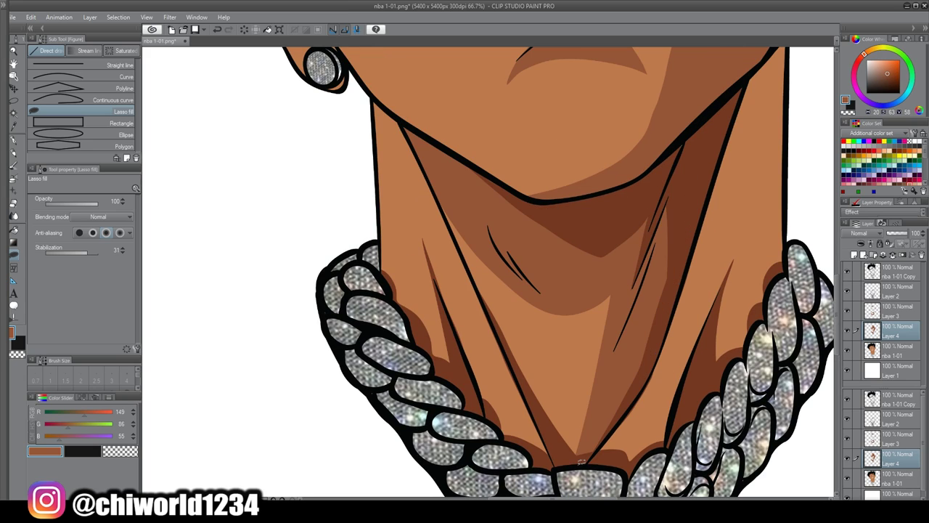
pyautogui.moveTo(716, 199)
pyautogui.mouseDown()
pyautogui.moveTo(763, 49)
pyautogui.moveTo(626, 465)
pyautogui.mouseUp()
pyautogui.moveTo(736, 331); pyautogui.dragTo(600, 463)
pyautogui.moveTo(621, 408)
pyautogui.mouseDown()
pyautogui.moveTo(646, 409)
pyautogui.moveTo(652, 247)
pyautogui.moveTo(597, 143)
pyautogui.mouseUp()
pyautogui.scroll(-3, 642, 449)
pyautogui.scroll(3, 551, 318)
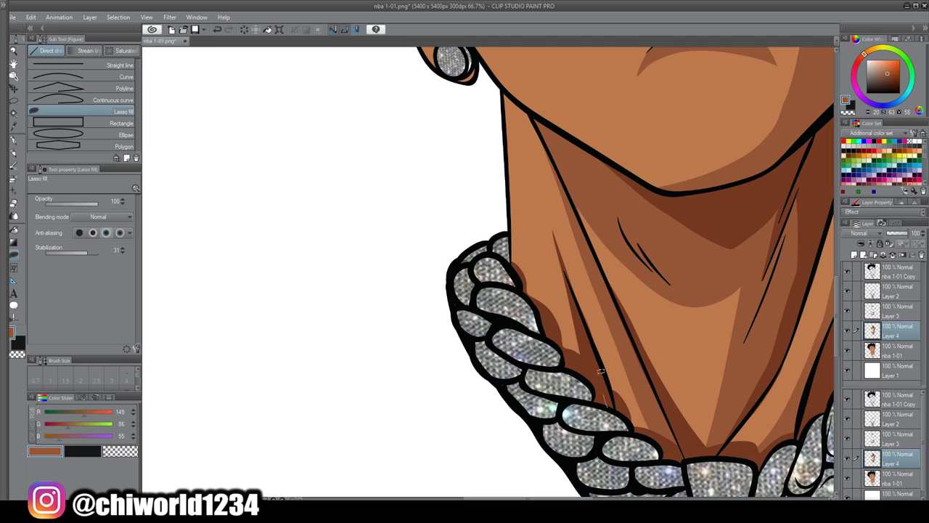
pyautogui.scroll(-4, 603, 385)
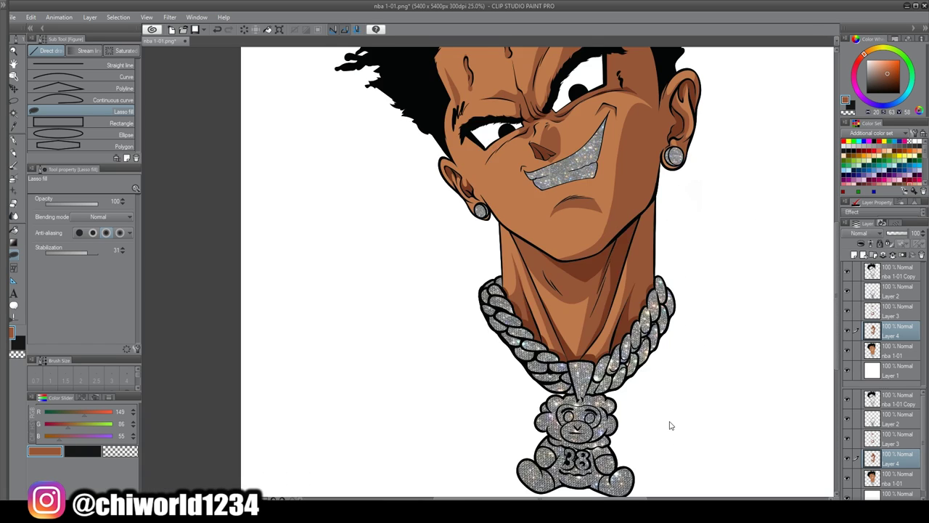
# Sample the eye white on Layer 2 and change the drawing colour to greyish purple, H 296, S 14, V 54.
pyautogui.scroll(4, 745, 385)
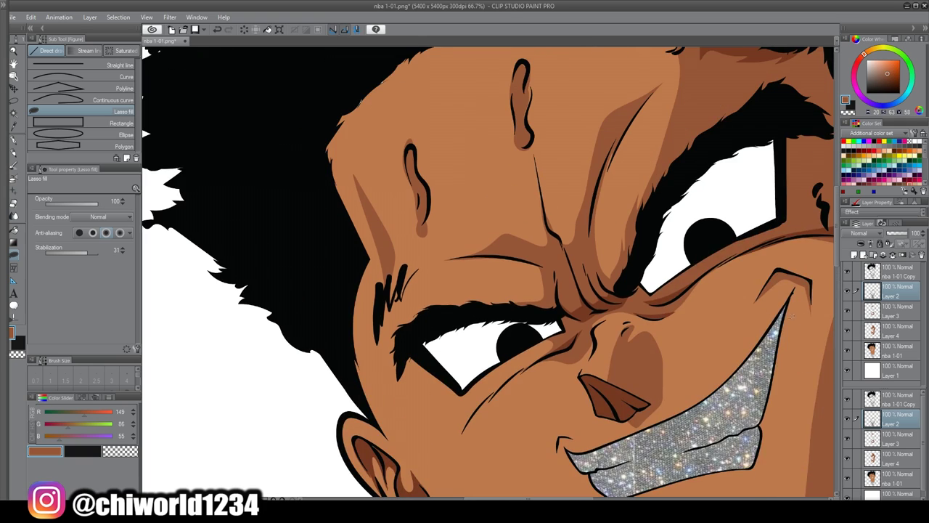
pyautogui.keyDown('alt'); pyautogui.click(676, 227); pyautogui.keyUp('alt')
pyautogui.doubleClick(11, 333)
pyautogui.moveTo(395, 232); pyautogui.dragTo(379, 257)
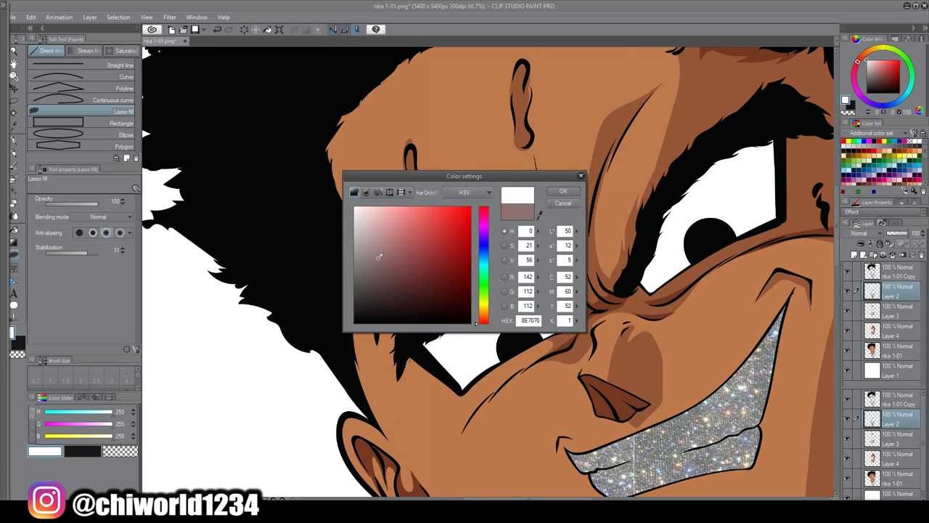
pyautogui.moveTo(485, 240); pyautogui.dragTo(485, 233)
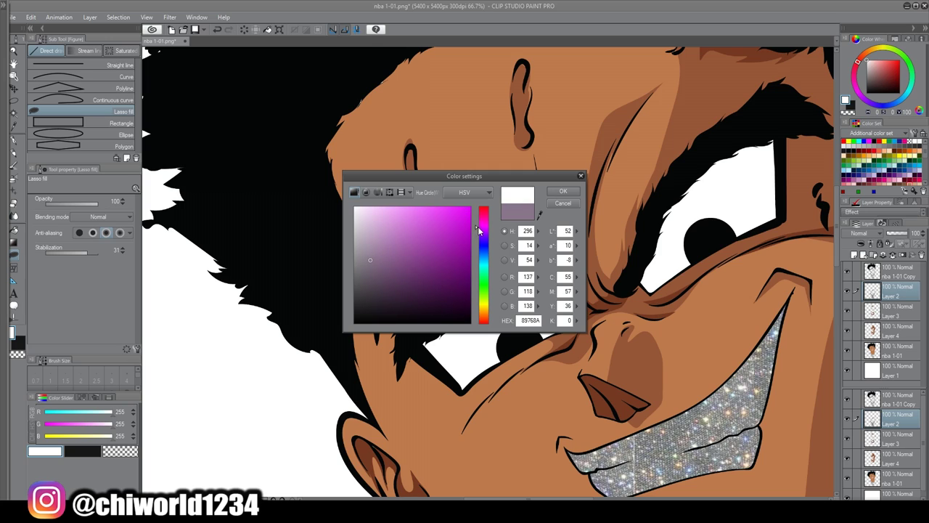
pyautogui.click(563, 191)
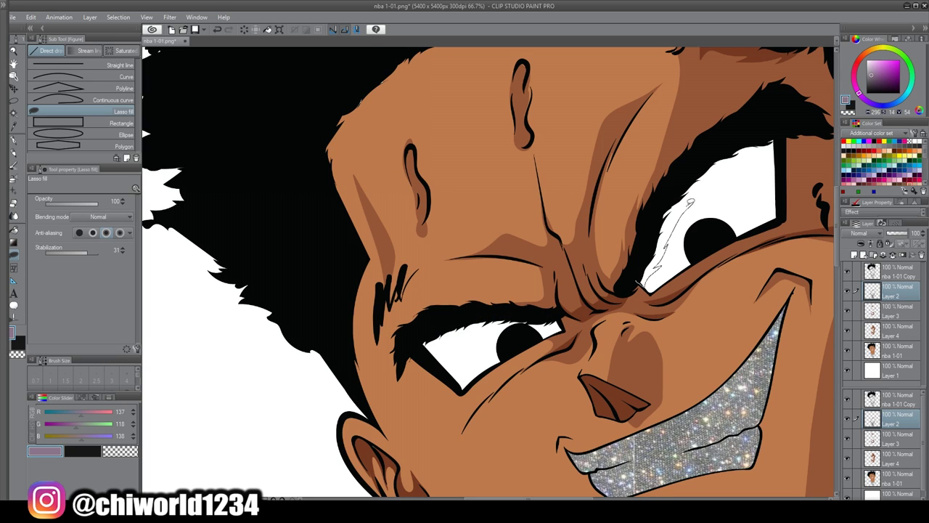
# Fill greyish purple shadows along the upper edges of the whites of both eyes, just under the brows.
pyautogui.moveTo(781, 153)
pyautogui.mouseDown()
pyautogui.moveTo(658, 226)
pyautogui.moveTo(643, 269)
pyautogui.mouseUp()
pyautogui.scroll(-2, 715, 193)
pyautogui.scroll(3, 625, 305)
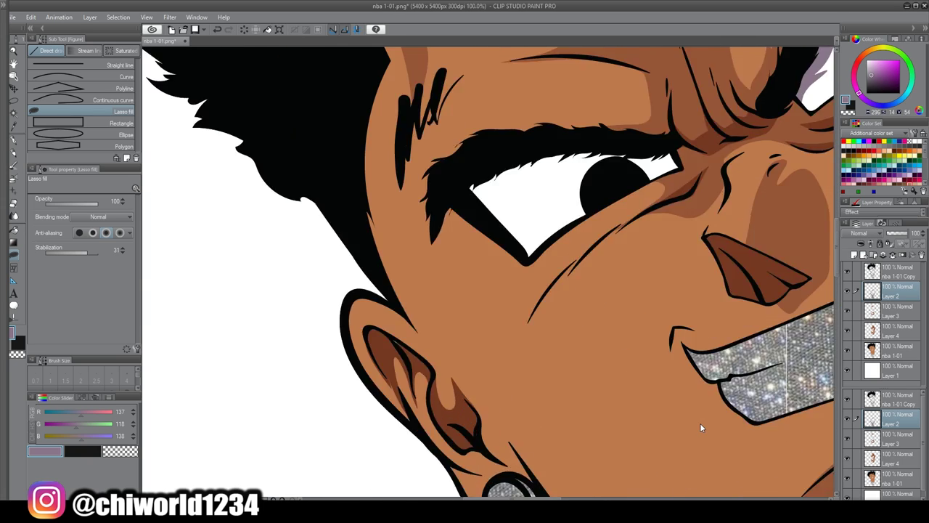
pyautogui.scroll(1, 662, 199)
pyautogui.moveTo(596, 227); pyautogui.dragTo(419, 254)
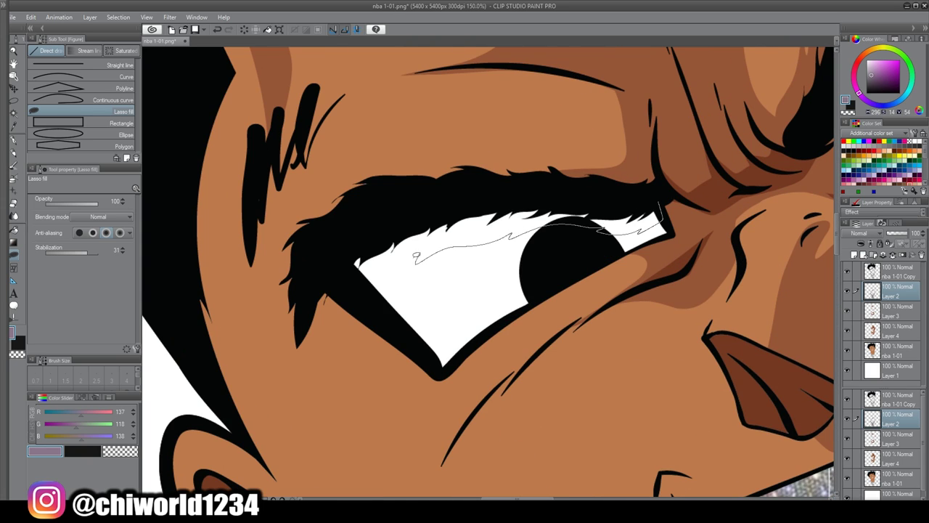
pyautogui.moveTo(390, 310); pyautogui.dragTo(406, 324)
pyautogui.scroll(-7, 609, 213)
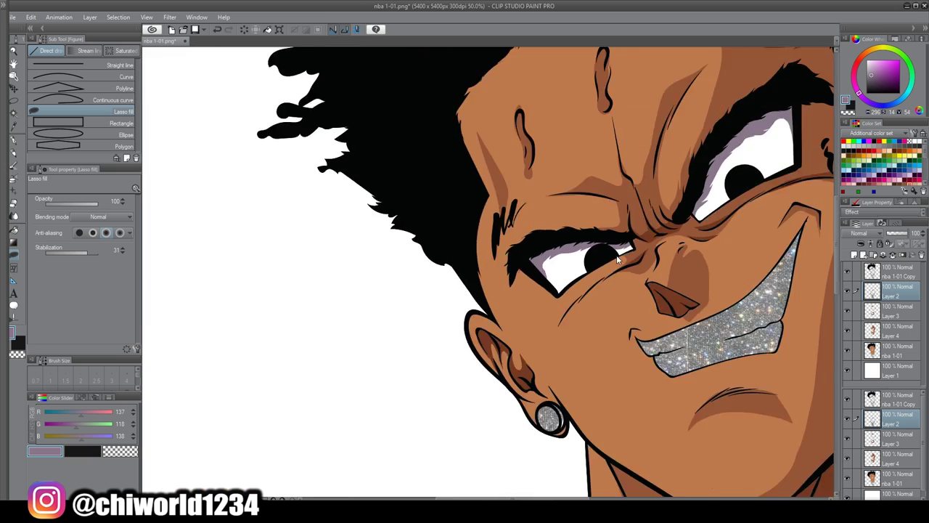
pyautogui.scroll(2, 654, 253)
pyautogui.scroll(-2, 654, 252)
pyautogui.scroll(2, 655, 254)
pyautogui.scroll(2, 660, 254)
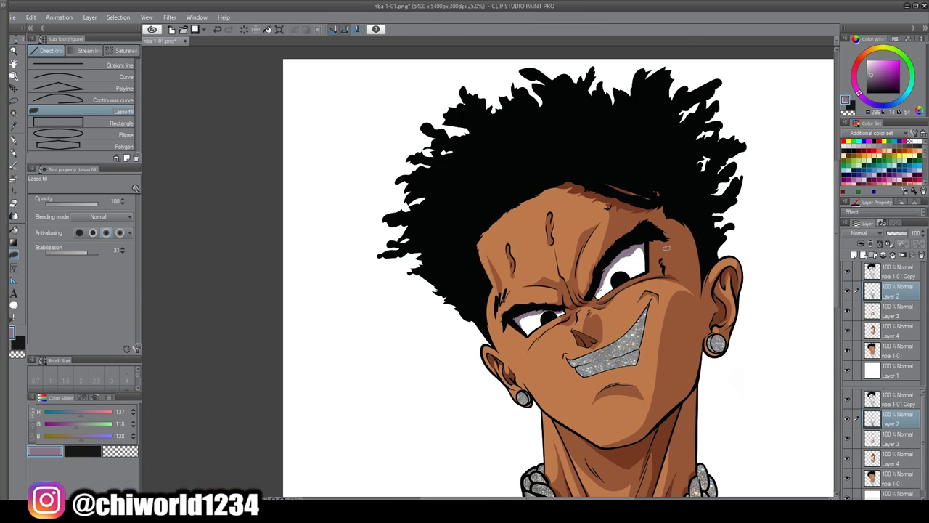
# Add a new layer and move it above the nba 1-01 Copy line art layer.
pyautogui.click(855, 256)
pyautogui.moveTo(893, 292); pyautogui.dragTo(895, 265)
pyautogui.scroll(1, 490, 268)
pyautogui.scroll(-5, 819, 289)
# Fill both eyes of the pendant character with pure red on Layer 2.
pyautogui.click(885, 309)
pyautogui.scroll(-3, 818, 306)
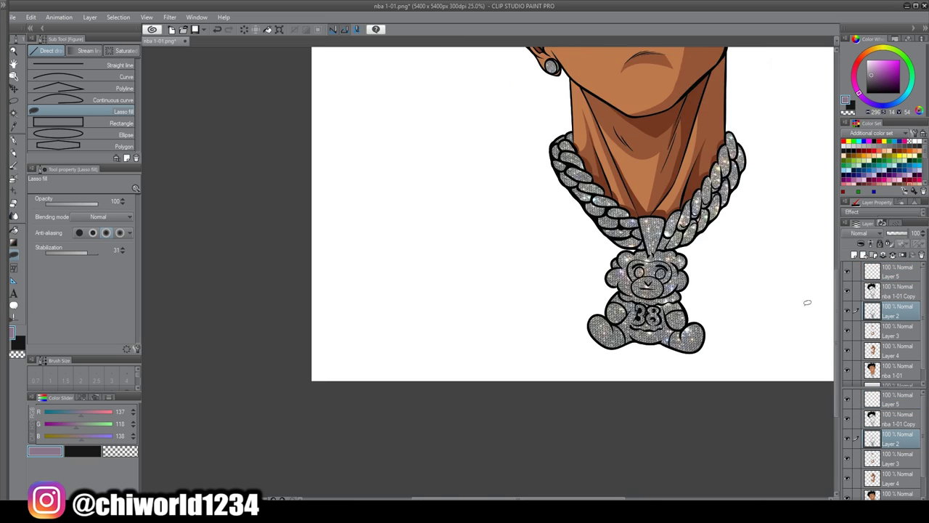
pyautogui.scroll(3, 791, 305)
pyautogui.hscroll(-3, 753, 303)
pyautogui.scroll(1, 751, 302)
pyautogui.hscroll(-2, 740, 292)
pyautogui.scroll(1, 740, 292)
pyautogui.click(845, 142)
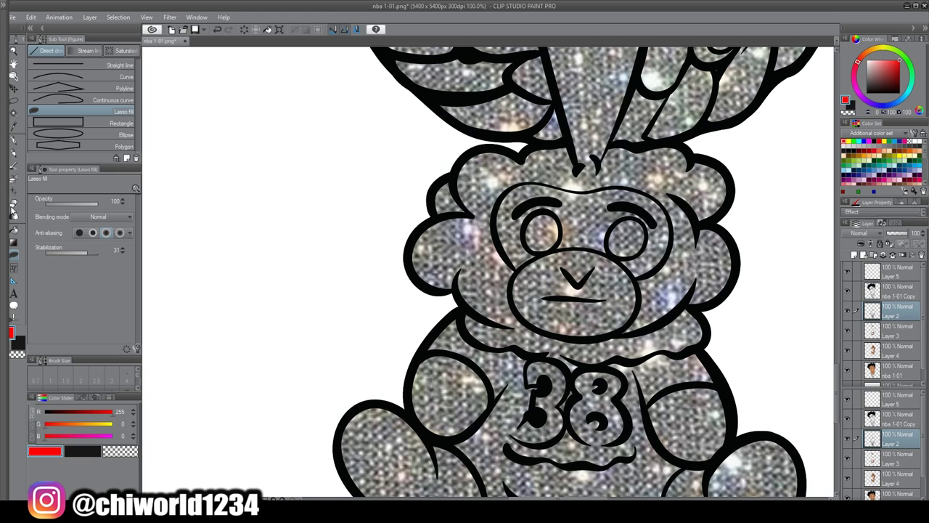
pyautogui.click(13, 228)
pyautogui.click(628, 238)
pyautogui.click(556, 233)
pyautogui.hotkey('ctrl', 'z')
pyautogui.click(544, 234)
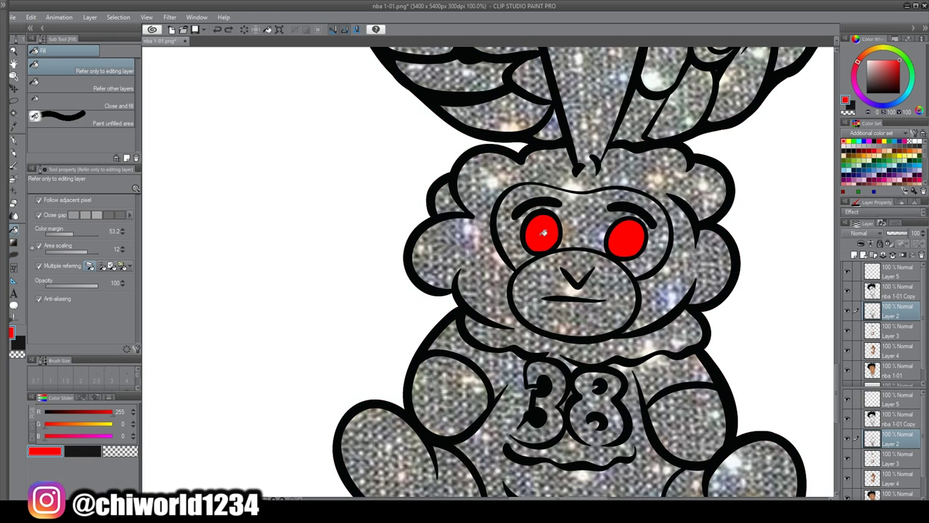
# Select Layer 5, mix a dull greyish brown of RGB 94, 74, 74 and switch to Lasso fill.
pyautogui.scroll(-4, 686, 272)
pyautogui.scroll(3, 708, 267)
pyautogui.hscroll(1, 713, 265)
pyautogui.scroll(3, 784, 254)
pyautogui.click(894, 272)
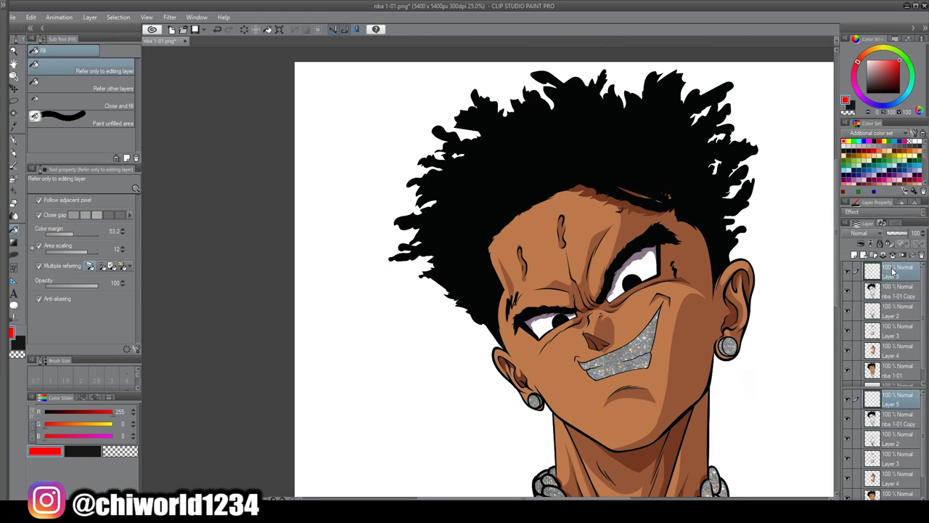
pyautogui.scroll(3, 782, 263)
pyautogui.doubleClick(13, 334)
pyautogui.moveTo(399, 244); pyautogui.dragTo(385, 247)
pyautogui.moveTo(483, 240); pyautogui.dragTo(483, 233)
pyautogui.moveTo(387, 272)
pyautogui.mouseDown()
pyautogui.moveTo(386, 282)
pyautogui.moveTo(371, 273)
pyautogui.moveTo(385, 274)
pyautogui.mouseUp()
pyautogui.click(484, 227)
pyautogui.click(480, 318)
pyautogui.moveTo(480, 320); pyautogui.dragTo(476, 331)
pyautogui.click(379, 280)
pyautogui.click(563, 191)
pyautogui.click(13, 255)
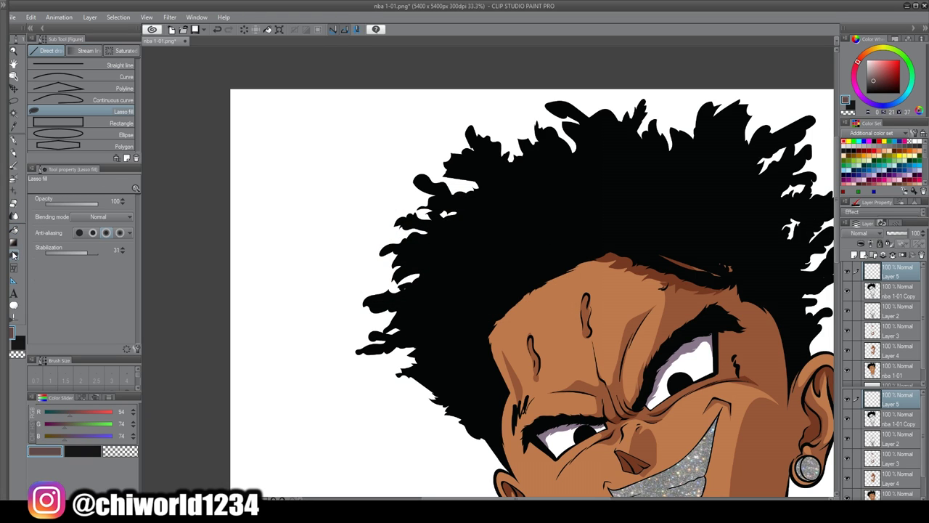
# Lower the Lasso fill stabilization to 3 and fill a jagged greyish brown highlight in the hair above the forehead hairline.
pyautogui.moveTo(458, 279); pyautogui.dragTo(215, 284)
pyautogui.scroll(2, 216, 283)
pyautogui.moveTo(345, 280); pyautogui.dragTo(223, 280)
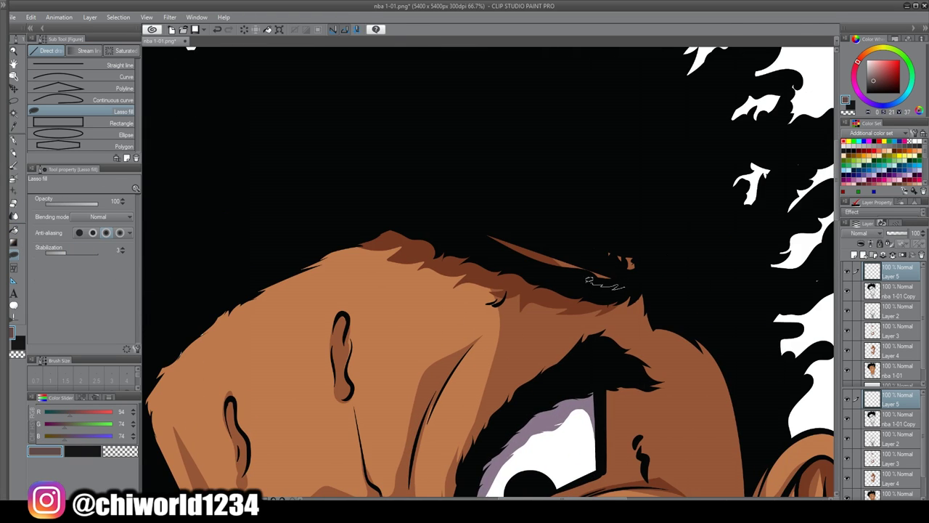
pyautogui.moveTo(515, 253); pyautogui.dragTo(427, 217)
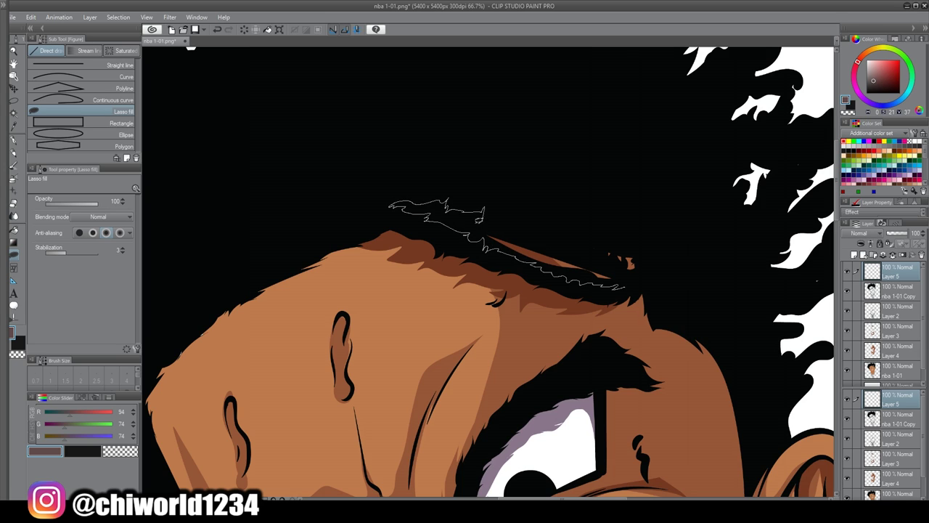
pyautogui.moveTo(642, 288); pyautogui.dragTo(632, 290)
# Fill greyish brown highlights on the upper hair locks above the larger eye and a jagged patch near the crown.
pyautogui.scroll(-5, 667, 332)
pyautogui.scroll(4, 674, 324)
pyautogui.moveTo(676, 324); pyautogui.dragTo(673, 373)
pyautogui.moveTo(778, 274)
pyautogui.mouseDown()
pyautogui.moveTo(747, 292)
pyautogui.moveTo(699, 243)
pyautogui.moveTo(663, 239)
pyautogui.moveTo(686, 256)
pyautogui.moveTo(792, 229)
pyautogui.mouseUp()
pyautogui.moveTo(665, 203)
pyautogui.mouseDown()
pyautogui.moveTo(731, 165)
pyautogui.moveTo(716, 175)
pyautogui.mouseUp()
pyautogui.moveTo(669, 150)
pyautogui.mouseDown()
pyautogui.moveTo(667, 139)
pyautogui.moveTo(647, 170)
pyautogui.mouseUp()
pyautogui.moveTo(715, 130)
pyautogui.mouseDown()
pyautogui.moveTo(734, 110)
pyautogui.moveTo(718, 123)
pyautogui.mouseUp()
pyautogui.moveTo(589, 162)
pyautogui.mouseDown()
pyautogui.moveTo(601, 154)
pyautogui.moveTo(573, 154)
pyautogui.moveTo(583, 168)
pyautogui.mouseUp()
pyautogui.moveTo(543, 228)
pyautogui.mouseDown()
pyautogui.moveTo(502, 191)
pyautogui.moveTo(542, 228)
pyautogui.mouseUp()
pyautogui.scroll(-8, 664, 308)
pyautogui.scroll(7, 666, 312)
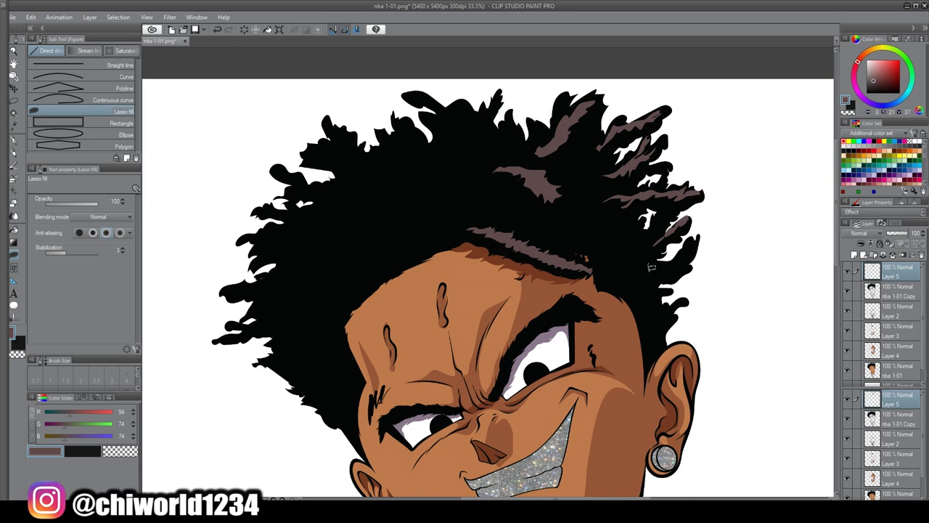
# Fill greyish brown highlights on the hair locks above the larger ear and on the strands beside them.
pyautogui.moveTo(688, 244); pyautogui.dragTo(649, 267)
pyautogui.moveTo(648, 292); pyautogui.dragTo(649, 292)
pyautogui.moveTo(656, 328)
pyautogui.mouseDown()
pyautogui.moveTo(662, 321)
pyautogui.moveTo(655, 326)
pyautogui.mouseUp()
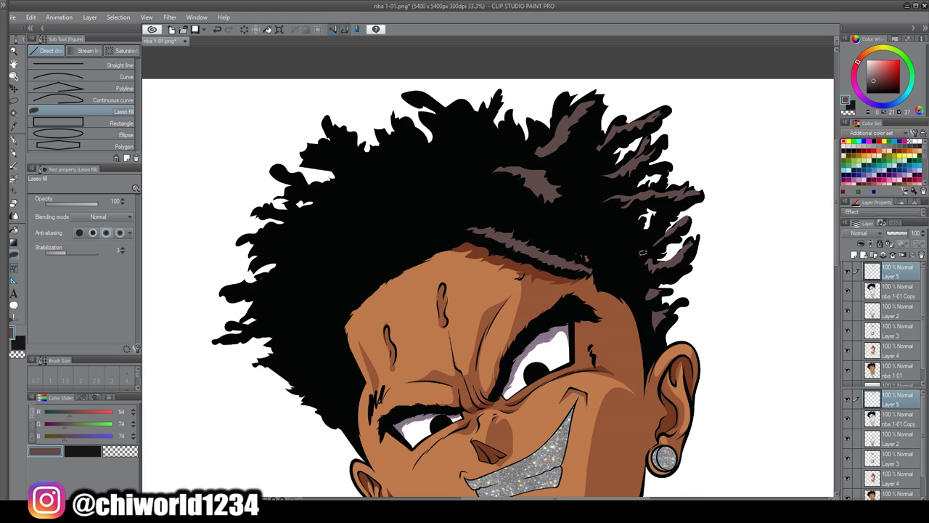
pyautogui.moveTo(585, 238)
pyautogui.mouseDown()
pyautogui.moveTo(597, 162)
pyautogui.moveTo(584, 236)
pyautogui.mouseUp()
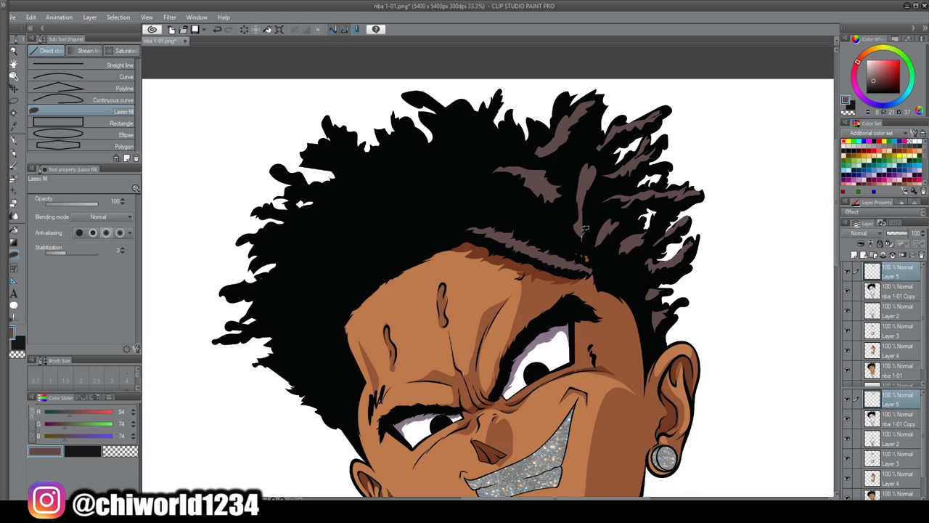
pyautogui.scroll(-4, 559, 295)
pyautogui.scroll(4, 561, 269)
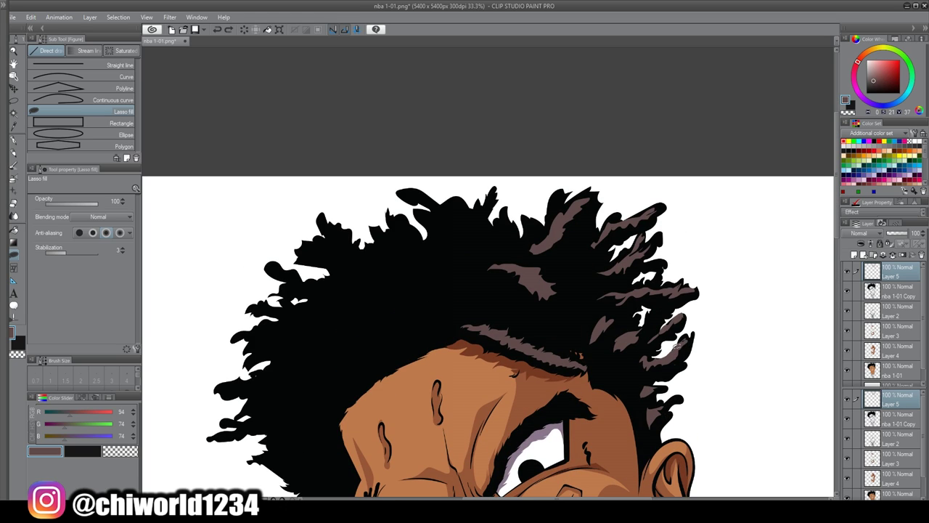
# Fill greyish brown highlights on the locks along the top of the hair, from the larger-eye side across the crown.
pyautogui.moveTo(594, 214); pyautogui.dragTo(593, 217)
pyautogui.scroll(-4, 649, 380)
pyautogui.scroll(5, 650, 380)
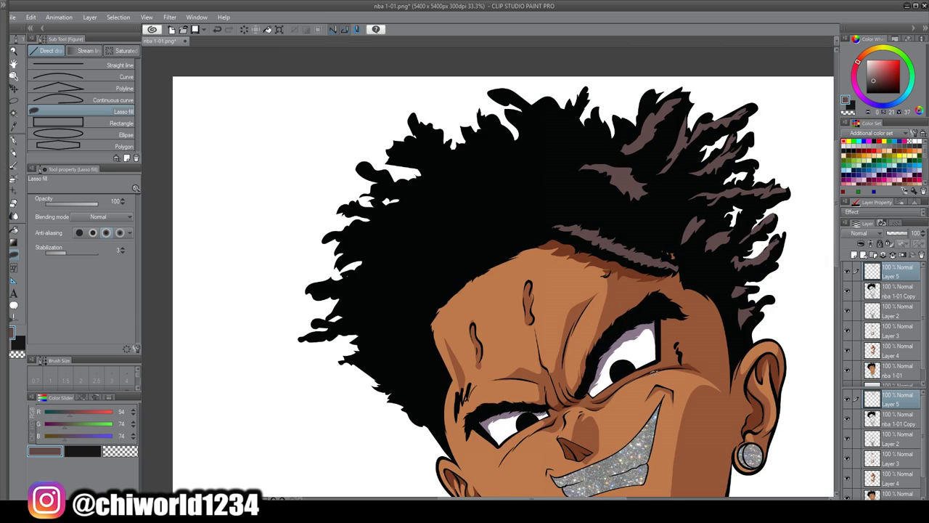
pyautogui.moveTo(553, 186); pyautogui.dragTo(536, 193)
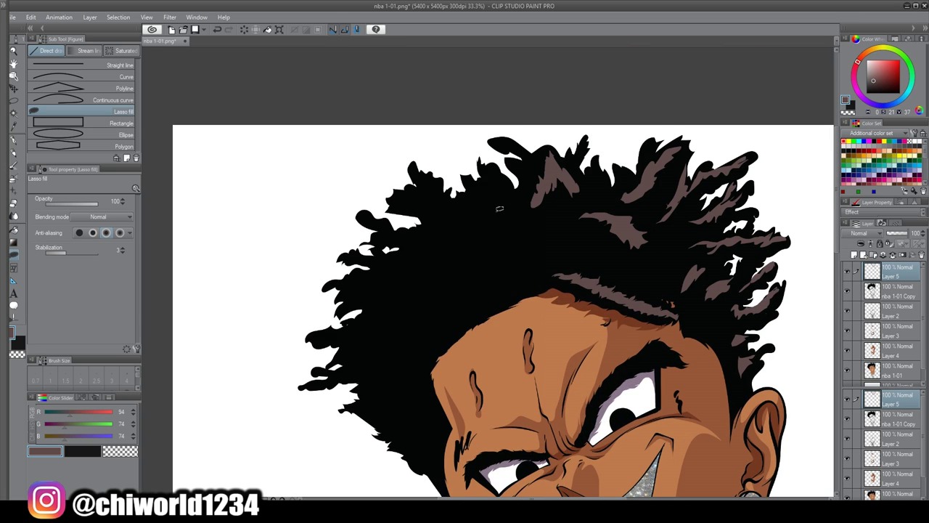
pyautogui.scroll(-4, 546, 177)
pyautogui.scroll(4, 576, 293)
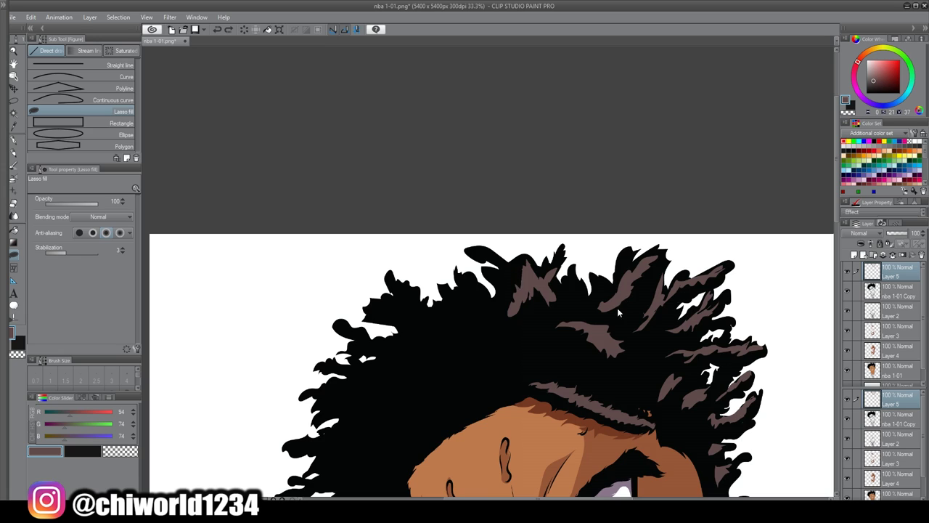
pyautogui.moveTo(575, 293); pyautogui.dragTo(575, 295)
pyautogui.moveTo(522, 273); pyautogui.dragTo(498, 297)
# Fill greyish brown highlights on the outer hair locks on the smaller eye's side, from the side tips up to the crown.
pyautogui.scroll(-3, 500, 390)
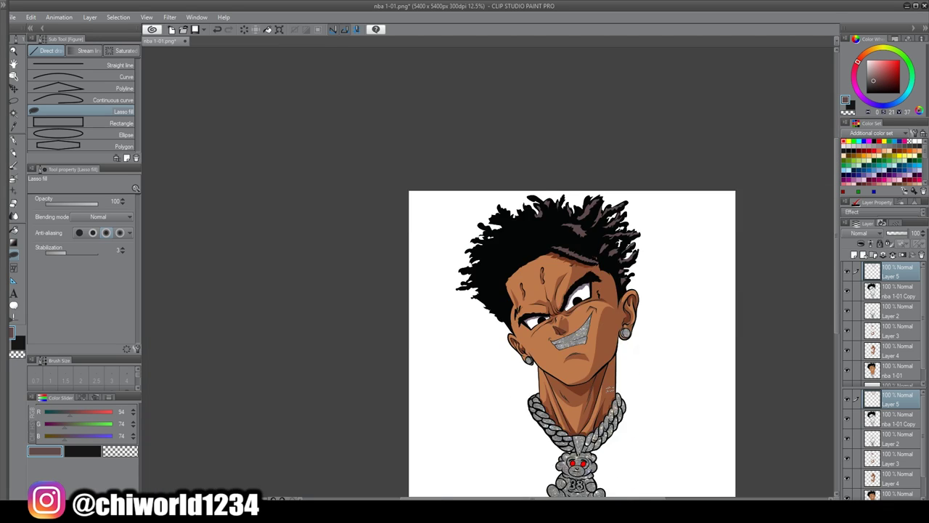
pyautogui.scroll(2, 610, 390)
pyautogui.moveTo(361, 273); pyautogui.dragTo(323, 292)
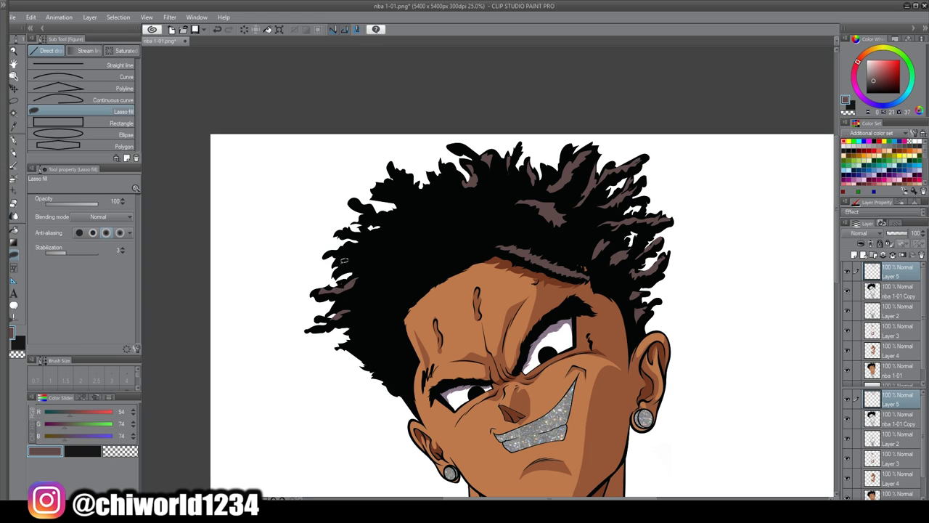
pyautogui.moveTo(347, 247); pyautogui.dragTo(344, 256)
pyautogui.moveTo(369, 236)
pyautogui.mouseDown()
pyautogui.moveTo(390, 211)
pyautogui.moveTo(416, 191)
pyautogui.mouseUp()
pyautogui.moveTo(446, 184)
pyautogui.mouseDown()
pyautogui.moveTo(457, 191)
pyautogui.moveTo(445, 186)
pyautogui.mouseUp()
pyautogui.scroll(-2, 556, 359)
pyautogui.scroll(3, 591, 365)
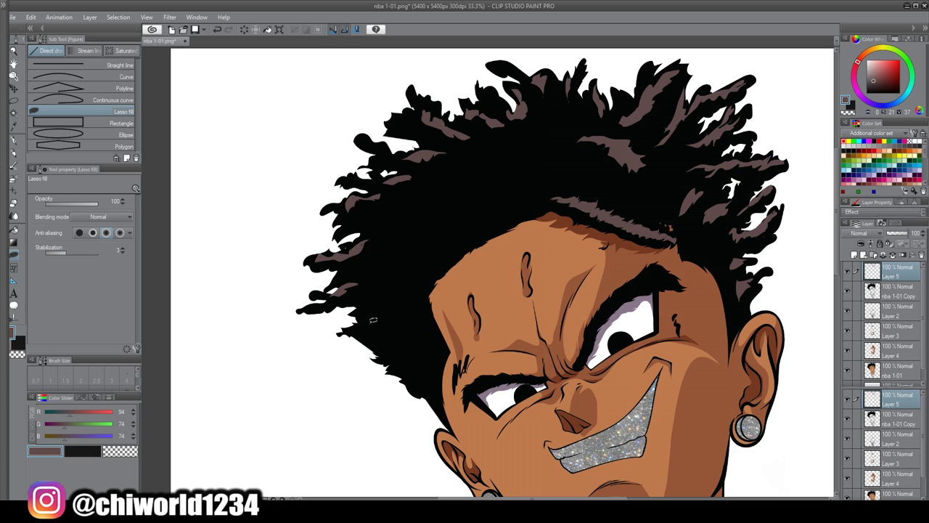
# Fill greyish brown highlights on the lowest locks above the smaller ear and in the larger eyebrow.
pyautogui.moveTo(369, 321); pyautogui.dragTo(368, 322)
pyautogui.scroll(-3, 675, 356)
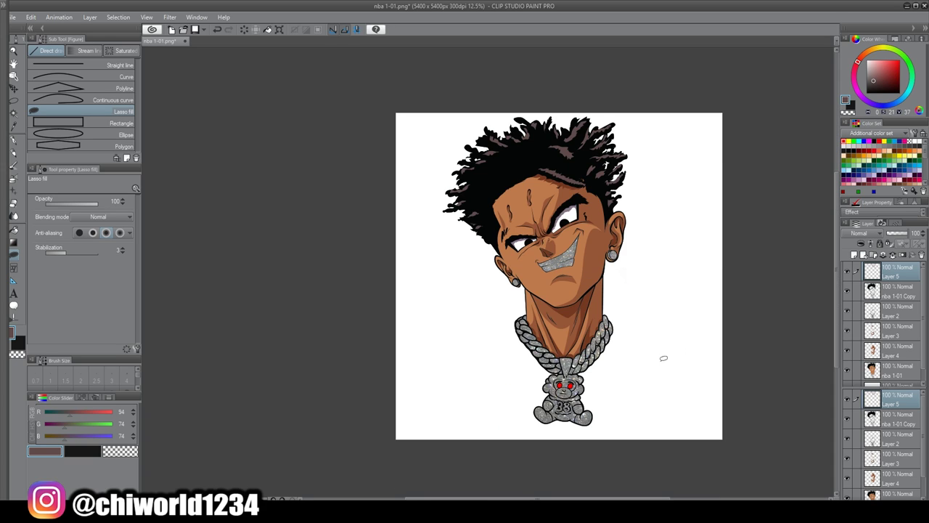
pyautogui.scroll(5, 537, 270)
pyautogui.moveTo(518, 273)
pyautogui.mouseDown()
pyautogui.moveTo(538, 275)
pyautogui.moveTo(518, 272)
pyautogui.mouseUp()
pyautogui.moveTo(509, 275)
pyautogui.mouseDown()
pyautogui.moveTo(492, 281)
pyautogui.moveTo(506, 275)
pyautogui.mouseUp()
pyautogui.moveTo(453, 307); pyautogui.dragTo(481, 299)
pyautogui.scroll(-5, 480, 299)
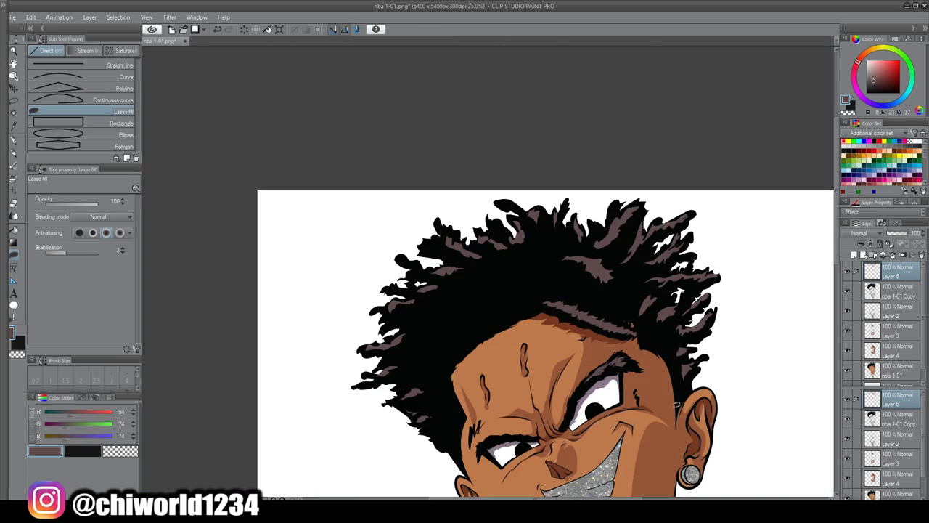
pyautogui.scroll(-2, 674, 397)
pyautogui.scroll(3, 675, 397)
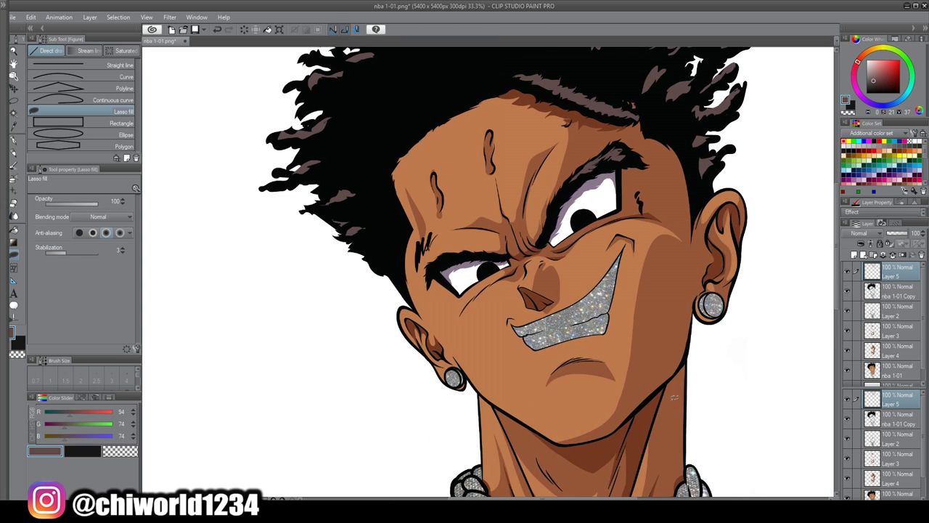
# Fill thin greyish brown hair strands along the eyebrow above the larger eye.
pyautogui.scroll(4, 565, 242)
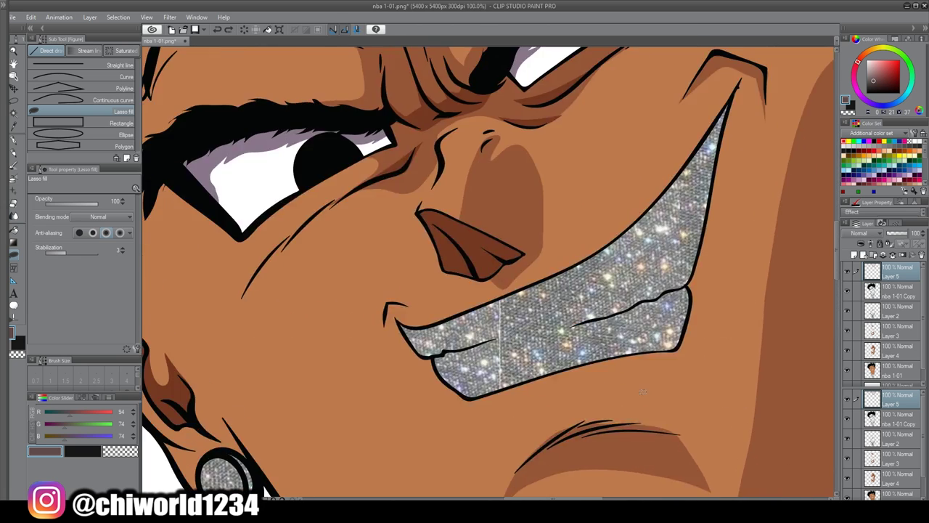
pyautogui.moveTo(572, 229)
pyautogui.mouseDown()
pyautogui.moveTo(614, 209)
pyautogui.moveTo(634, 183)
pyautogui.moveTo(594, 208)
pyautogui.mouseUp()
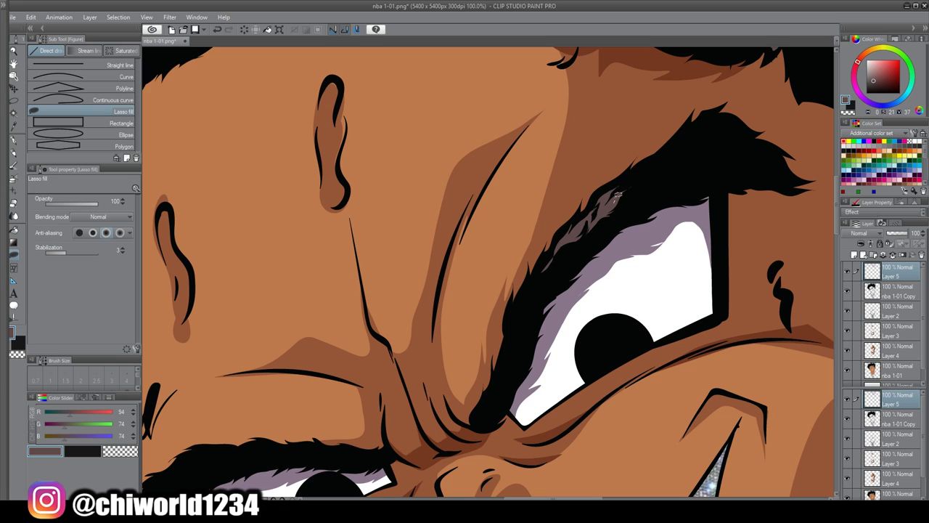
pyautogui.moveTo(637, 186)
pyautogui.mouseDown()
pyautogui.moveTo(647, 174)
pyautogui.moveTo(633, 192)
pyautogui.mouseUp()
pyautogui.moveTo(650, 178); pyautogui.dragTo(650, 179)
pyautogui.moveTo(639, 192)
pyautogui.mouseDown()
pyautogui.moveTo(660, 183)
pyautogui.moveTo(642, 190)
pyautogui.mouseUp()
pyautogui.moveTo(661, 173); pyautogui.dragTo(659, 170)
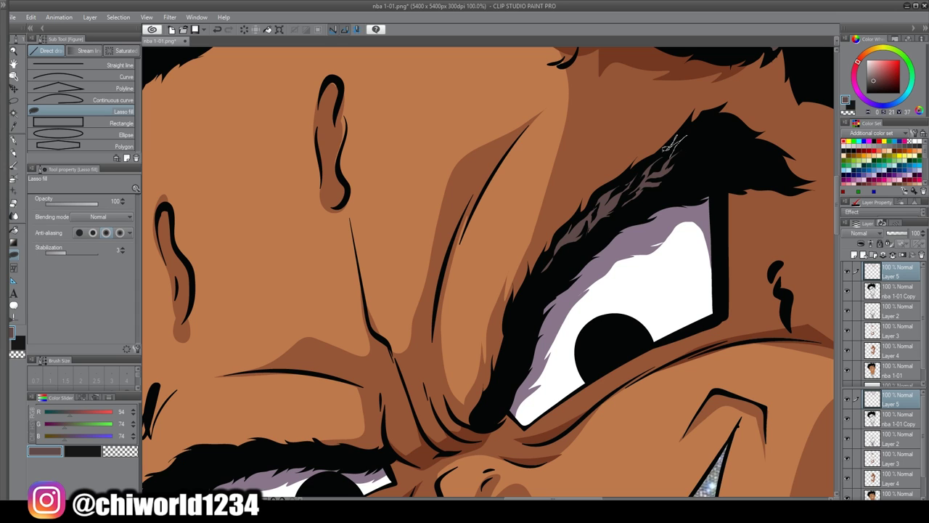
pyautogui.scroll(-6, 722, 330)
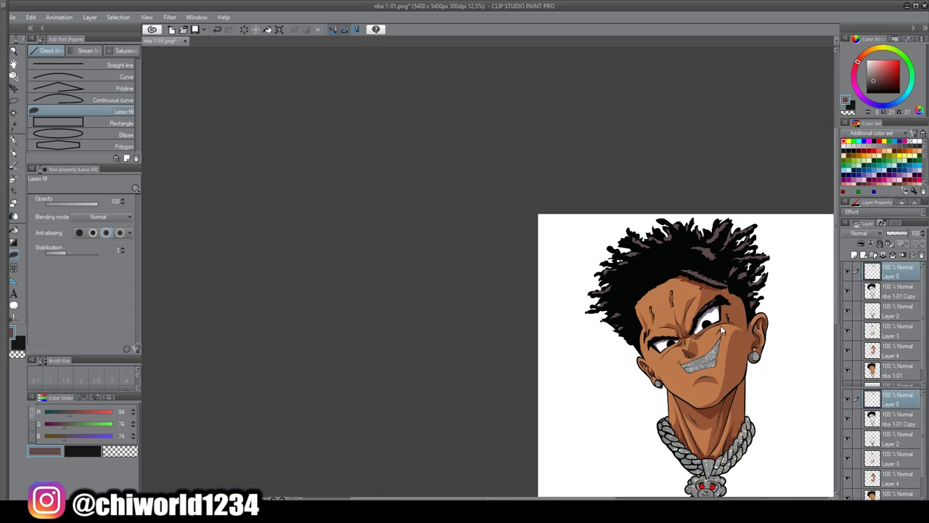
pyautogui.scroll(6, 723, 330)
pyautogui.moveTo(207, 312)
pyautogui.mouseDown()
pyautogui.moveTo(227, 283)
pyautogui.moveTo(311, 271)
pyautogui.moveTo(207, 315)
pyautogui.mouseUp()
pyautogui.scroll(-4, 570, 434)
pyautogui.moveTo(570, 435)
pyautogui.mouseDown()
pyautogui.moveTo(517, 138)
pyautogui.moveTo(517, 243)
pyautogui.mouseUp()
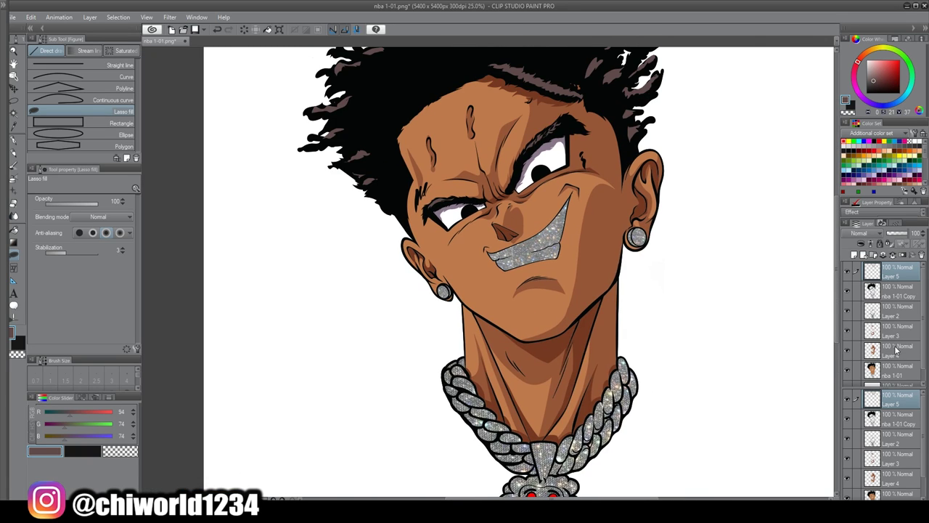
# Add a new layer beneath nba 1-01 Copy and ready the Lighter pencil in near-black with brush density 35.
pyautogui.scroll(-1, 896, 350)
pyautogui.click(890, 292)
pyautogui.click(855, 255)
pyautogui.click(12, 156)
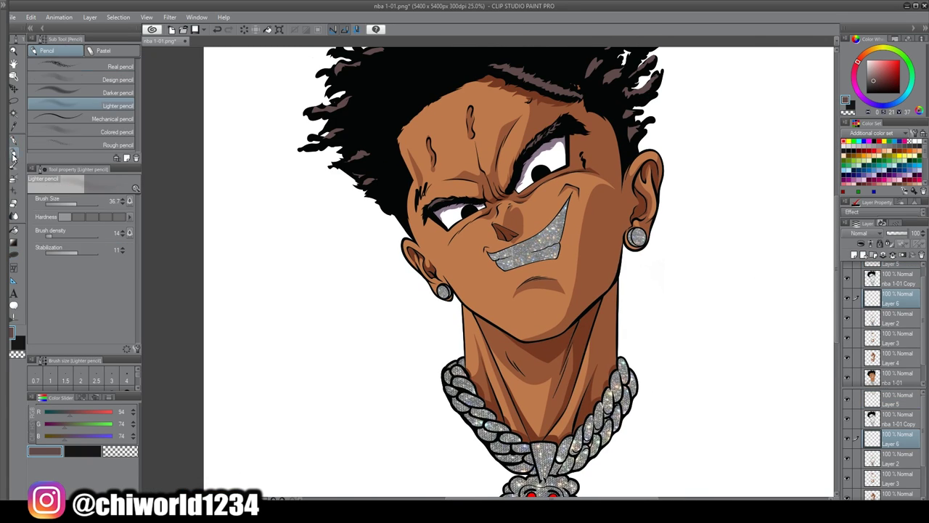
pyautogui.click(11, 334)
pyautogui.click(58, 235)
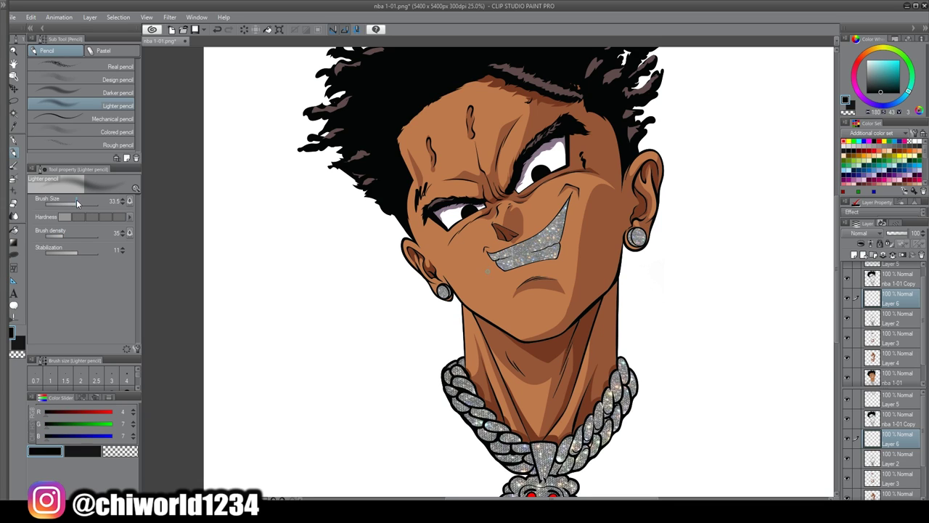
# Draw a blurry outlined "38" tattoo across the front of the neck, with the brush size raised to 63.3.
pyautogui.moveTo(550, 390); pyautogui.dragTo(544, 293)
pyautogui.scroll(2, 545, 293)
pyautogui.moveTo(577, 329)
pyautogui.mouseDown()
pyautogui.moveTo(546, 324)
pyautogui.moveTo(544, 309)
pyautogui.moveTo(570, 291)
pyautogui.mouseUp()
pyautogui.moveTo(571, 330)
pyautogui.mouseDown()
pyautogui.moveTo(575, 290)
pyautogui.moveTo(570, 325)
pyautogui.mouseUp()
pyautogui.click(81, 202)
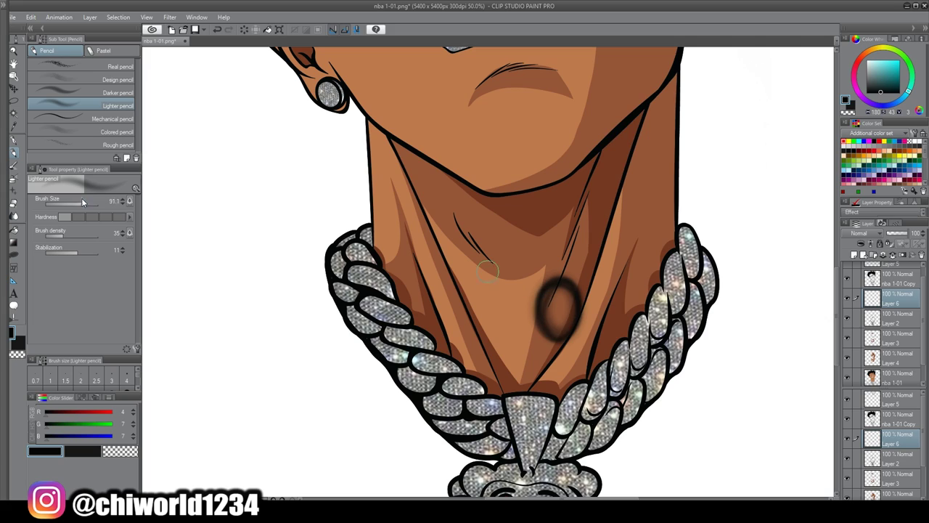
pyautogui.moveTo(553, 241)
pyautogui.mouseDown()
pyautogui.moveTo(562, 227)
pyautogui.moveTo(545, 229)
pyautogui.moveTo(558, 244)
pyautogui.mouseUp()
pyautogui.click(87, 204)
pyautogui.moveTo(585, 367)
pyautogui.mouseDown()
pyautogui.moveTo(608, 340)
pyautogui.moveTo(593, 259)
pyautogui.moveTo(517, 207)
pyautogui.moveTo(603, 254)
pyautogui.moveTo(523, 267)
pyautogui.moveTo(508, 334)
pyautogui.moveTo(544, 363)
pyautogui.moveTo(567, 192)
pyautogui.moveTo(614, 349)
pyautogui.mouseUp()
pyautogui.moveTo(485, 346)
pyautogui.mouseDown()
pyautogui.moveTo(465, 365)
pyautogui.moveTo(505, 267)
pyautogui.moveTo(508, 233)
pyautogui.moveTo(435, 194)
pyautogui.moveTo(425, 217)
pyautogui.moveTo(472, 363)
pyautogui.moveTo(473, 235)
pyautogui.moveTo(506, 222)
pyautogui.moveTo(506, 258)
pyautogui.mouseUp()
pyautogui.scroll(-4, 566, 391)
pyautogui.scroll(3, 583, 387)
pyautogui.scroll(1, 584, 385)
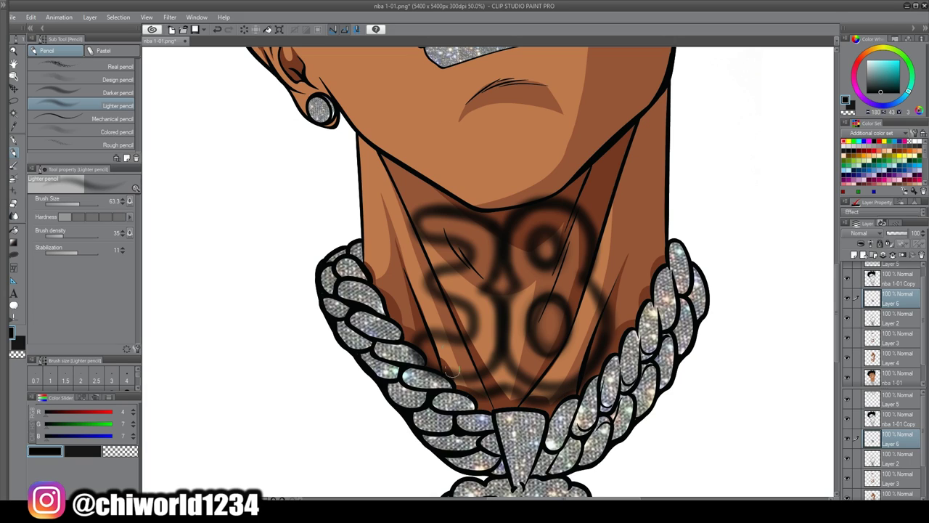
# Draw wavy black tattoo lines down both sides of the neck beside the "38".
pyautogui.moveTo(612, 361)
pyautogui.mouseDown()
pyautogui.moveTo(618, 229)
pyautogui.moveTo(629, 334)
pyautogui.moveTo(588, 178)
pyautogui.mouseUp()
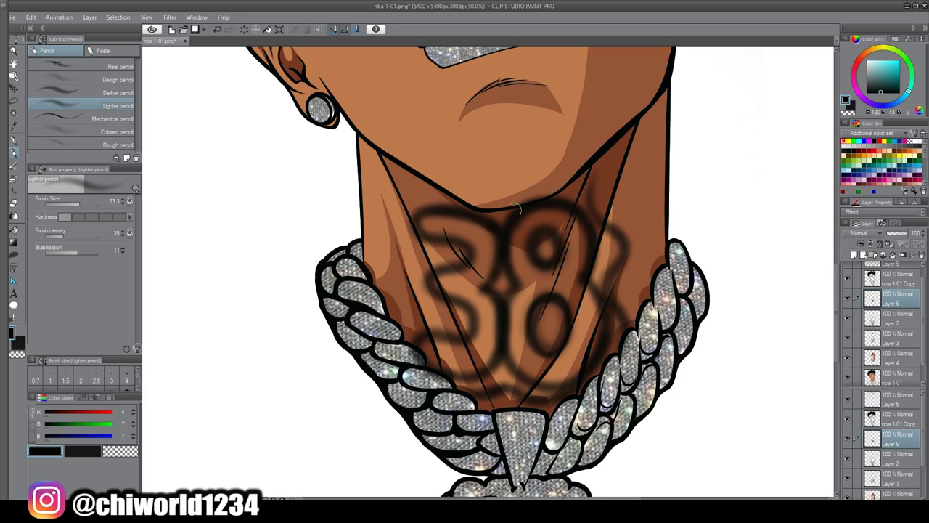
pyautogui.moveTo(413, 321)
pyautogui.mouseDown()
pyautogui.moveTo(416, 338)
pyautogui.moveTo(411, 165)
pyautogui.mouseUp()
pyautogui.moveTo(406, 233)
pyautogui.mouseDown()
pyautogui.moveTo(420, 339)
pyautogui.moveTo(393, 290)
pyautogui.moveTo(379, 211)
pyautogui.moveTo(384, 146)
pyautogui.moveTo(403, 185)
pyautogui.moveTo(403, 251)
pyautogui.mouseUp()
pyautogui.moveTo(383, 298); pyautogui.dragTo(370, 171)
pyautogui.moveTo(645, 323)
pyautogui.mouseDown()
pyautogui.moveTo(638, 218)
pyautogui.moveTo(616, 145)
pyautogui.mouseUp()
pyautogui.moveTo(650, 305); pyautogui.dragTo(609, 167)
pyautogui.moveTo(659, 282); pyautogui.dragTo(648, 122)
pyautogui.scroll(-2, 756, 150)
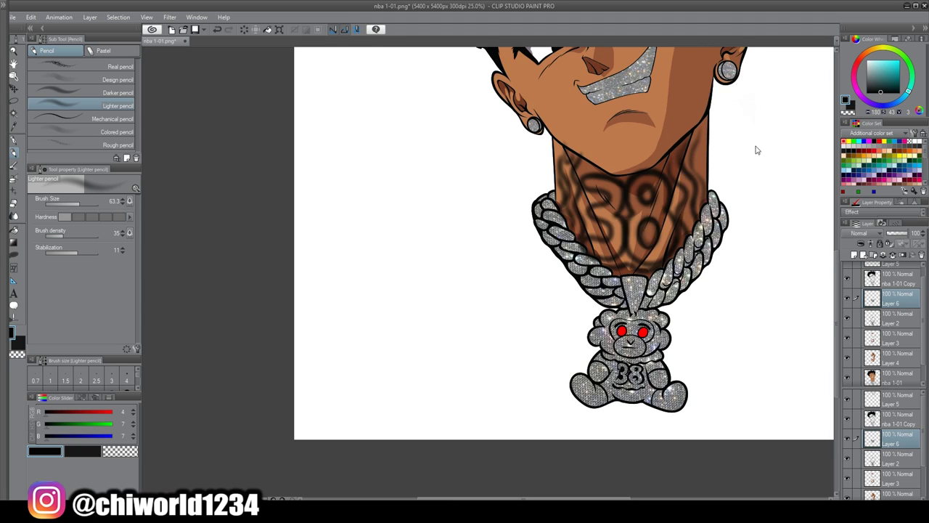
# Add further soft tattoo lines along both outer edges of the neck and switch to the hard eraser.
pyautogui.moveTo(755, 149); pyautogui.dragTo(759, 238)
pyautogui.scroll(2, 758, 239)
pyautogui.moveTo(667, 308); pyautogui.dragTo(661, 187)
pyautogui.moveTo(369, 231); pyautogui.dragTo(369, 354)
pyautogui.scroll(-2, 588, 400)
pyautogui.scroll(2, 570, 400)
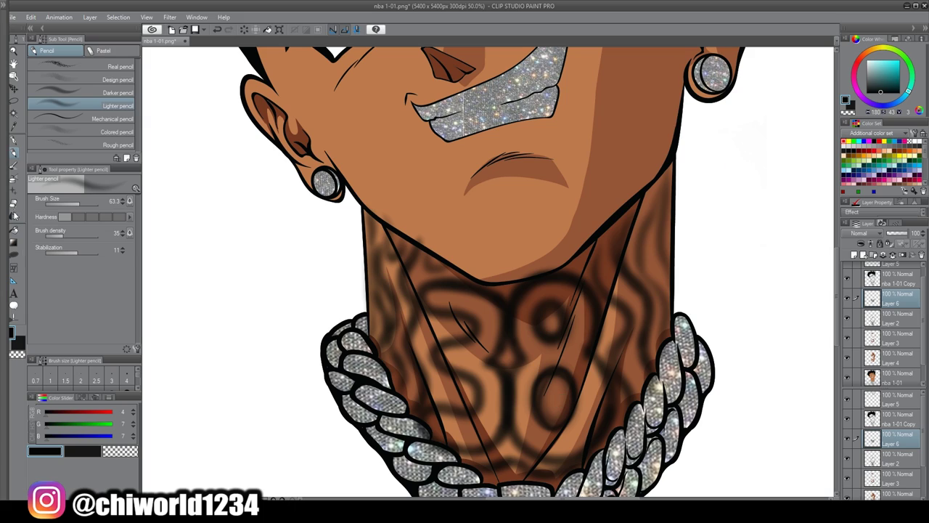
pyautogui.press('e')
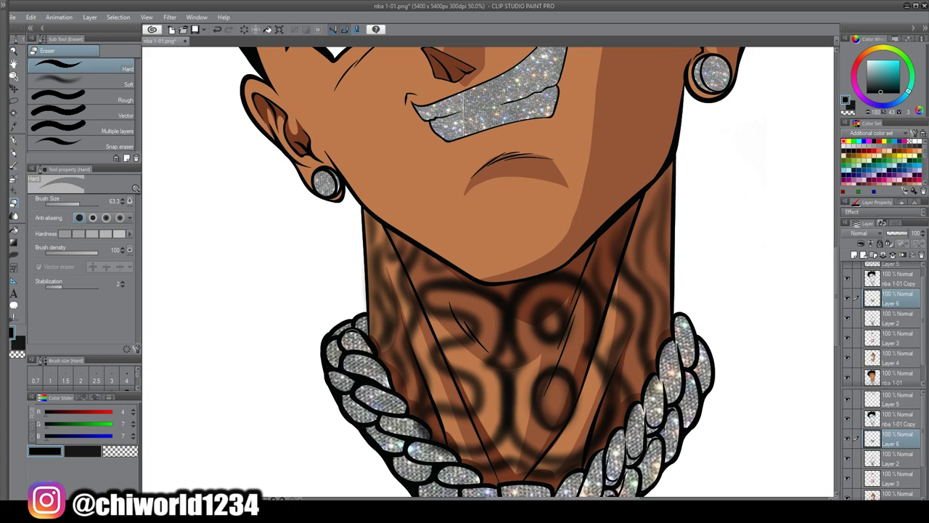
pyautogui.scroll(-4, 599, 330)
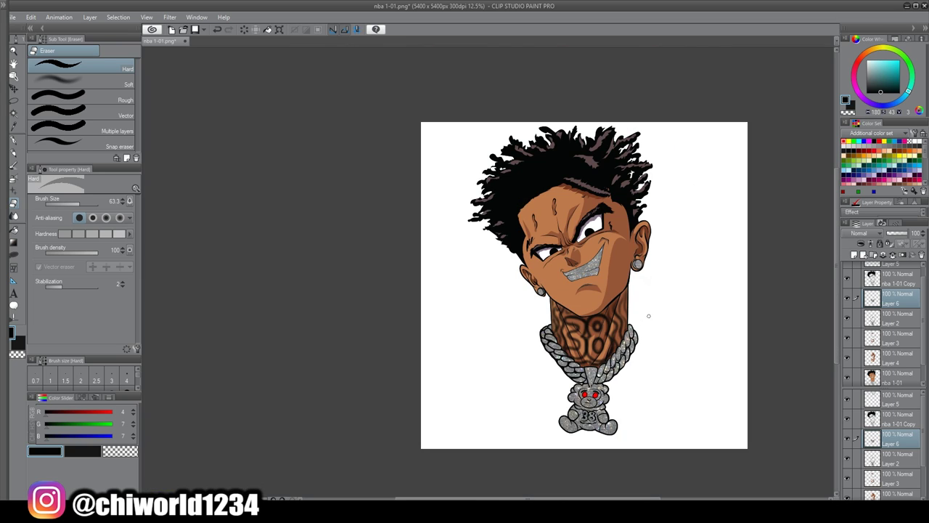
pyautogui.scroll(4, 639, 324)
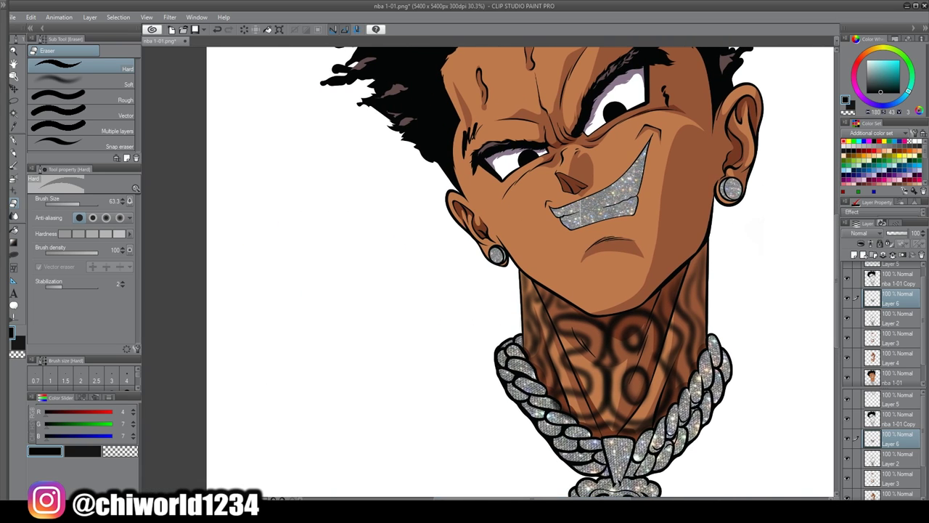
# Mix a light orange highlight colour (RGB 253, 172, 116) from the skin tone and add a layer directly above nba 1-01.
pyautogui.moveTo(838, 260); pyautogui.dragTo(837, 245)
pyautogui.keyDown('alt'); pyautogui.click(610, 320); pyautogui.keyUp('alt')
pyautogui.doubleClick(11, 334)
pyautogui.click(416, 208)
pyautogui.click(563, 191)
pyautogui.moveTo(904, 317); pyautogui.dragTo(900, 329)
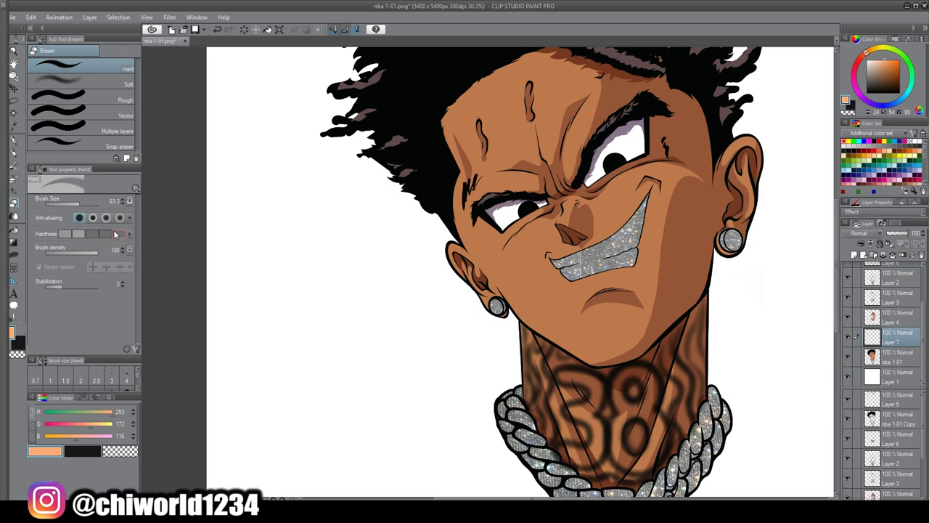
# Paint soft light orange highlights on the chin and beside the mouth corner with the Lighter pencil at density 20.
pyautogui.click(80, 81)
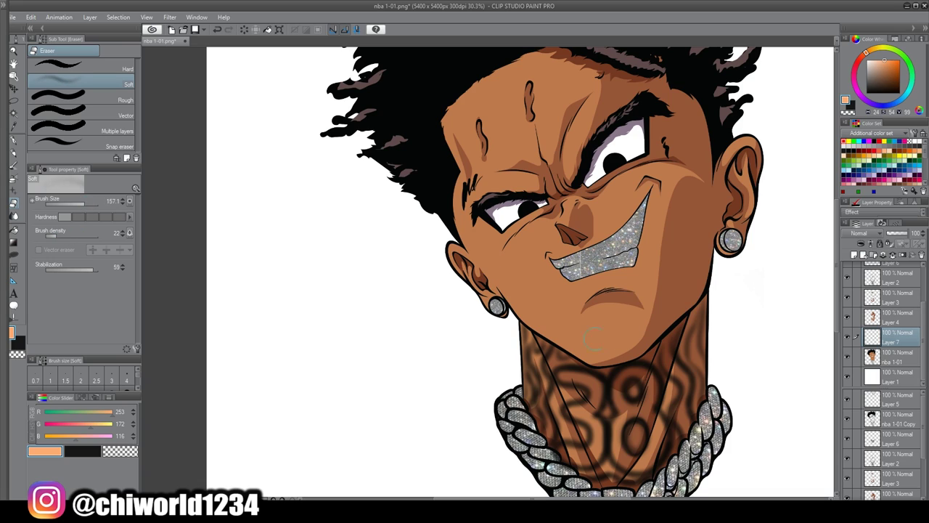
pyautogui.click(76, 235)
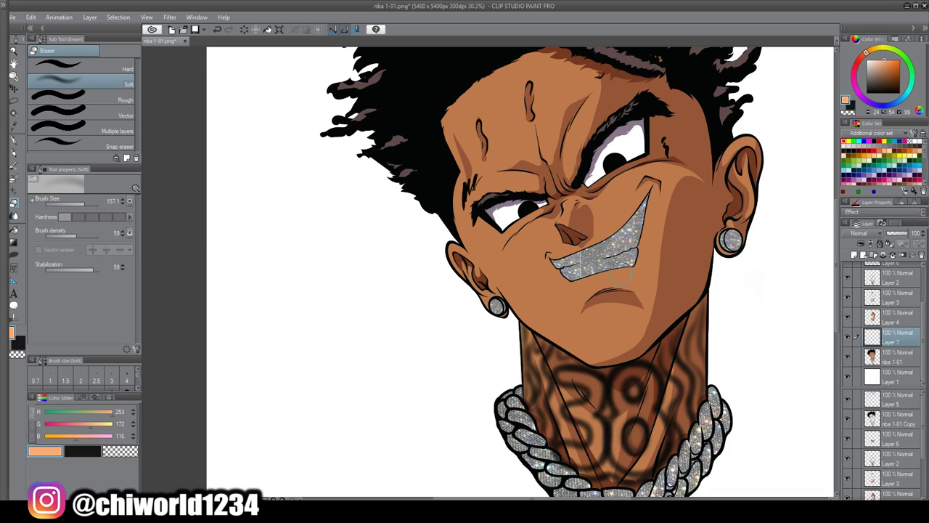
pyautogui.click(14, 153)
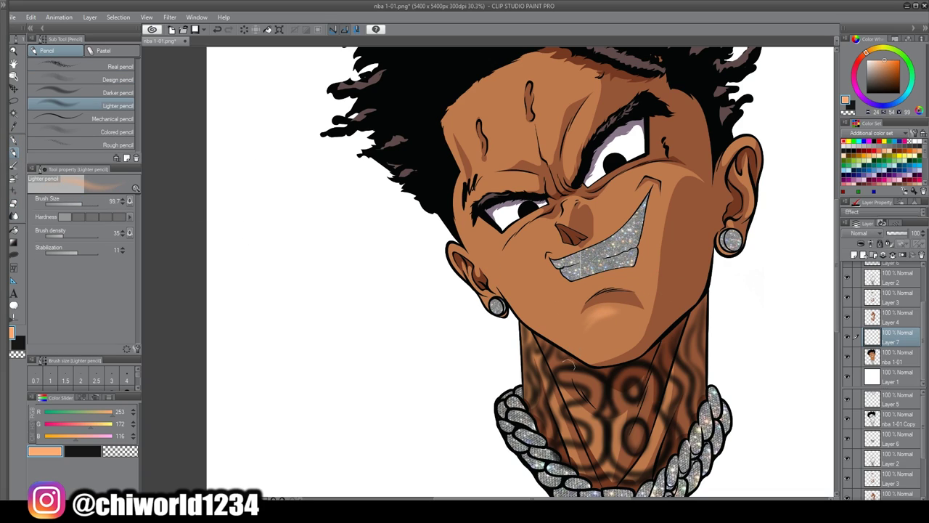
pyautogui.moveTo(61, 235); pyautogui.dragTo(55, 237)
pyautogui.moveTo(611, 313); pyautogui.dragTo(588, 323)
pyautogui.moveTo(550, 292); pyautogui.dragTo(558, 289)
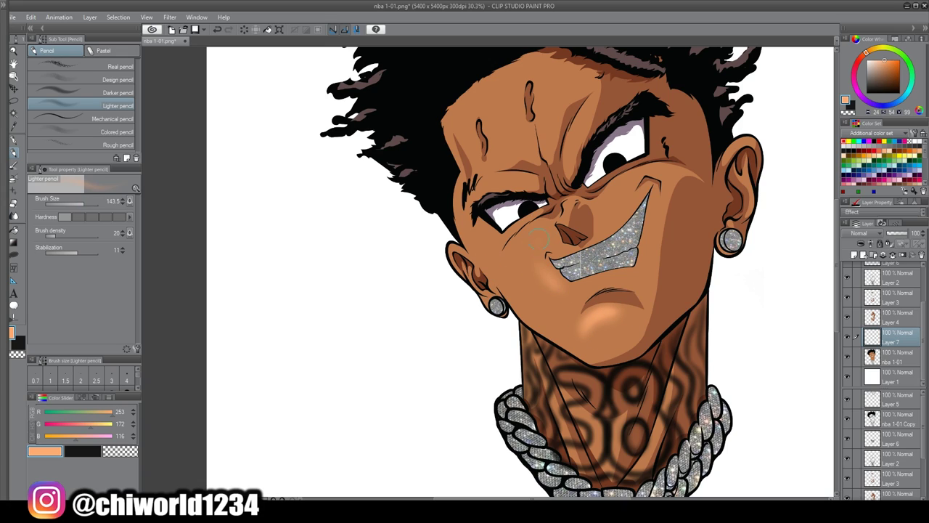
# Paint soft light orange highlights on the cheek below the smaller eye and on the forehead above it.
pyautogui.moveTo(539, 238); pyautogui.dragTo(529, 244)
pyautogui.moveTo(502, 192)
pyautogui.mouseDown()
pyautogui.moveTo(504, 135)
pyautogui.moveTo(514, 151)
pyautogui.moveTo(493, 170)
pyautogui.mouseUp()
pyautogui.scroll(-1, 761, 365)
pyautogui.scroll(1, 689, 329)
# Broaden the highlights over the chin, cheek and forehead using a pencil size of 355.5.
pyautogui.moveTo(689, 328); pyautogui.dragTo(688, 424)
pyautogui.click(85, 204)
pyautogui.click(89, 204)
pyautogui.moveTo(622, 442); pyautogui.dragTo(599, 416)
pyautogui.moveTo(542, 348); pyautogui.dragTo(575, 384)
pyautogui.moveTo(518, 245)
pyautogui.mouseDown()
pyautogui.moveTo(502, 184)
pyautogui.moveTo(508, 167)
pyautogui.mouseUp()
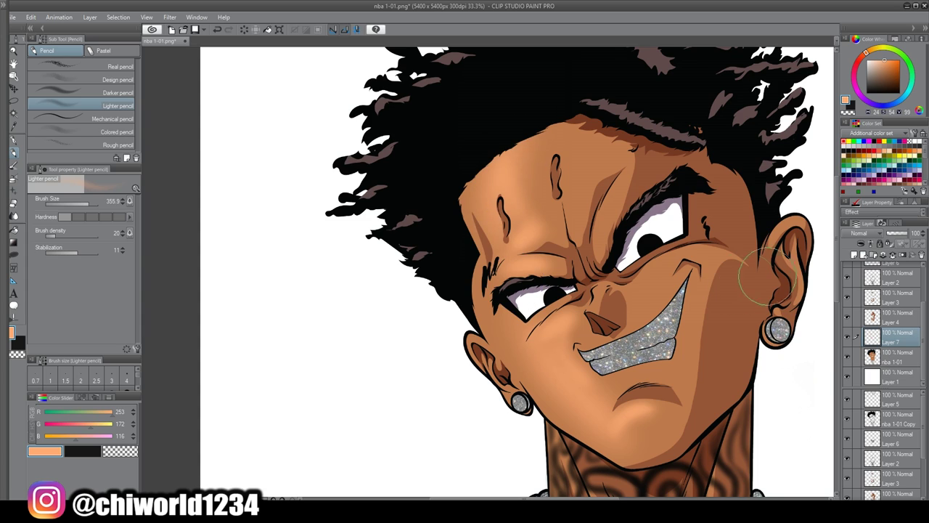
# Add finer highlights between the forehead creases and on the cheek below the larger eye, reducing the pencil size to 75.9.
pyautogui.scroll(-3, 768, 274)
pyautogui.scroll(3, 777, 264)
pyautogui.click(82, 204)
pyautogui.scroll(1, 169, 215)
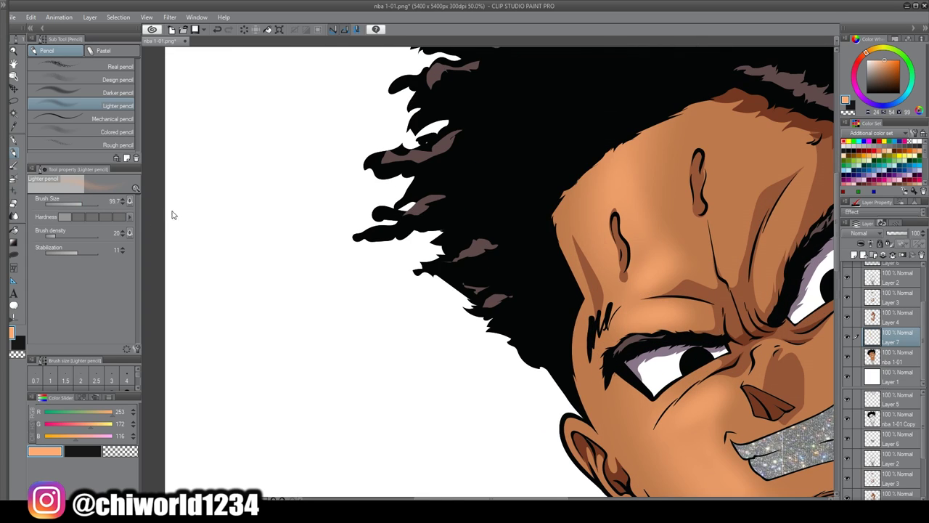
pyautogui.hscroll(3, 185, 210)
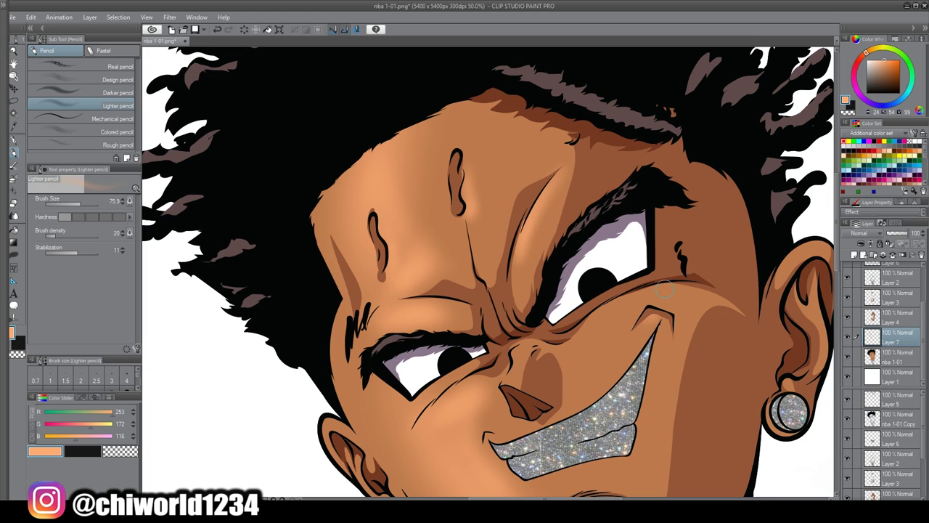
pyautogui.scroll(-1, 679, 405)
pyautogui.scroll(-3, 679, 405)
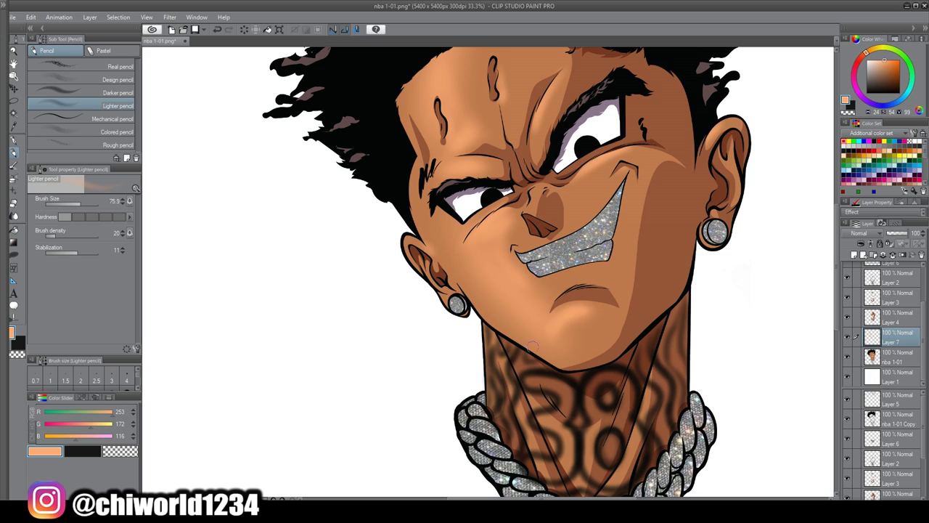
pyautogui.scroll(1, 555, 374)
pyautogui.scroll(-3, 611, 370)
pyautogui.scroll(3, 616, 429)
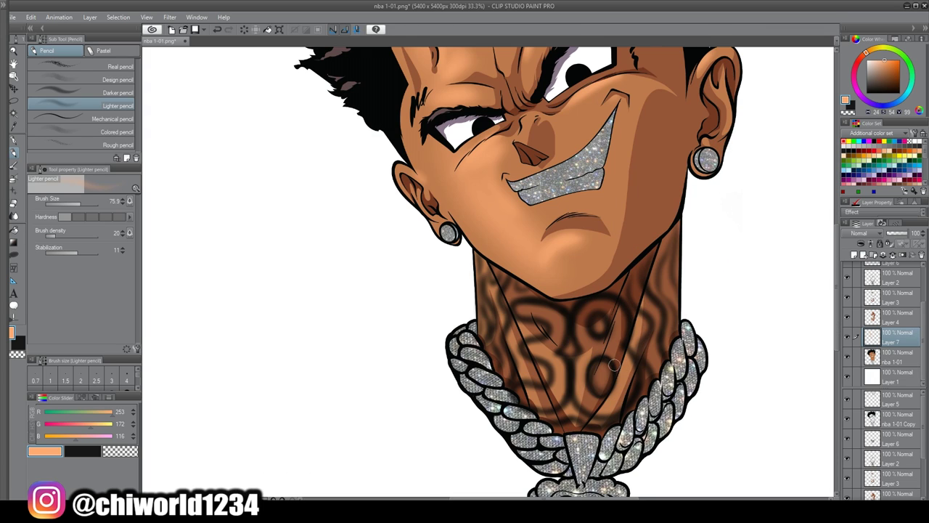
pyautogui.scroll(-1, 752, 383)
# Create a selection from the nba 1-01 layer and add a new layer directly beneath nba 1-01 Copy.
pyautogui.rightClick(886, 357)
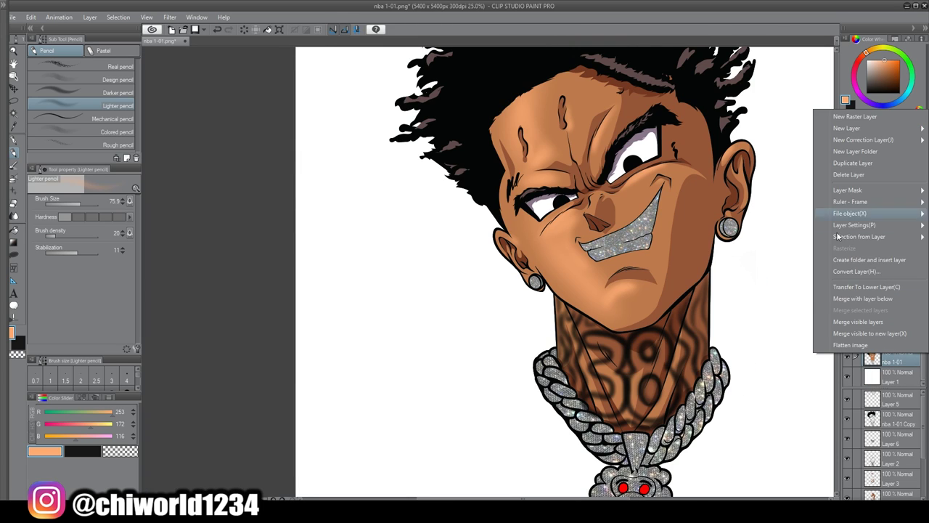
pyautogui.moveTo(828, 189)
pyautogui.click(742, 238)
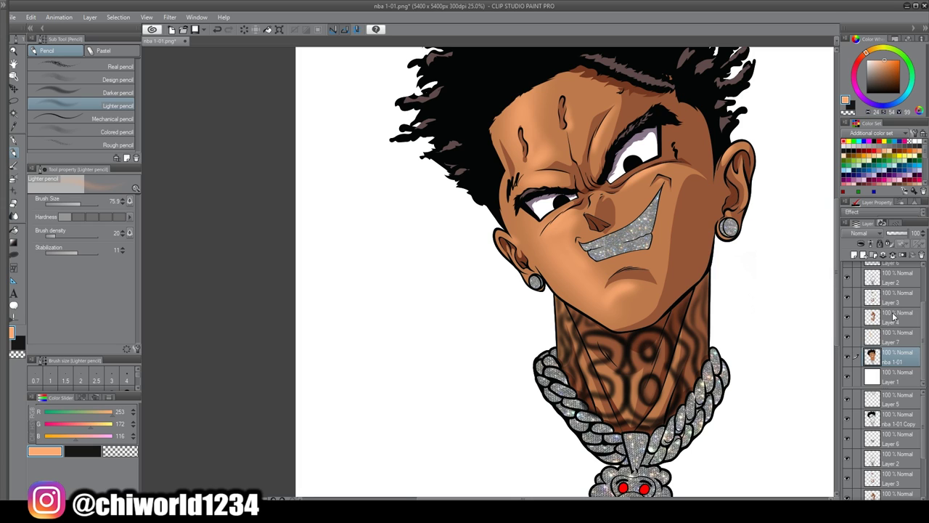
pyautogui.click(886, 311)
pyautogui.hotkey('ctrl', 'shift', 'n')
pyautogui.scroll(1, 681, 201)
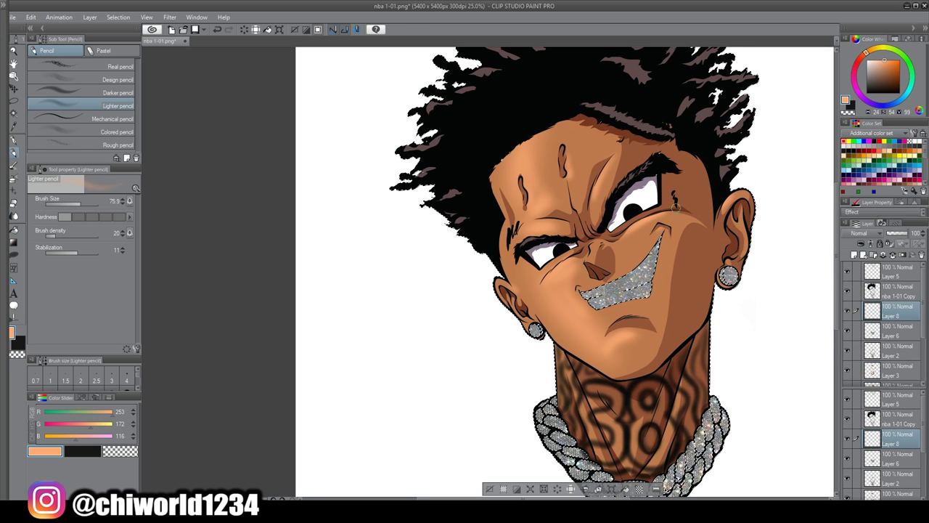
# Mix a very dark red-brown (hex 38110B) from the face shadow tone and set the pencil size to 188.4.
pyautogui.keyDown('alt'); pyautogui.click(675, 280); pyautogui.keyUp('alt')
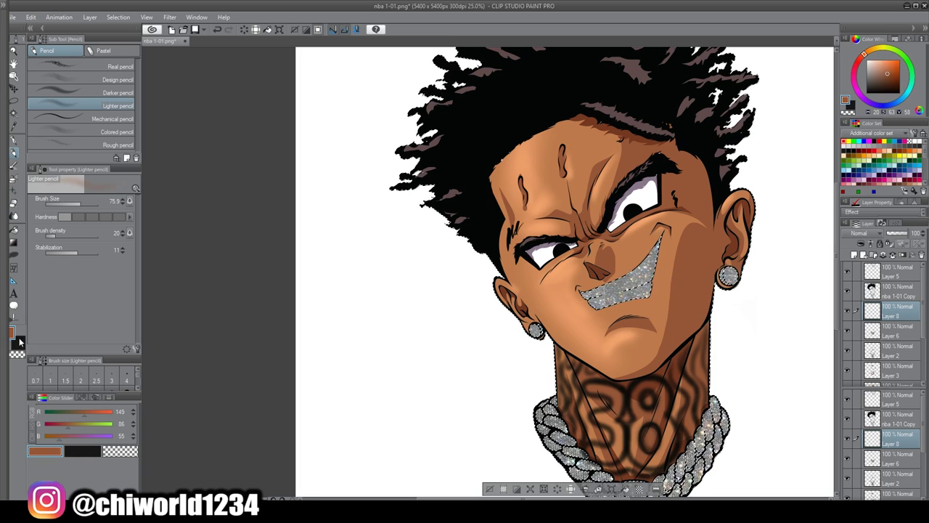
pyautogui.doubleClick(14, 334)
pyautogui.moveTo(440, 274); pyautogui.dragTo(441, 285)
pyautogui.click(563, 192)
pyautogui.click(86, 203)
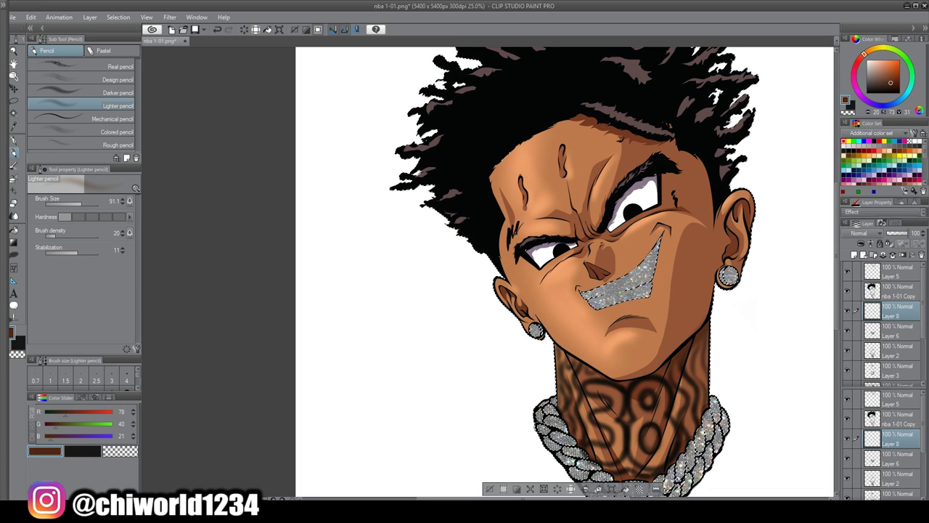
pyautogui.click(11, 332)
pyautogui.click(444, 294)
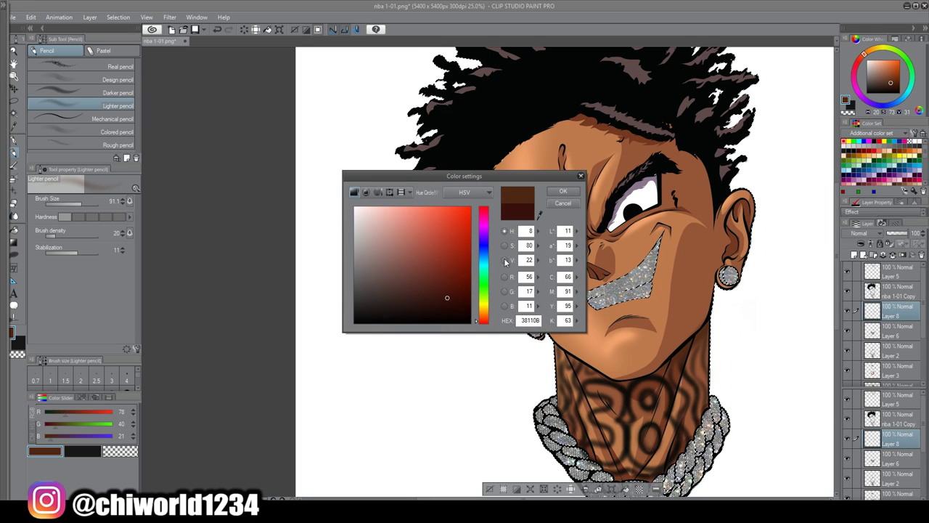
pyautogui.click(563, 195)
pyautogui.click(85, 205)
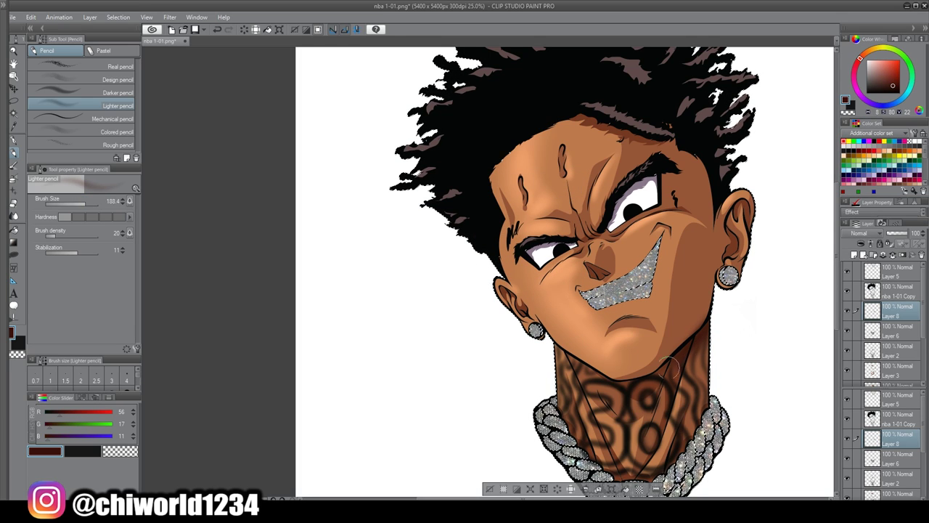
# Shade the neck beneath the jaw with soft dark red-brown pencil strokes.
pyautogui.moveTo(626, 388); pyautogui.dragTo(570, 359)
pyautogui.scroll(-1, 494, 369)
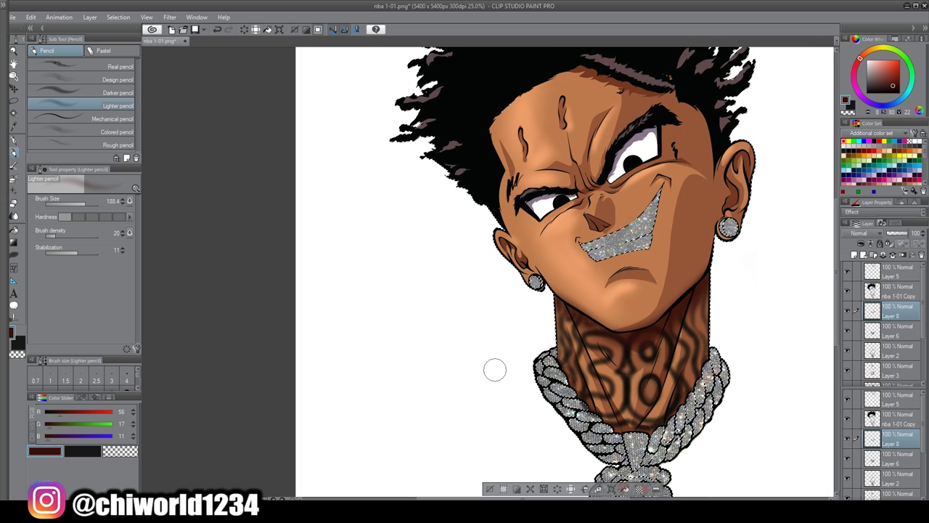
pyautogui.scroll(4, 721, 264)
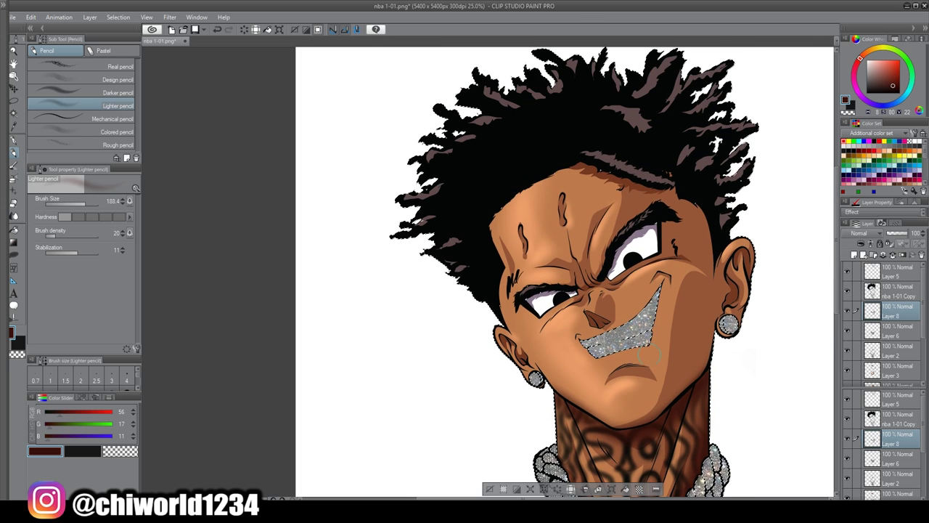
# Shade the eye whites and hairline with a pencil size of 271.0, and the creases between the eyes at size 75.9.
pyautogui.click(87, 204)
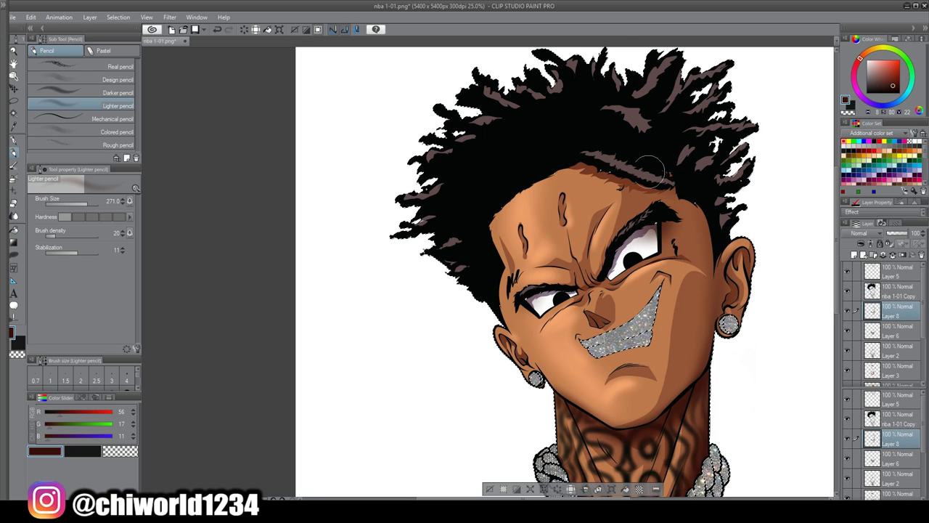
pyautogui.click(81, 204)
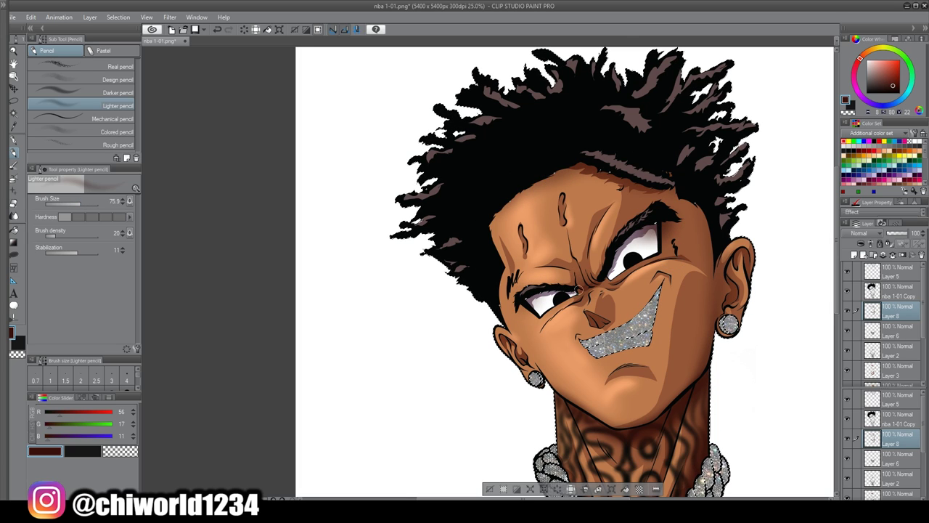
pyautogui.scroll(-2, 483, 446)
pyautogui.scroll(-2, 620, 425)
pyautogui.scroll(2, 639, 416)
pyautogui.scroll(-2, 638, 415)
pyautogui.scroll(1, 622, 402)
pyautogui.scroll(-2, 629, 393)
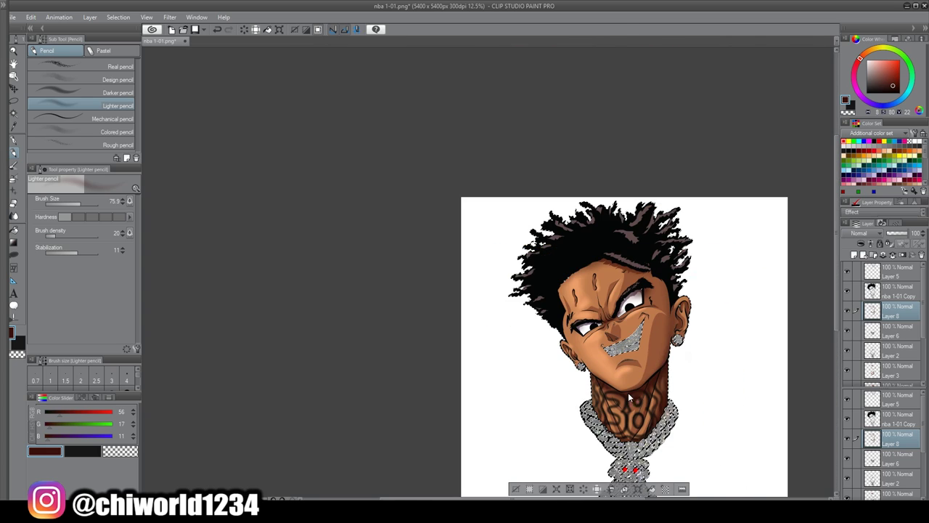
# Add a layer above Layer 8 and mix a lighter peach (RGB 255, 180, 130) from the chin highlight for the Lasso fill tool.
pyautogui.press('w')
pyautogui.scroll(5, 753, 380)
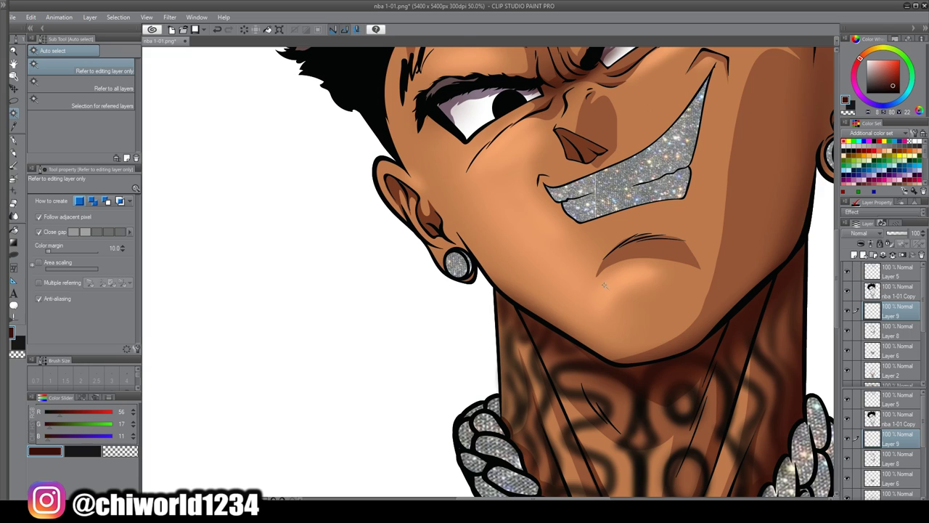
pyautogui.rightClick(604, 285)
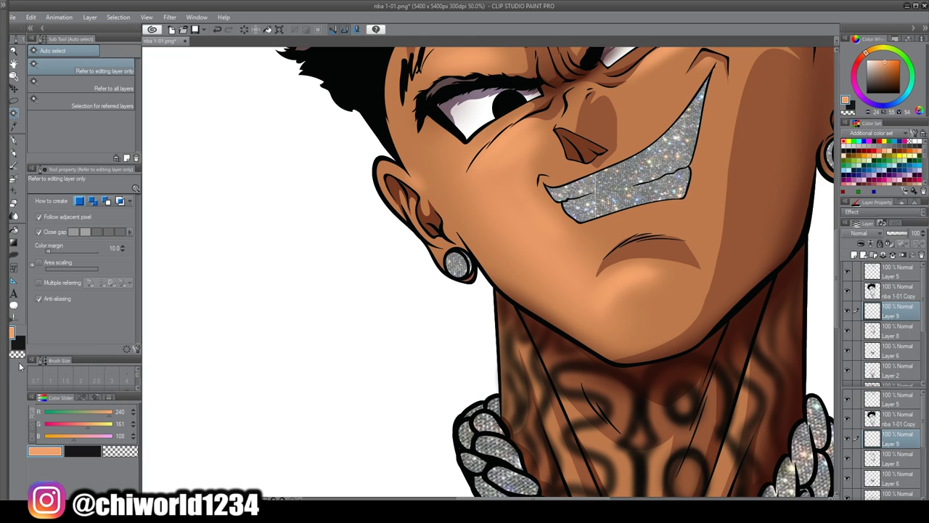
pyautogui.doubleClick(12, 334)
pyautogui.click(411, 209)
pyautogui.click(554, 195)
pyautogui.click(15, 260)
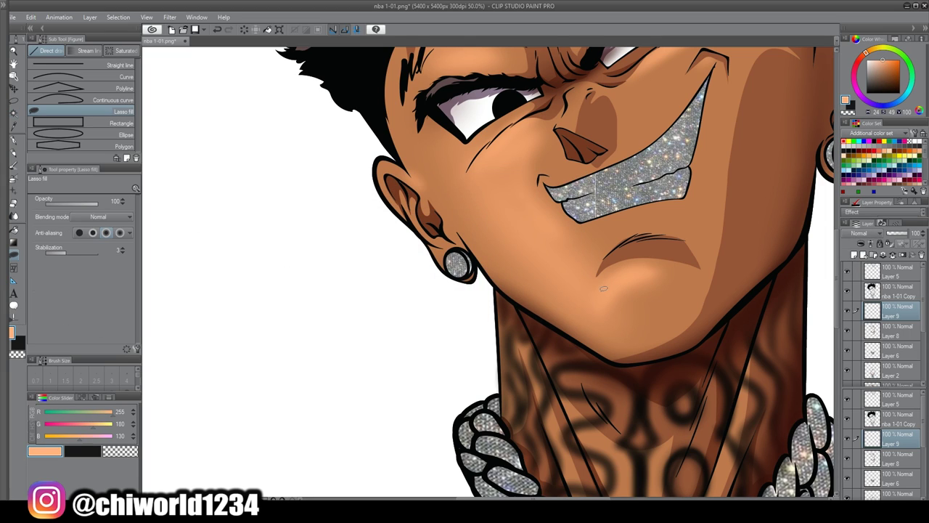
# Lasso-fill hard-edged peach highlights on the nose, chin, cheek and jawline with stabilization 15.
pyautogui.scroll(2, 684, 341)
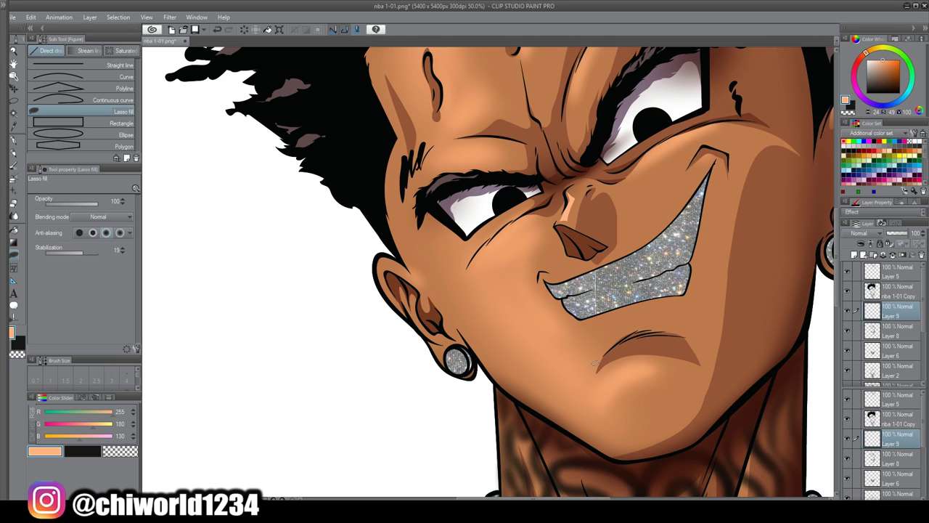
pyautogui.moveTo(651, 358); pyautogui.dragTo(656, 361)
pyautogui.scroll(-1, 712, 407)
pyautogui.scroll(1, 716, 390)
pyautogui.scroll(-1, 715, 391)
pyautogui.moveTo(607, 405)
pyautogui.mouseDown()
pyautogui.moveTo(521, 319)
pyautogui.moveTo(492, 248)
pyautogui.moveTo(507, 202)
pyautogui.moveTo(459, 248)
pyautogui.moveTo(504, 333)
pyautogui.moveTo(612, 411)
pyautogui.mouseUp()
pyautogui.scroll(-3, 627, 447)
pyautogui.scroll(3, 664, 419)
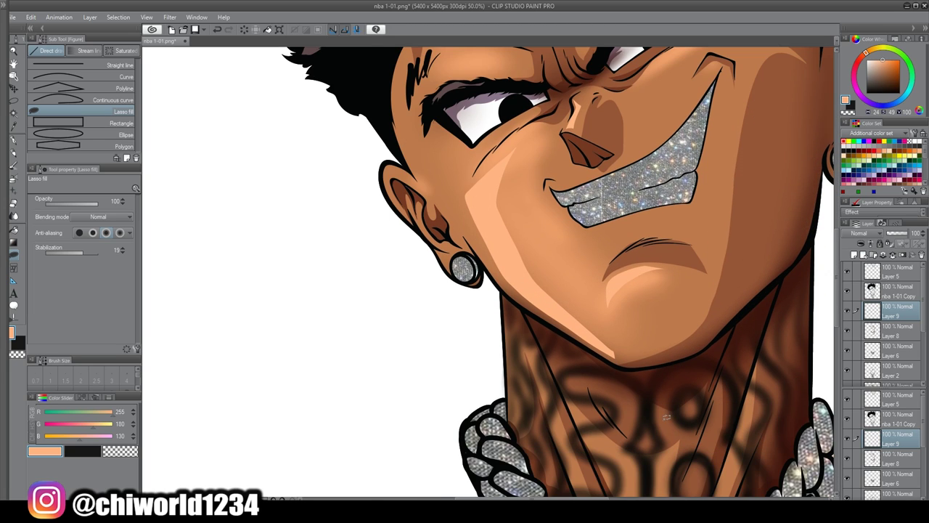
# Lasso-fill peach highlights beside the smaller eye, above its eyebrow and along the side of the forehead.
pyautogui.scroll(3, 491, 289)
pyautogui.moveTo(455, 286)
pyautogui.mouseDown()
pyautogui.moveTo(464, 256)
pyautogui.moveTo(410, 237)
pyautogui.mouseUp()
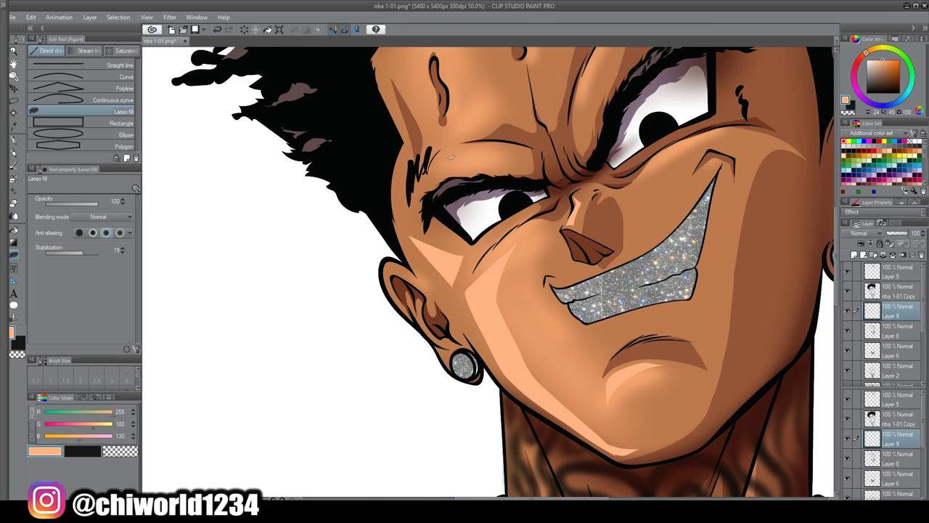
pyautogui.scroll(4, 490, 288)
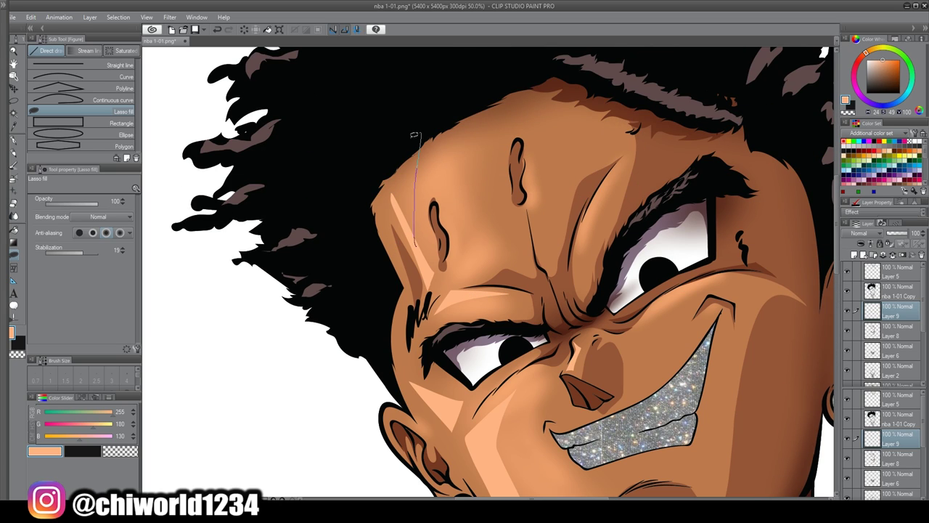
pyautogui.scroll(-4, 421, 130)
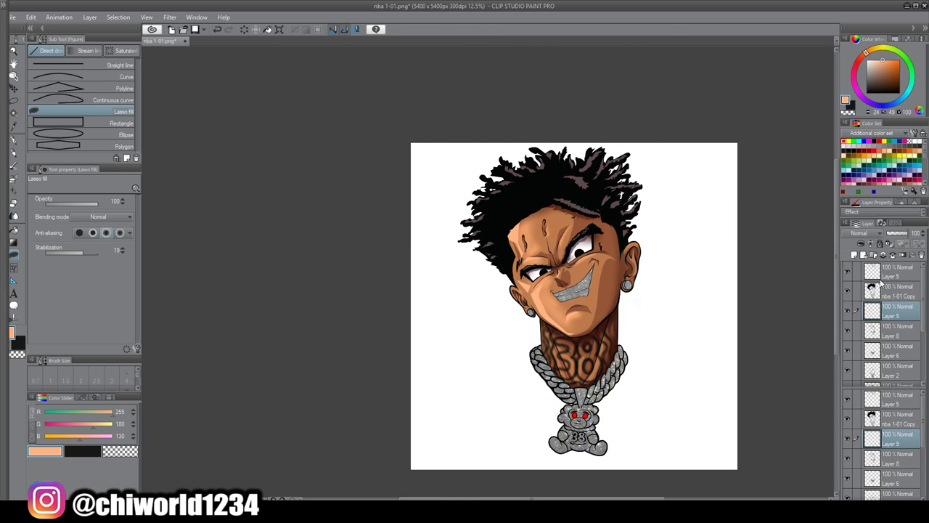
# Lower the opacity of Layer 9 to 64% and compare the artwork with individual layers hidden and shown.
pyautogui.click(895, 234)
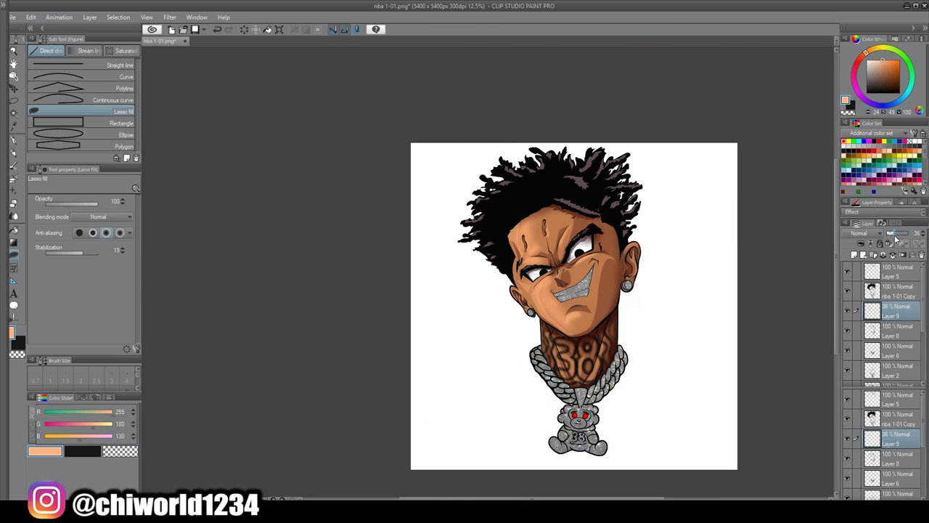
pyautogui.scroll(2, 817, 325)
pyautogui.hscroll(-3, 818, 326)
pyautogui.click(848, 331)
pyautogui.click(848, 331)
pyautogui.click(847, 272)
pyautogui.click(848, 273)
pyautogui.scroll(-3, 862, 311)
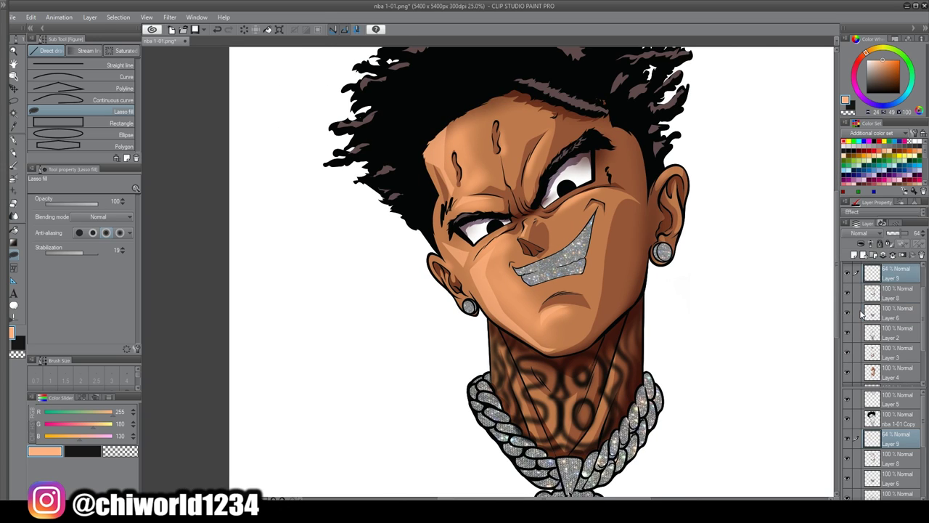
# Soften the Layer 7 highlights on the forehead and cheek with the Soft eraser at size 325.0.
pyautogui.click(848, 343)
pyautogui.click(847, 343)
pyautogui.click(885, 343)
pyautogui.moveTo(905, 234)
pyautogui.mouseDown()
pyautogui.moveTo(894, 234)
pyautogui.moveTo(912, 234)
pyautogui.mouseUp()
pyautogui.click(17, 203)
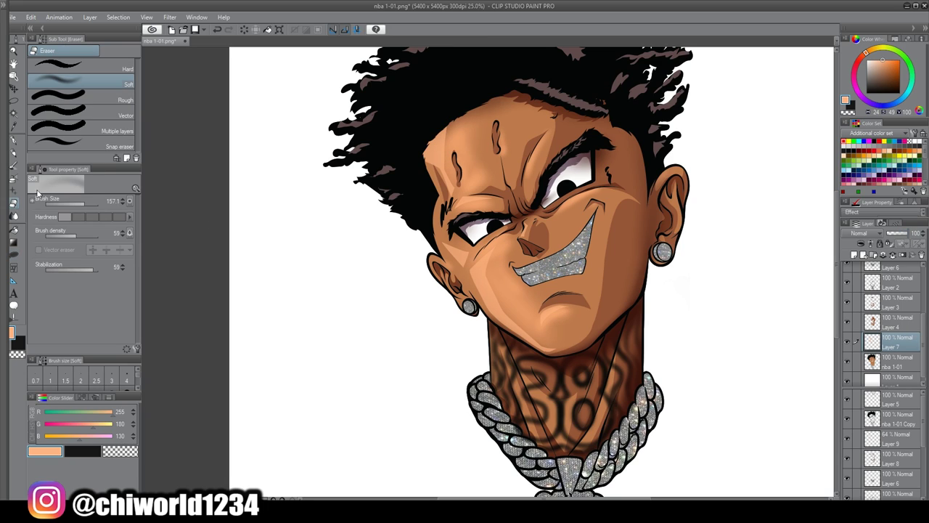
pyautogui.moveTo(485, 171); pyautogui.dragTo(480, 180)
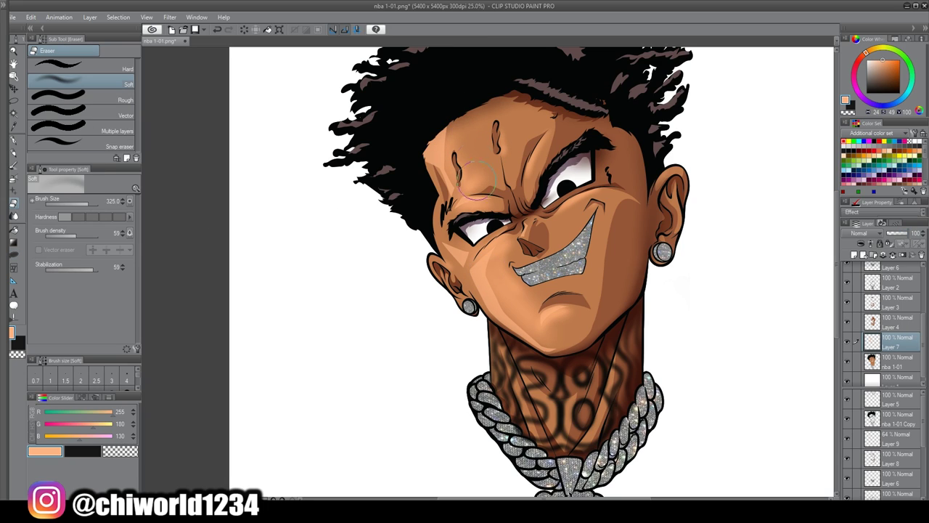
pyautogui.moveTo(516, 255); pyautogui.dragTo(523, 296)
# Activate Layer 5 and mix a pale cream (RGB 255, 237, 226) for the Lighter pencil.
pyautogui.scroll(-7, 660, 463)
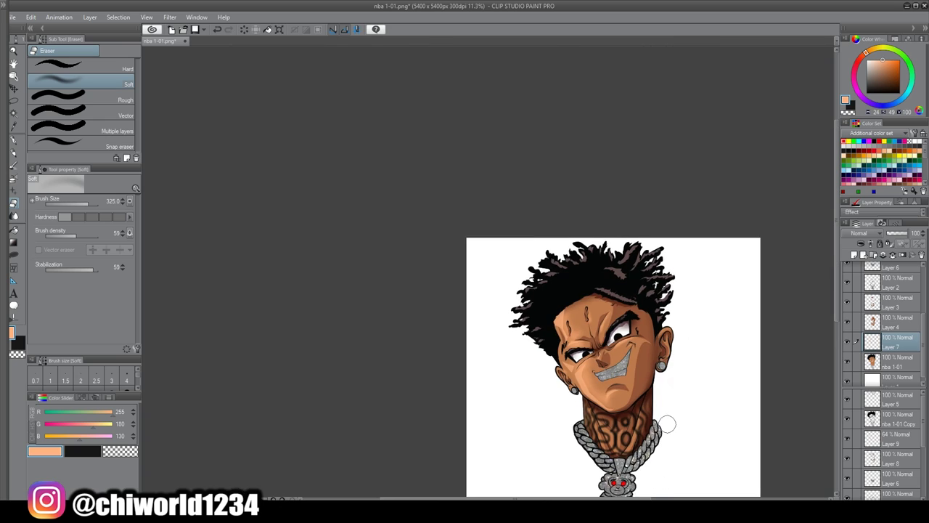
pyautogui.scroll(3, 666, 425)
pyautogui.scroll(3, 899, 306)
pyautogui.click(903, 274)
pyautogui.doubleClick(12, 332)
pyautogui.click(368, 207)
pyautogui.click(564, 193)
pyautogui.click(13, 155)
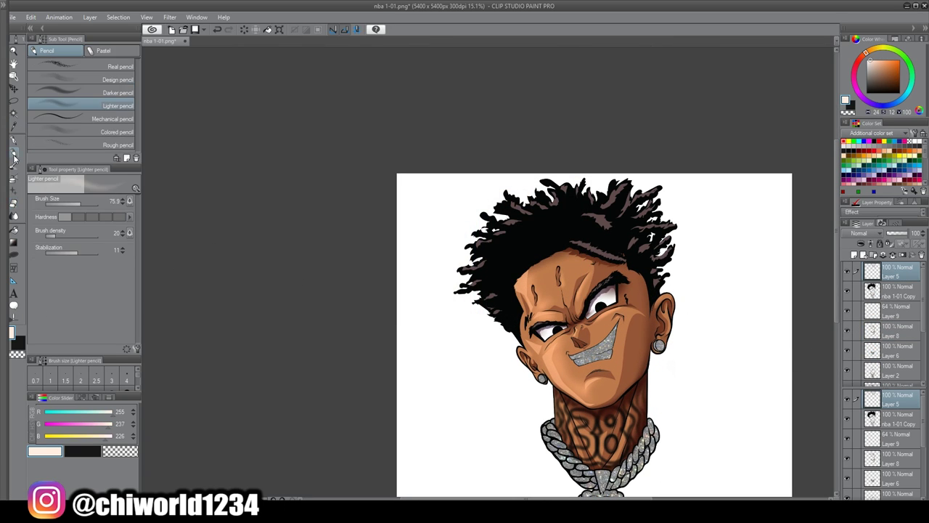
# Paint small cream glints on both pupils with a pencil size of 21.3.
pyautogui.moveTo(77, 207); pyautogui.dragTo(72, 205)
pyautogui.scroll(7, 479, 283)
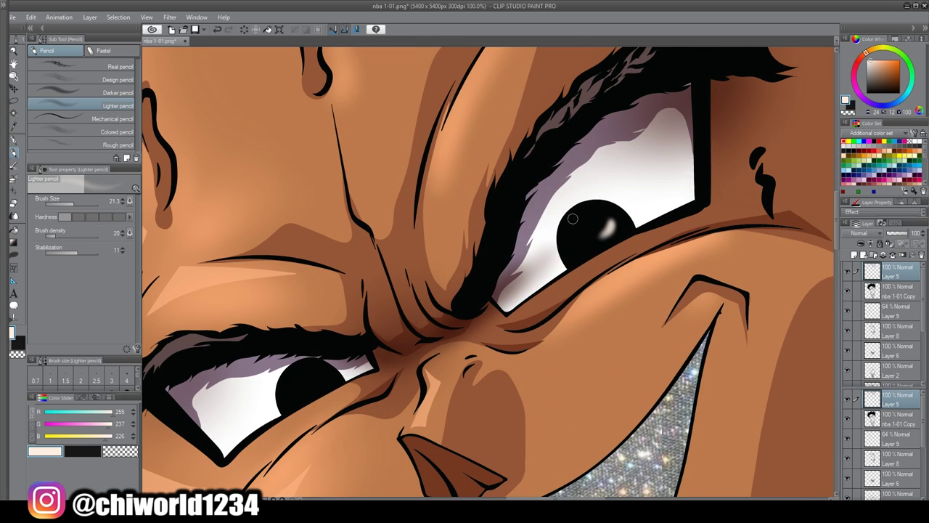
pyautogui.scroll(-6, 701, 181)
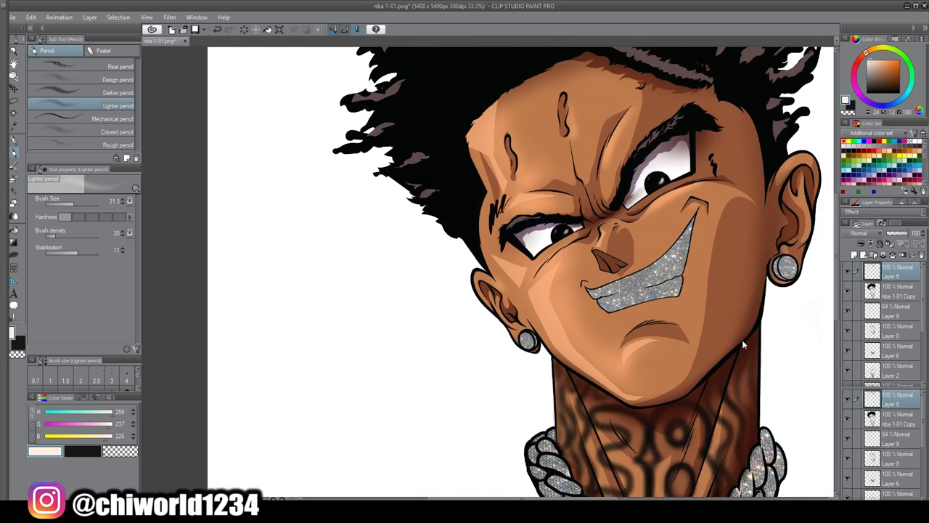
# Stamp Sparkle C glints over the chain and bear pendant using brush size 672.2 and brush density 100.
pyautogui.scroll(2, 743, 340)
pyautogui.scroll(-1, 726, 336)
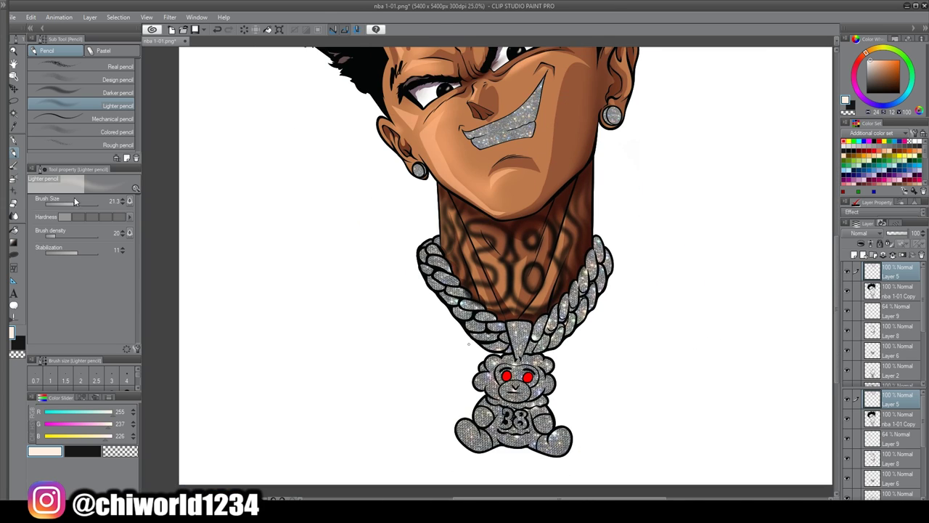
pyautogui.click(13, 190)
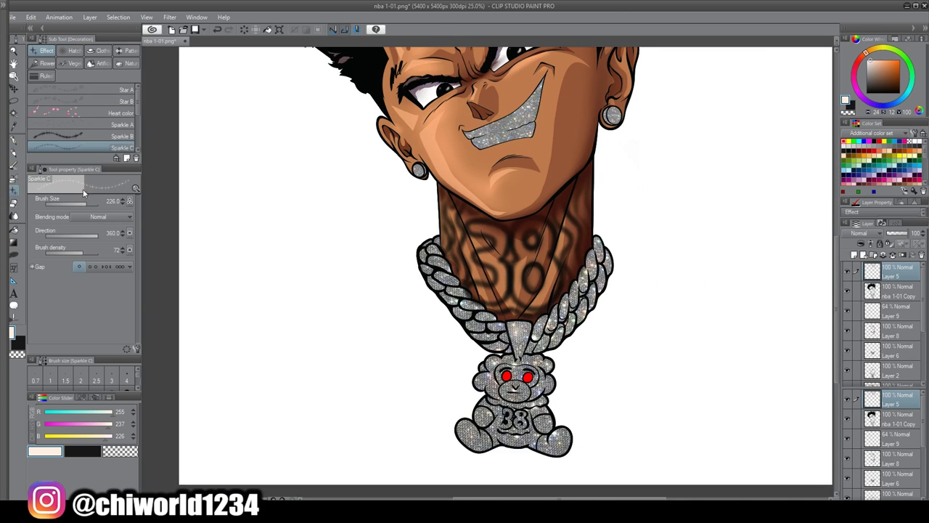
pyautogui.click(96, 267)
pyautogui.moveTo(89, 204); pyautogui.dragTo(93, 204)
pyautogui.click(577, 297)
pyautogui.click(536, 334)
pyautogui.click(544, 420)
pyautogui.click(554, 441)
pyautogui.click(491, 335)
pyautogui.click(427, 247)
pyautogui.click(597, 241)
pyautogui.click(476, 439)
pyautogui.click(497, 366)
pyautogui.click(522, 347)
# Add sparkles to the glitter teeth and both earrings, using brush size 296.8 for the earrings.
pyautogui.scroll(2, 464, 243)
pyautogui.click(527, 229)
pyautogui.click(536, 194)
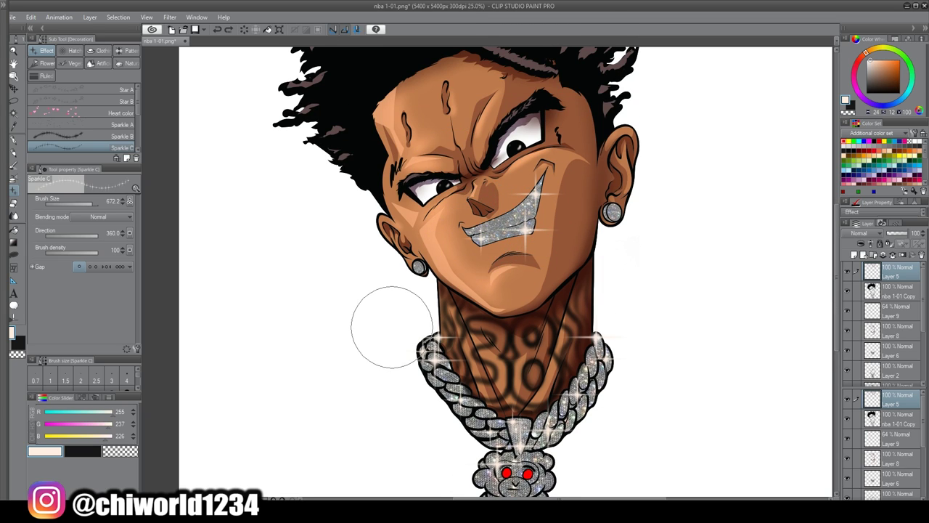
pyautogui.click(419, 266)
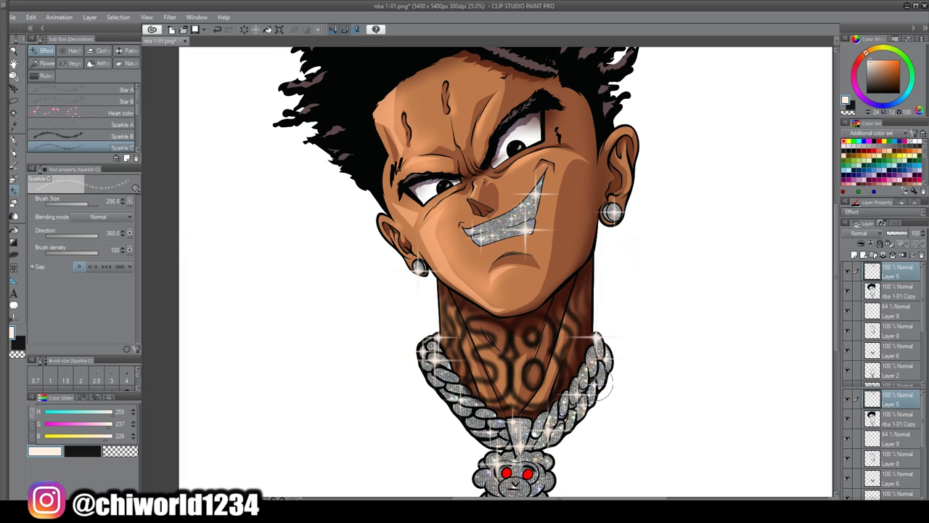
# Add more sparkles across the bear pendant's head and body, raising the brush size to 560.5.
pyautogui.scroll(-2, 637, 450)
pyautogui.scroll(3, 614, 433)
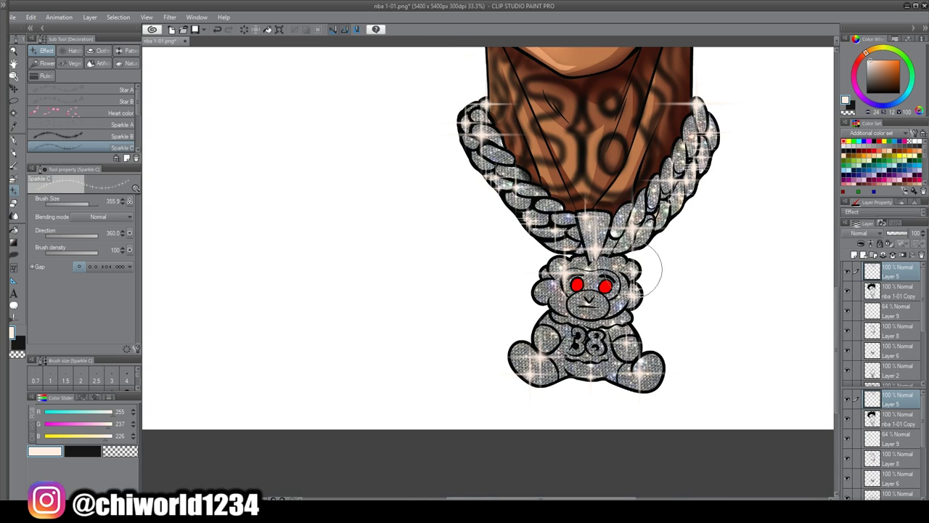
pyautogui.click(91, 204)
pyautogui.click(616, 269)
pyautogui.click(553, 290)
pyautogui.click(567, 364)
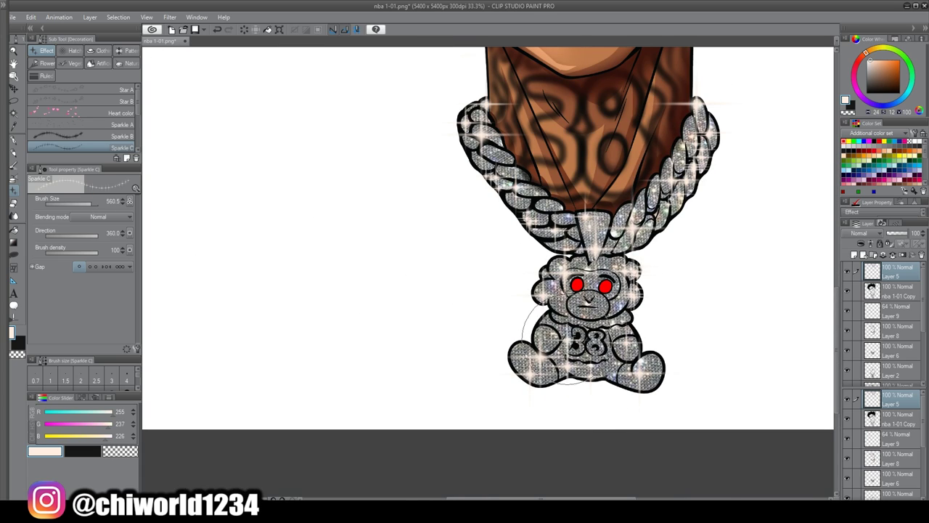
pyautogui.click(567, 342)
pyautogui.click(563, 316)
pyautogui.scroll(-3, 667, 412)
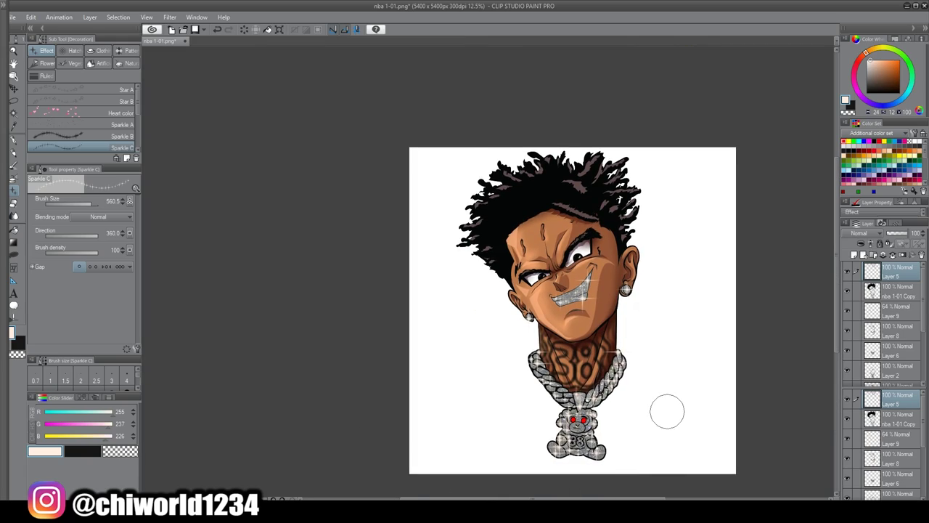